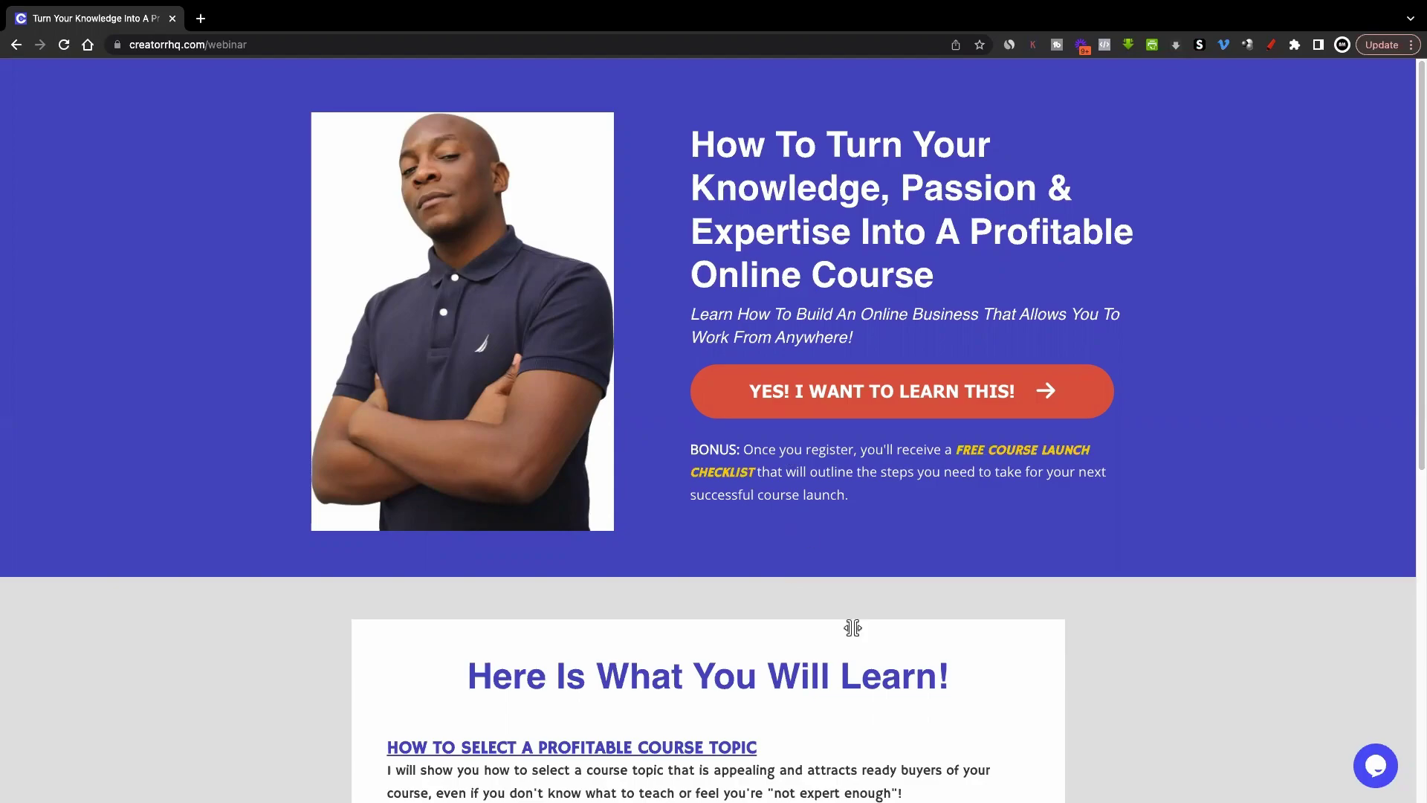
pyautogui.scroll(-8, 721, 775)
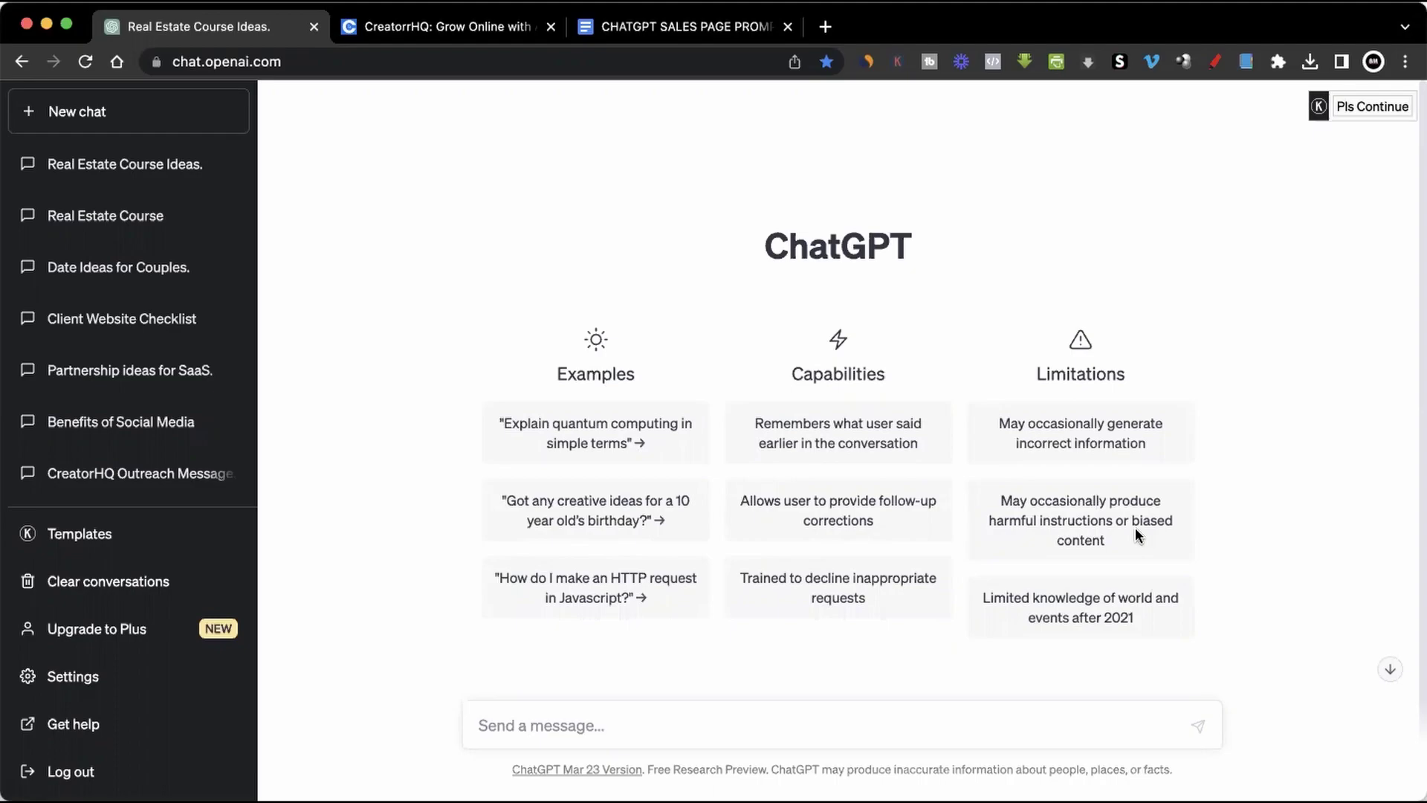
# Ask for 10 enticing tabloid style course topics for a course on how to find your soul mate in 2023.
pyautogui.scroll(-1, 1287, 507)
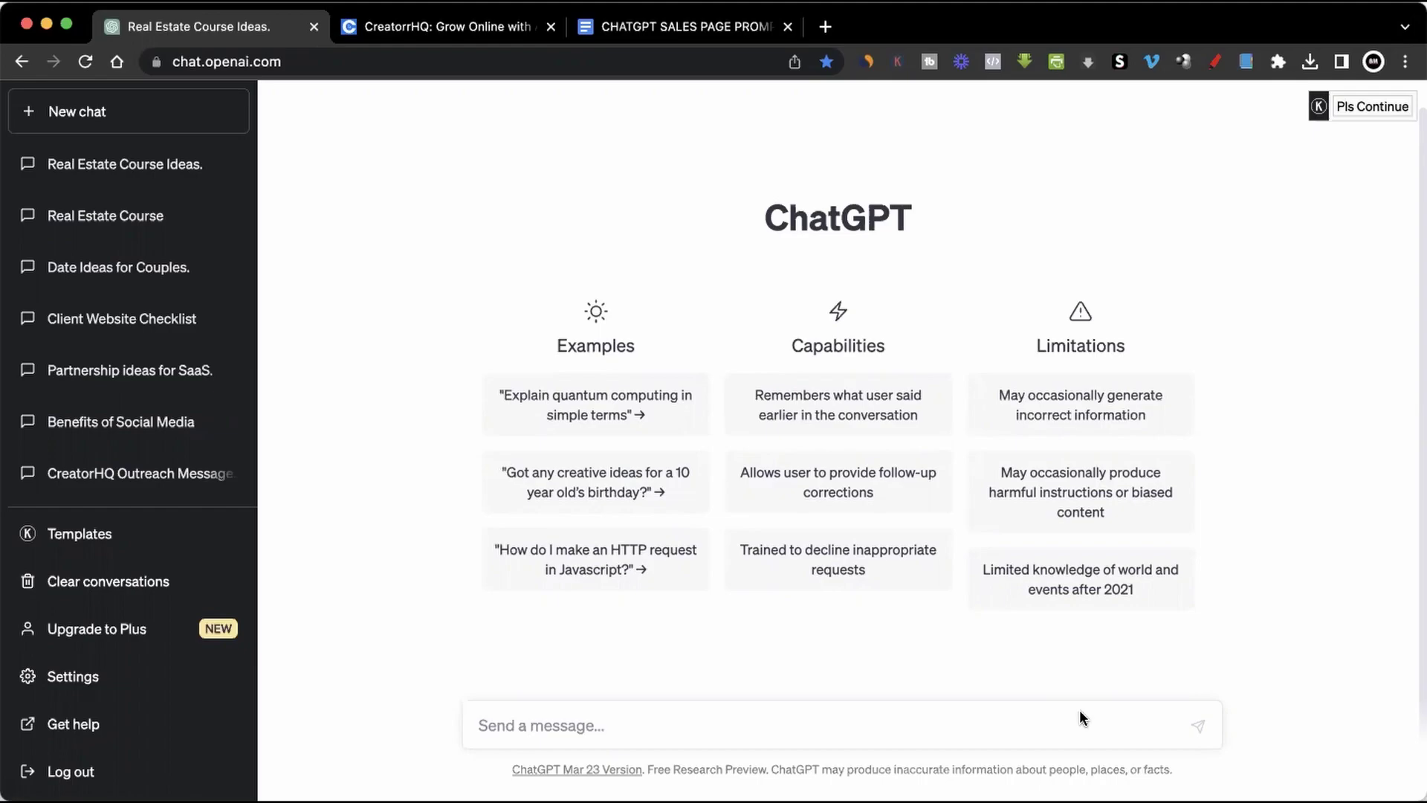
pyautogui.write('Come up with 10 enticing tabloid style course topics I can use for a course on how to find your soul mate in 2023')
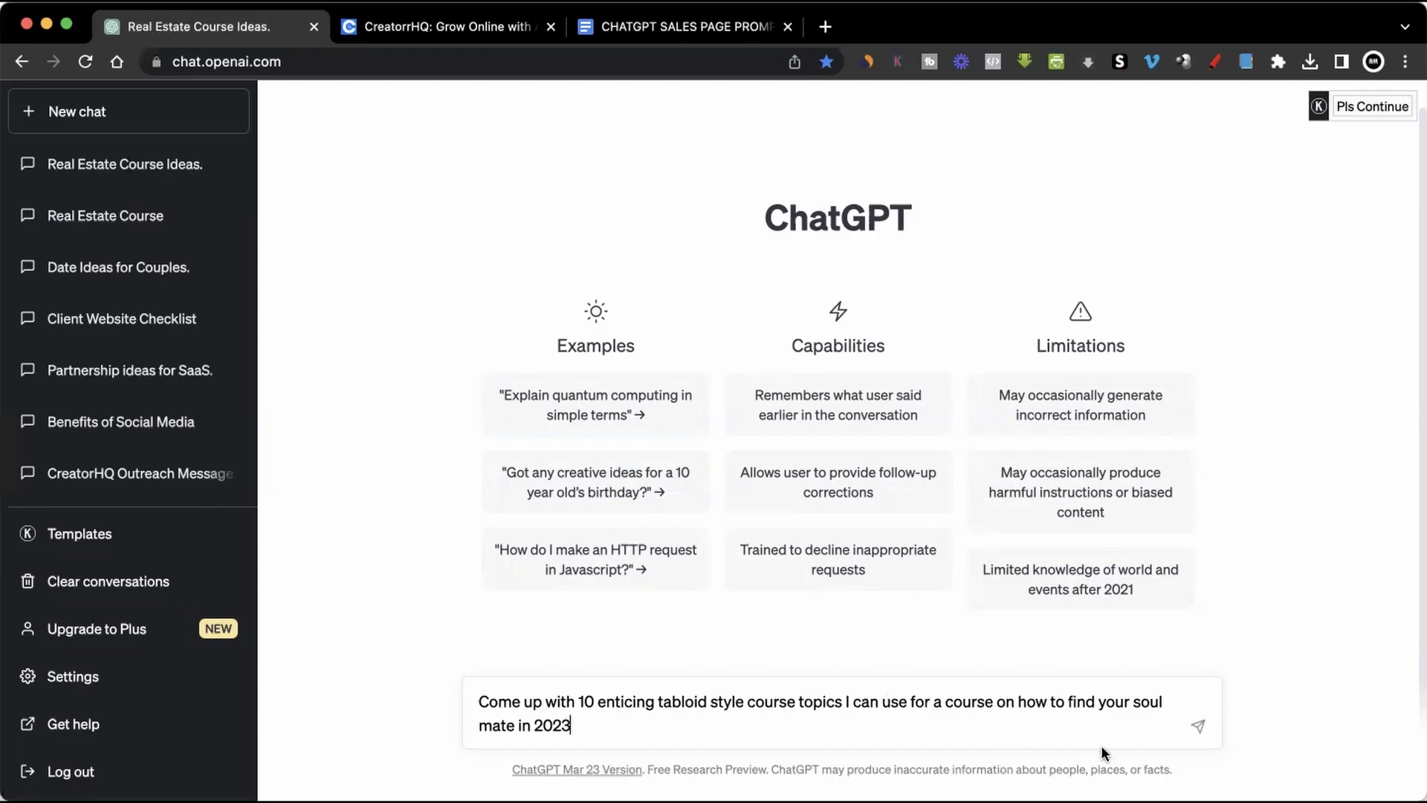
pyautogui.click(1199, 727)
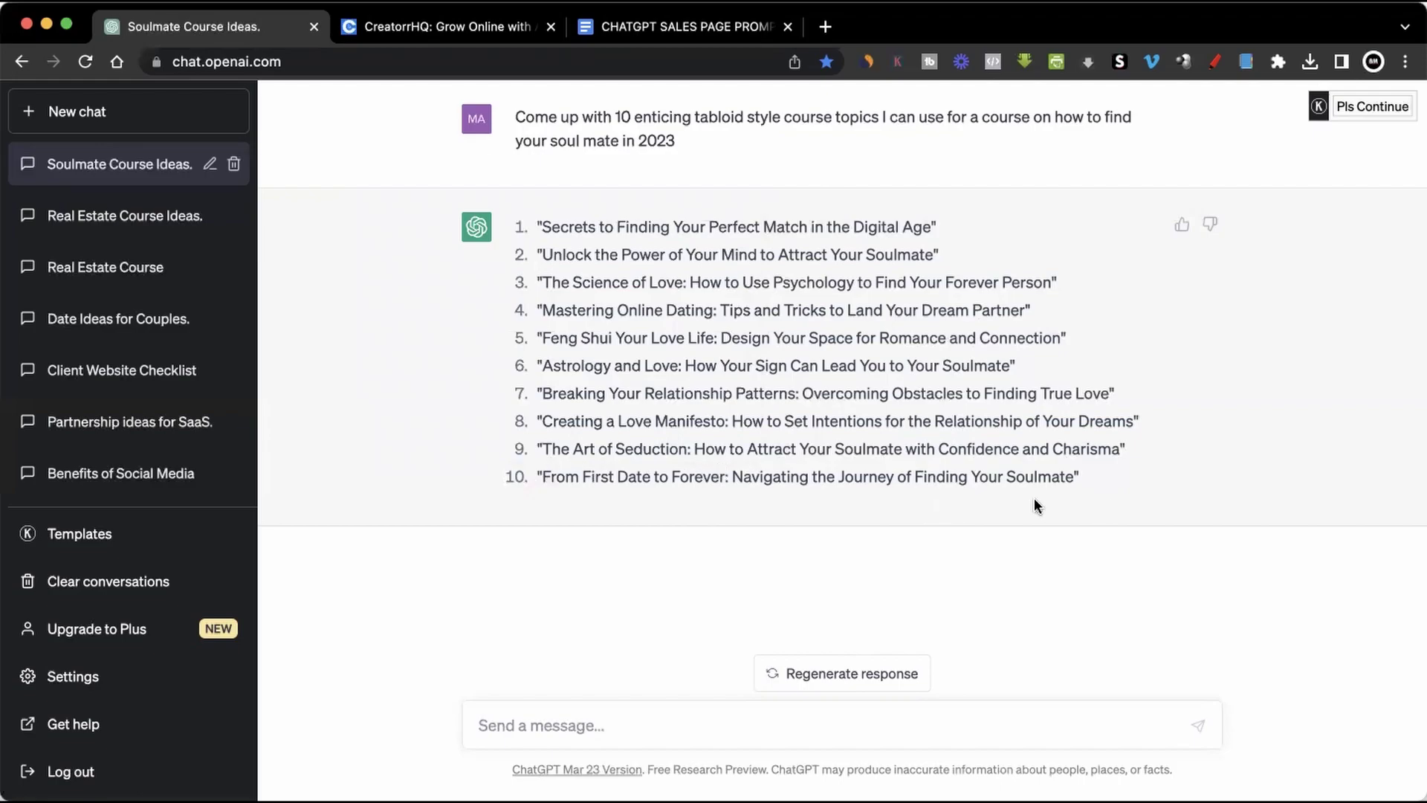
# Request a detailed course outline based on the topic "From First Date to Forever: Navigating the Journey of Finding Your Soulmate".
pyautogui.write('create a detailed course outline for me based on the following topic')
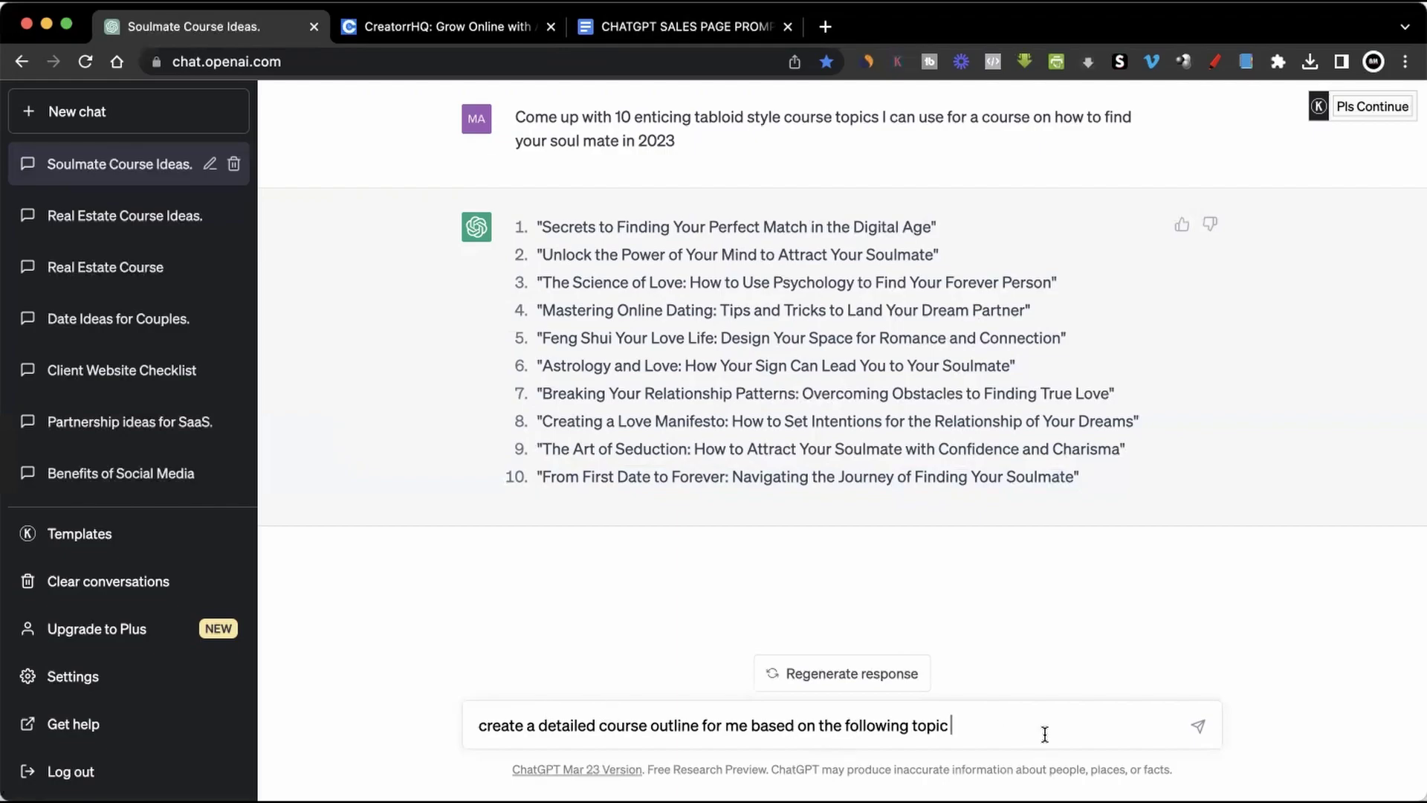
pyautogui.write('From First Date to Forever: Navigating the Journey of Finding Your Soulmate"')
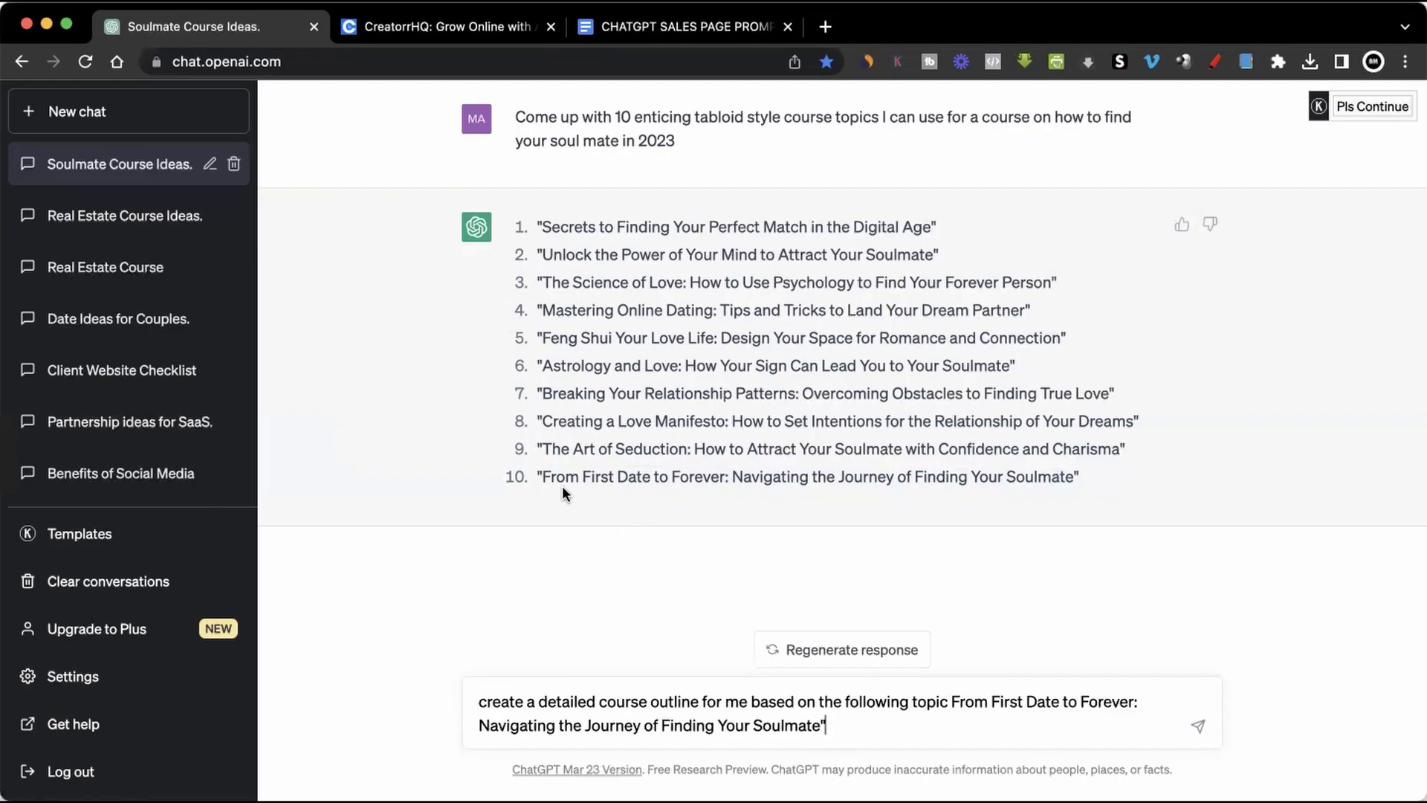
pyautogui.click(1198, 725)
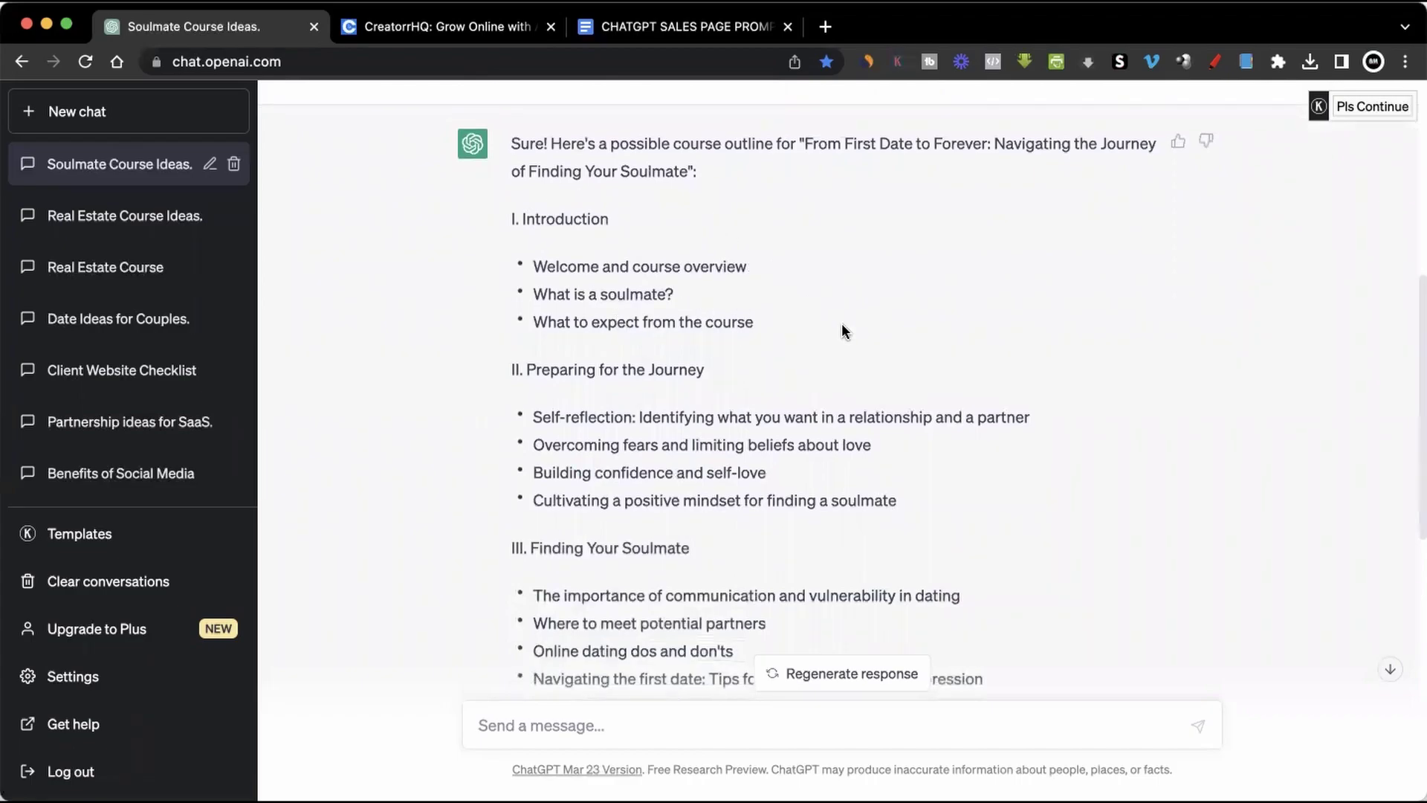
# Review the sections and lesson points of the generated course outline, from the introduction to the conclusion.
pyautogui.scroll(-3, 743, 297)
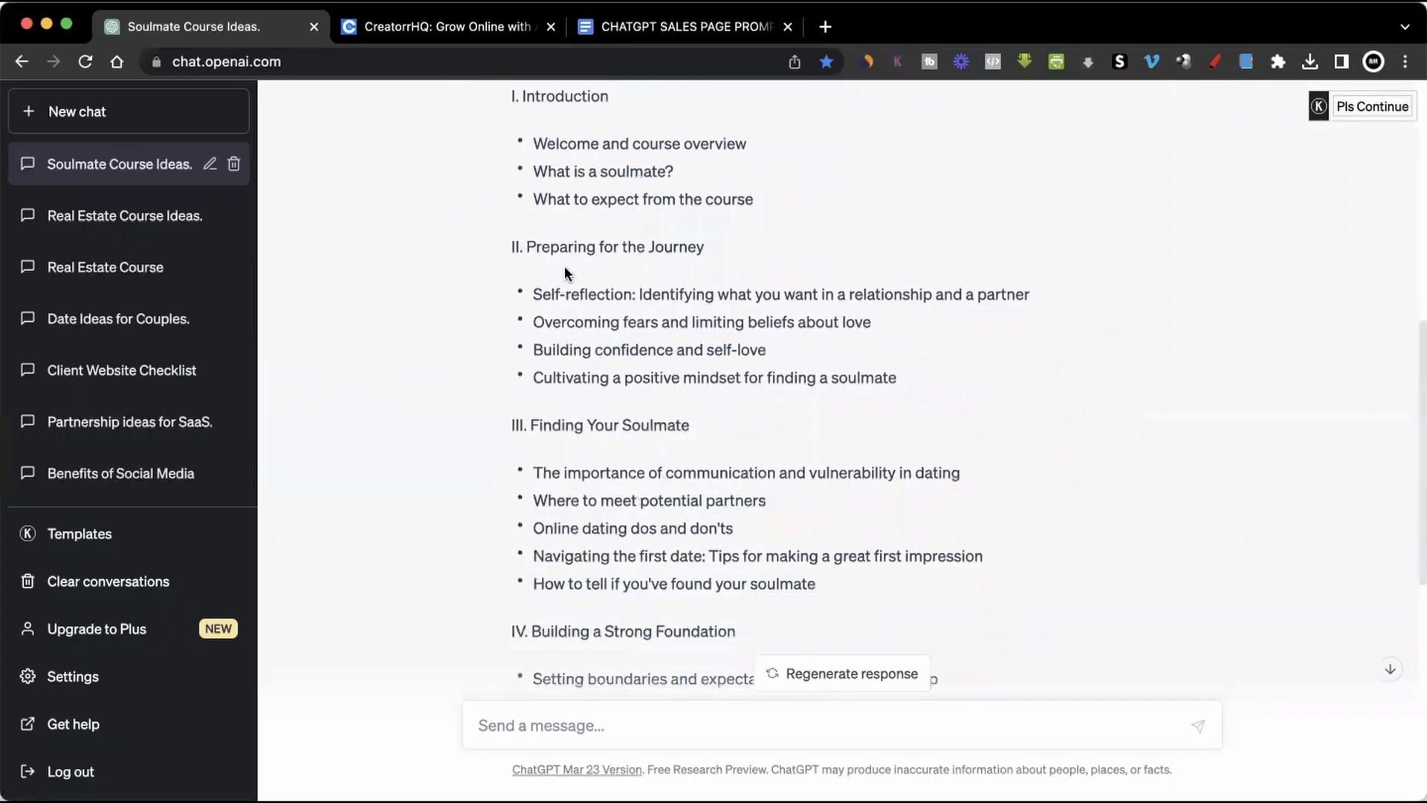
pyautogui.scroll(-3, 761, 273)
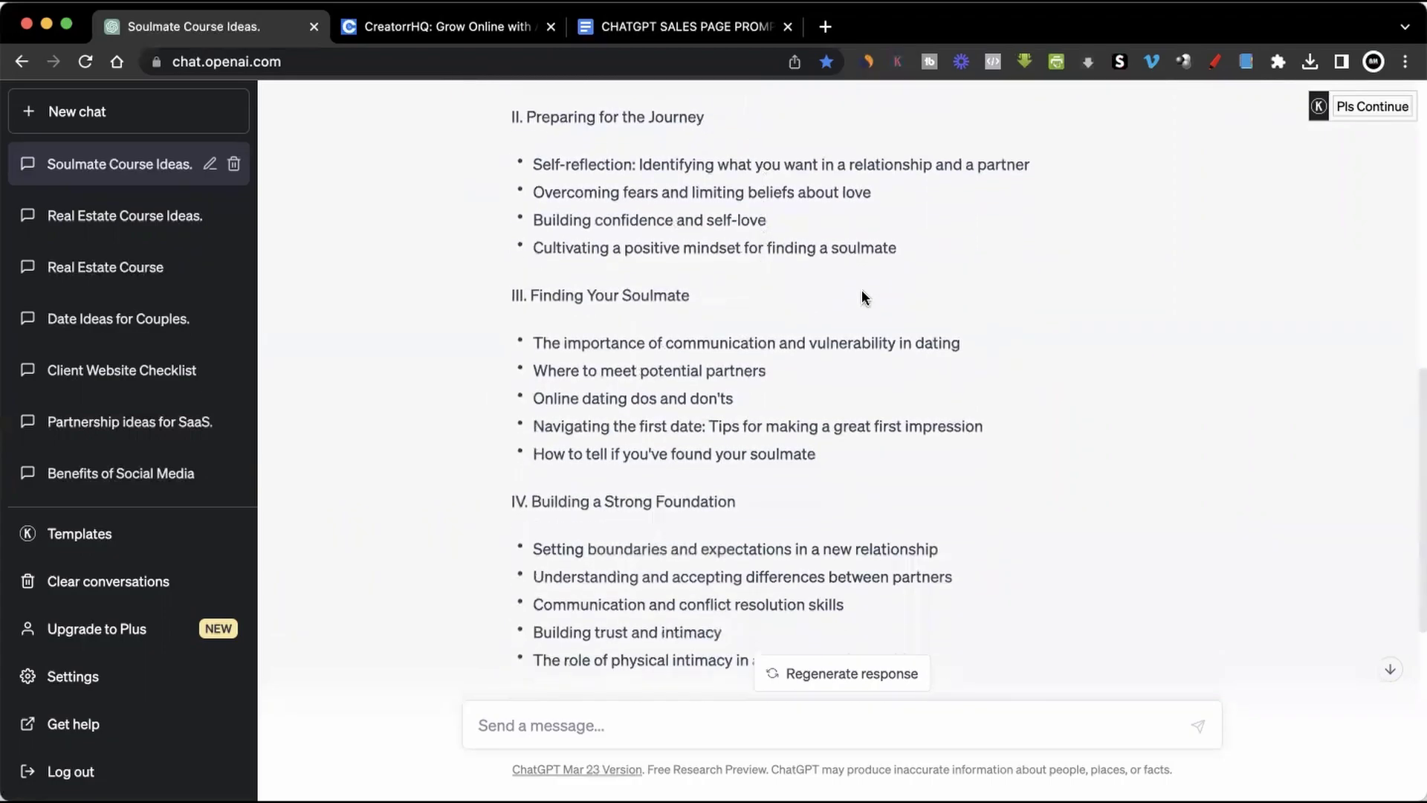
pyautogui.scroll(-3, 862, 297)
pyautogui.scroll(-3, 786, 363)
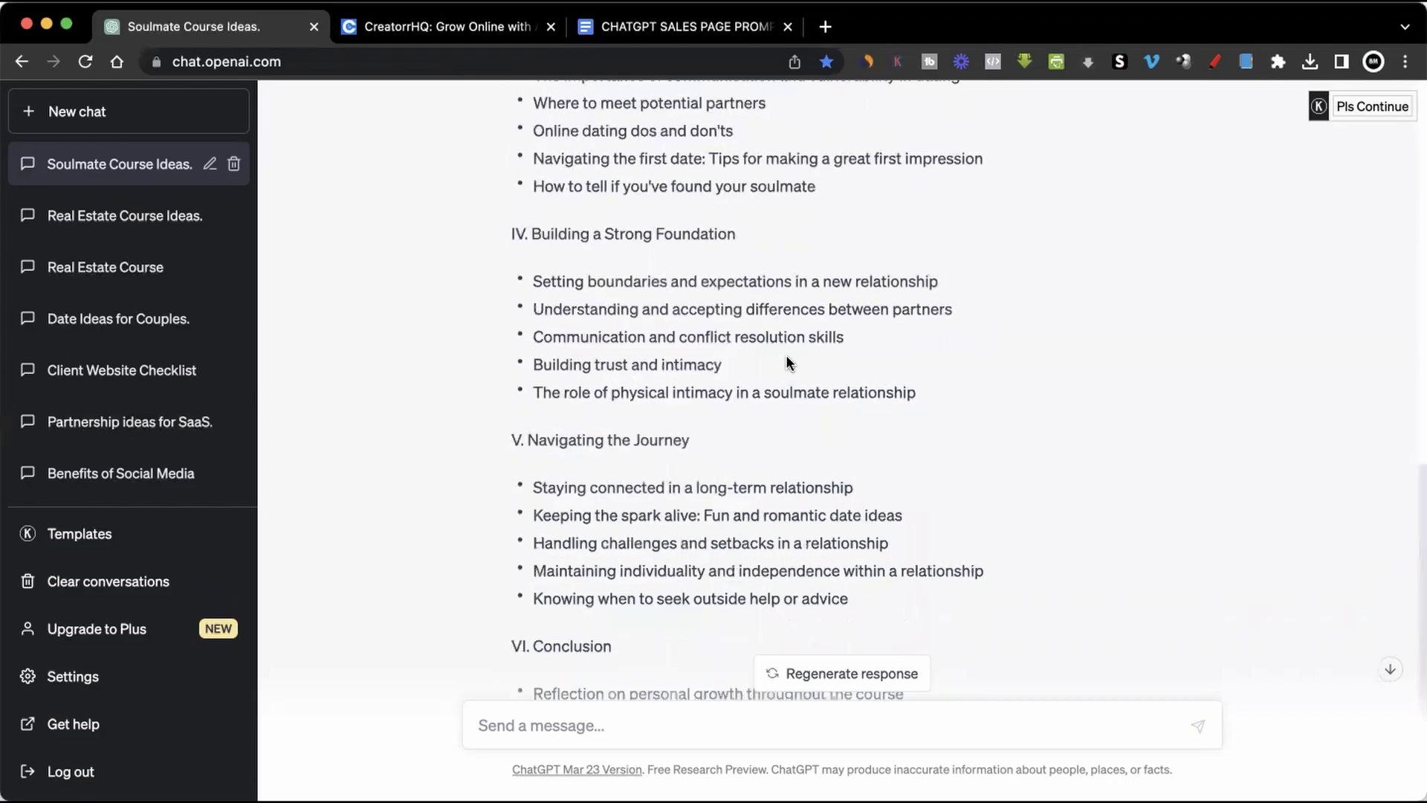
pyautogui.scroll(-3, 786, 362)
pyautogui.scroll(-3, 765, 344)
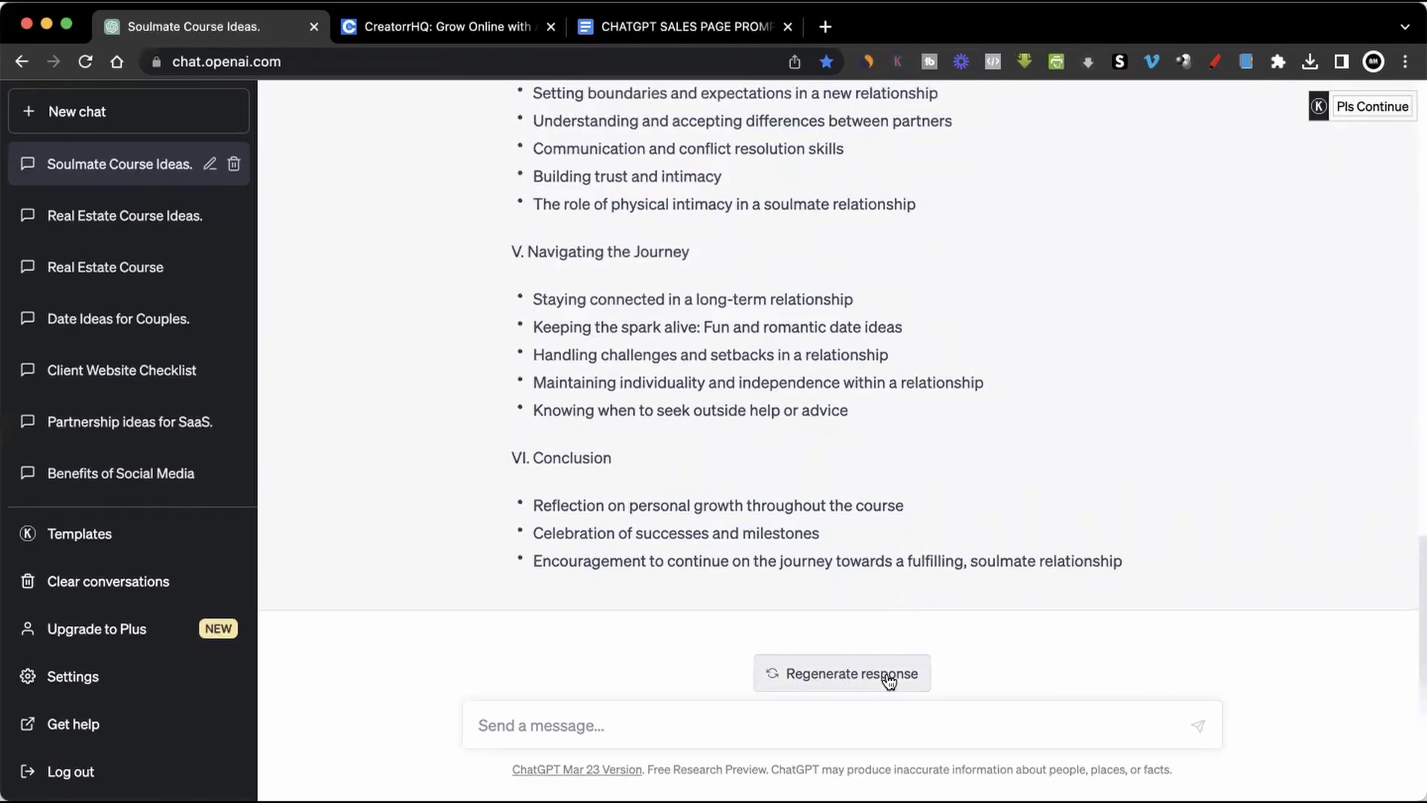
pyautogui.scroll(10, 1116, 270)
pyautogui.scroll(1, 1116, 271)
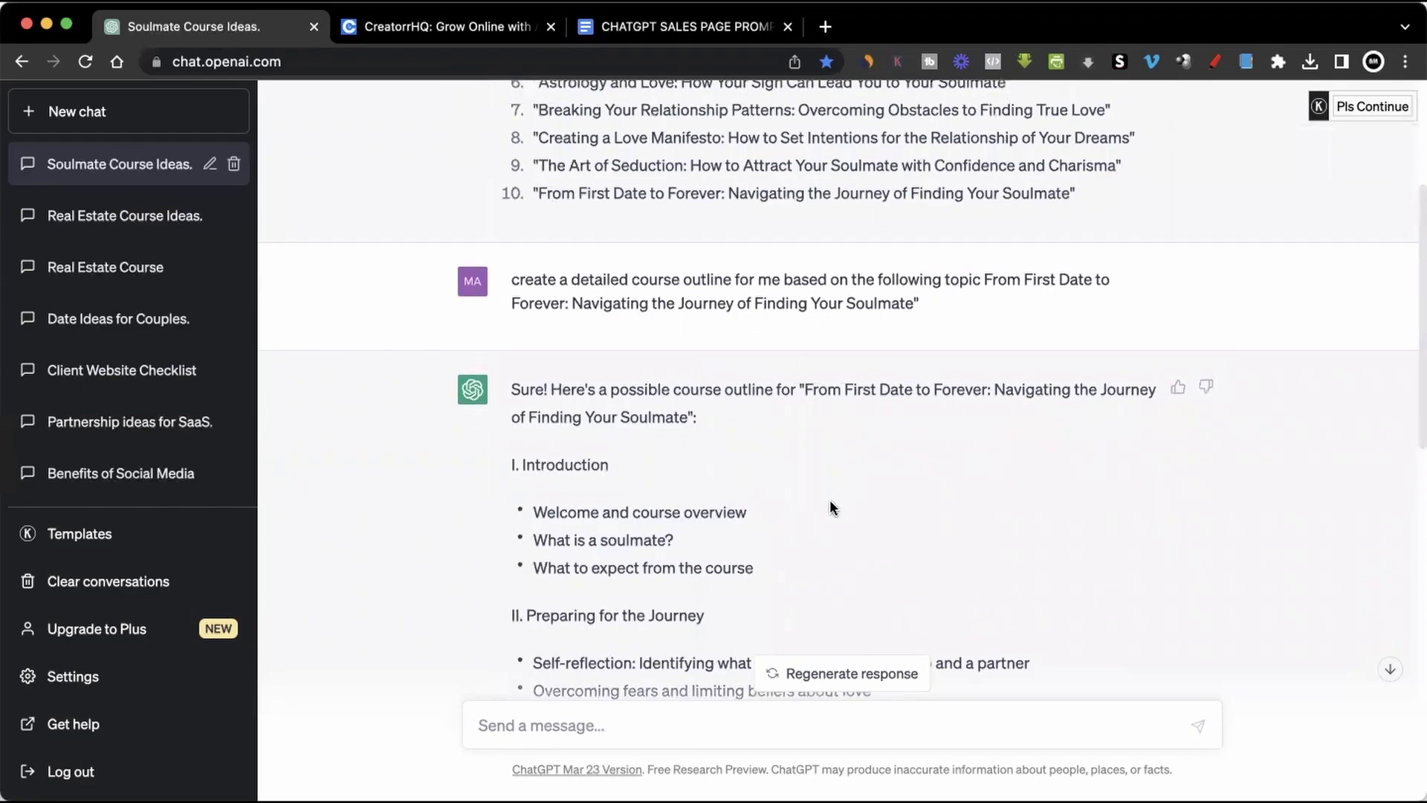
pyautogui.scroll(-3, 829, 500)
pyautogui.scroll(-1, 829, 500)
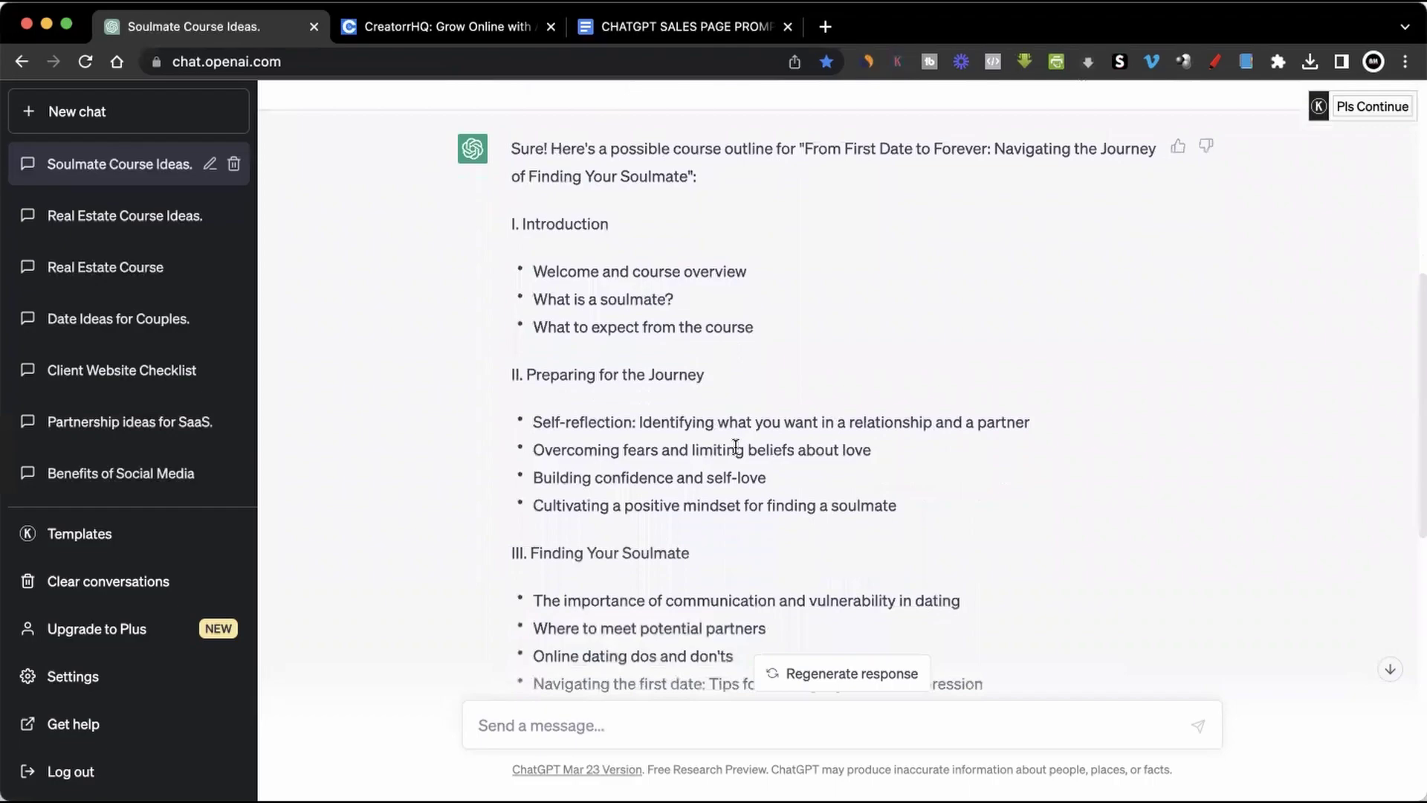
pyautogui.scroll(-10, 736, 445)
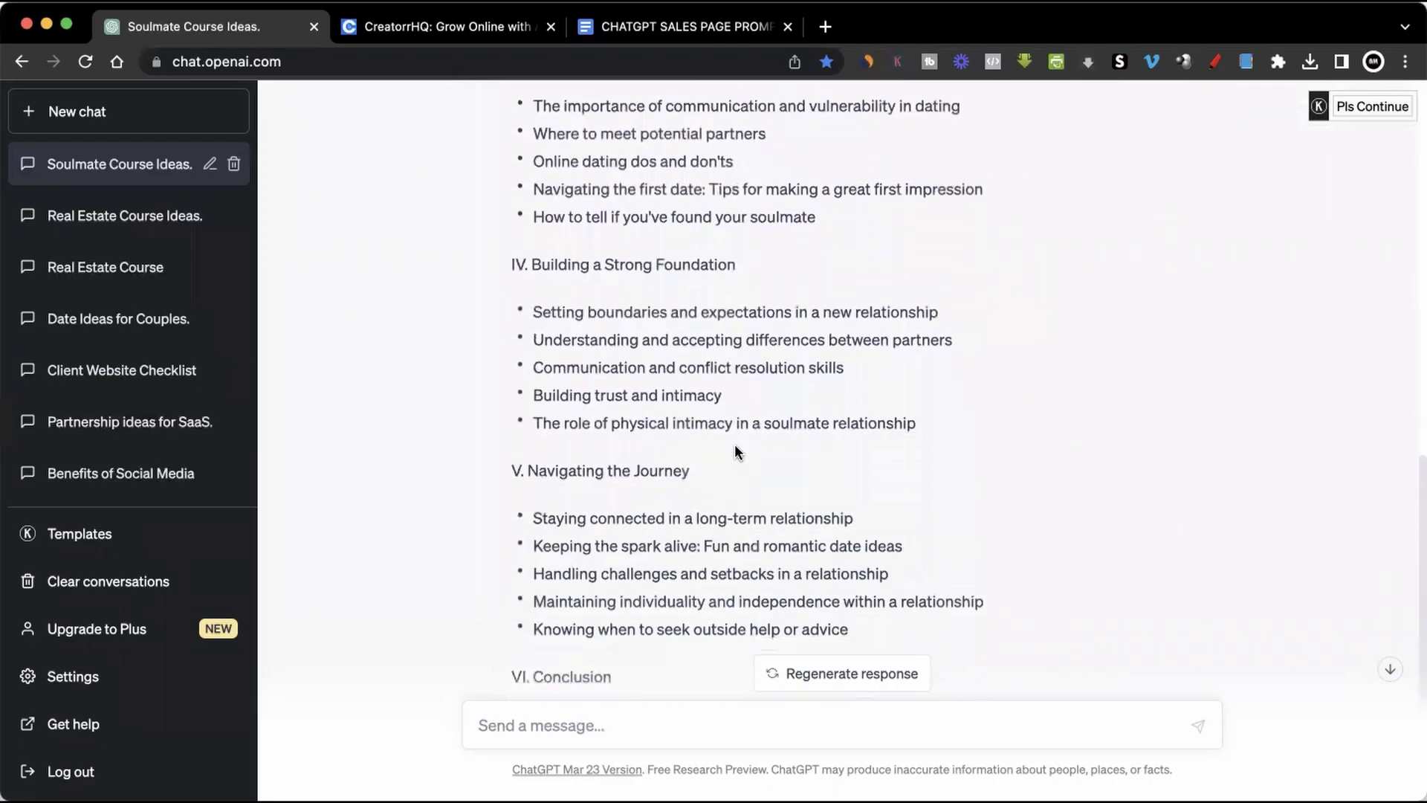
pyautogui.scroll(-1, 736, 449)
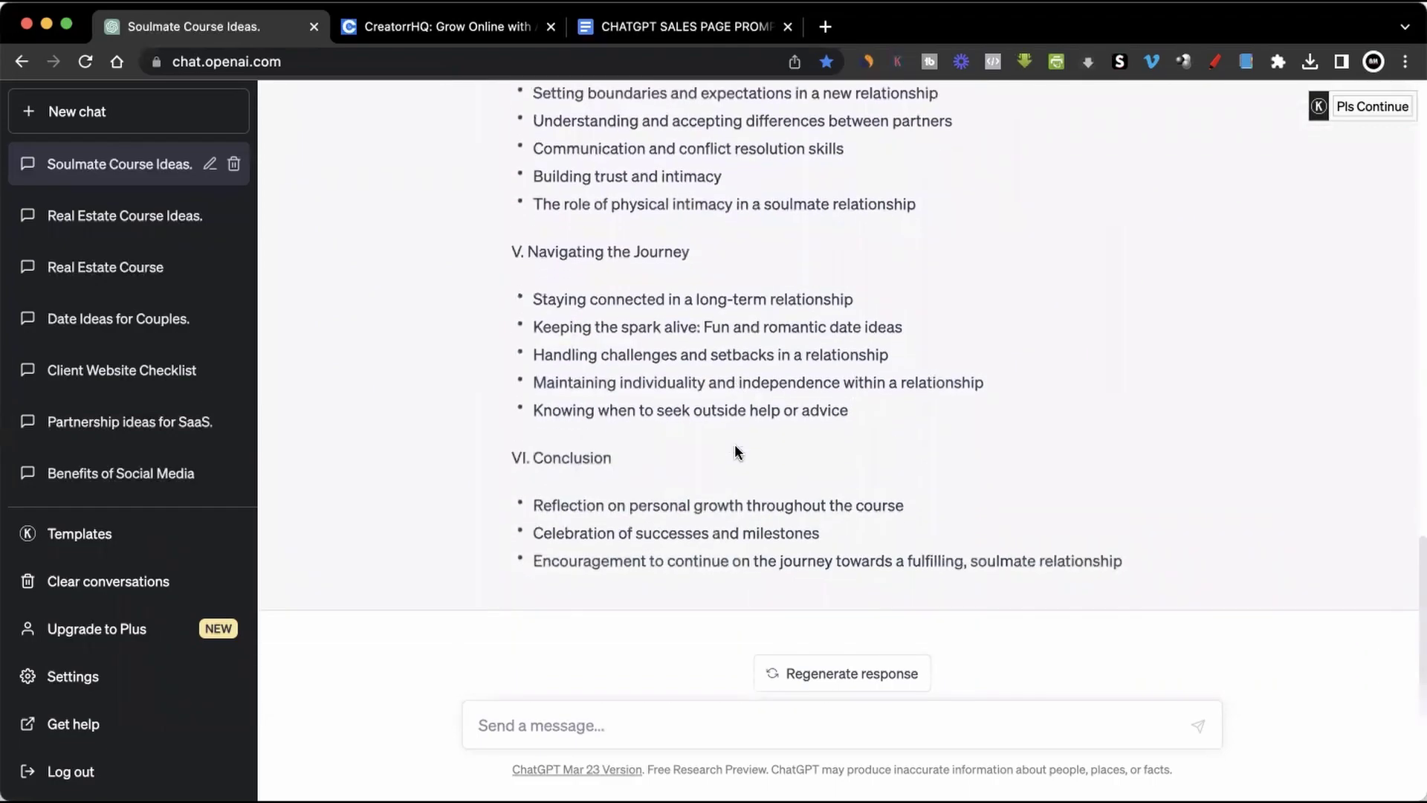
pyautogui.scroll(3, 736, 448)
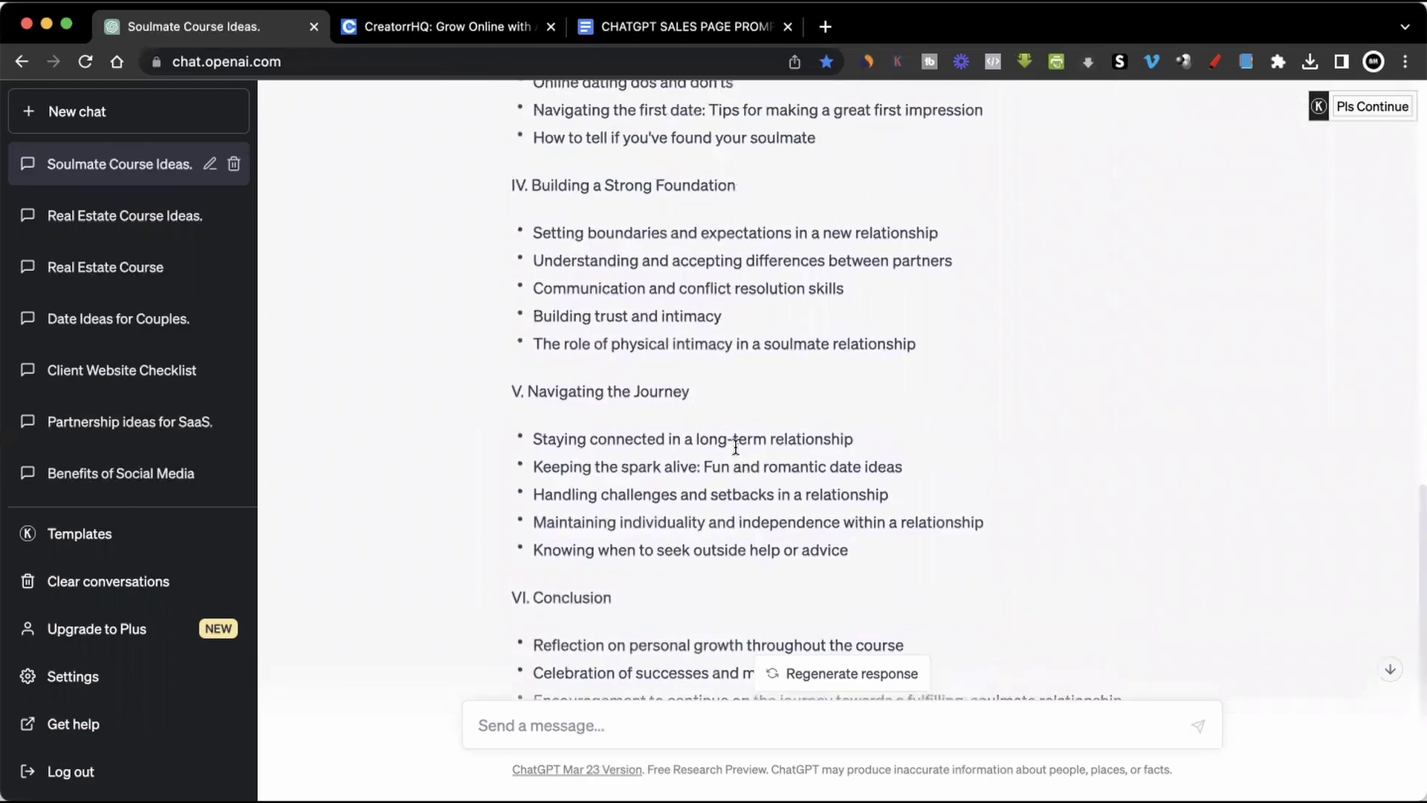
pyautogui.scroll(1, 735, 447)
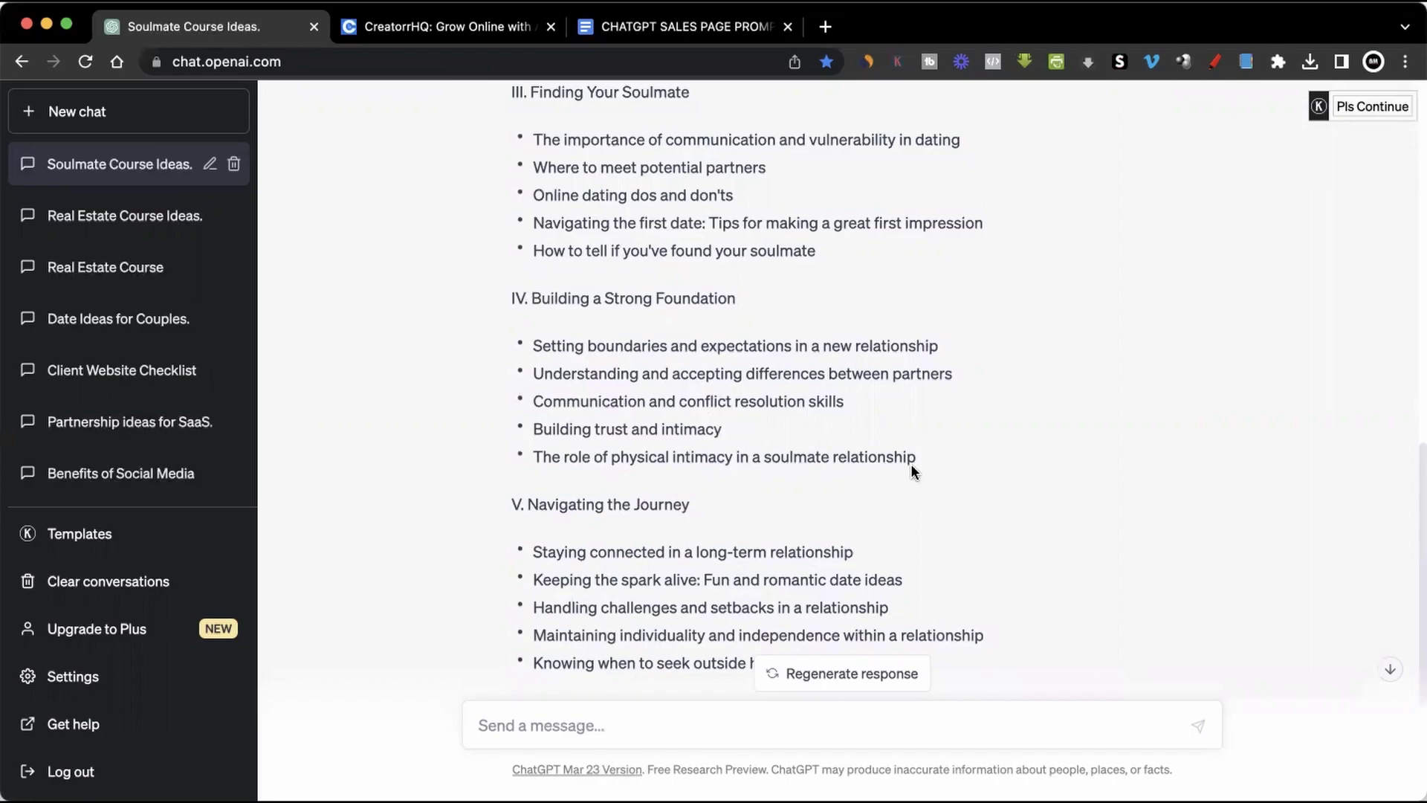
# Request a detailed description on how couples can build a strong foundation for their new found relationship, and read the reply.
pyautogui.write('write a detailed description on how couples can build a strong foundation for their new found relationship')
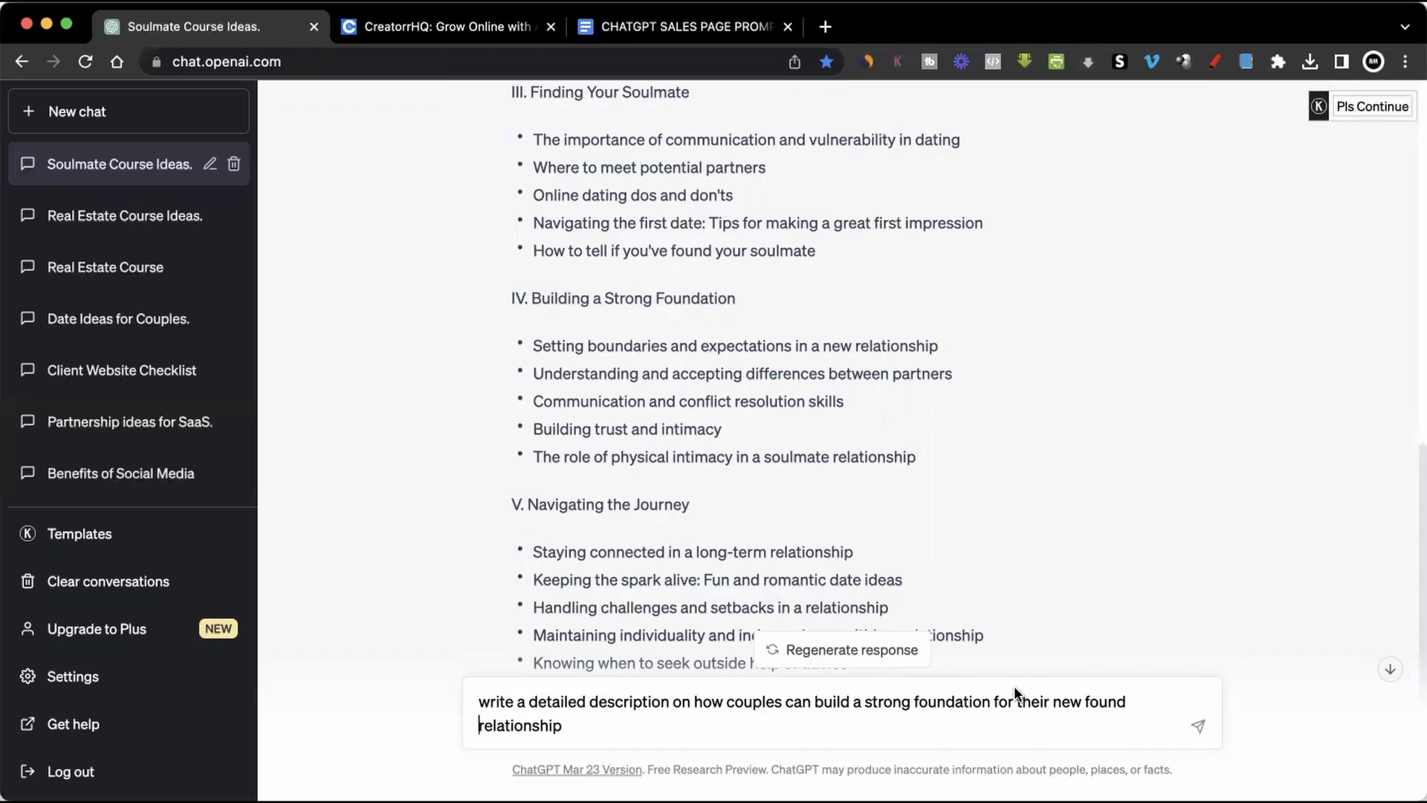
pyautogui.click(1198, 732)
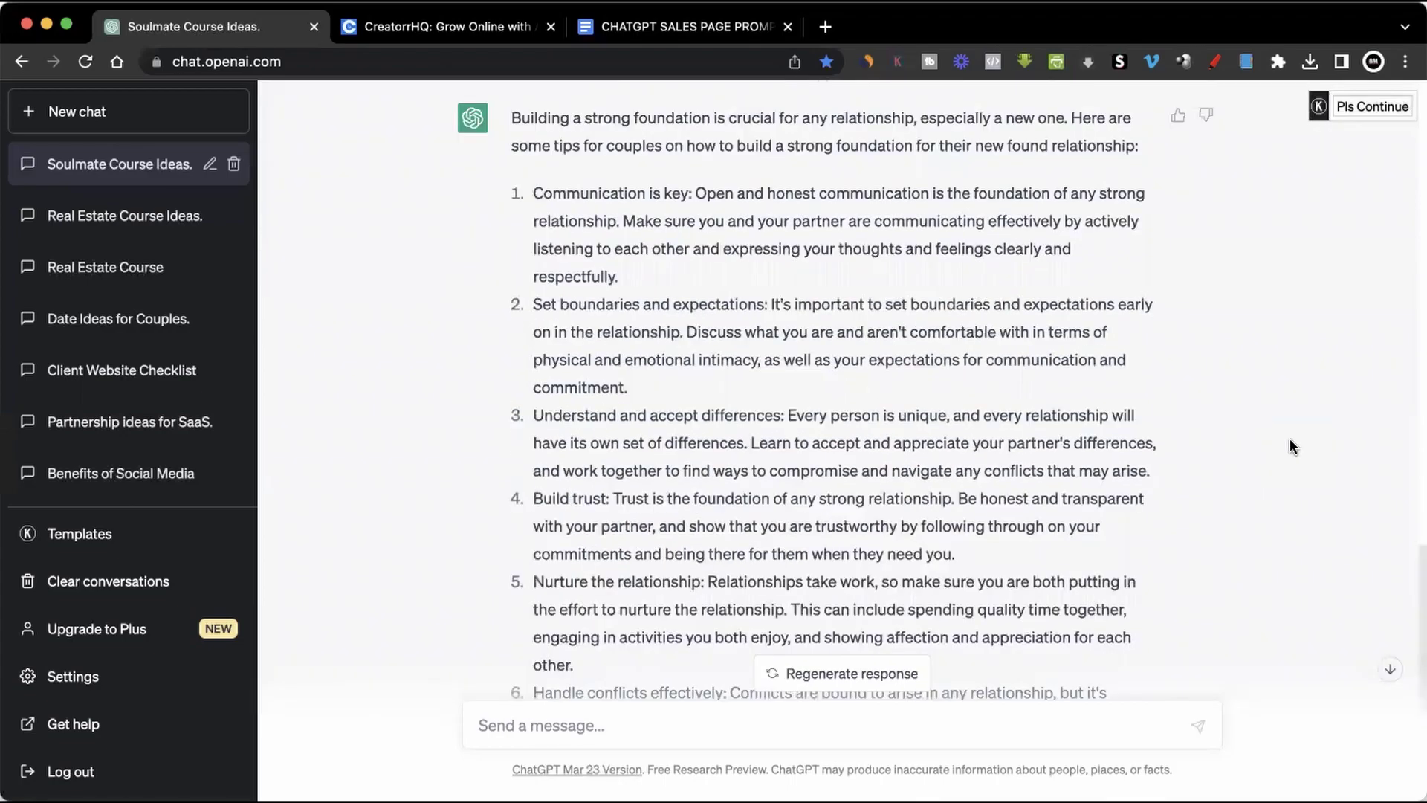
pyautogui.scroll(-4, 1290, 446)
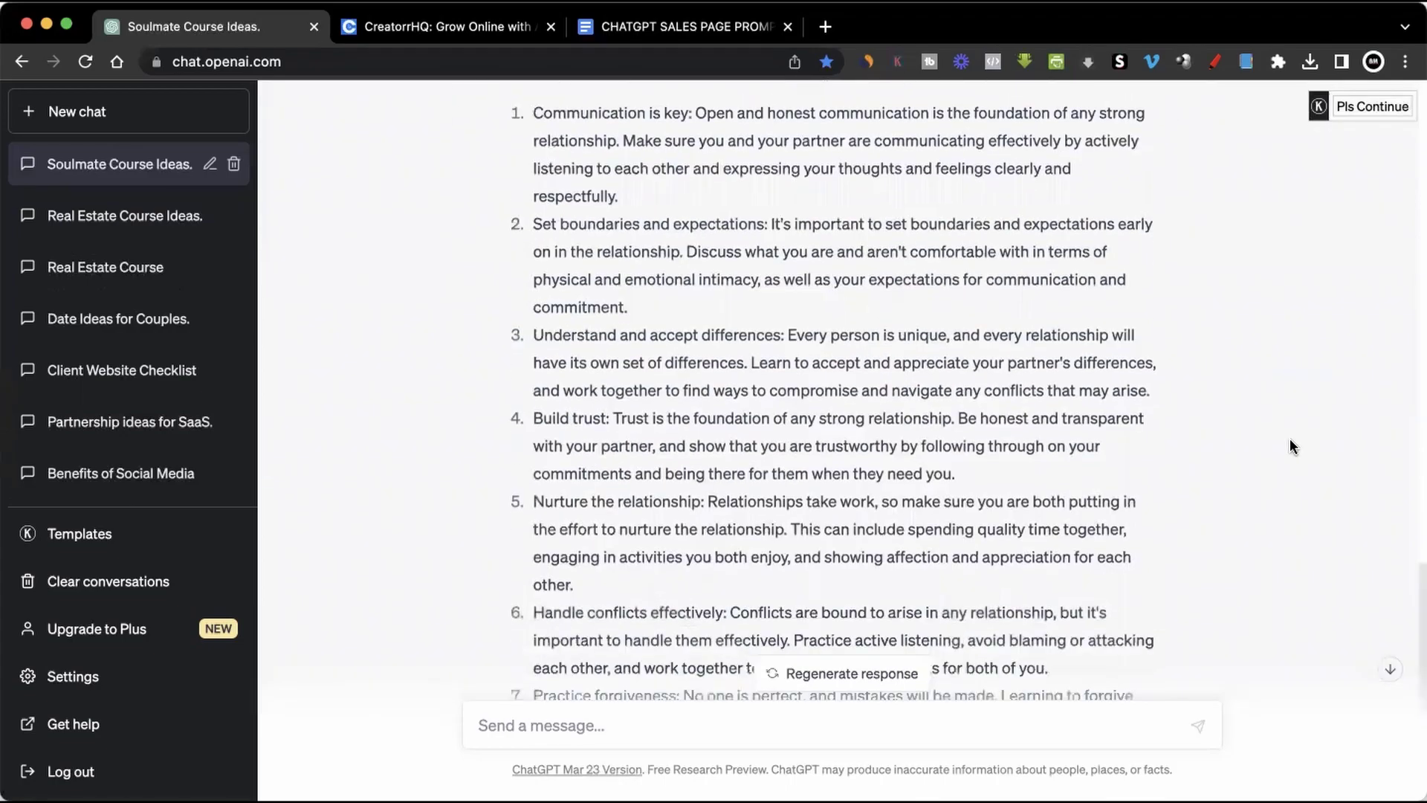
pyautogui.scroll(-3, 1290, 446)
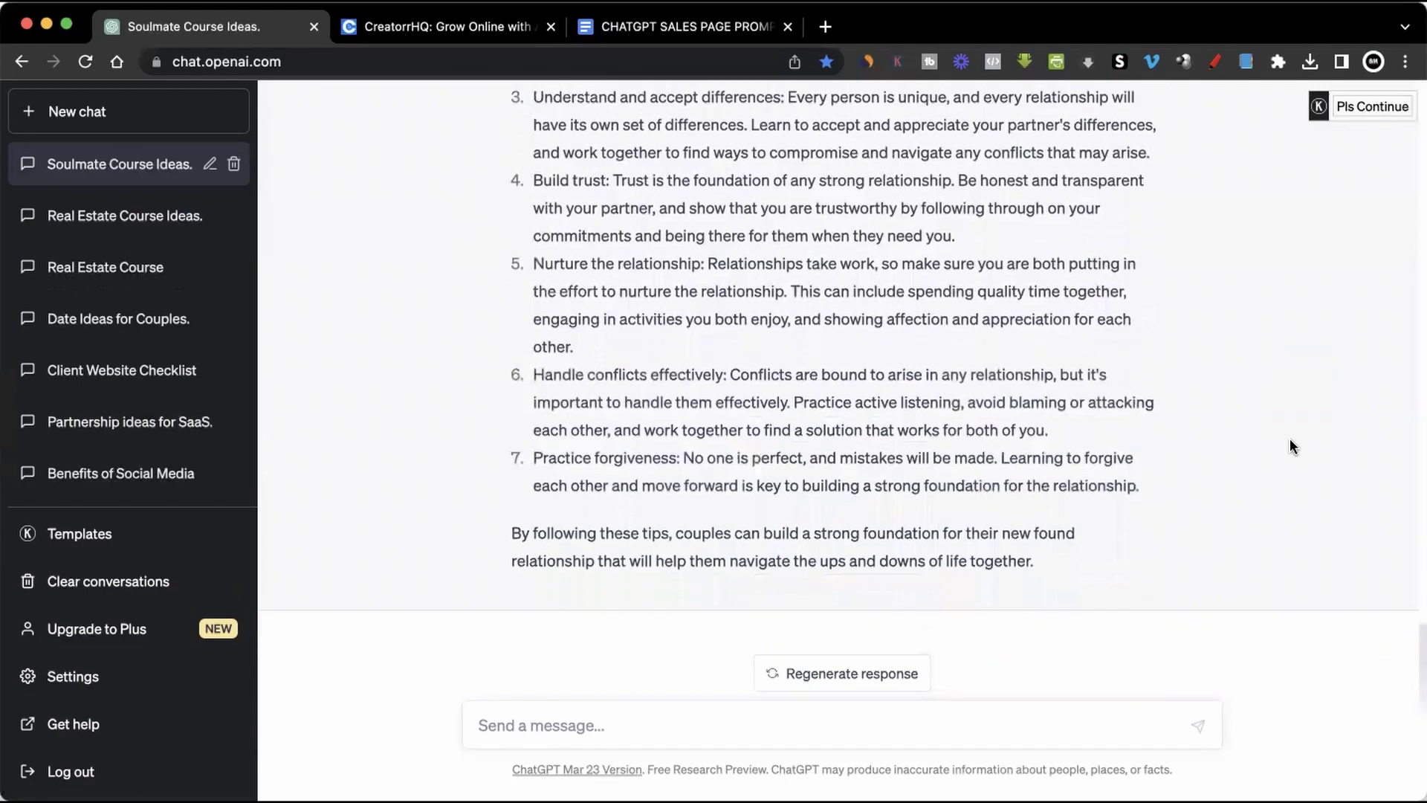
# Check the relationship tips in the reply and ask for a longer description of the above 7 points.
pyautogui.scroll(8, 1290, 446)
pyautogui.scroll(-4, 1290, 446)
pyautogui.scroll(-4, 1291, 446)
pyautogui.write('please give me a longer description of the above 7 points')
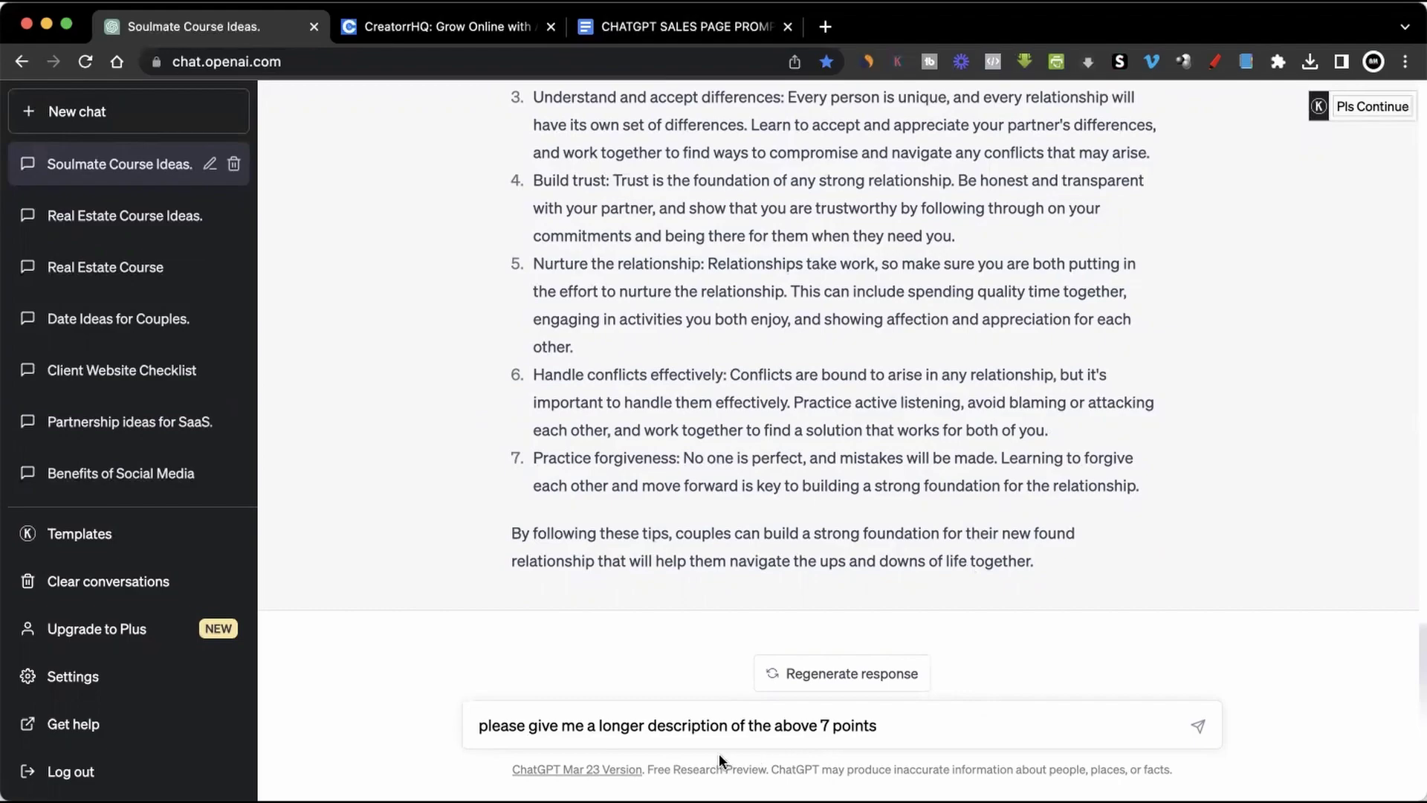
pyautogui.click(1194, 732)
# Review the longer description of the 7 points and revisit the course outline and first set of tips earlier in the conversation.
pyautogui.scroll(2, 1259, 557)
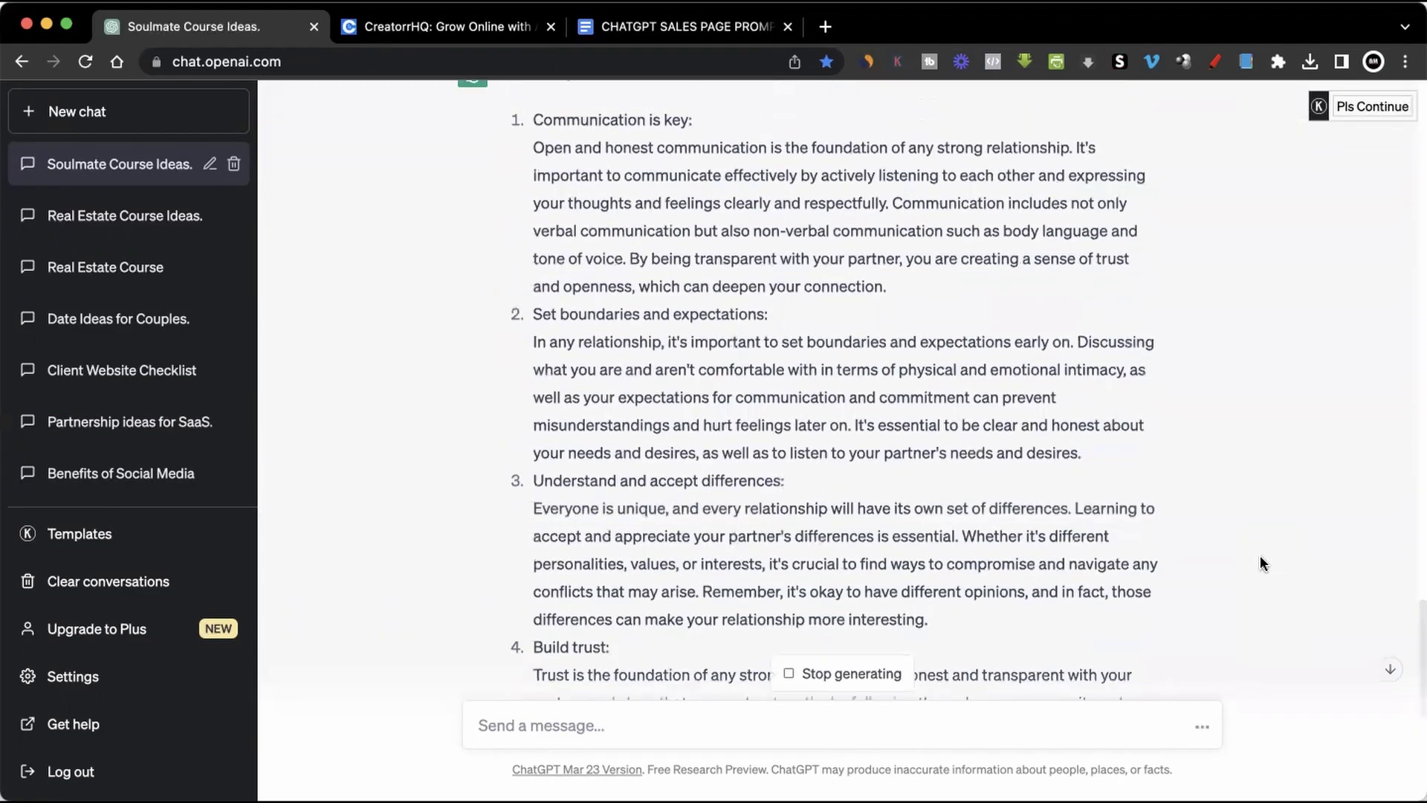
pyautogui.scroll(1, 1259, 554)
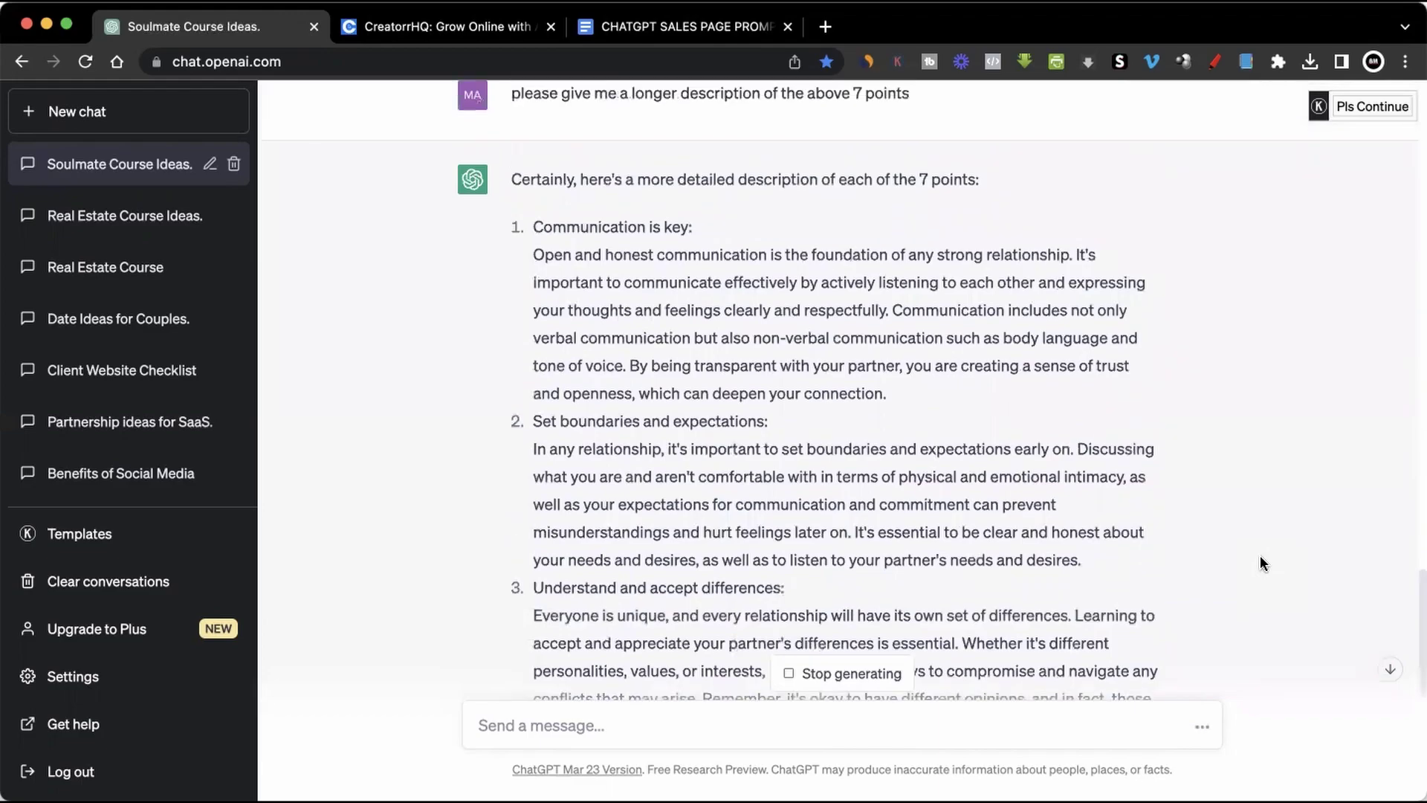
pyautogui.scroll(-2, 1260, 554)
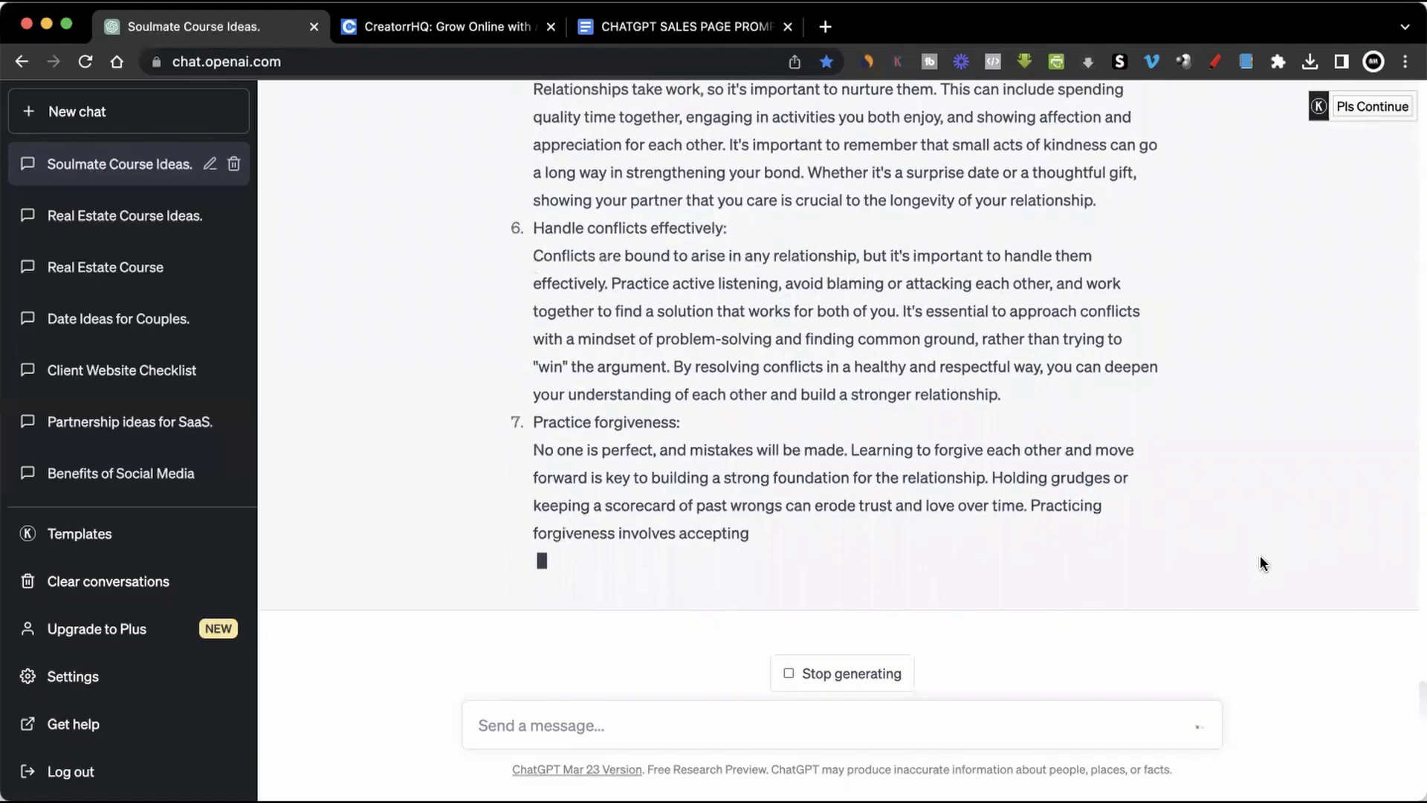
pyautogui.scroll(3, 1260, 563)
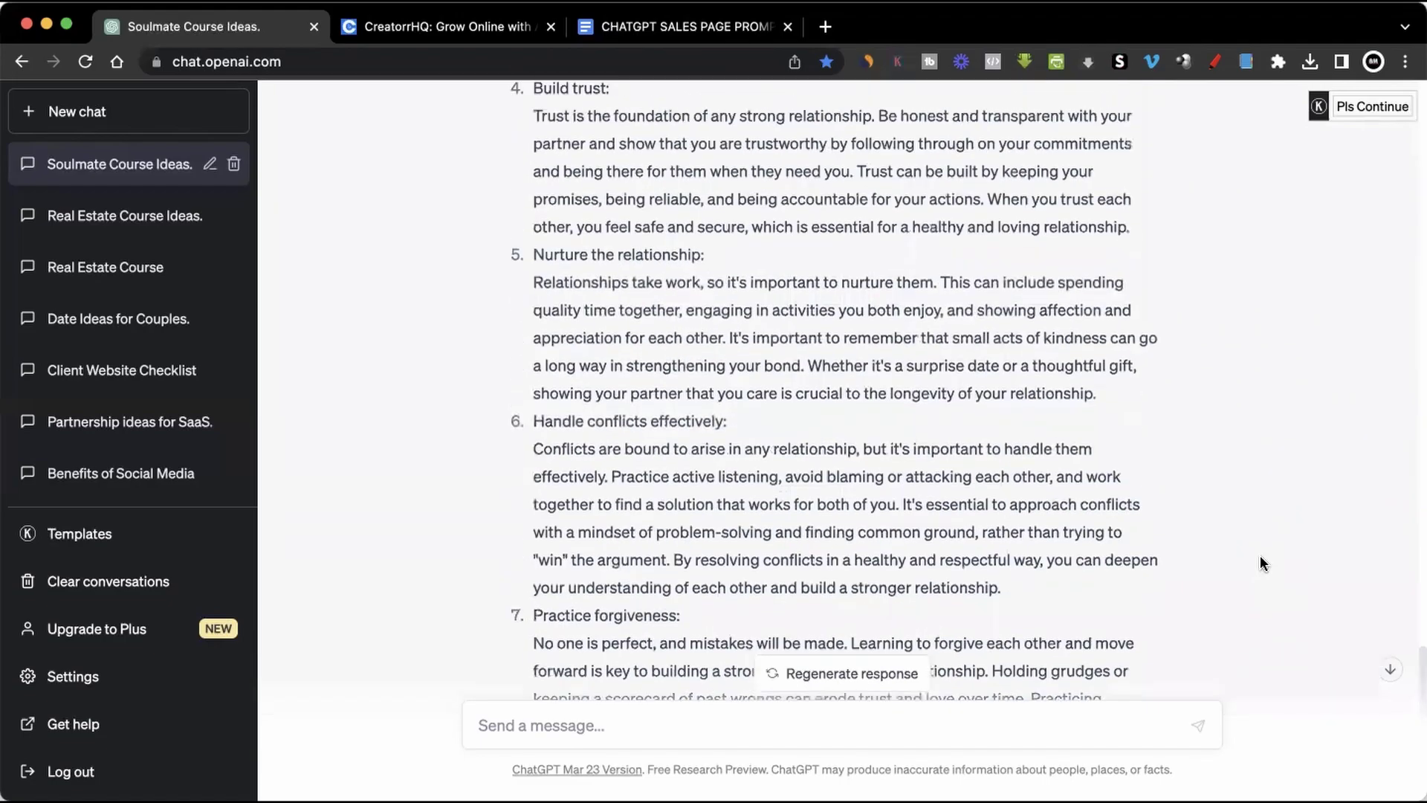
pyautogui.scroll(13, 1260, 555)
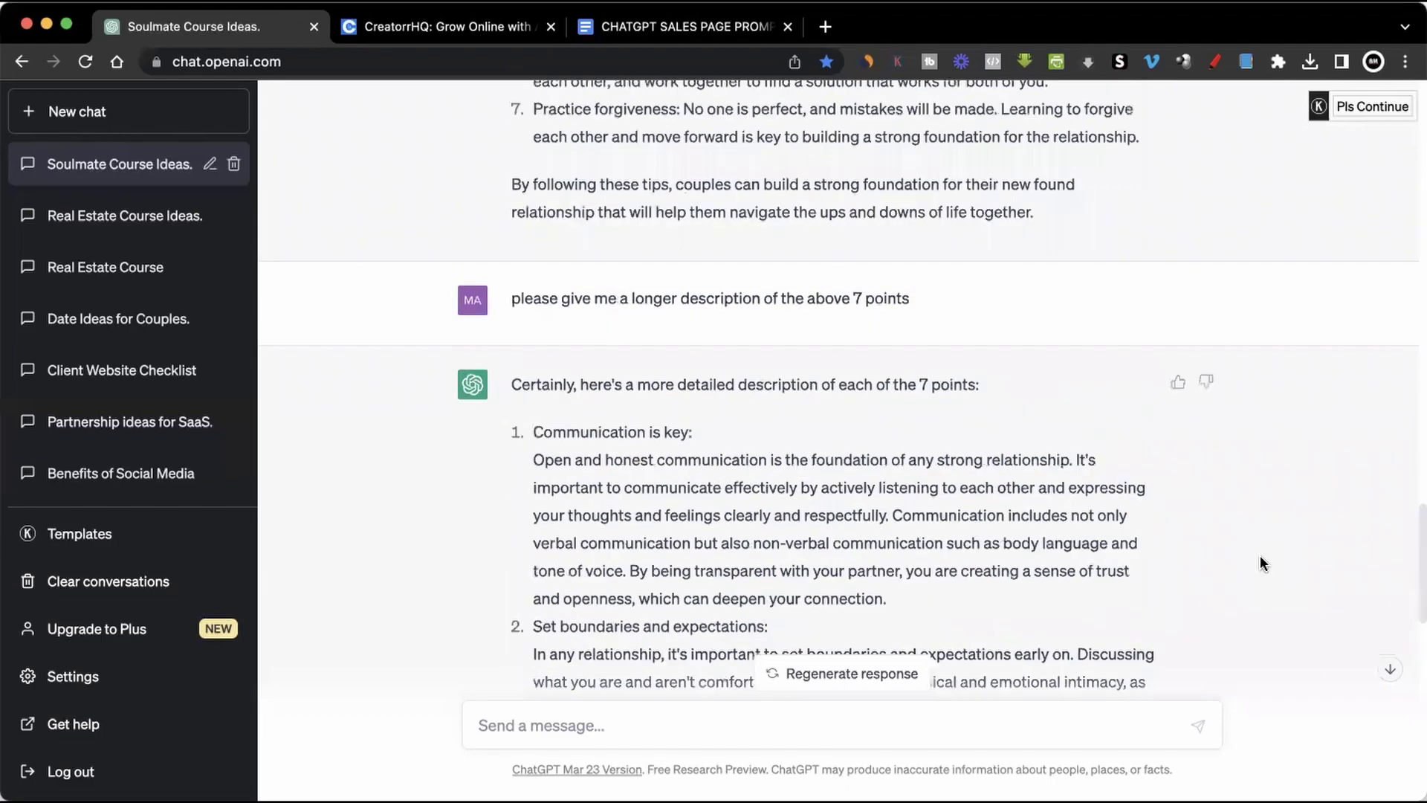
pyautogui.scroll(10, 1260, 559)
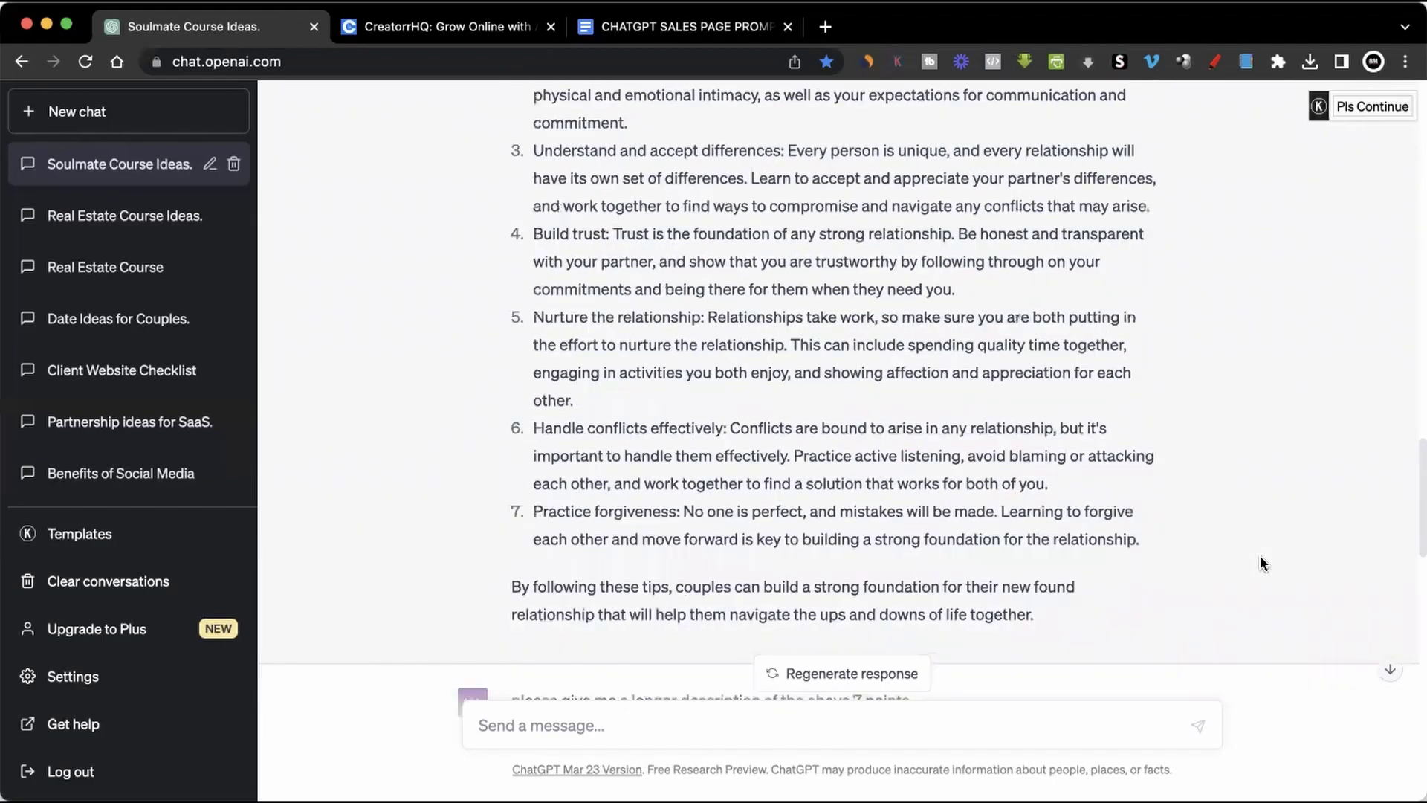
pyautogui.scroll(9, 1259, 563)
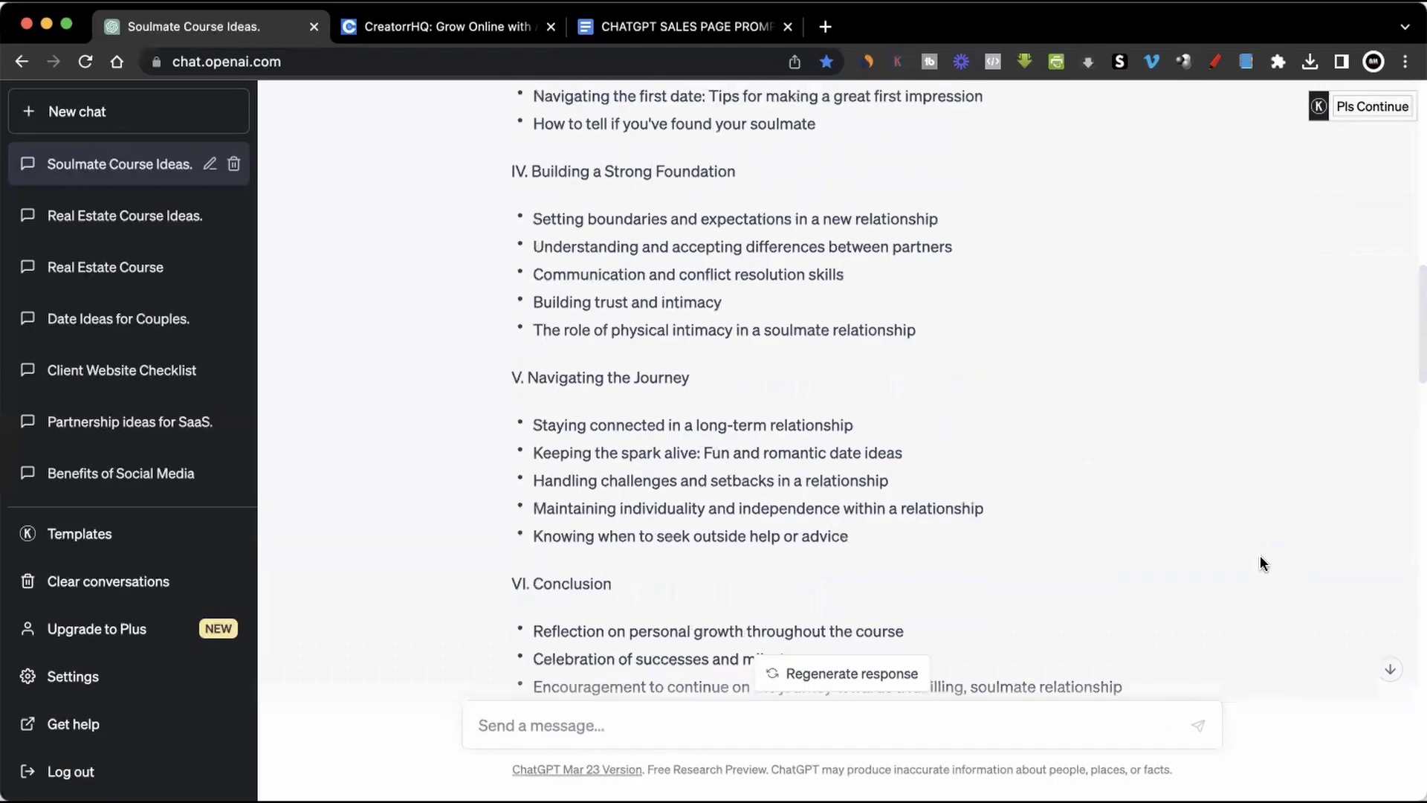
pyautogui.scroll(6, 1261, 563)
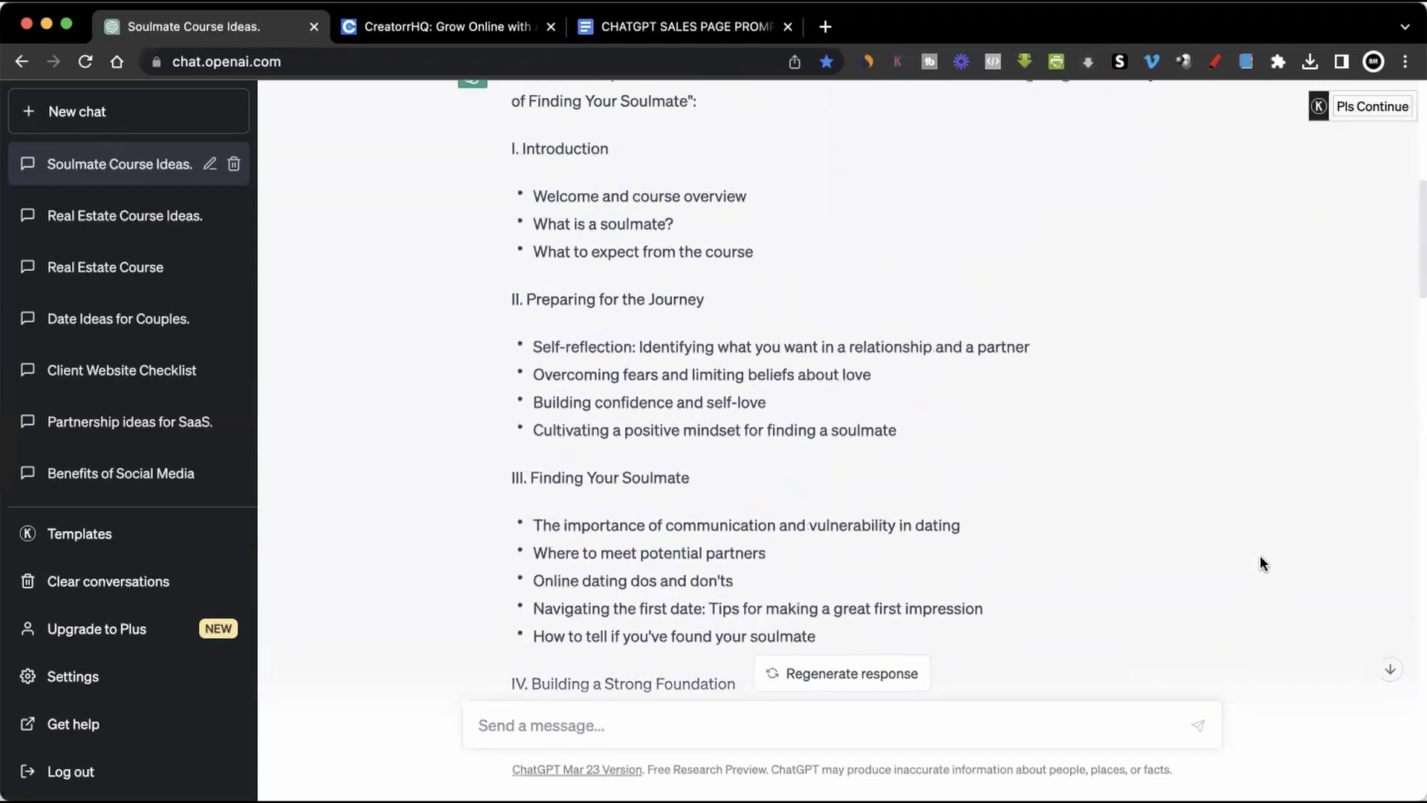
pyautogui.scroll(1, 1260, 563)
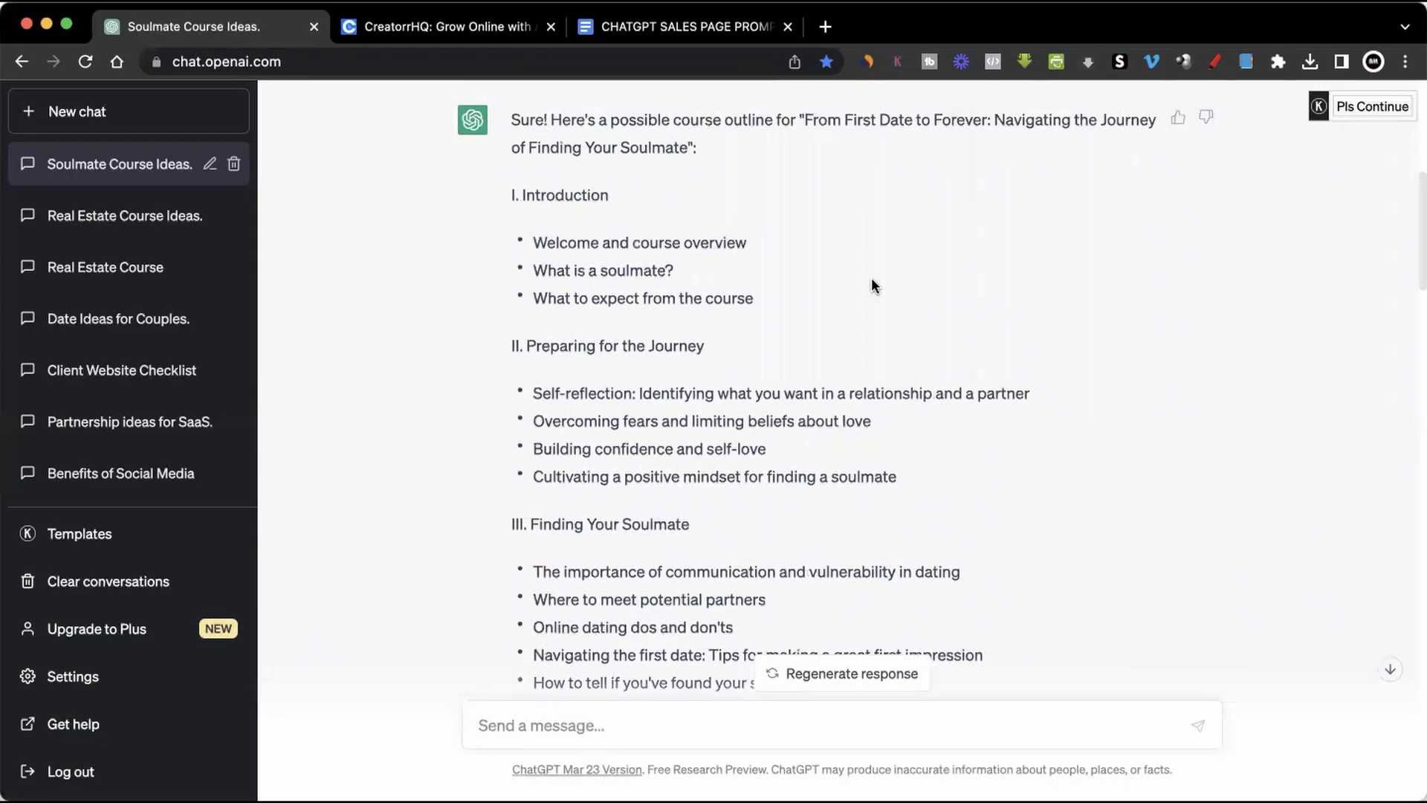
pyautogui.scroll(-1, 880, 321)
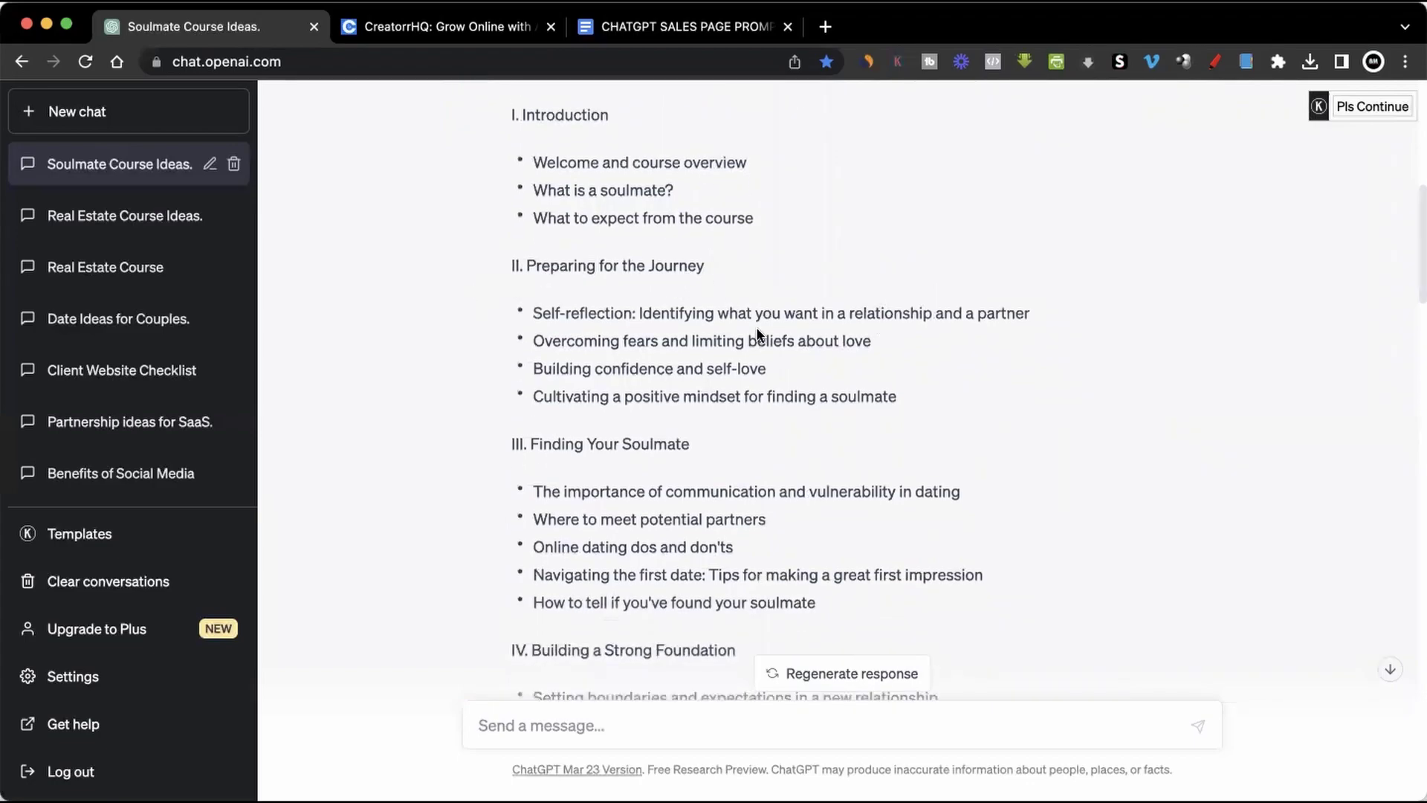
pyautogui.scroll(-2, 756, 331)
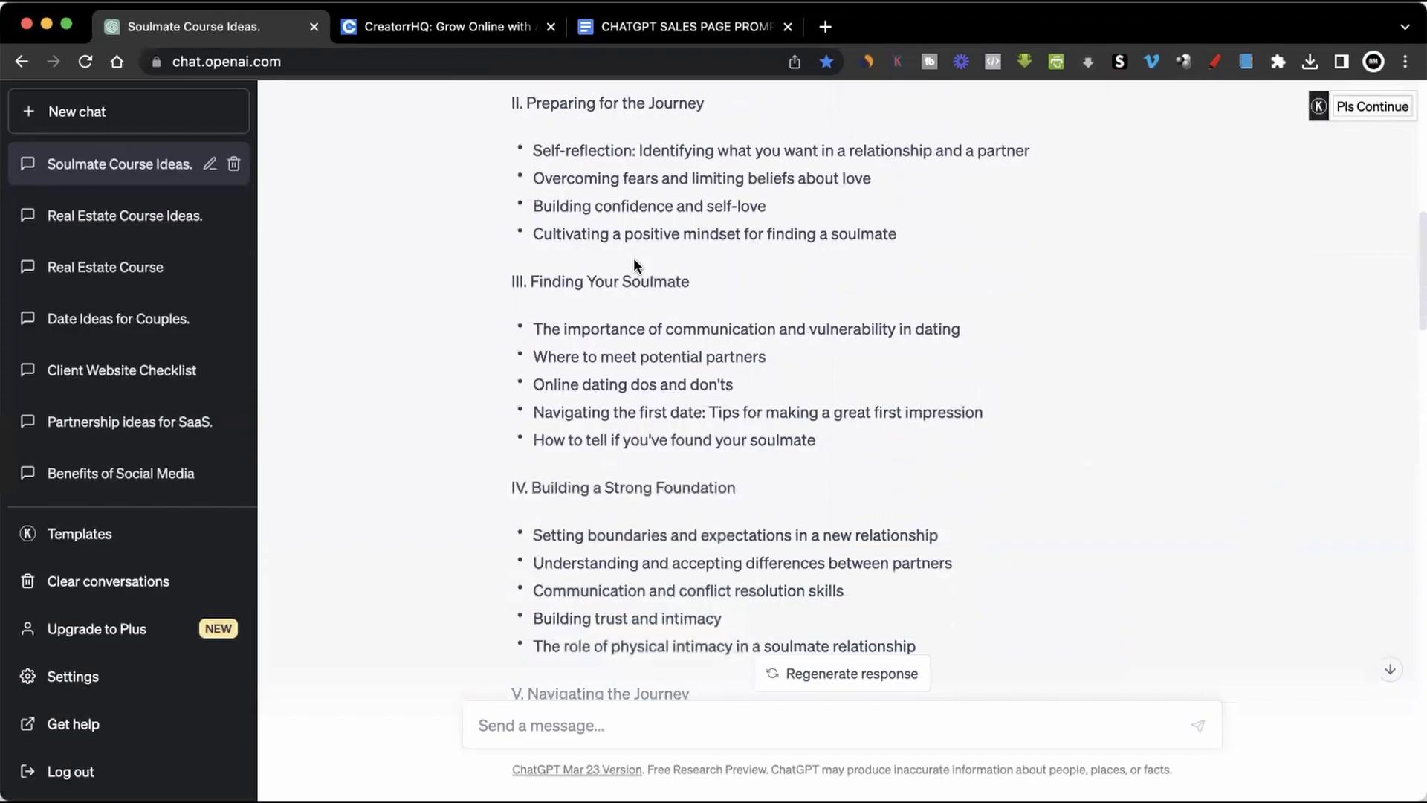
pyautogui.scroll(-6, 706, 328)
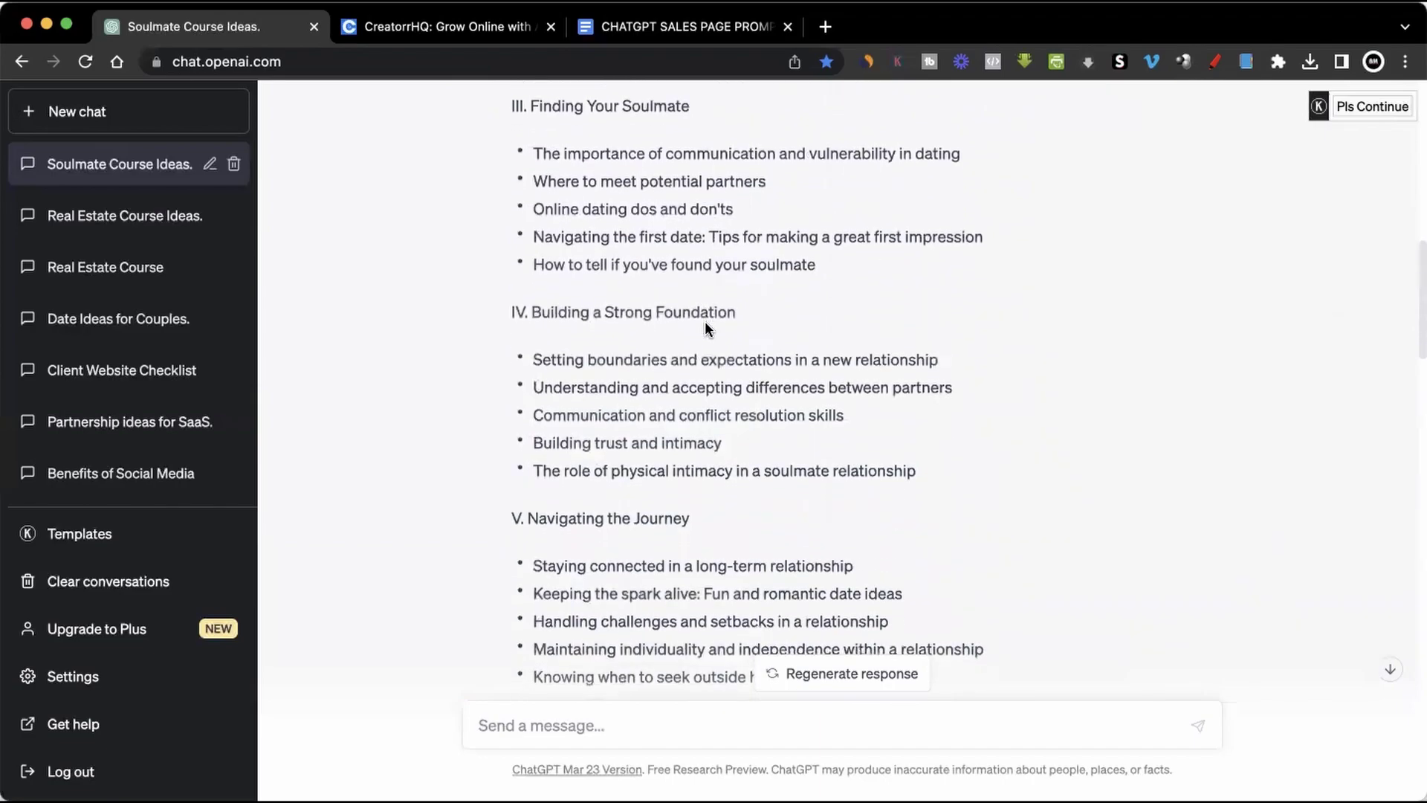
pyautogui.scroll(-7, 705, 327)
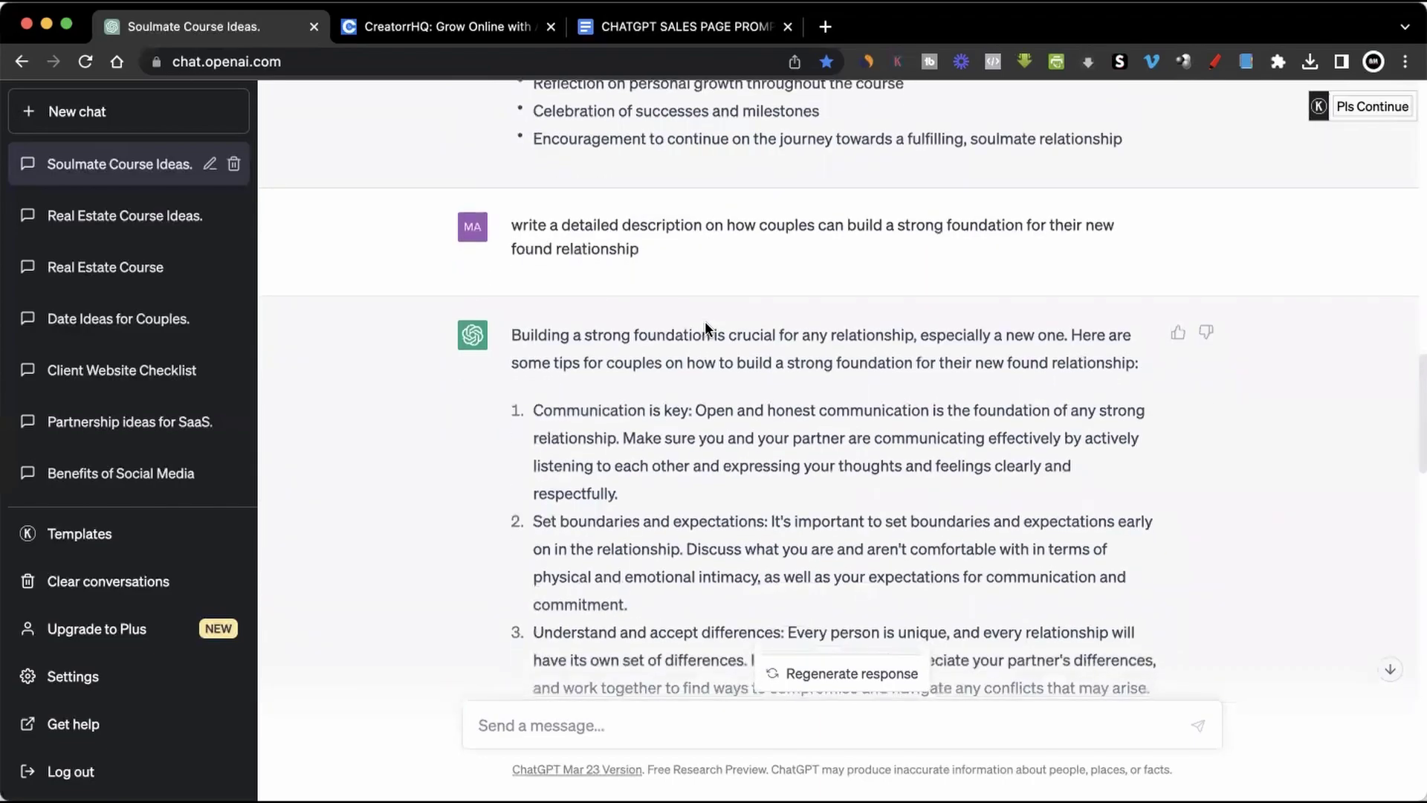
# Read the longer description of the 7 relationship points, from communication through practicing forgiveness.
pyautogui.scroll(-9, 705, 327)
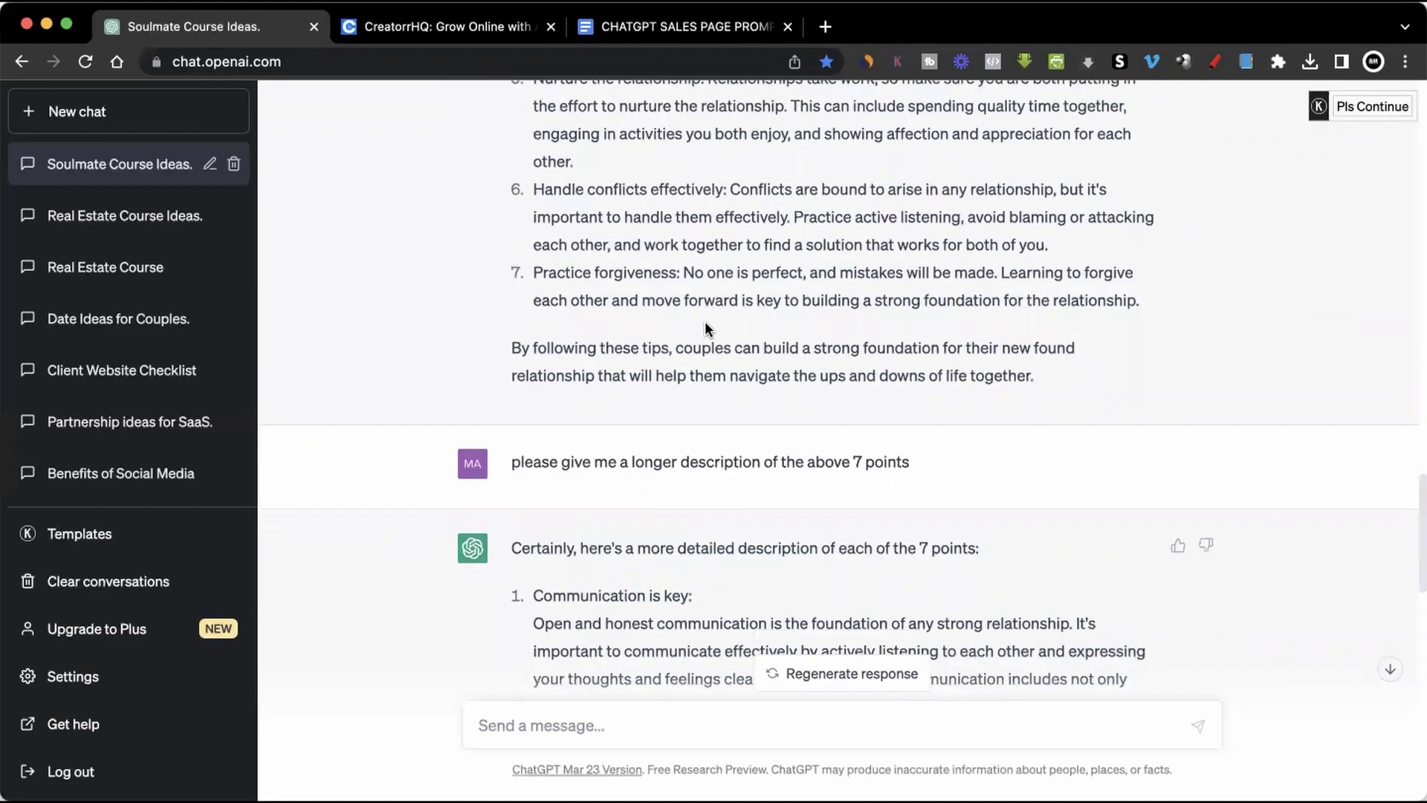
pyautogui.scroll(-6, 705, 321)
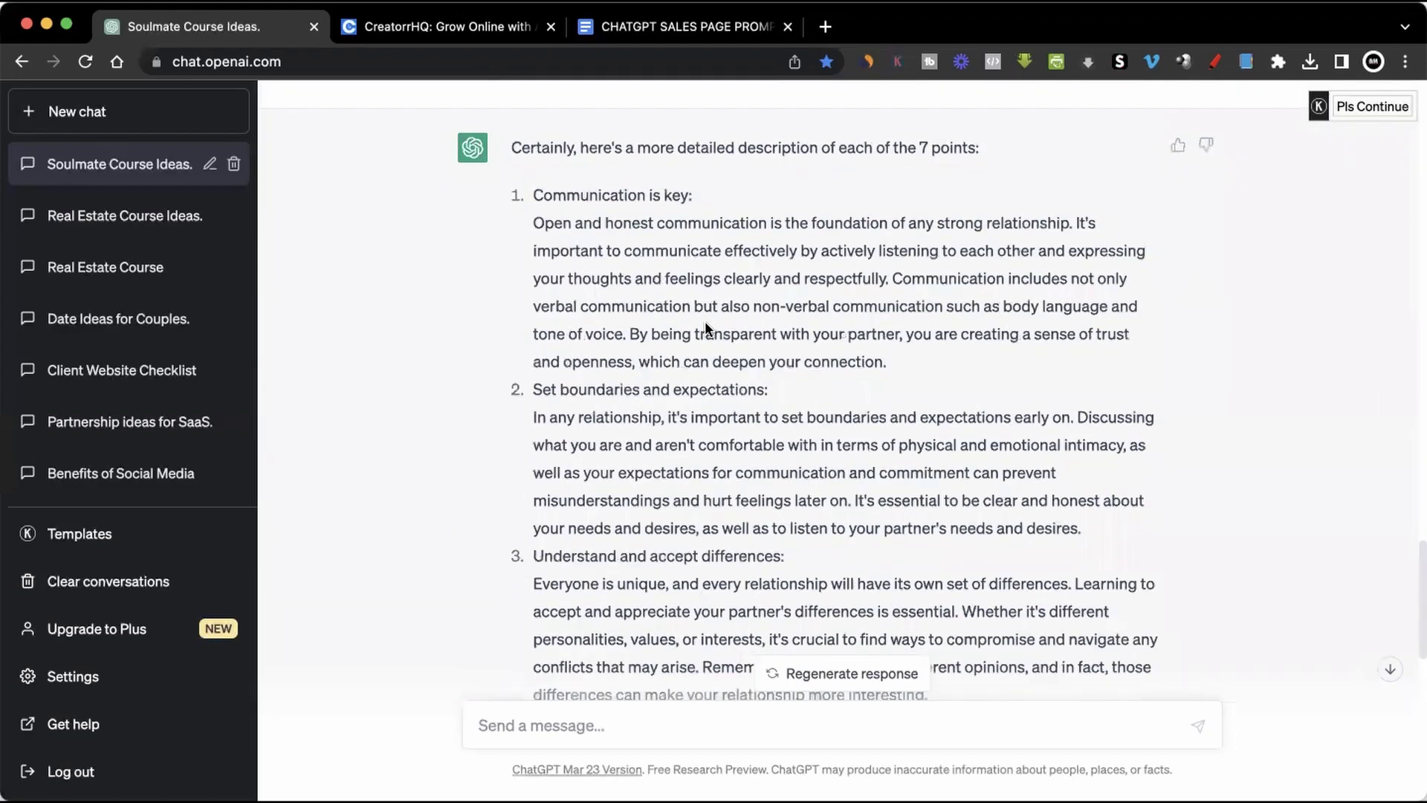
pyautogui.scroll(-10, 1219, 489)
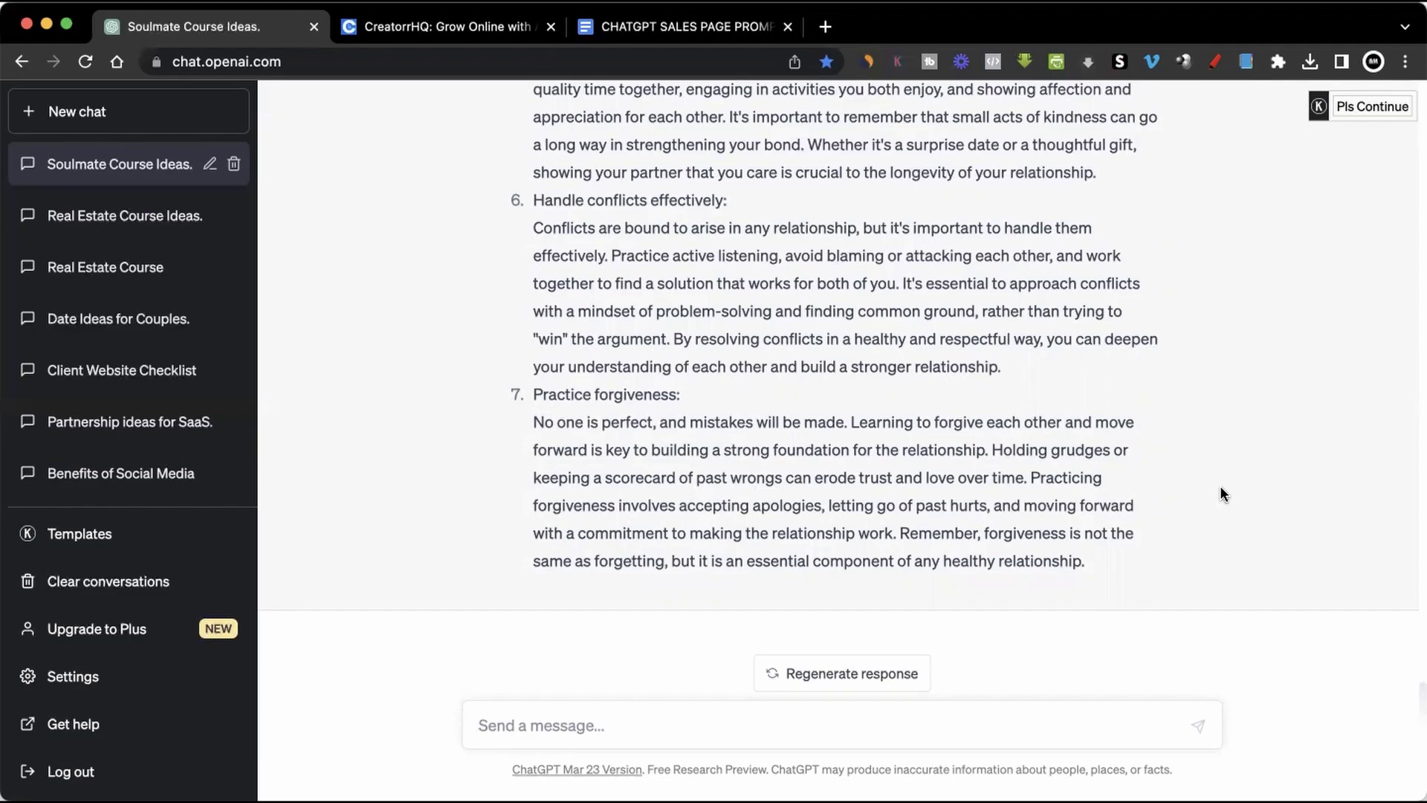
pyautogui.scroll(6, 1220, 488)
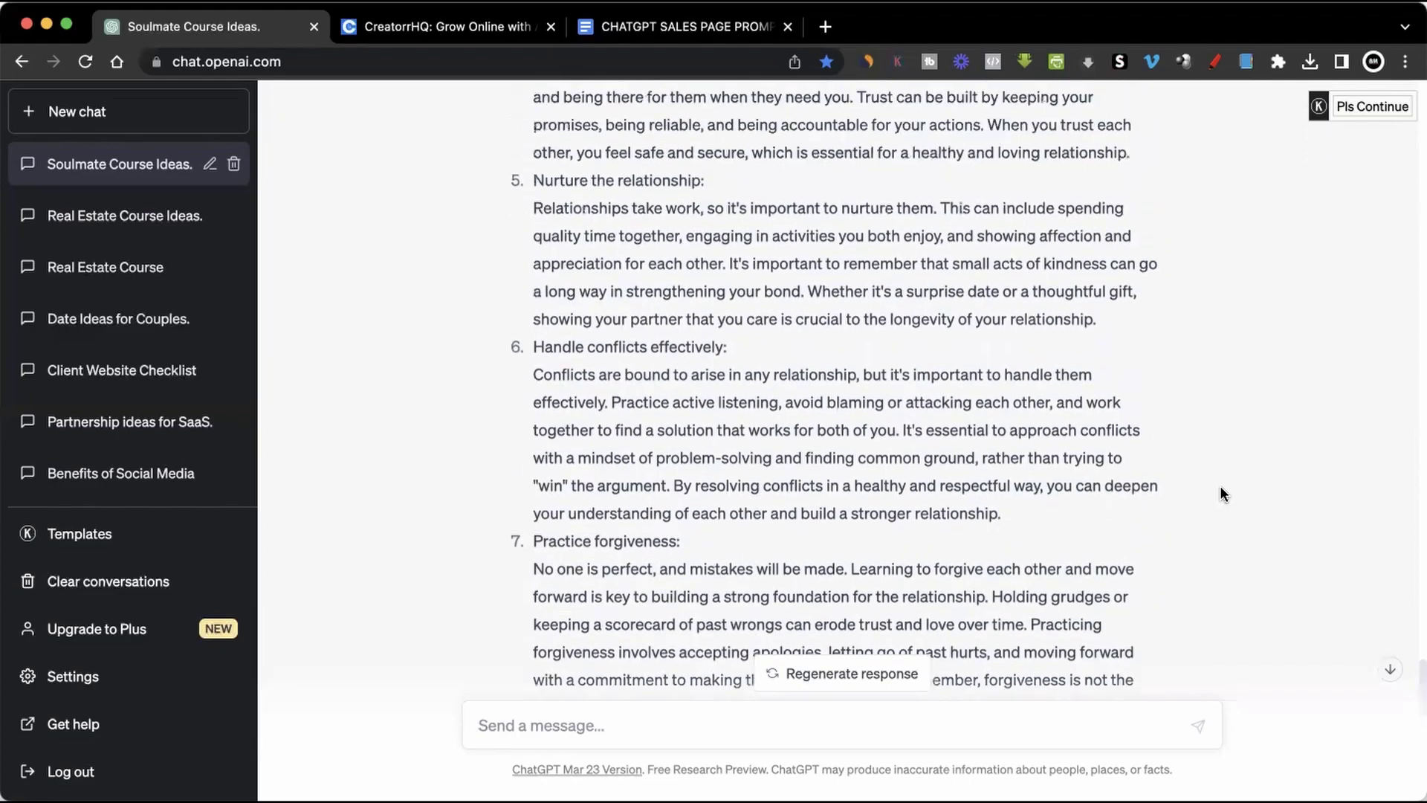
pyautogui.scroll(1, 1220, 494)
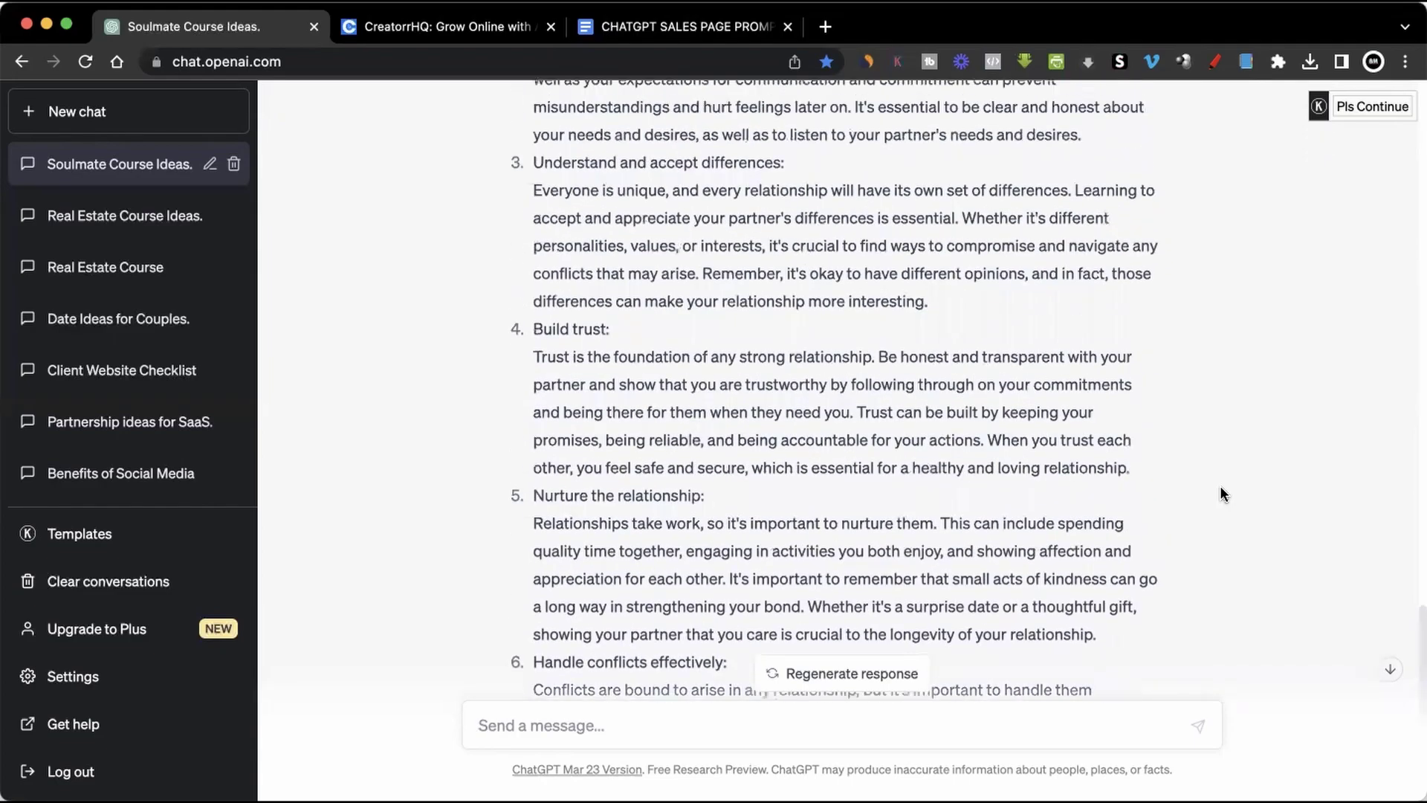
pyautogui.scroll(1, 1221, 490)
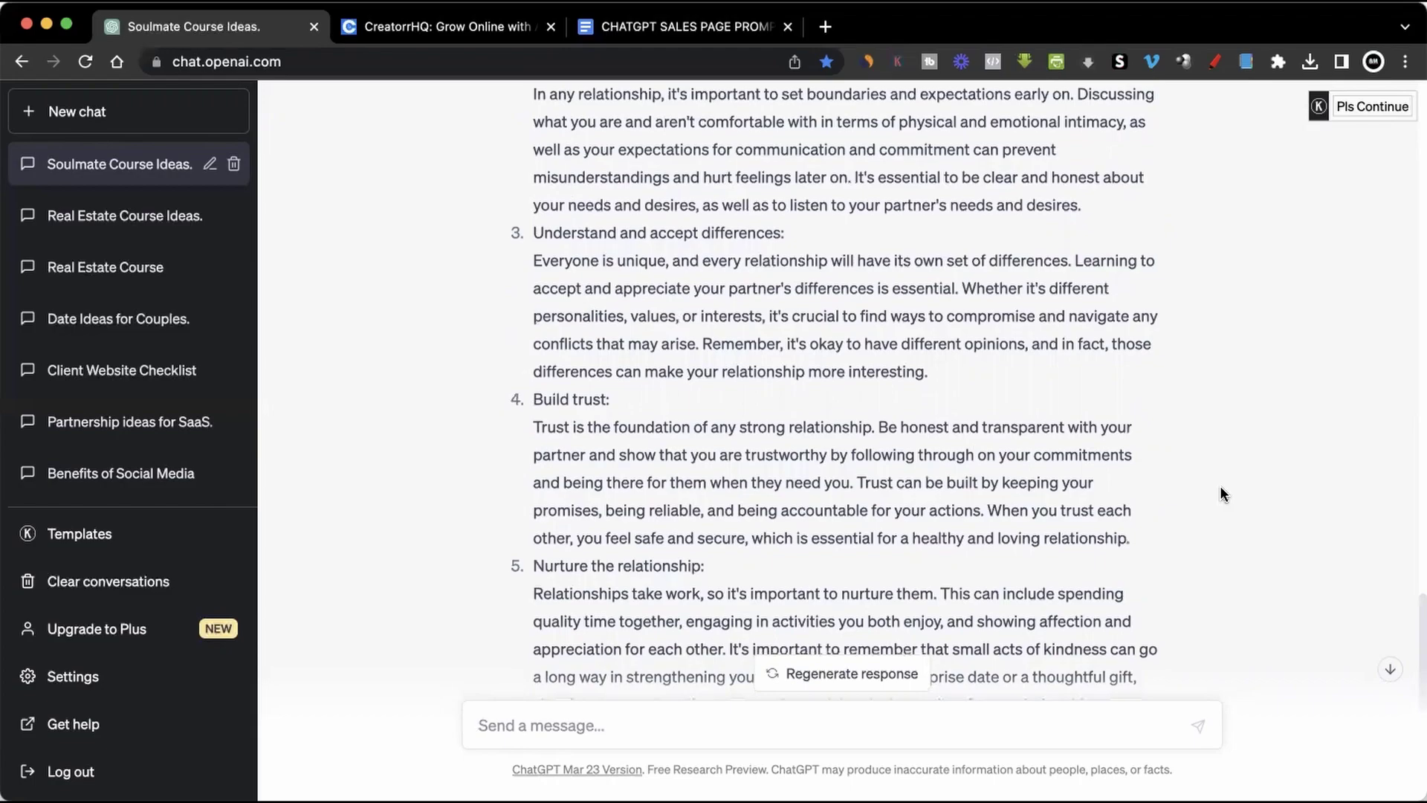
pyautogui.scroll(-4, 1219, 485)
pyautogui.scroll(2, 1220, 485)
pyautogui.scroll(-5, 1219, 485)
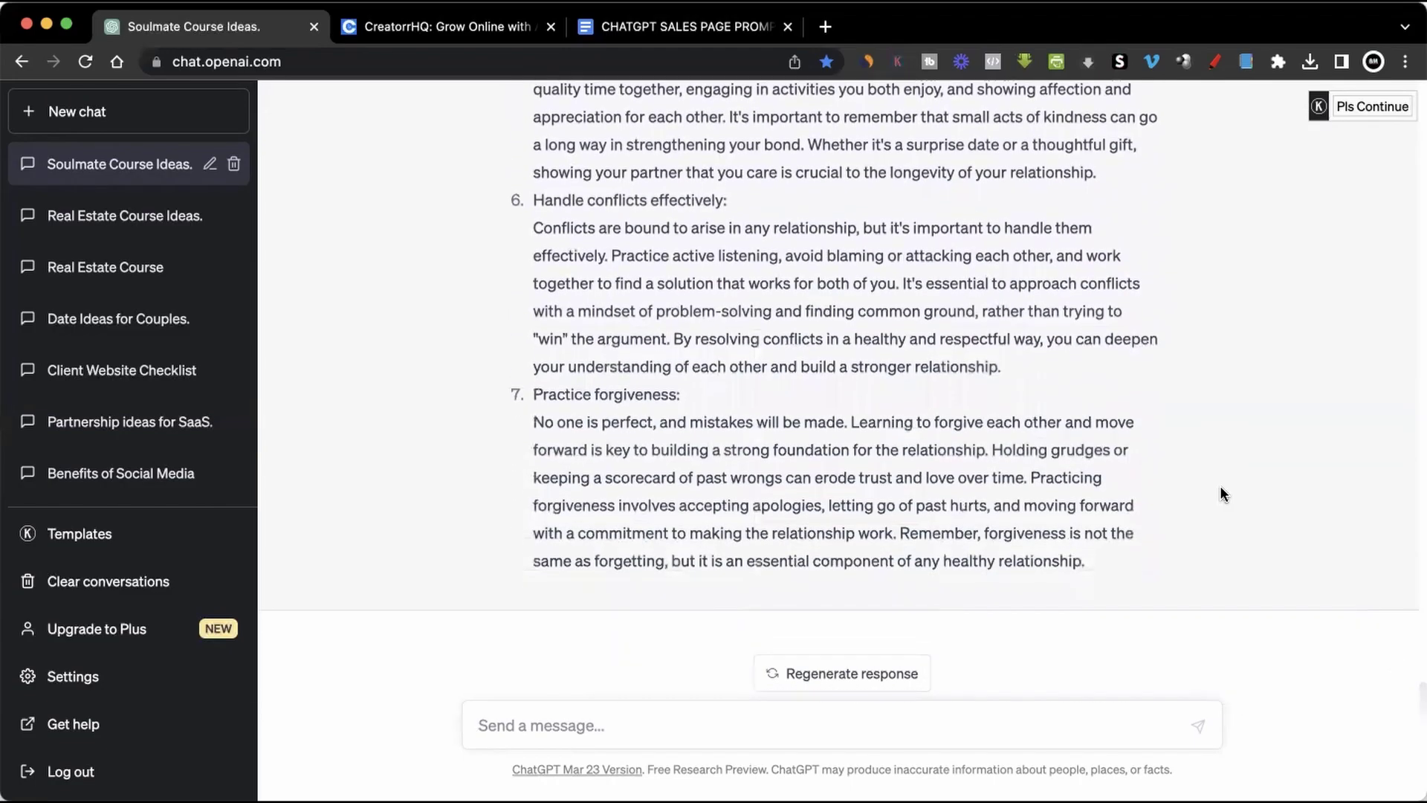
# Compare the longer description of the 7 points with the first, shorter set of relationship tips.
pyautogui.scroll(6, 1221, 489)
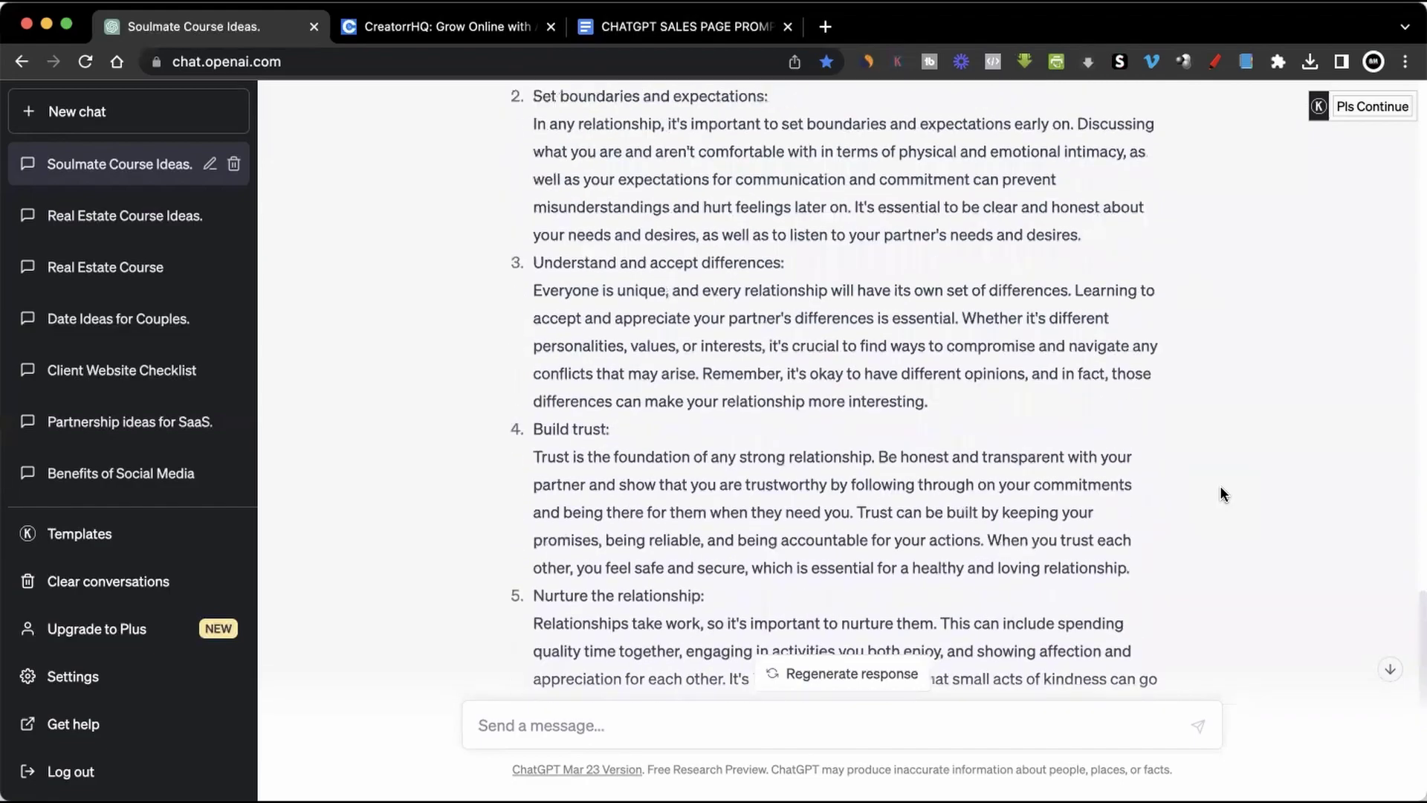
pyautogui.scroll(6, 1221, 491)
pyautogui.scroll(-3, 1221, 490)
pyautogui.scroll(-2, 1223, 494)
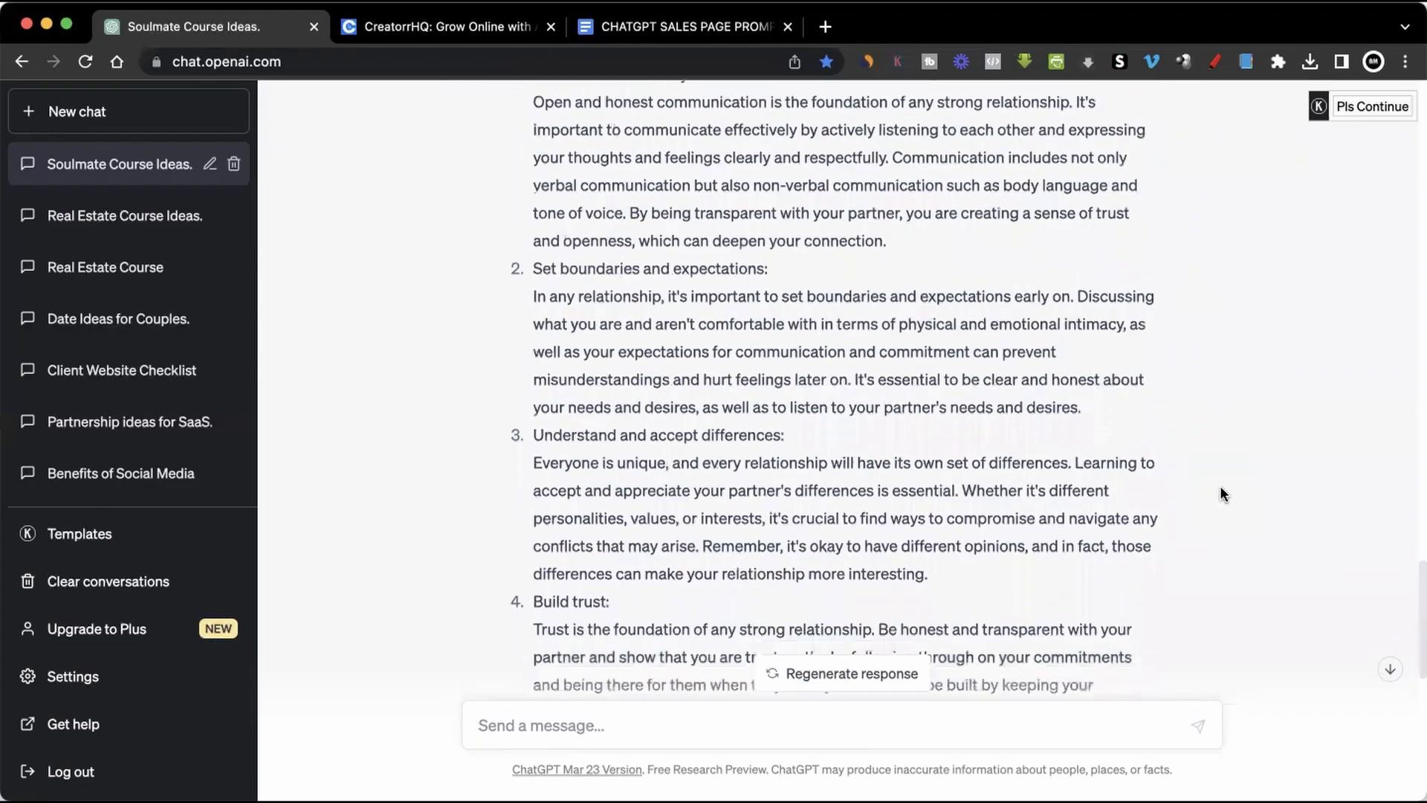
pyautogui.scroll(12, 1187, 372)
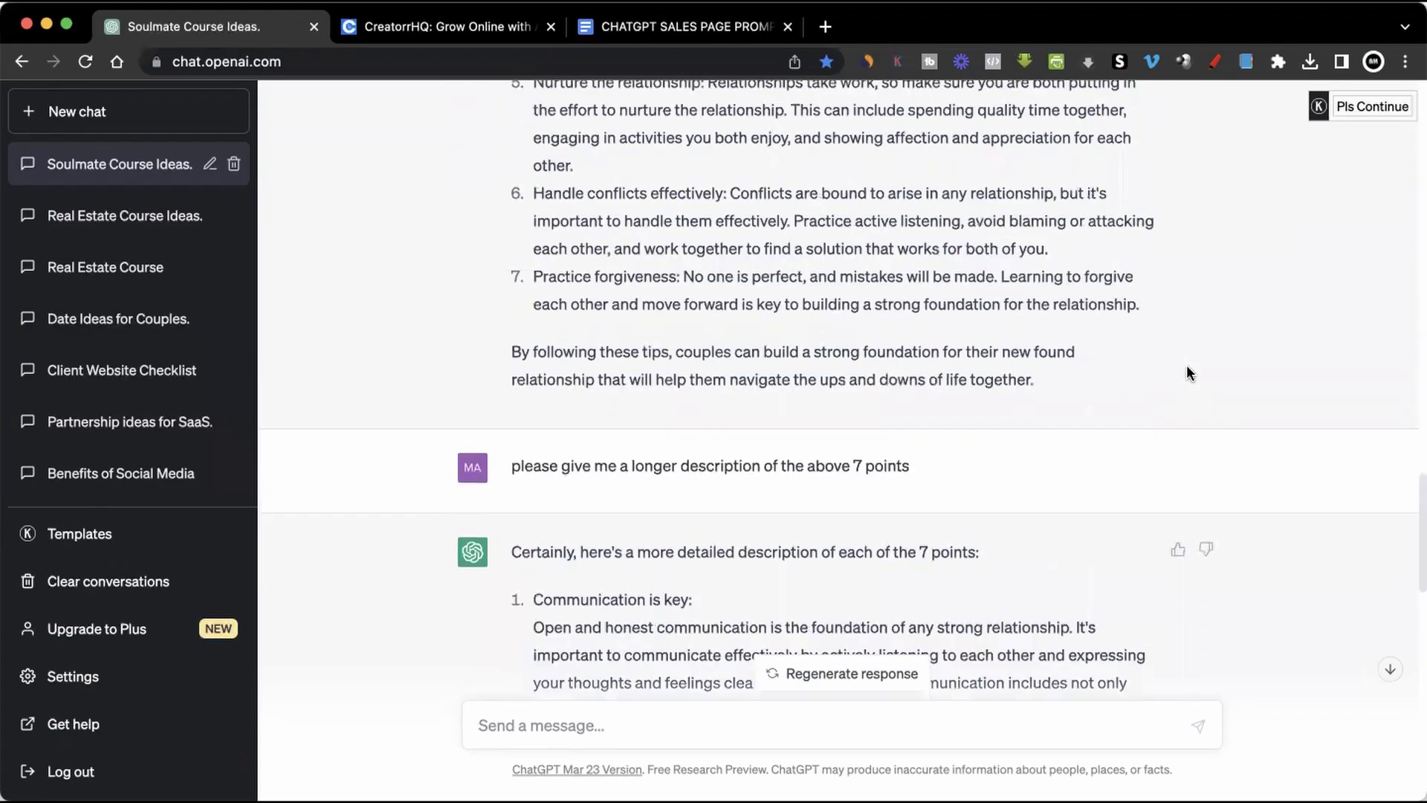
pyautogui.scroll(2, 1187, 374)
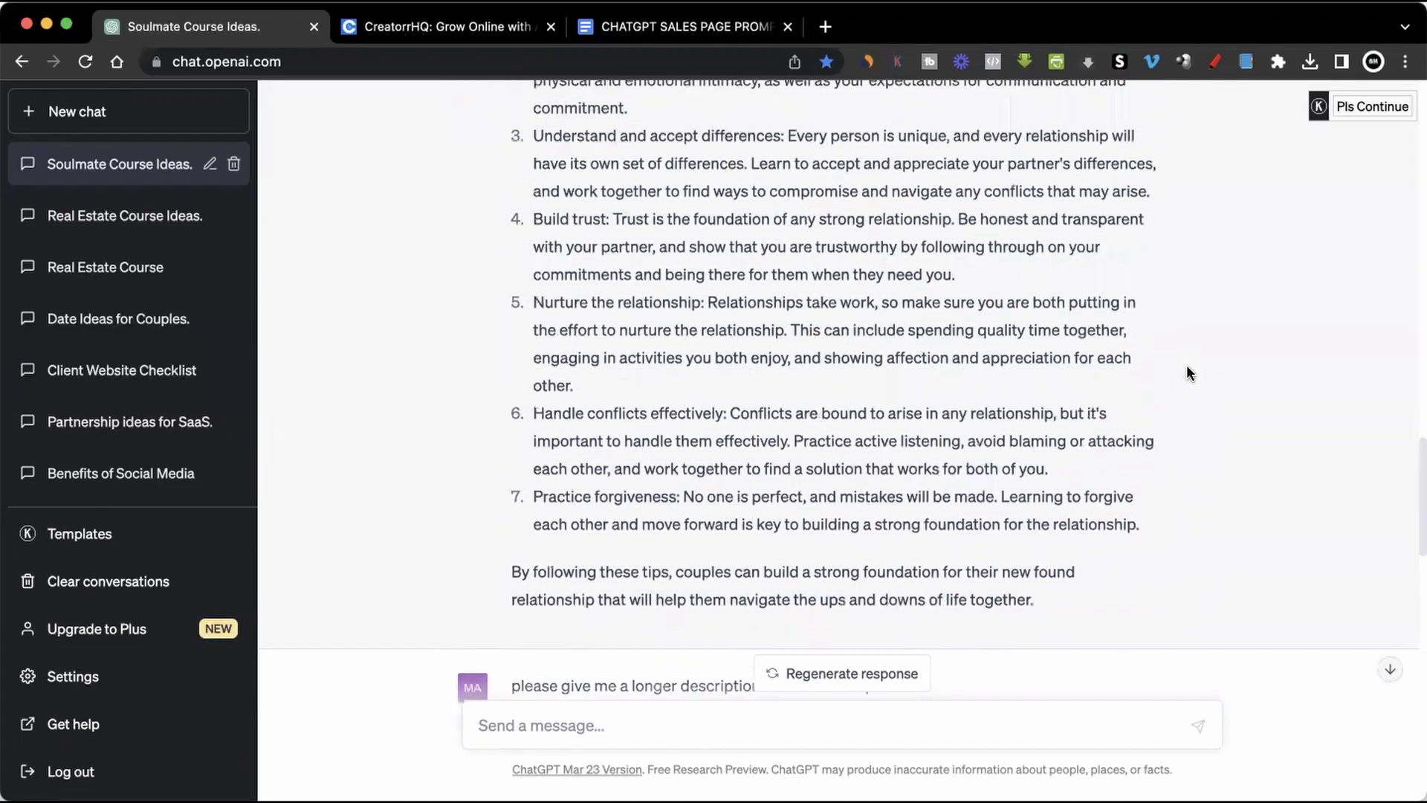
pyautogui.scroll(-9, 1188, 373)
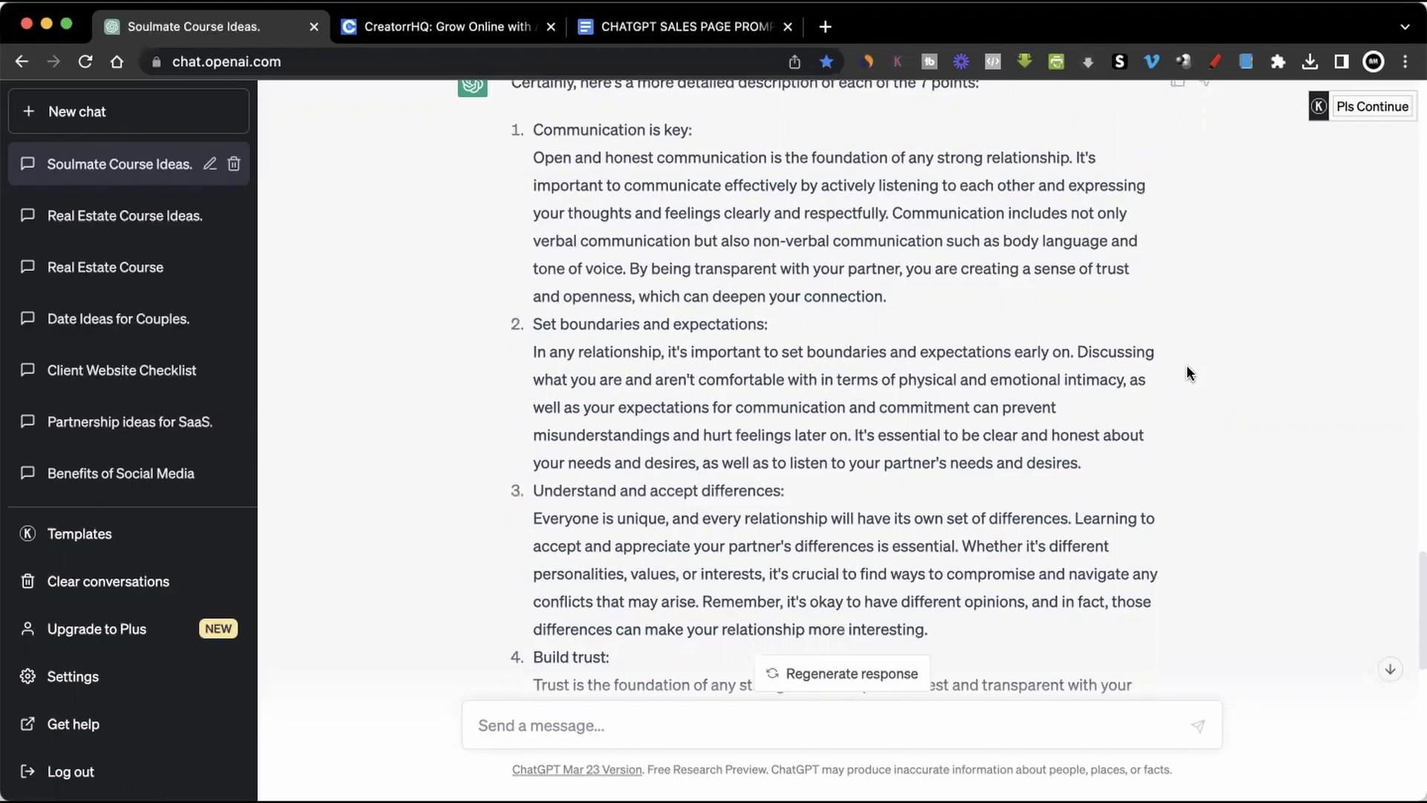
pyautogui.scroll(8, 1352, 331)
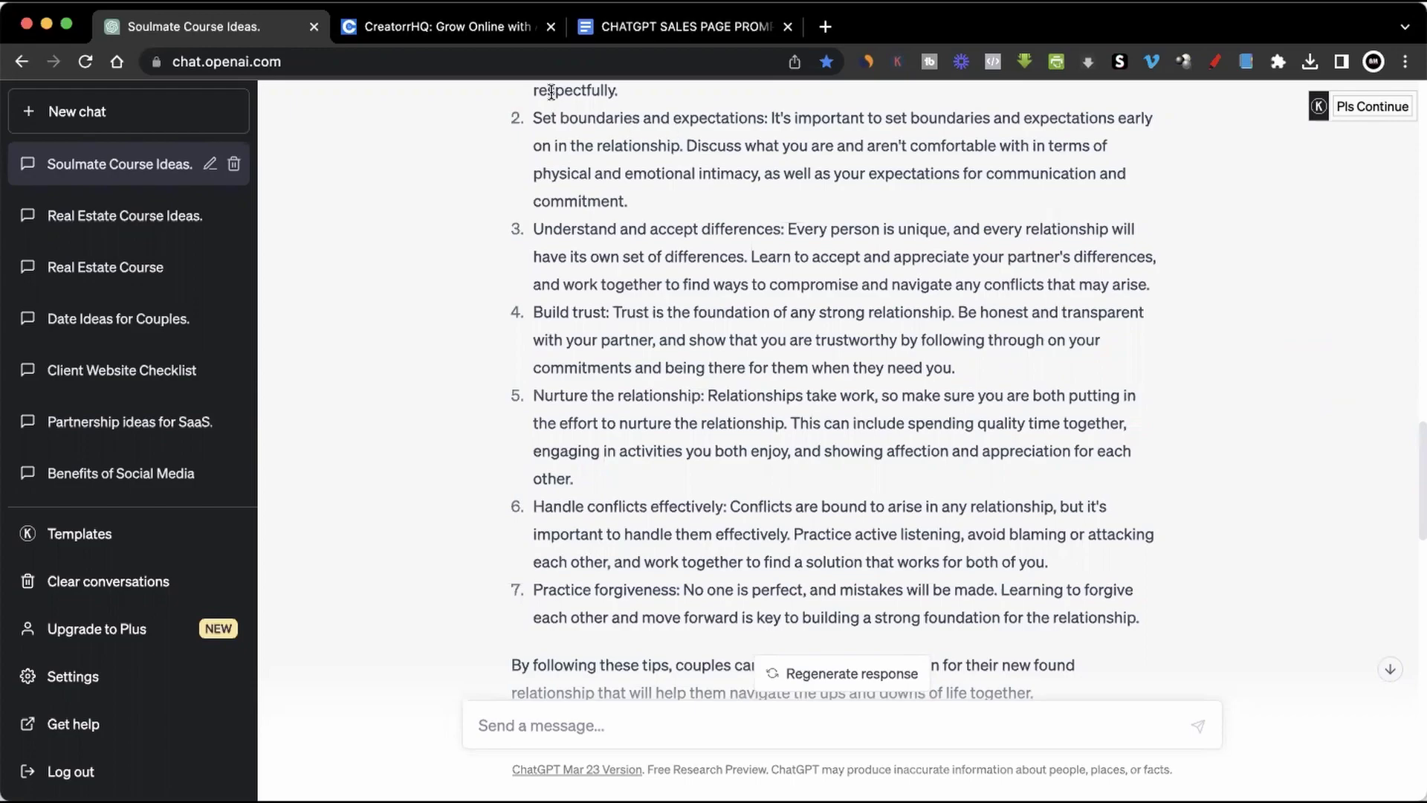
# Switch to the CreatorrHQ site and filter its funnel templates to the Course / Academy category.
pyautogui.click(449, 27)
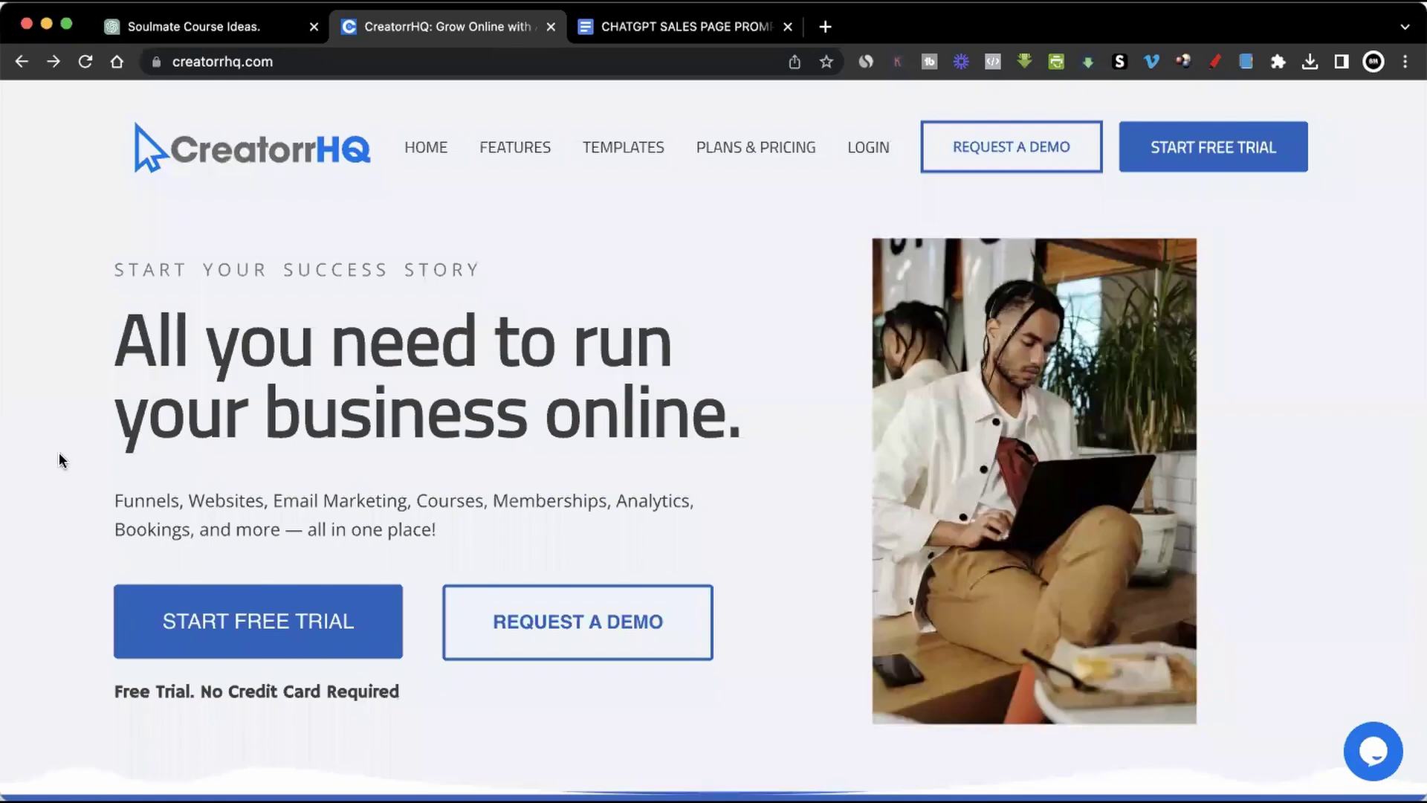
pyautogui.scroll(-1, 63, 461)
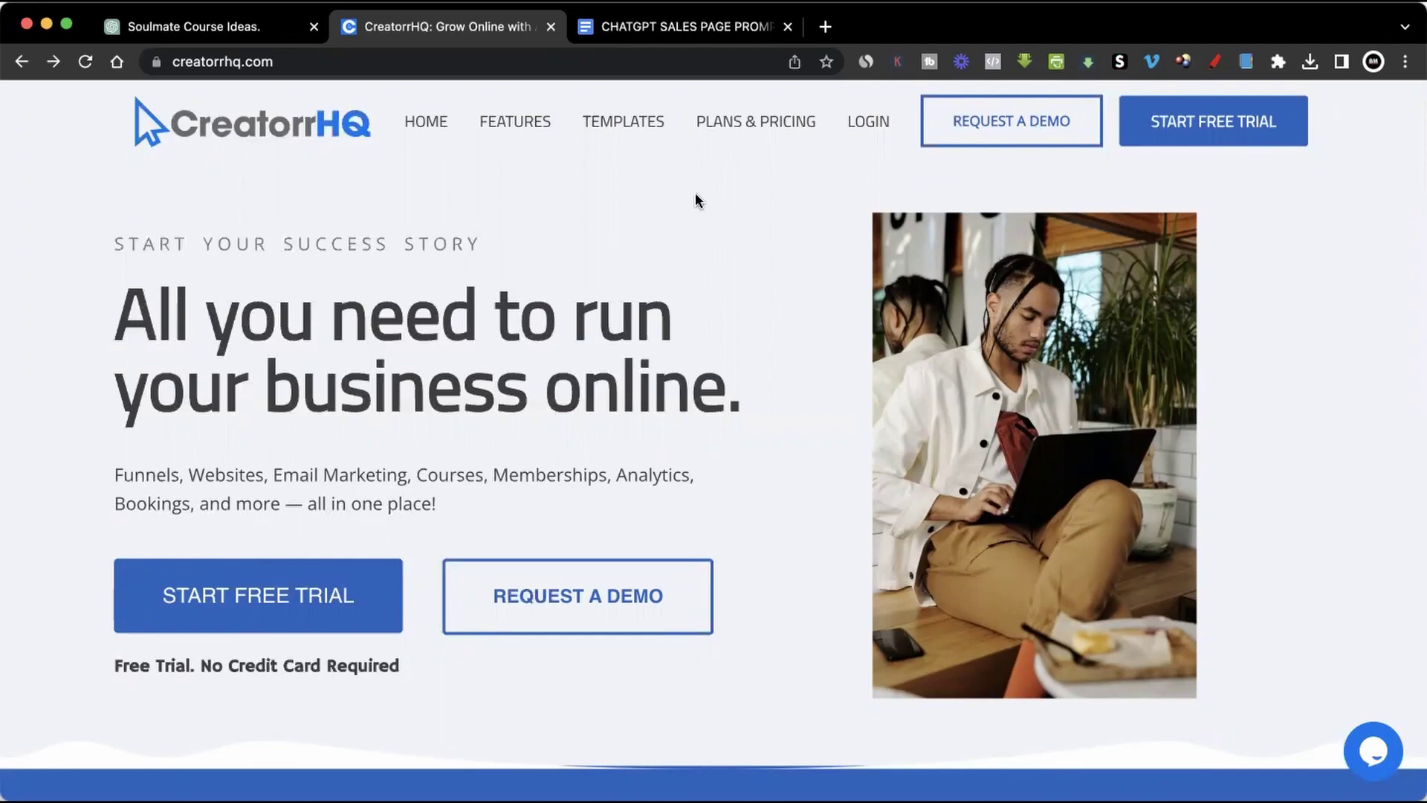
pyautogui.click(636, 133)
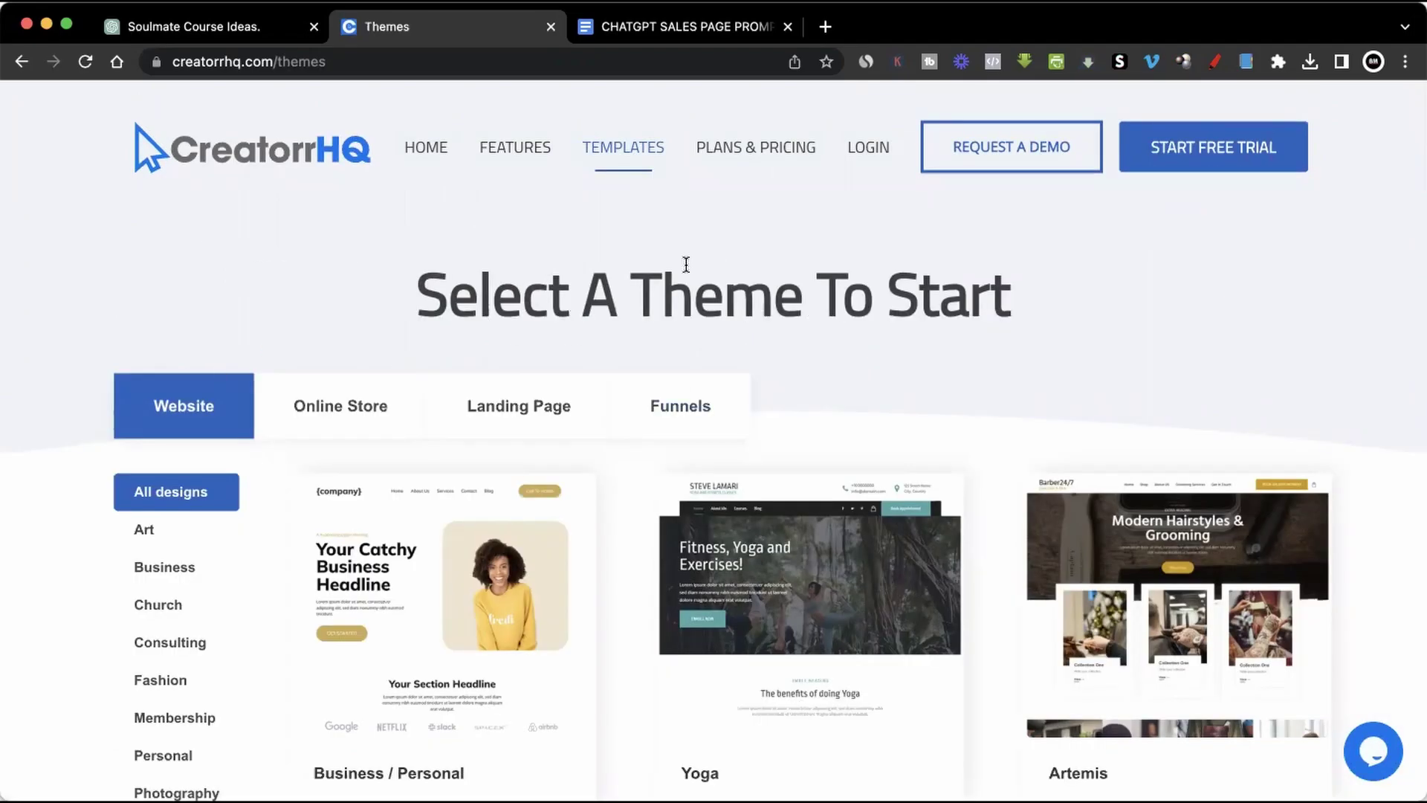
pyautogui.click(692, 422)
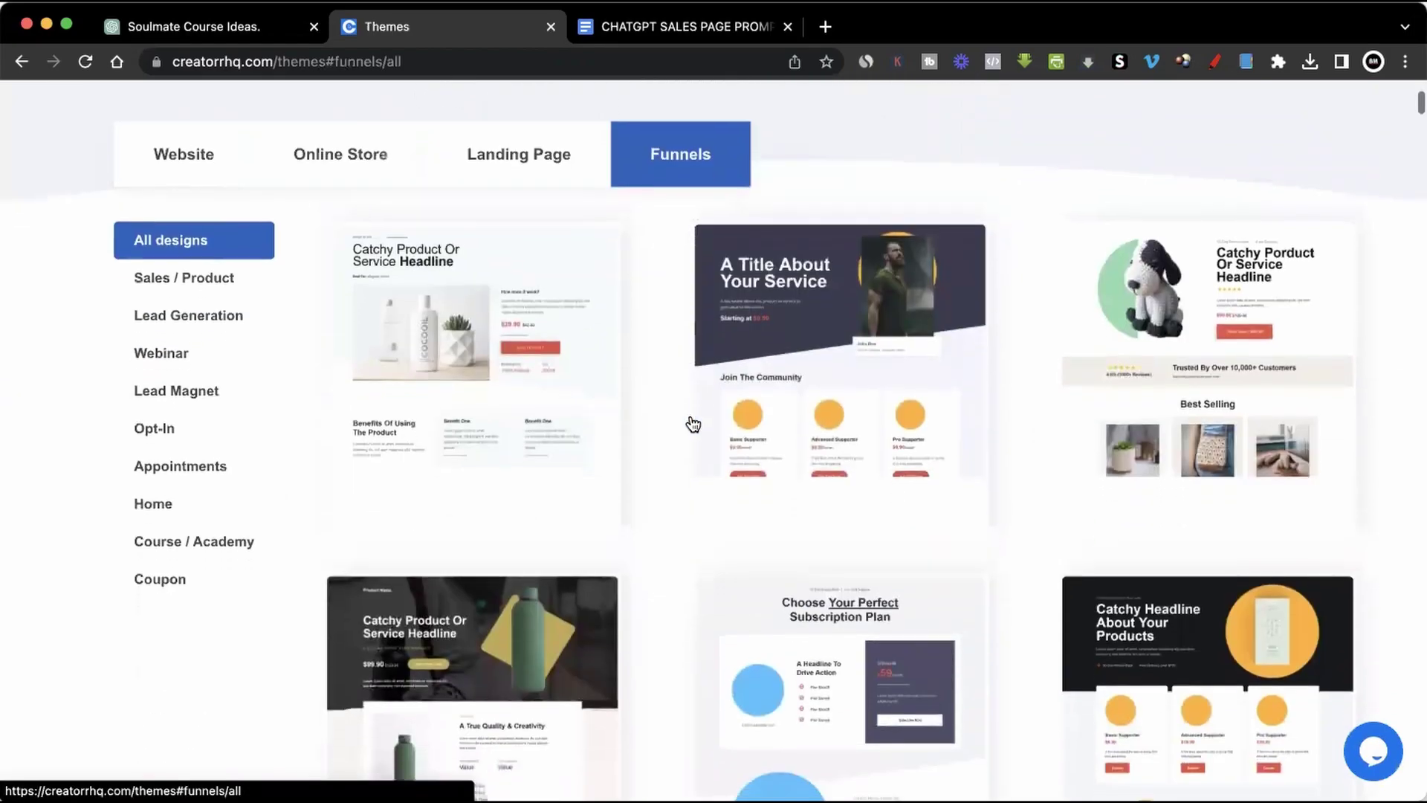
pyautogui.scroll(-1, 689, 421)
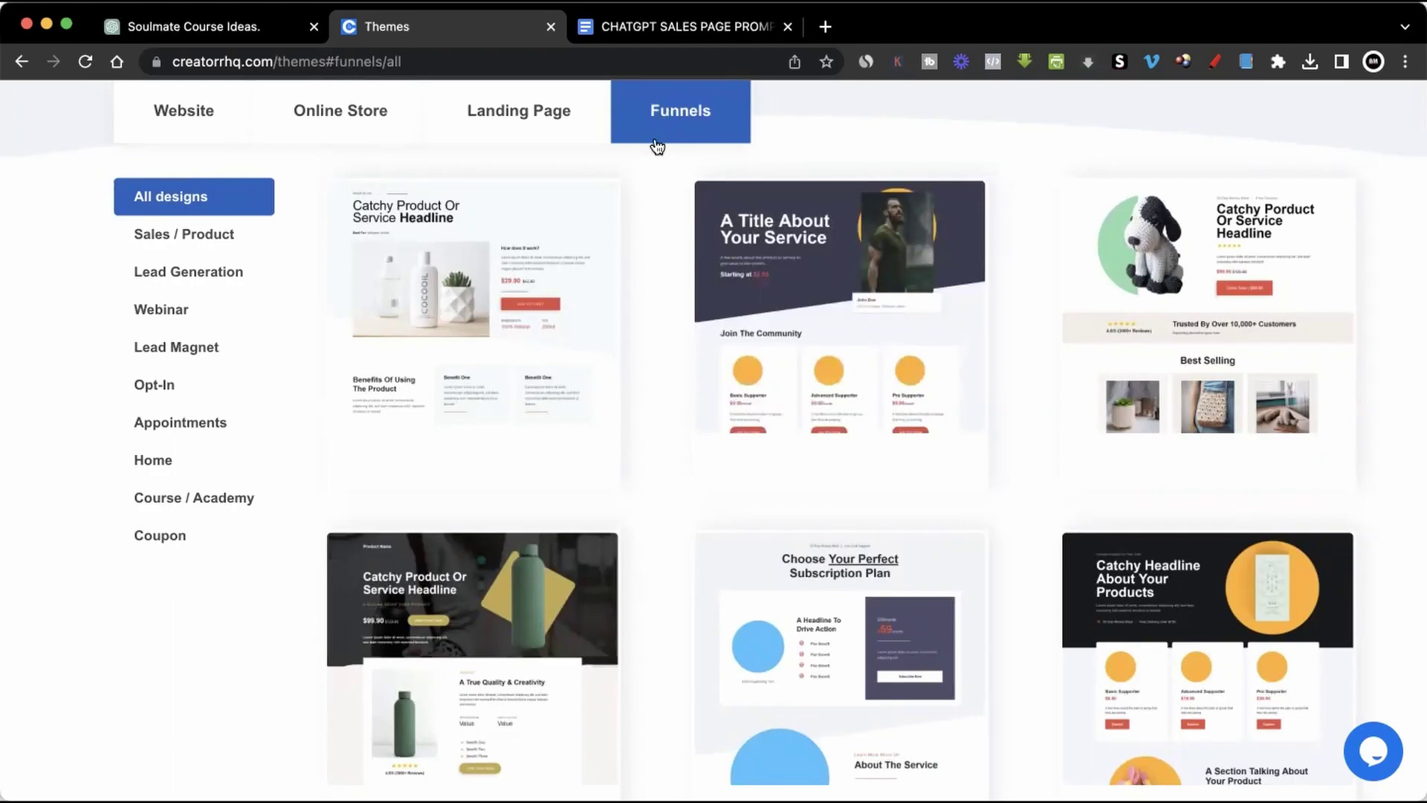
pyautogui.click(211, 504)
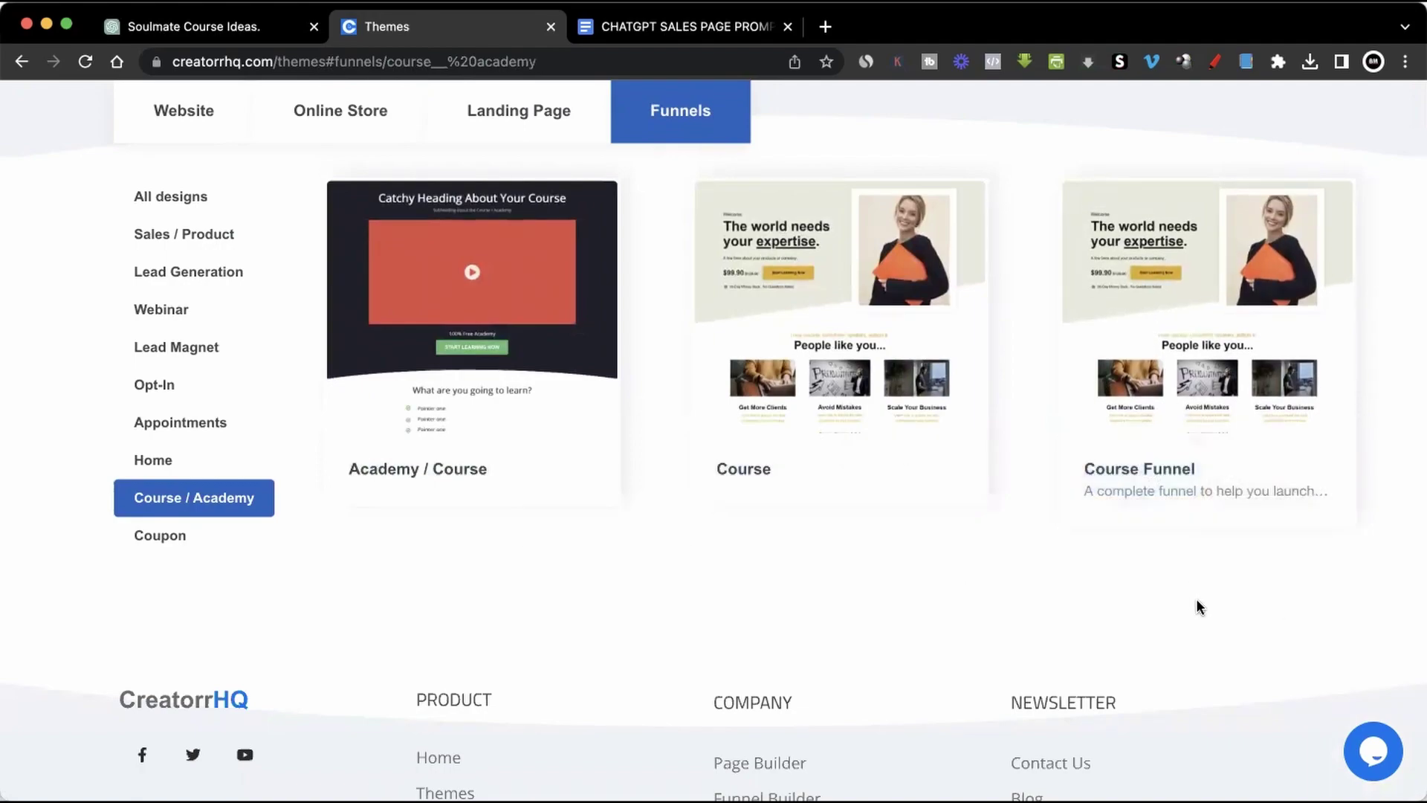
# Open the preview of the Course Funnel template and look over its headline and introduction sections.
pyautogui.click(1115, 480)
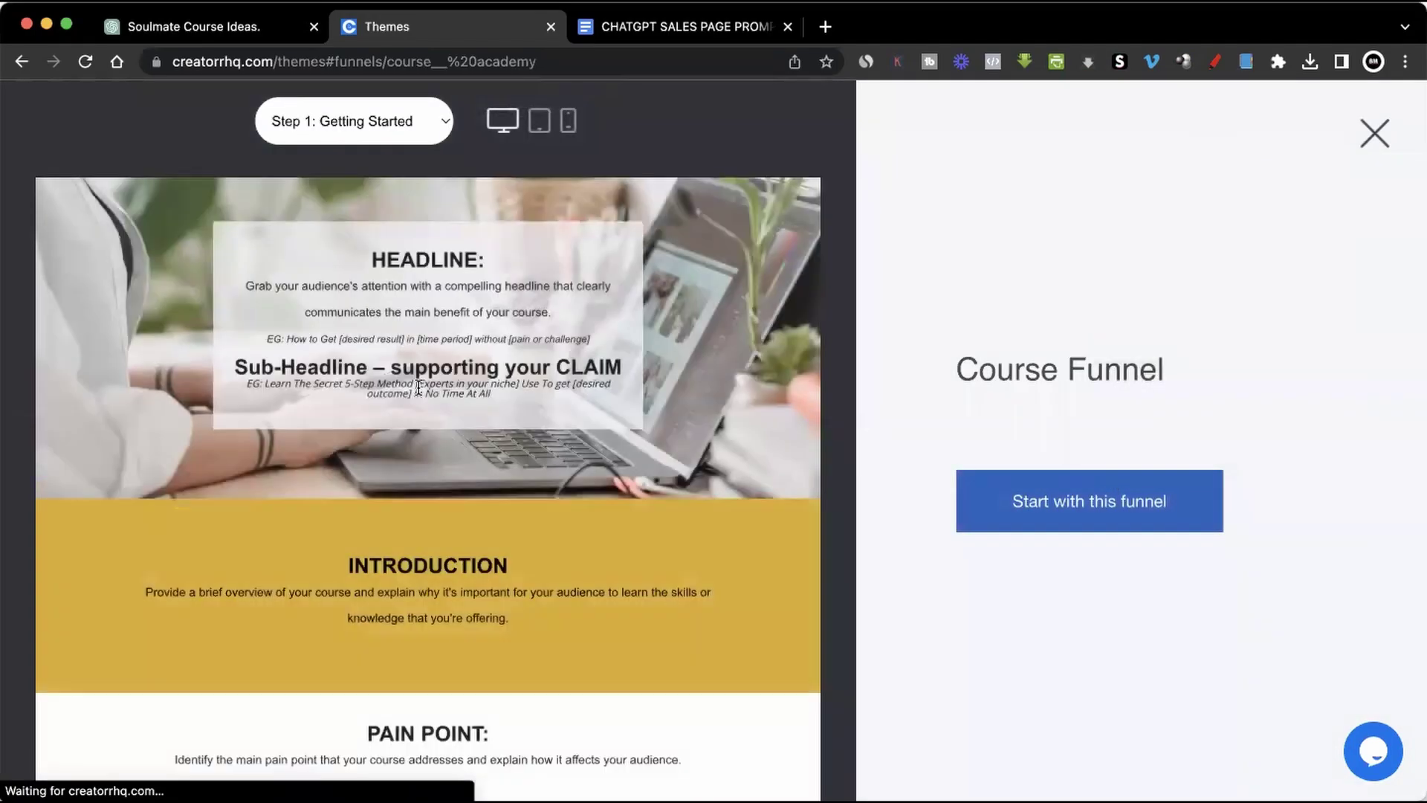
pyautogui.scroll(-2, 418, 388)
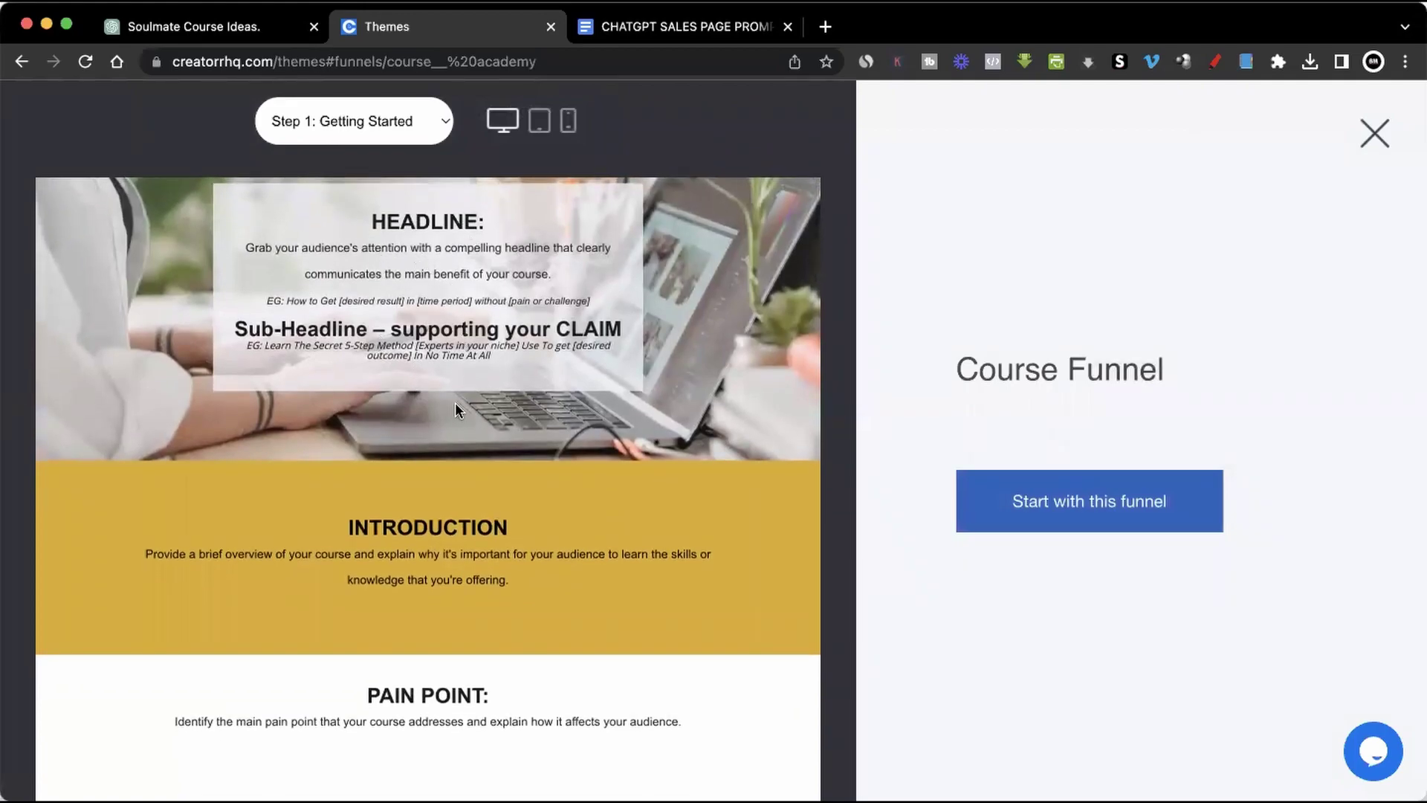
pyautogui.scroll(-2, 455, 410)
pyautogui.scroll(4, 455, 411)
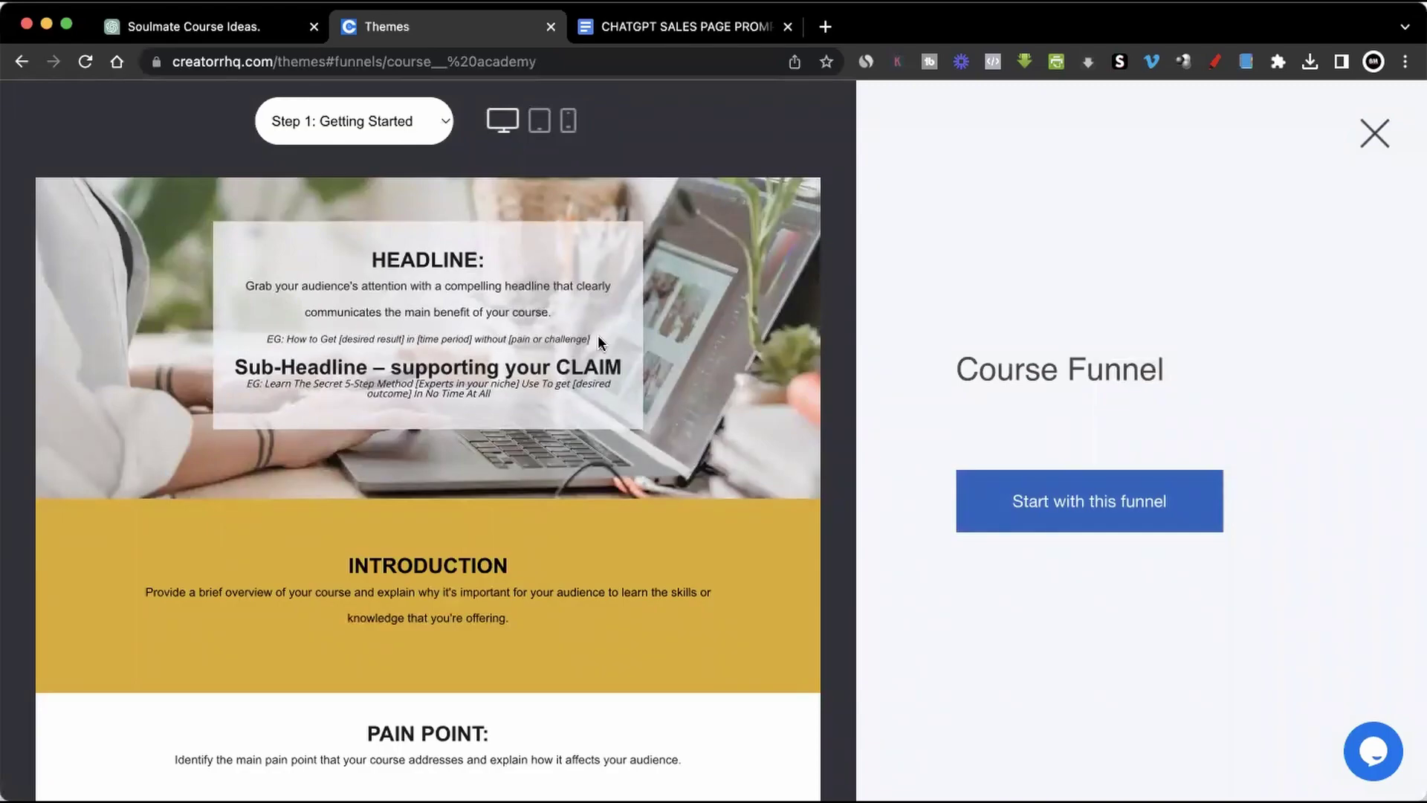
# Go back to the ChatGPT conversation and revisit the suggested course topics and the course outline request.
pyautogui.click(243, 35)
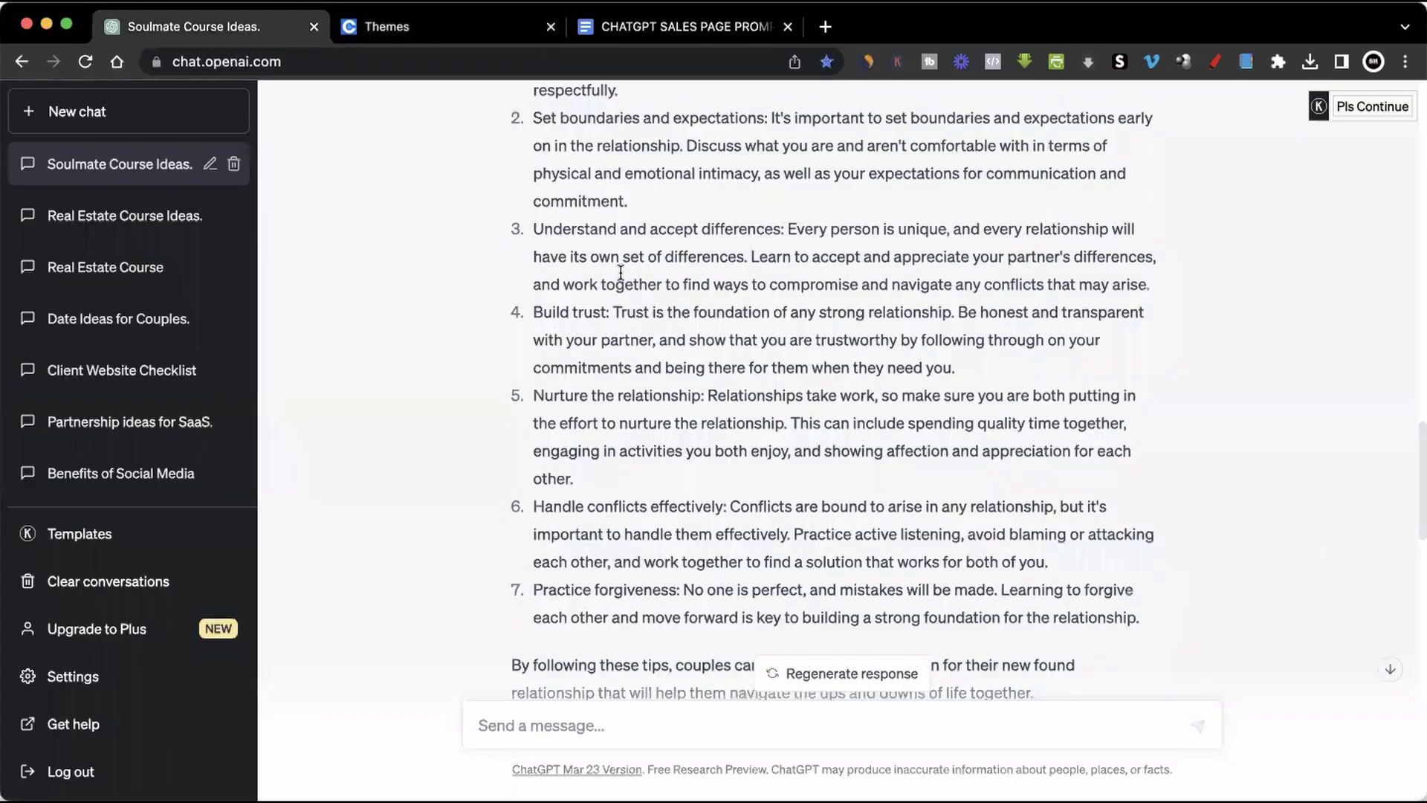
pyautogui.scroll(10, 620, 273)
pyautogui.scroll(20, 620, 273)
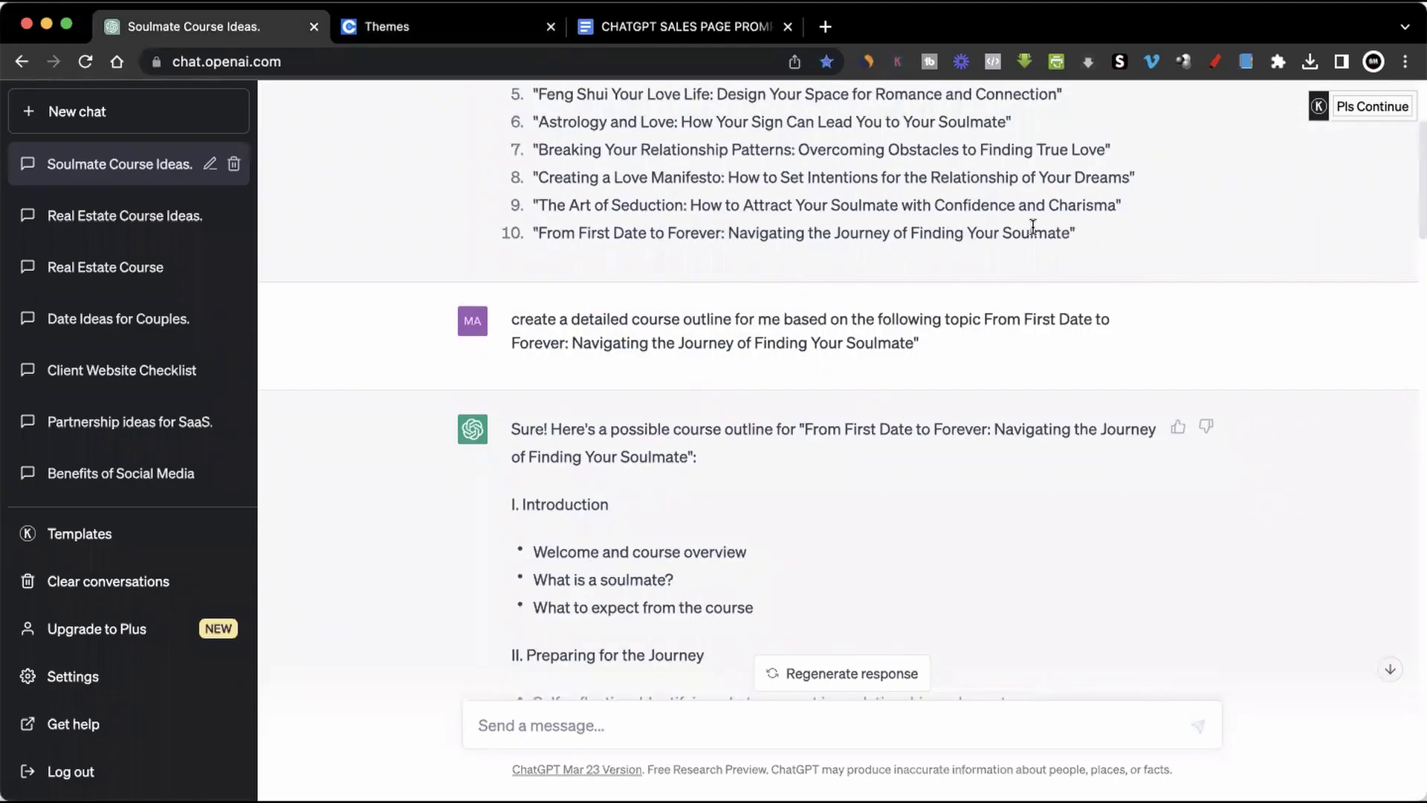
# Return to the CreatorrHQ Course Funnel preview and read its headline, introduction, pain point and solution sections.
pyautogui.click(408, 26)
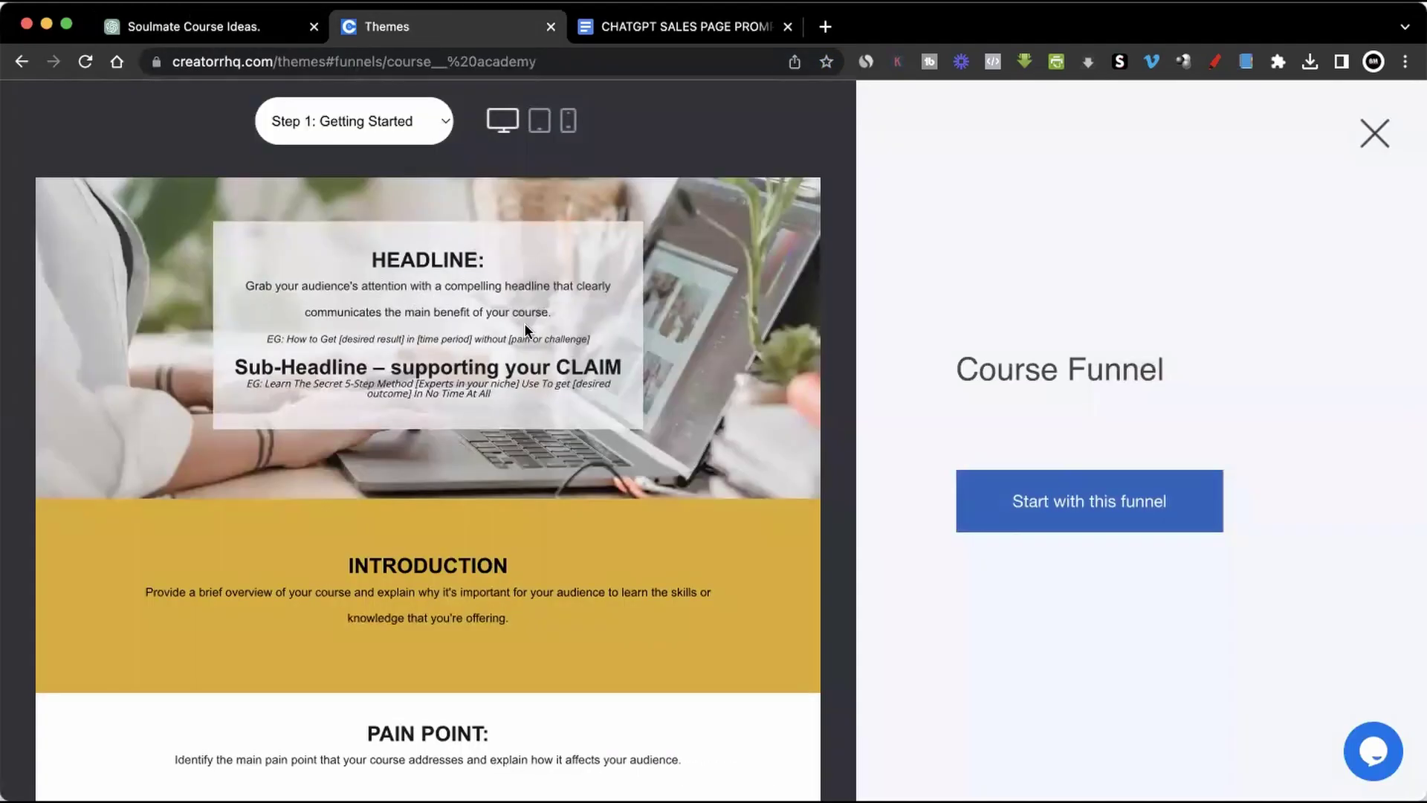
pyautogui.scroll(-1, 524, 322)
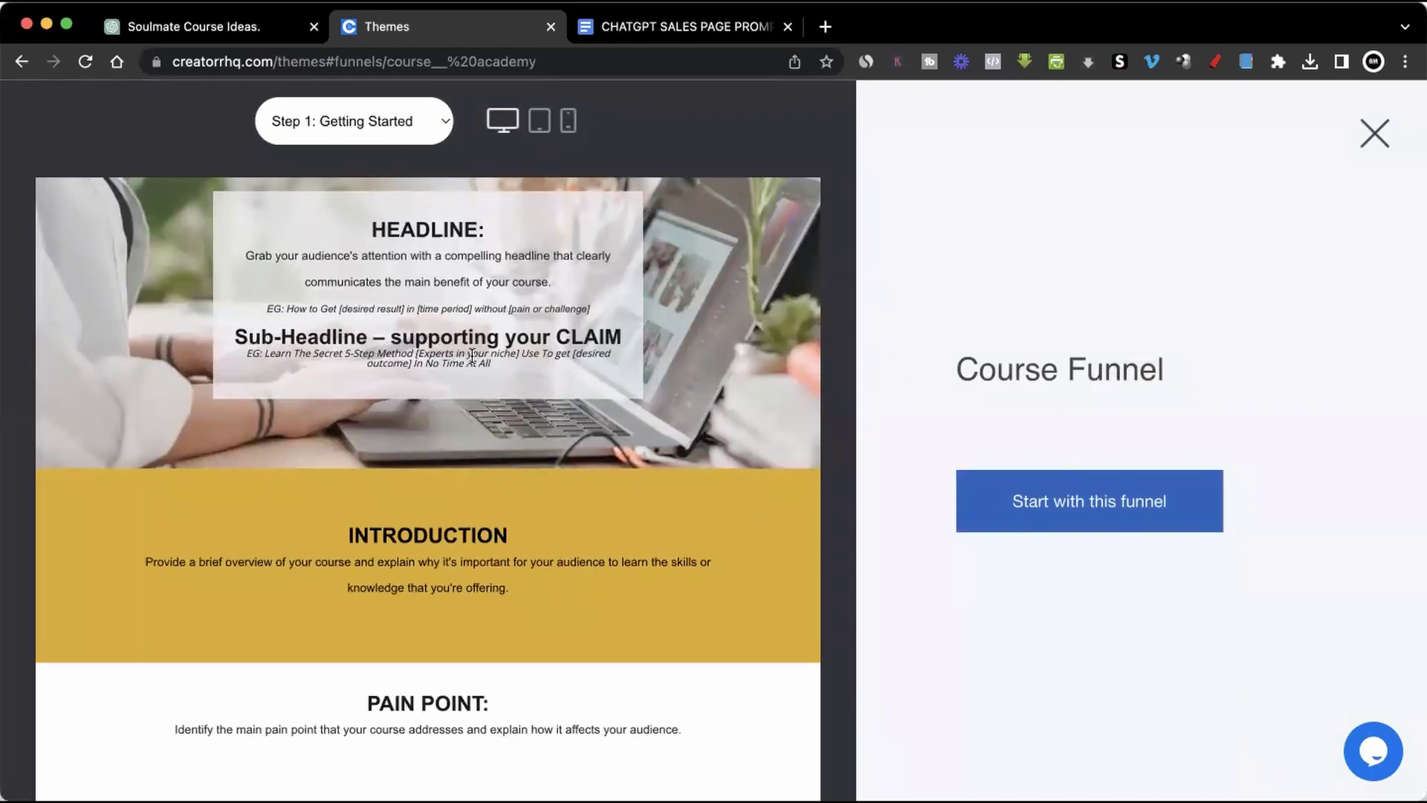
pyautogui.scroll(-3, 461, 382)
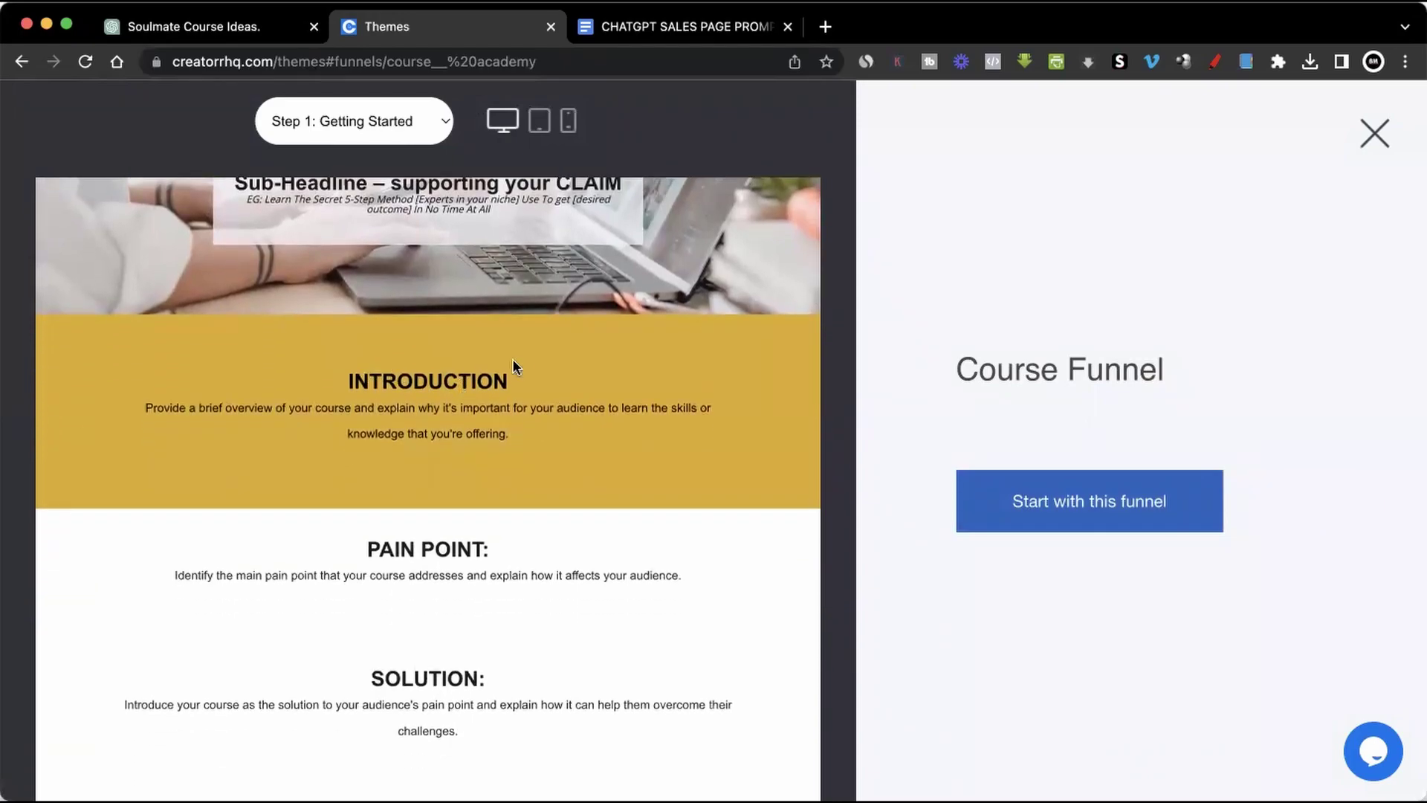
pyautogui.scroll(-1, 516, 360)
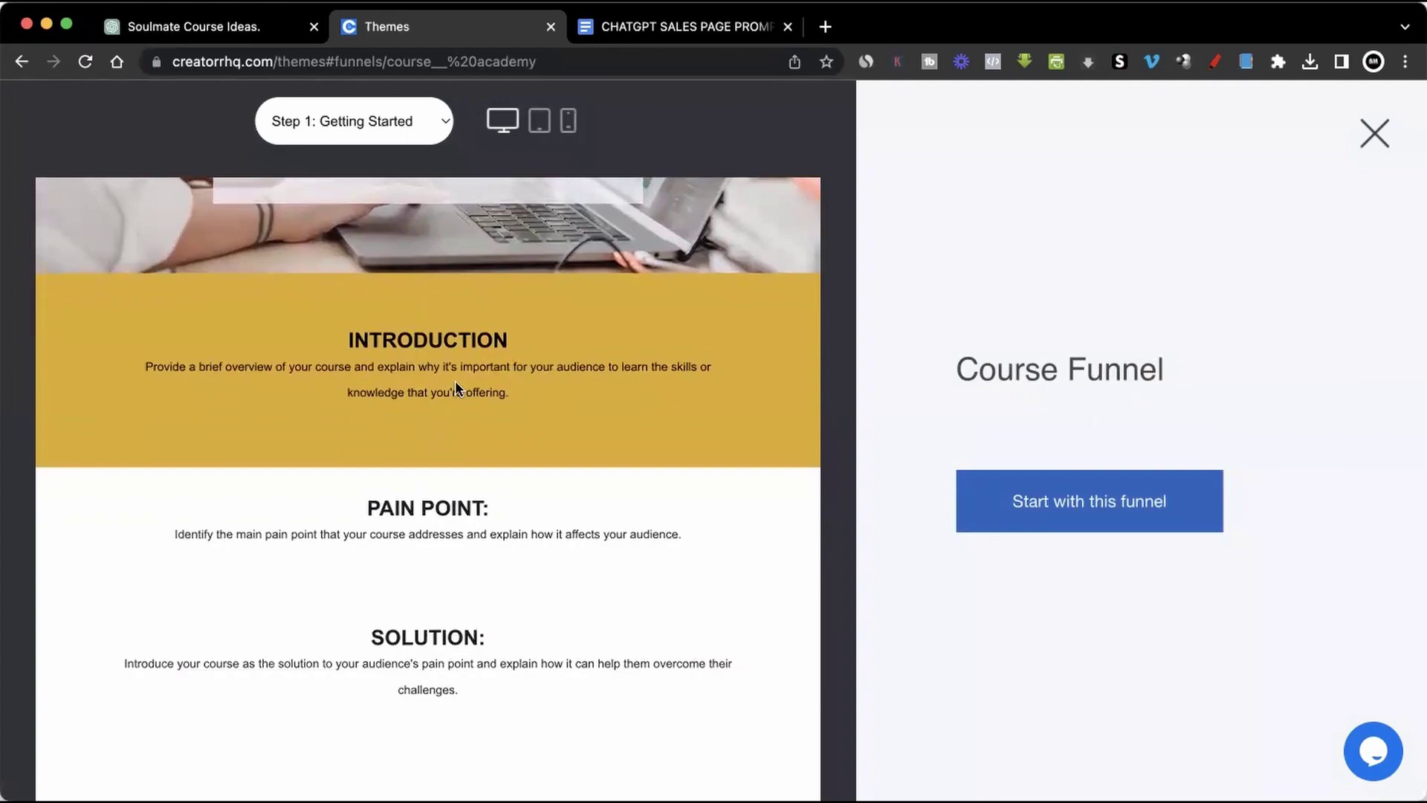
pyautogui.scroll(-3, 455, 387)
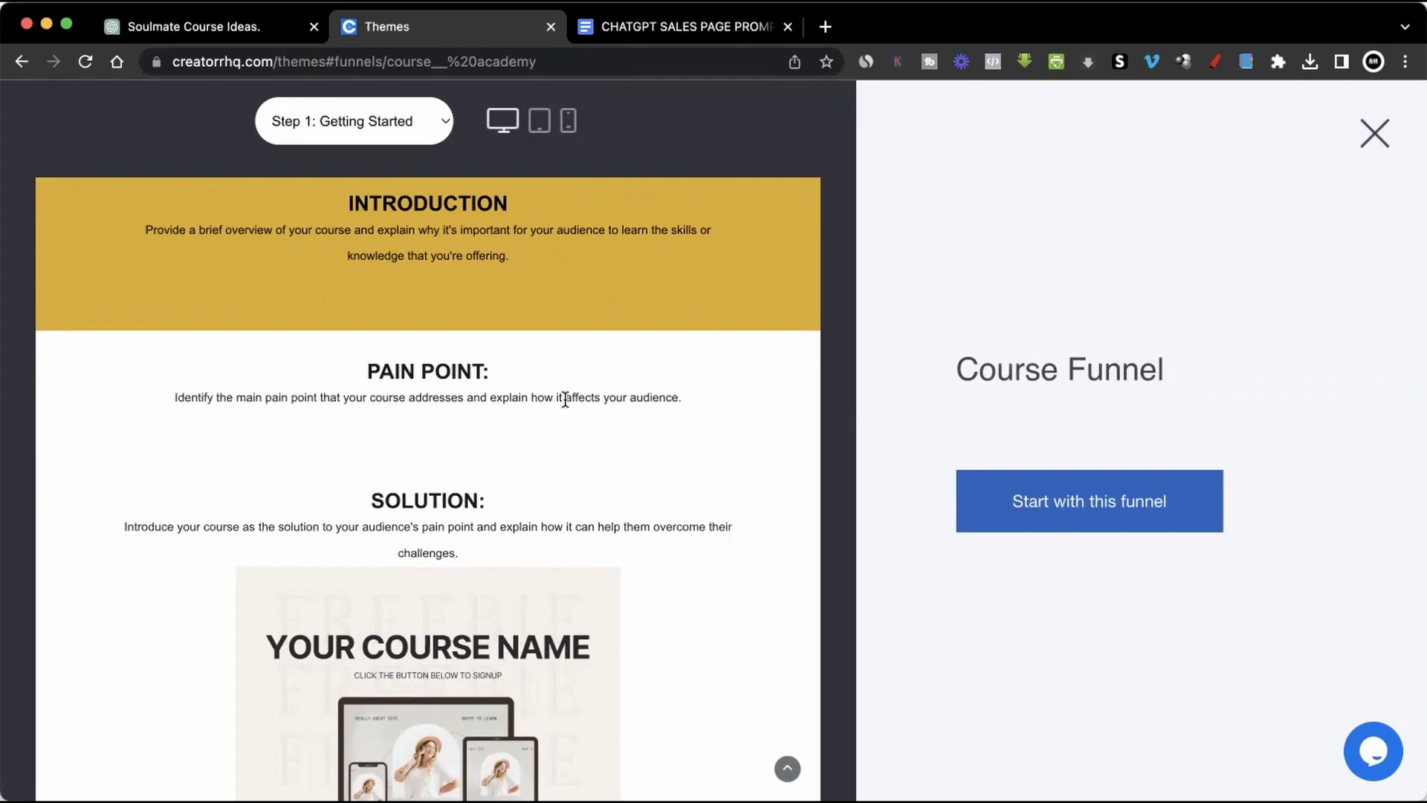
pyautogui.scroll(-1, 565, 399)
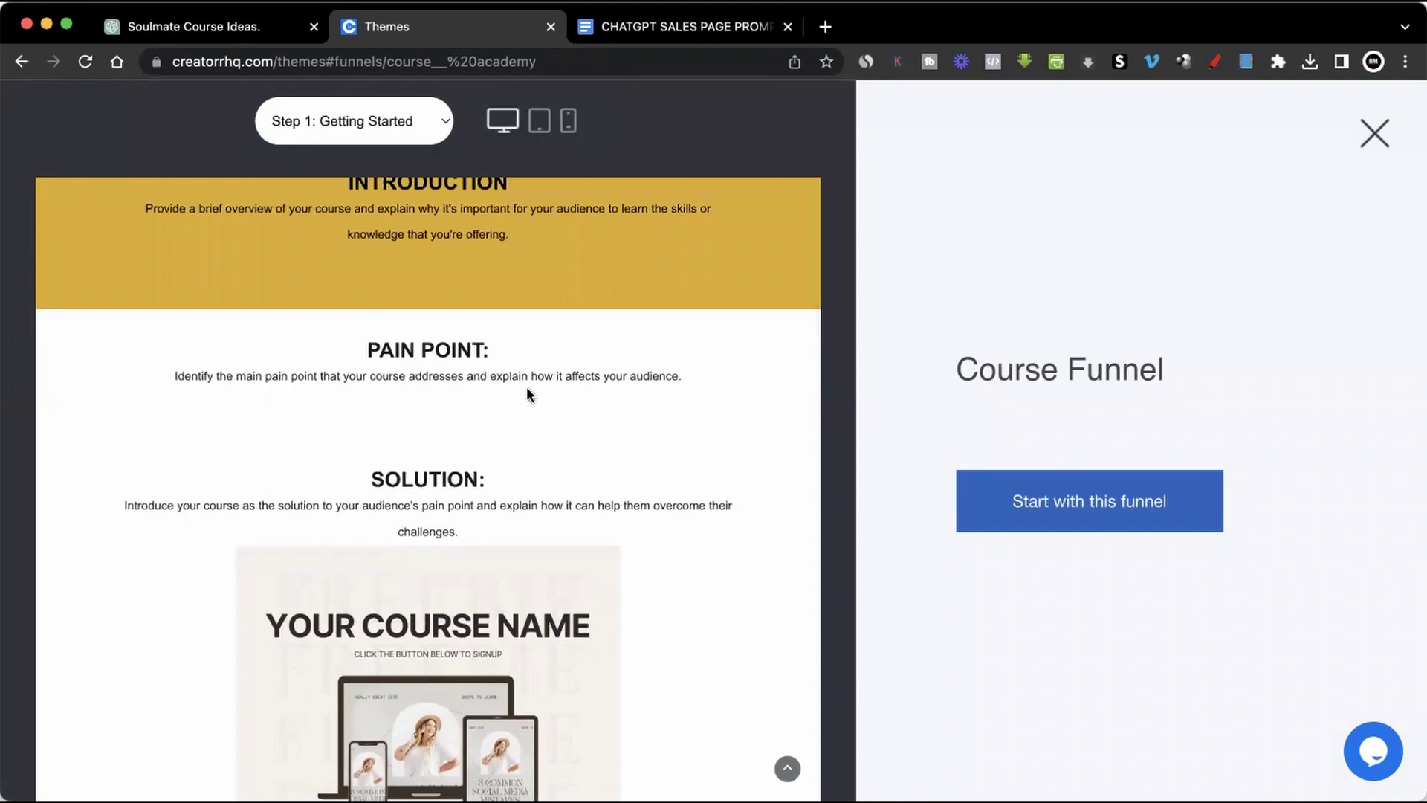
pyautogui.scroll(-5, 525, 387)
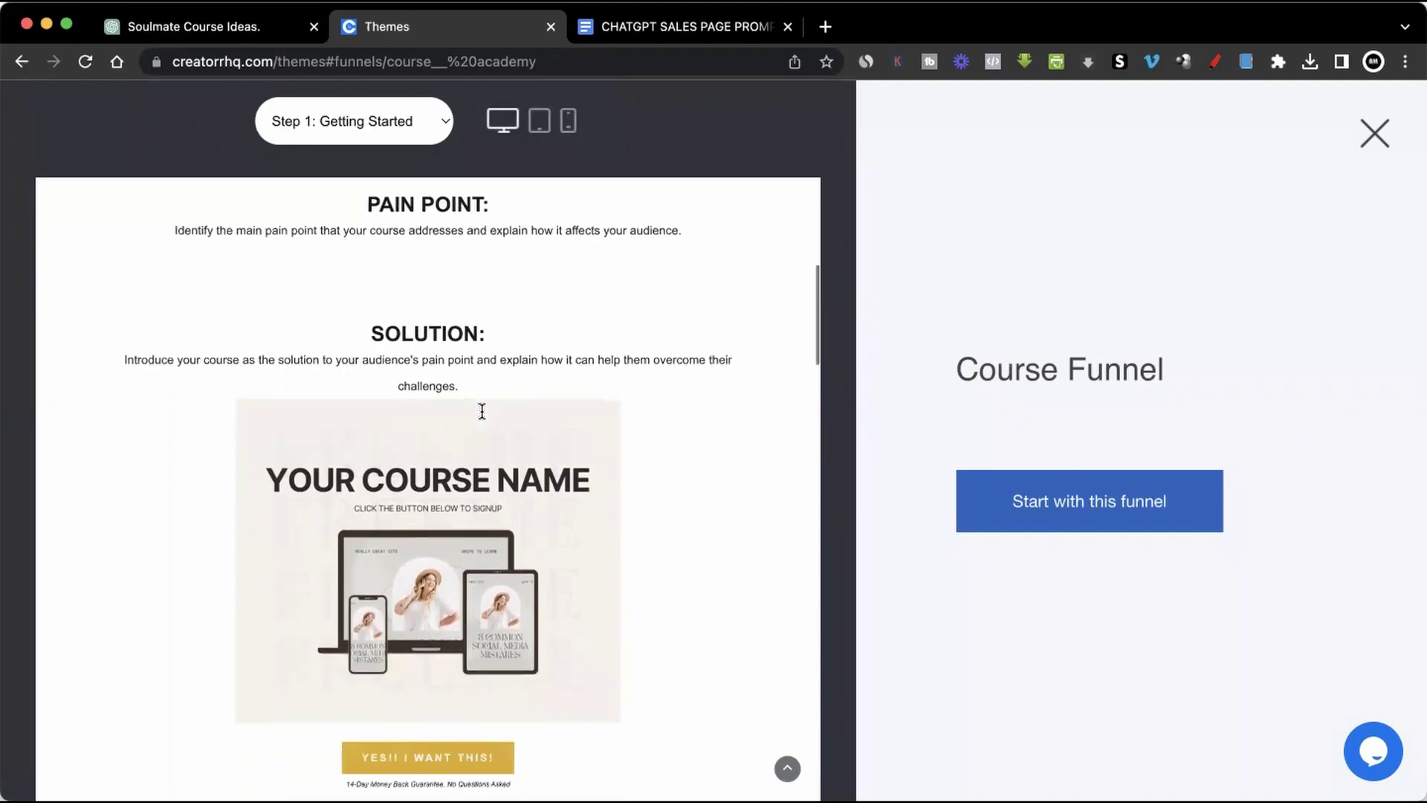
pyautogui.scroll(-2, 482, 411)
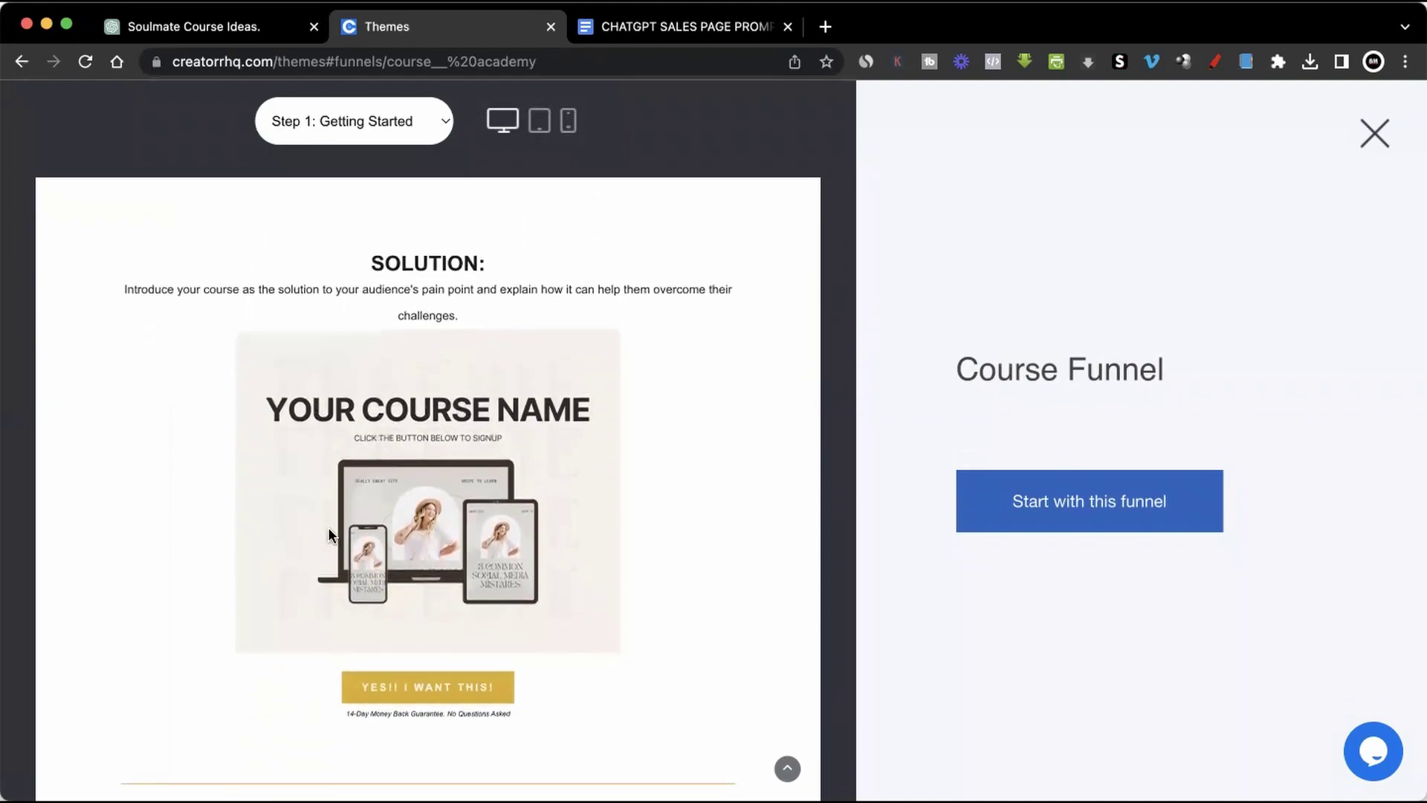
pyautogui.scroll(-2, 440, 522)
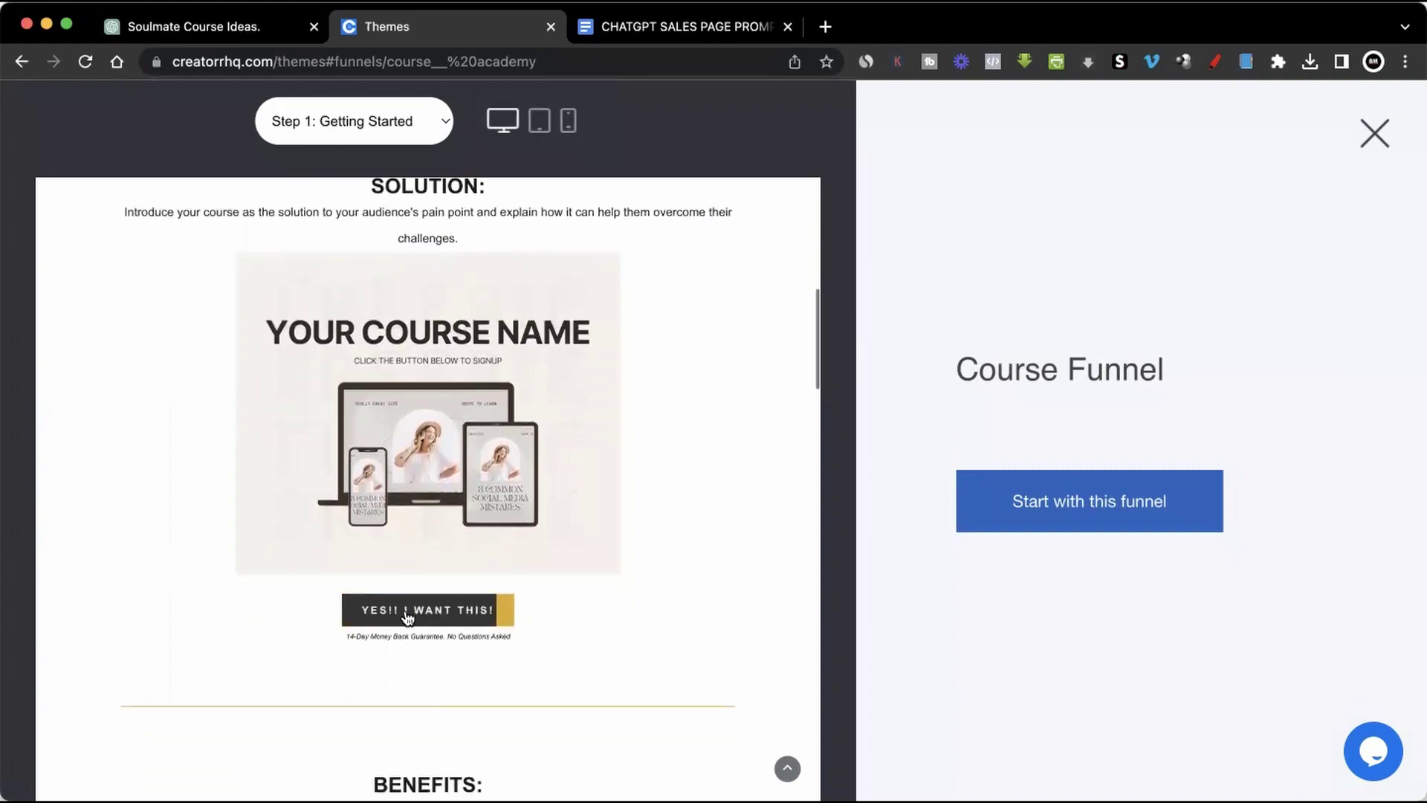
pyautogui.scroll(-1, 472, 624)
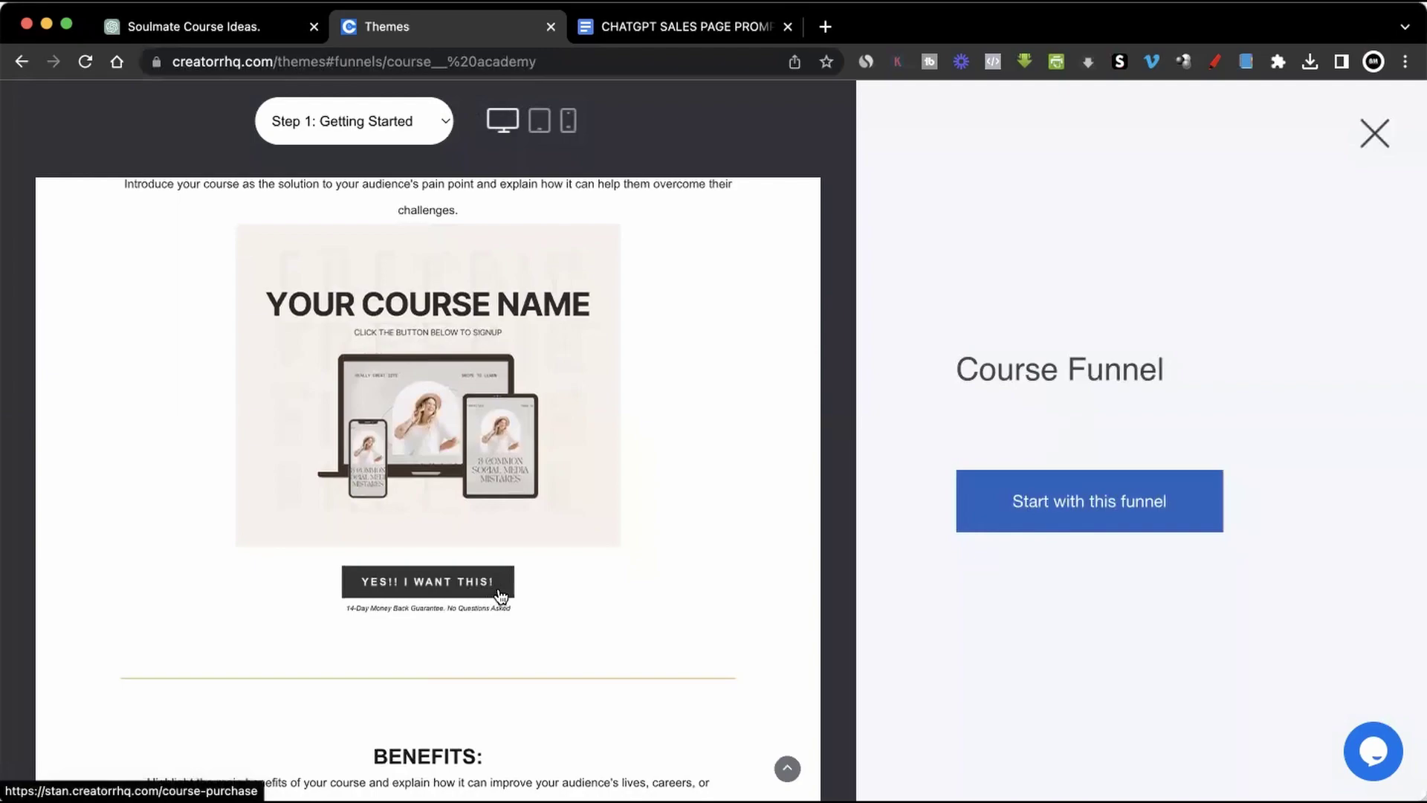
# Examine the benefits, course content, course features and testimonials sections of the Course Funnel template.
pyautogui.scroll(-6, 499, 595)
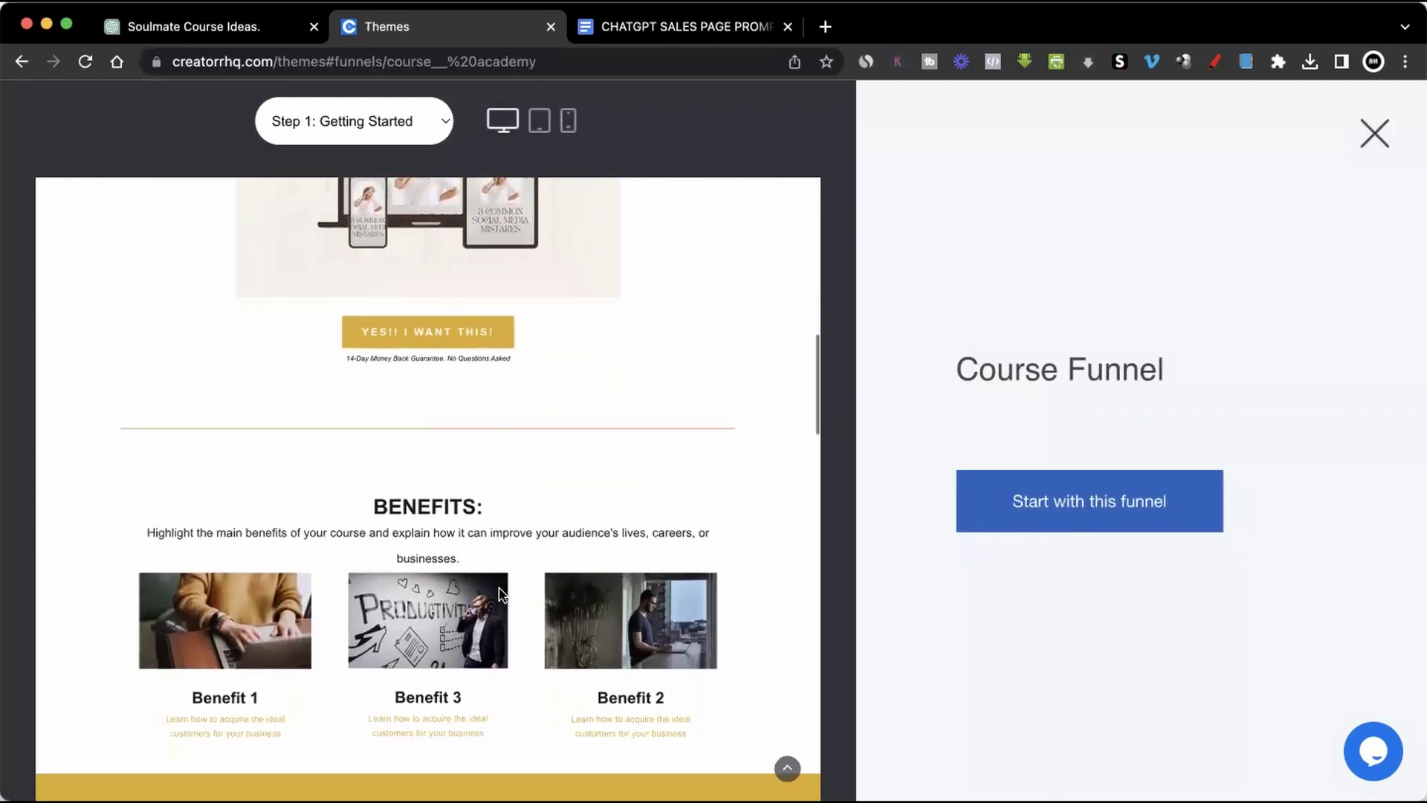
pyautogui.scroll(-5, 498, 592)
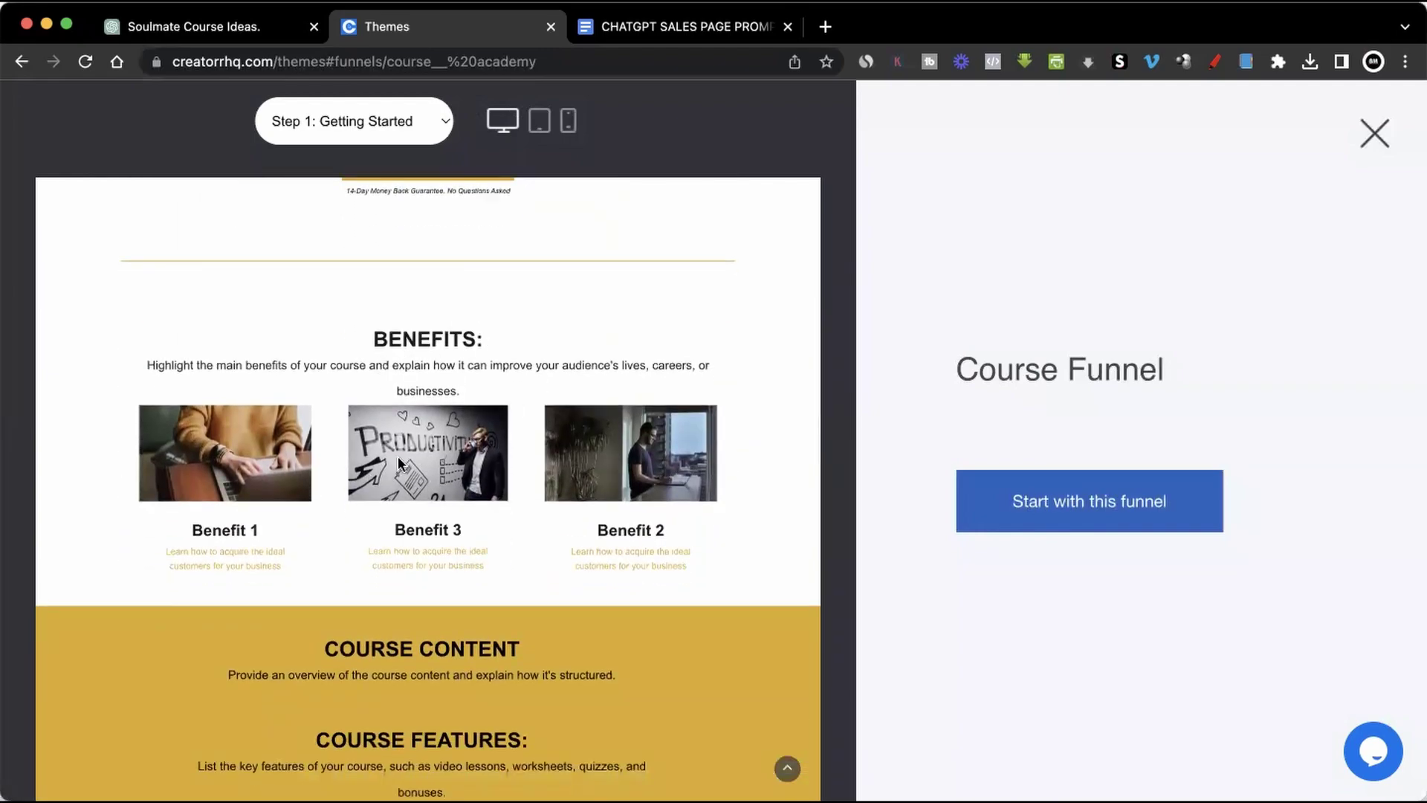
pyautogui.scroll(-2, 416, 492)
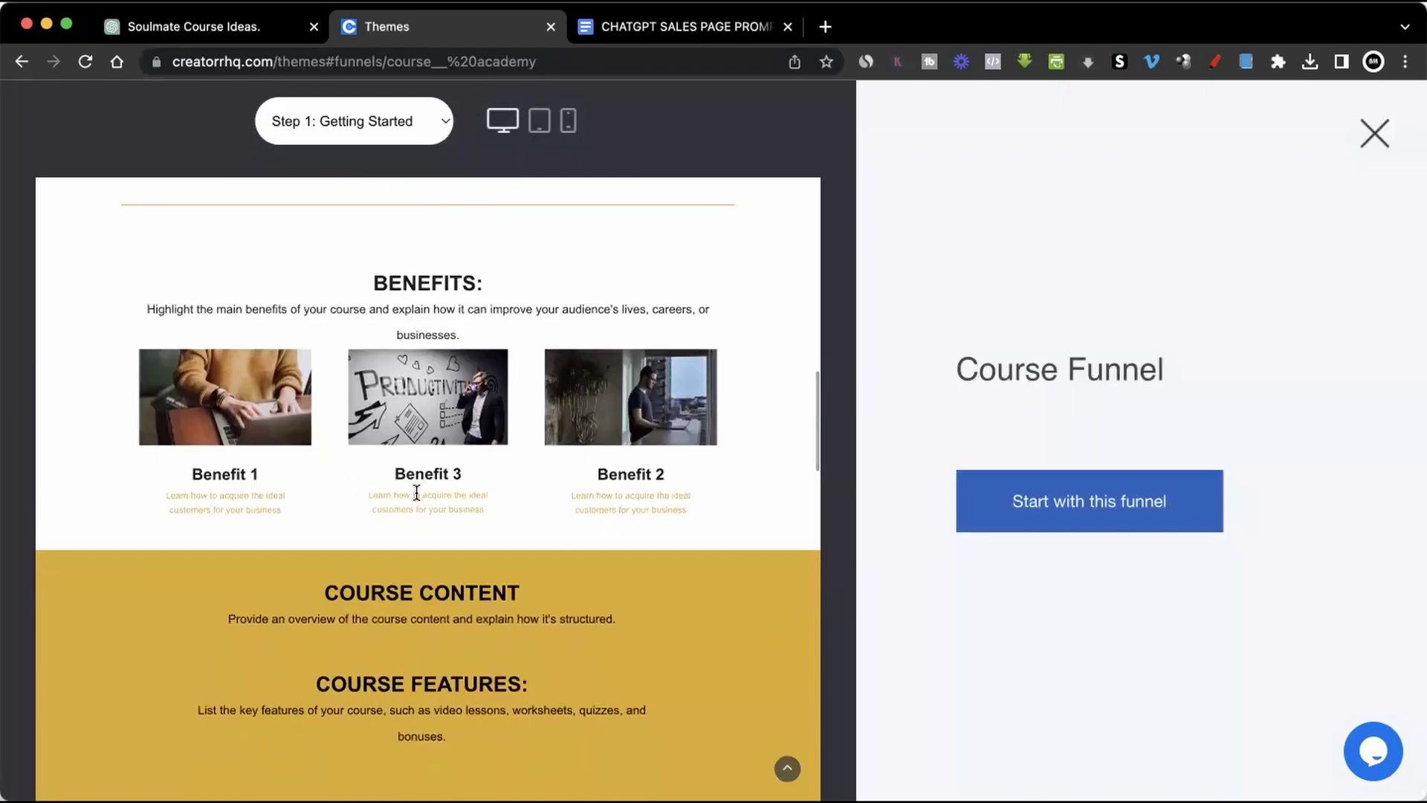
pyautogui.scroll(-3, 548, 522)
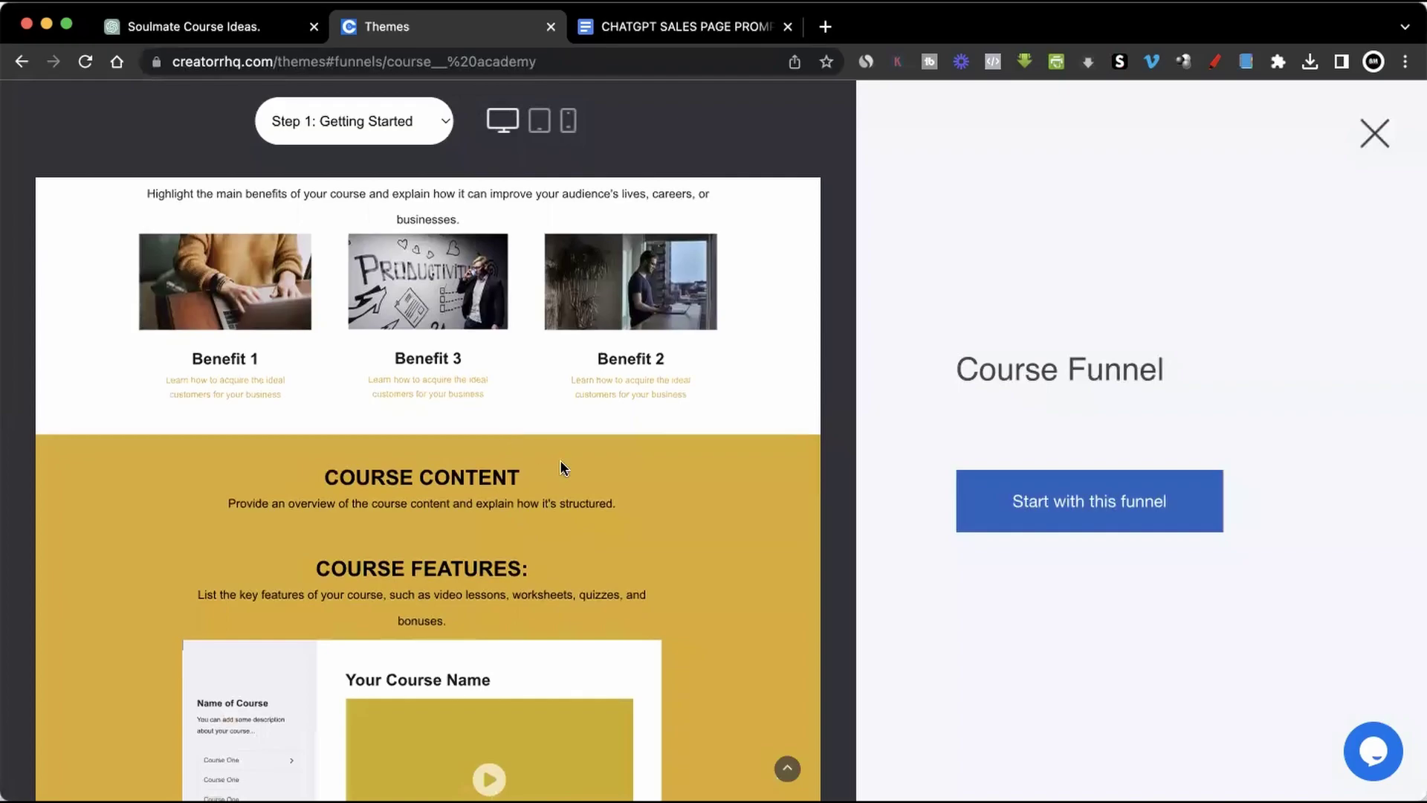
pyautogui.scroll(-4, 514, 591)
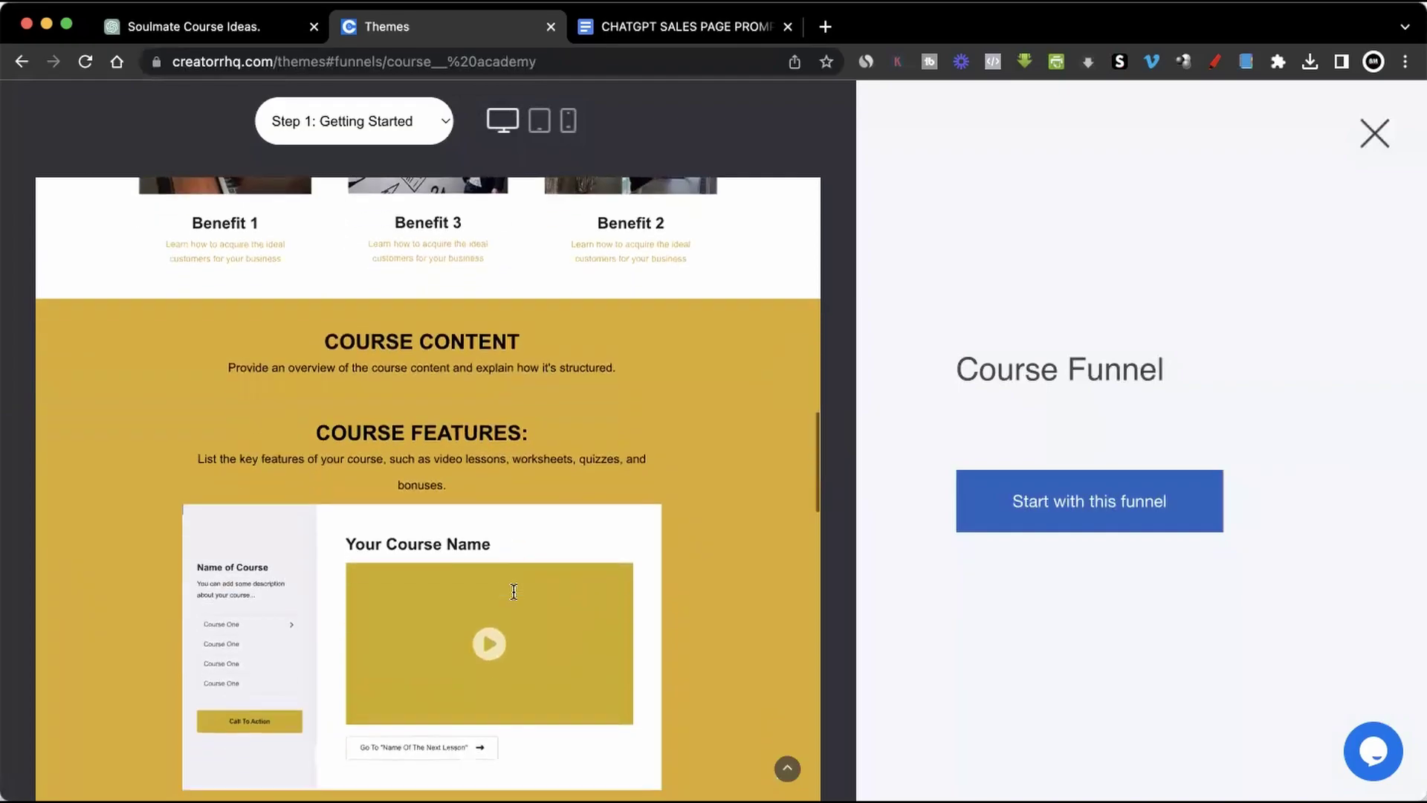
pyautogui.scroll(-4, 513, 591)
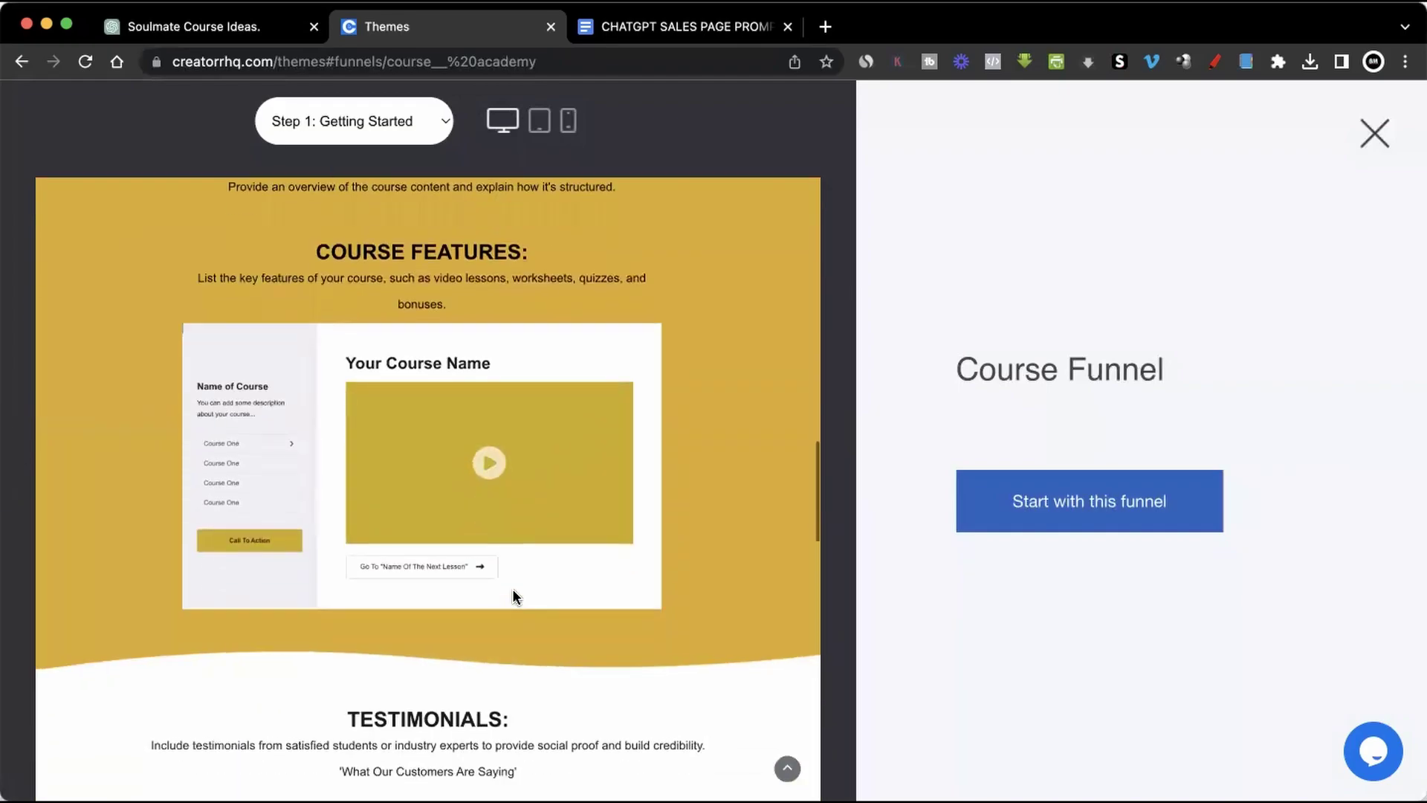
pyautogui.scroll(-5, 512, 594)
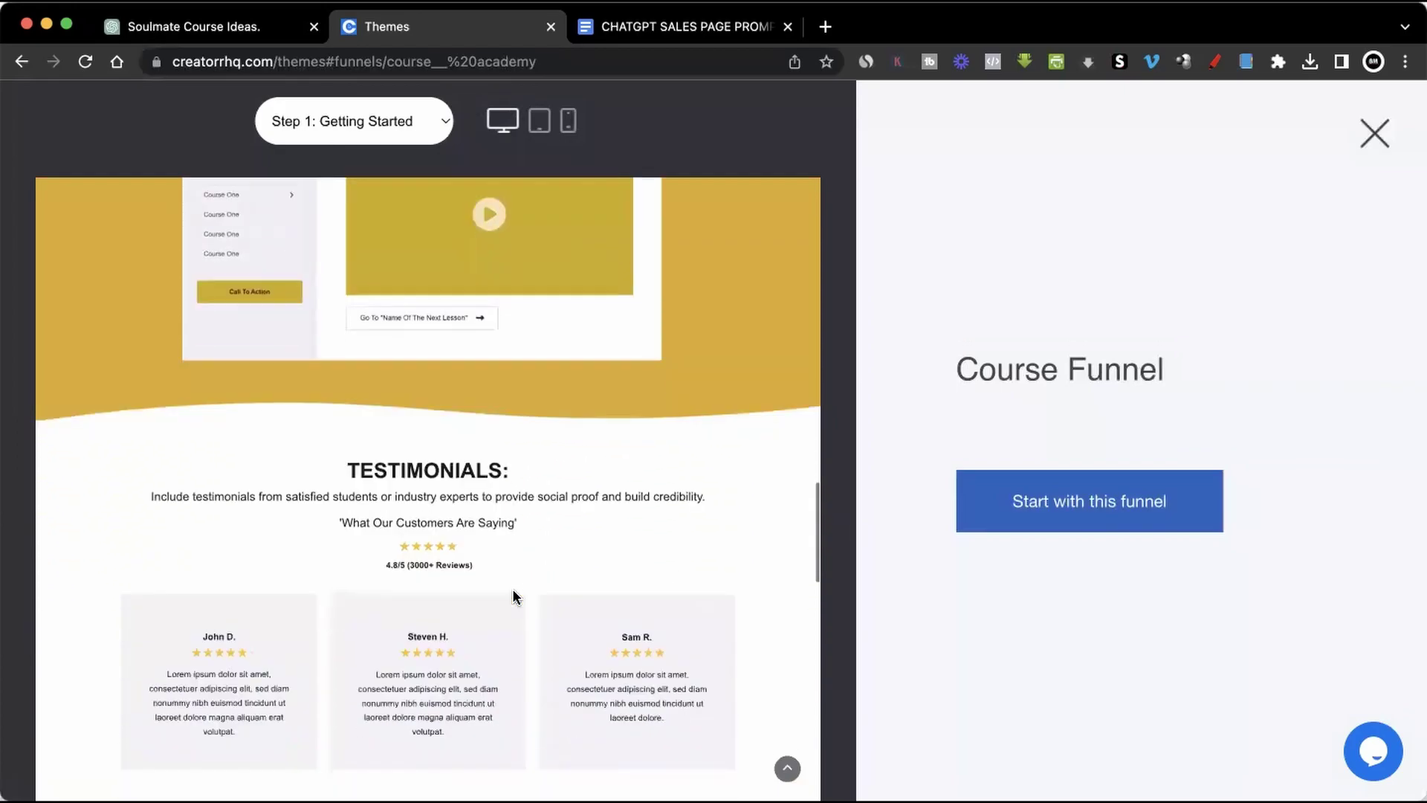
pyautogui.scroll(-4, 471, 577)
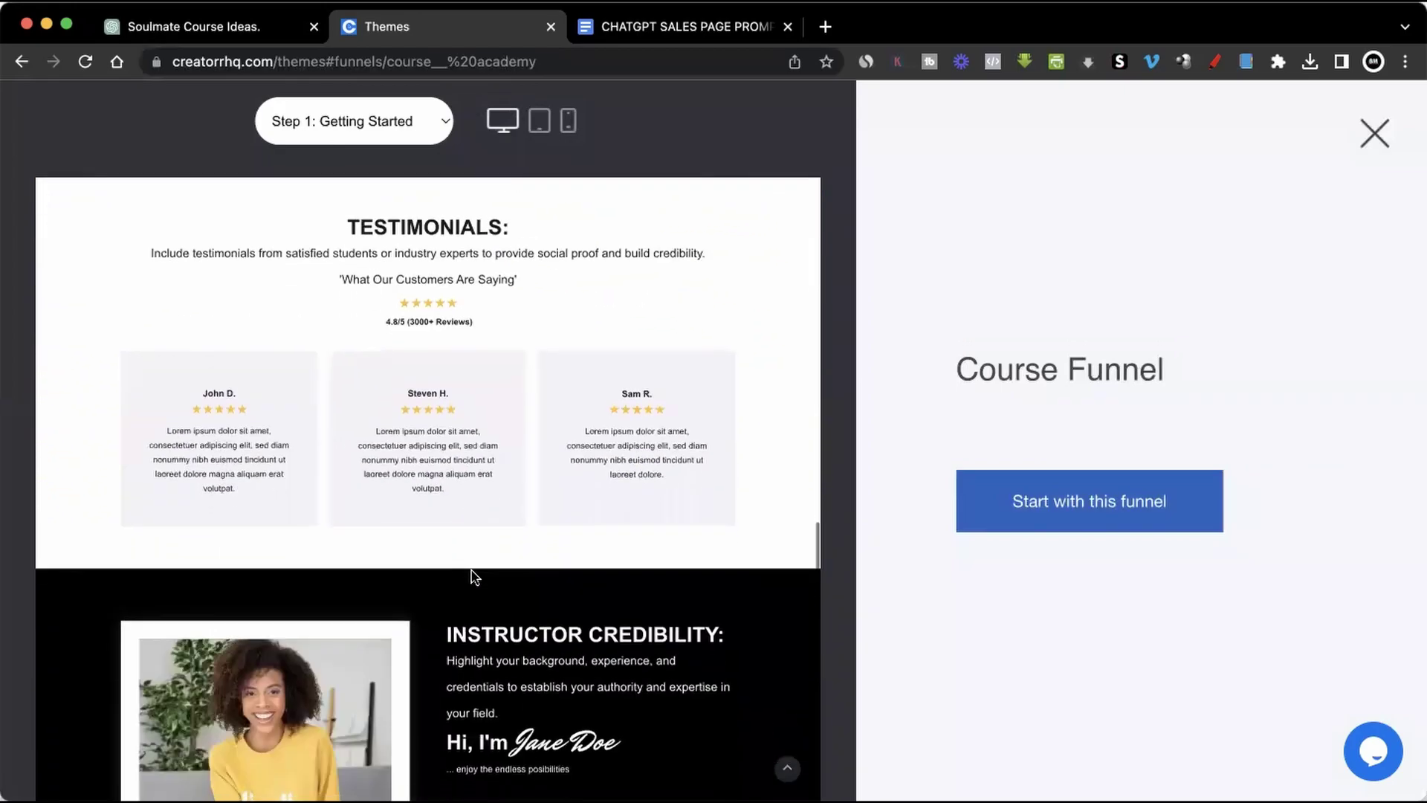
# Review the template's instructor credibility, call to action and guarantee sections, going back up through the page.
pyautogui.scroll(-5, 472, 576)
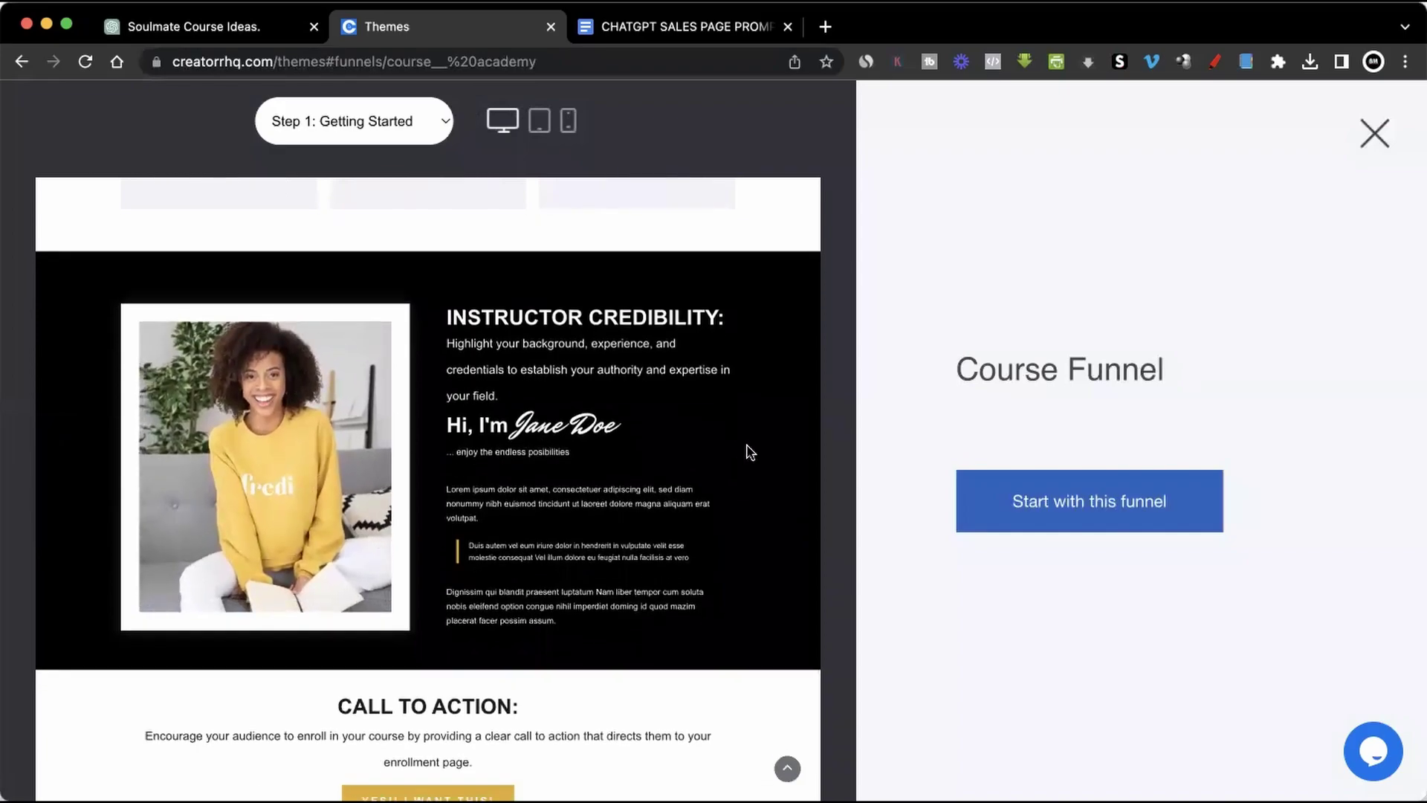
pyautogui.scroll(-3, 749, 452)
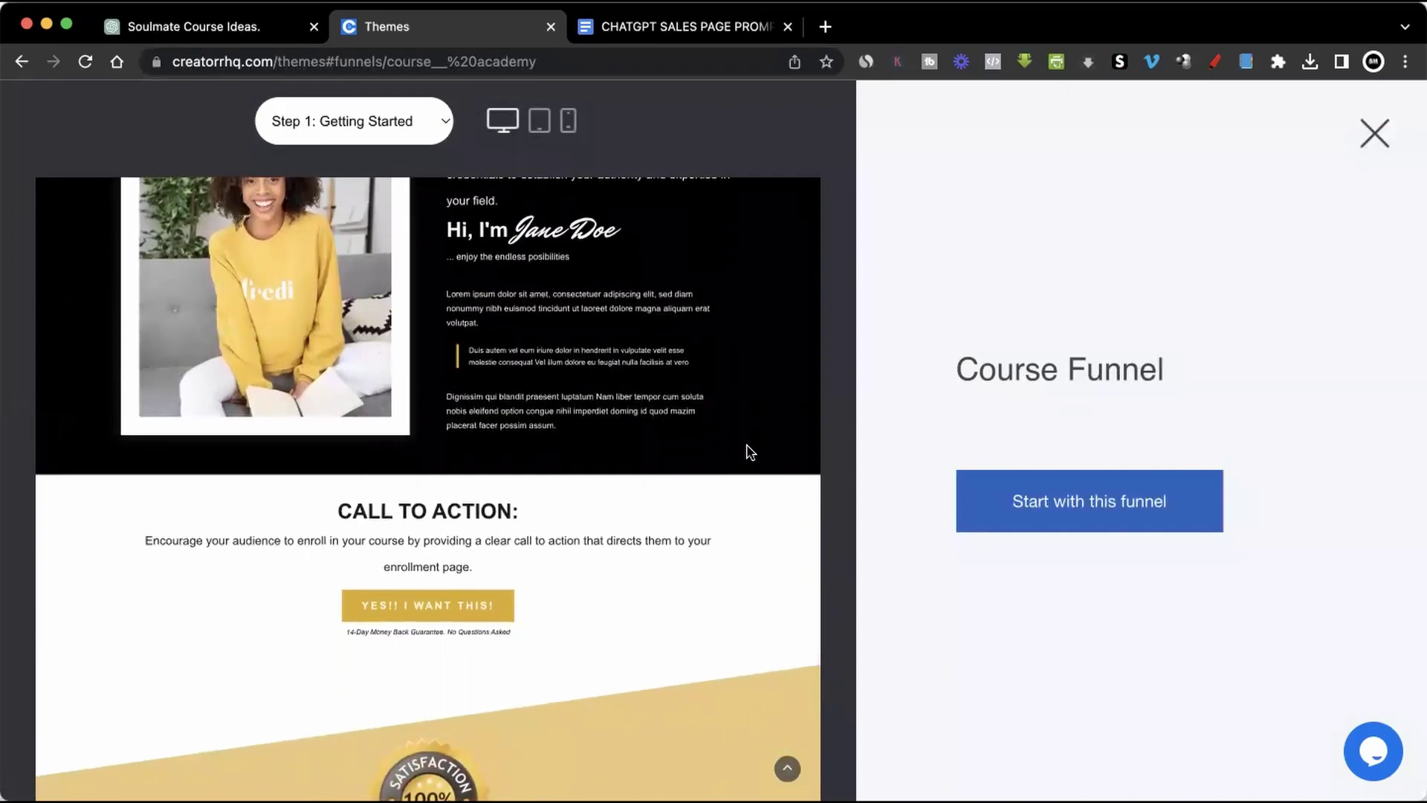
pyautogui.scroll(-3, 749, 452)
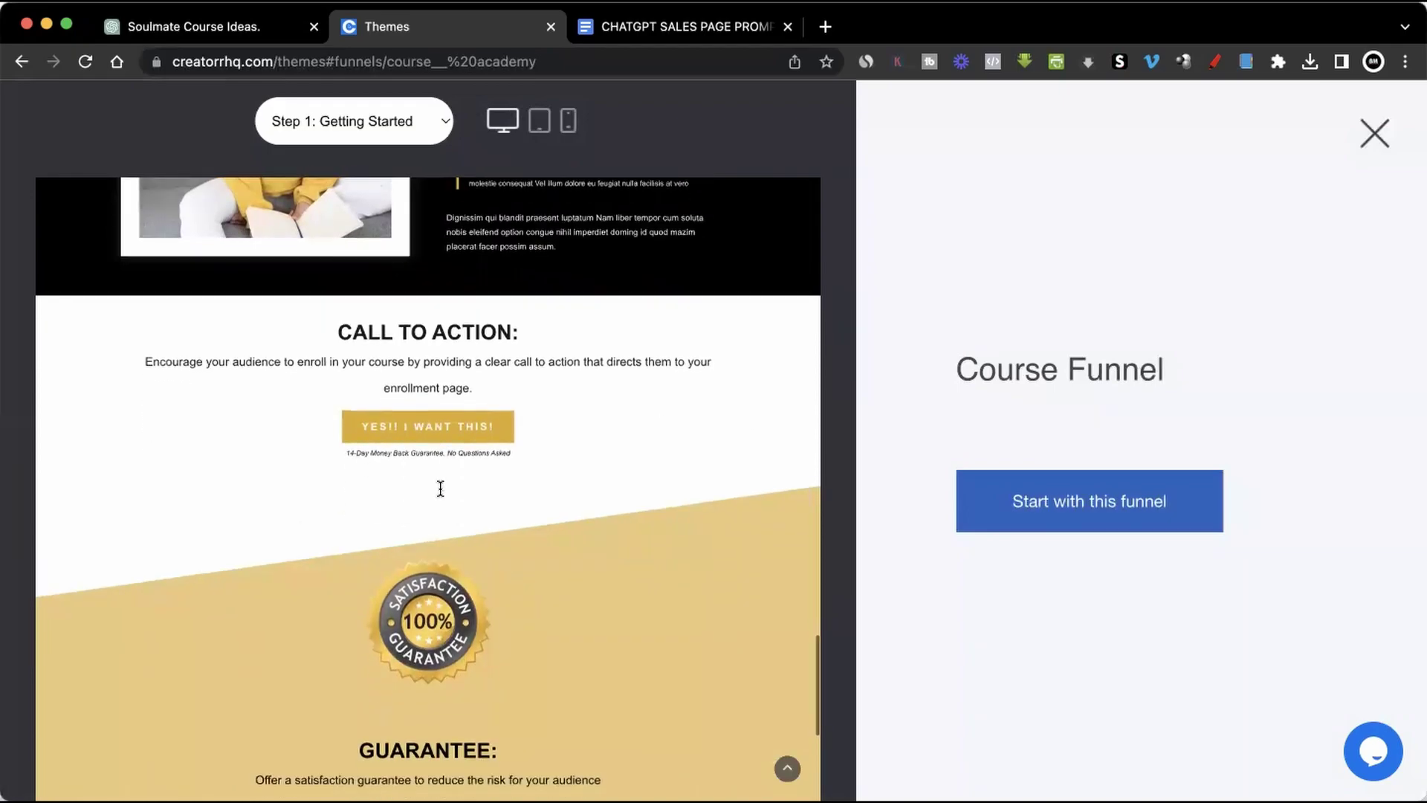
pyautogui.scroll(-1, 440, 488)
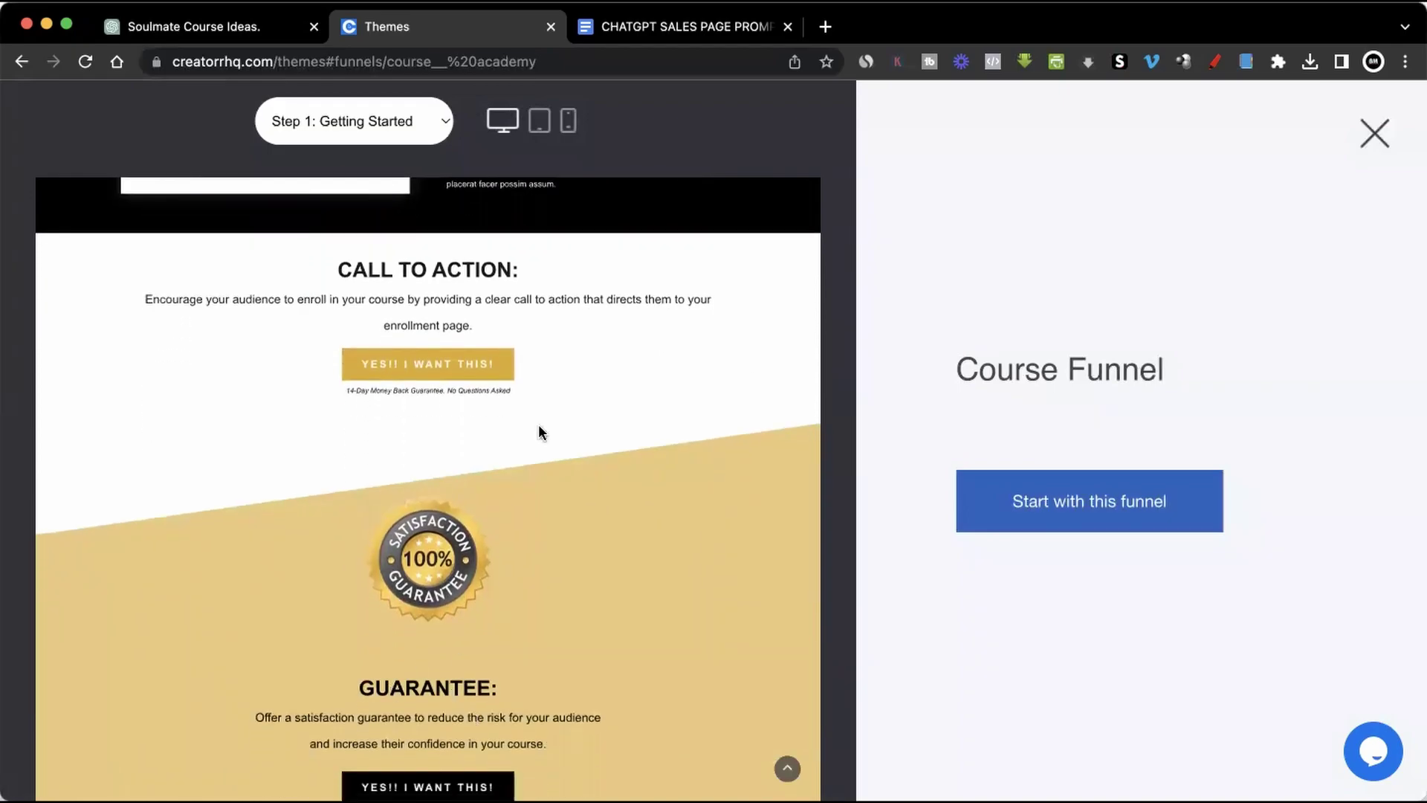
pyautogui.scroll(5, 544, 420)
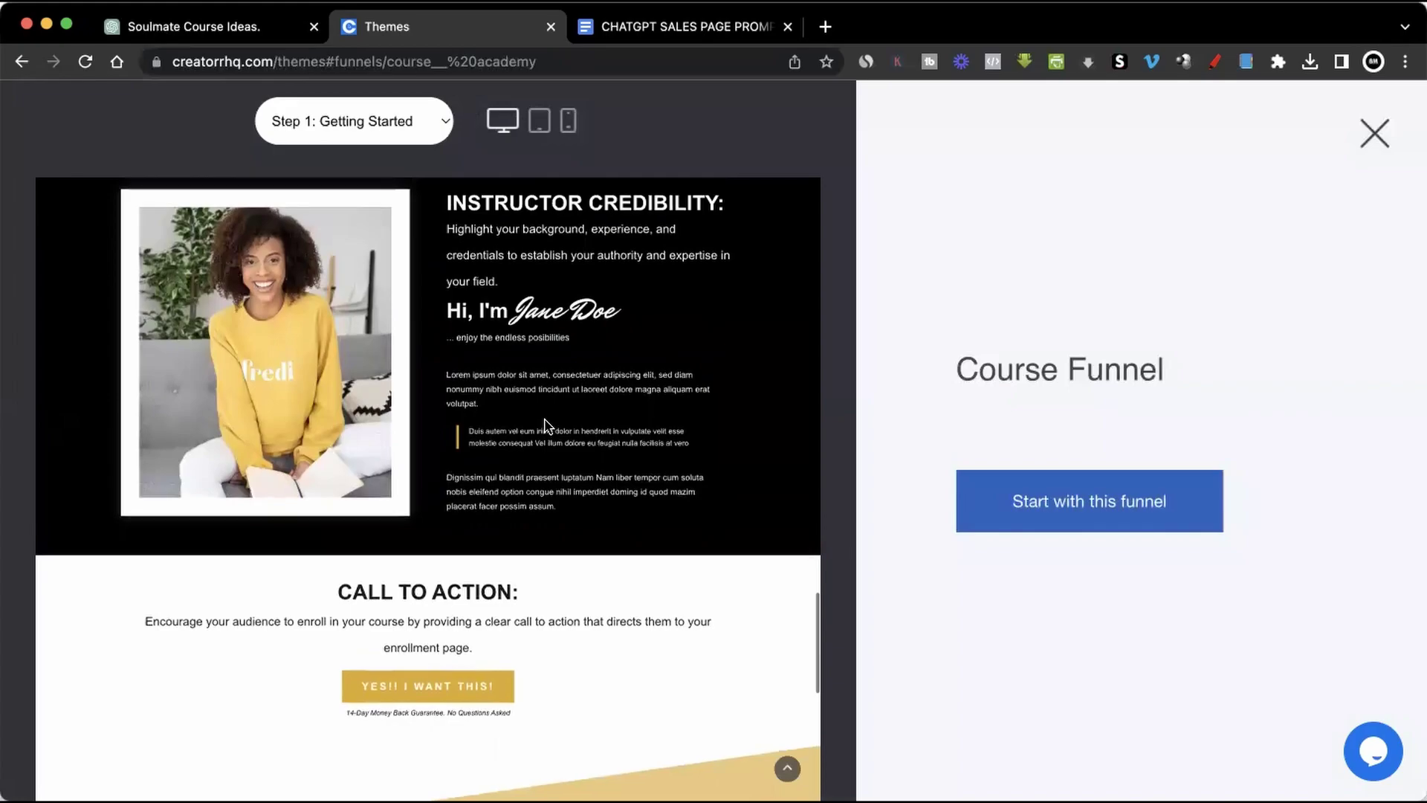
pyautogui.scroll(4, 546, 425)
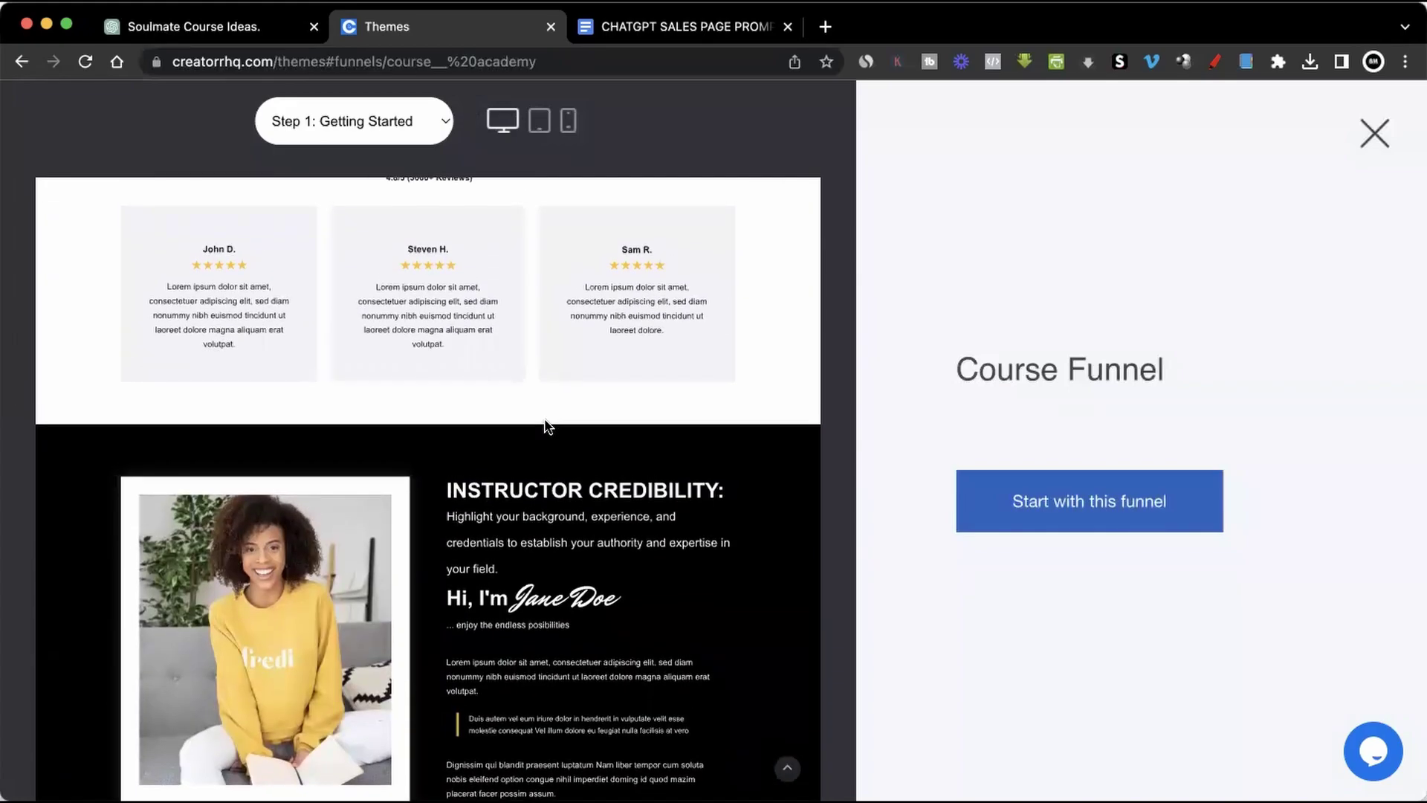
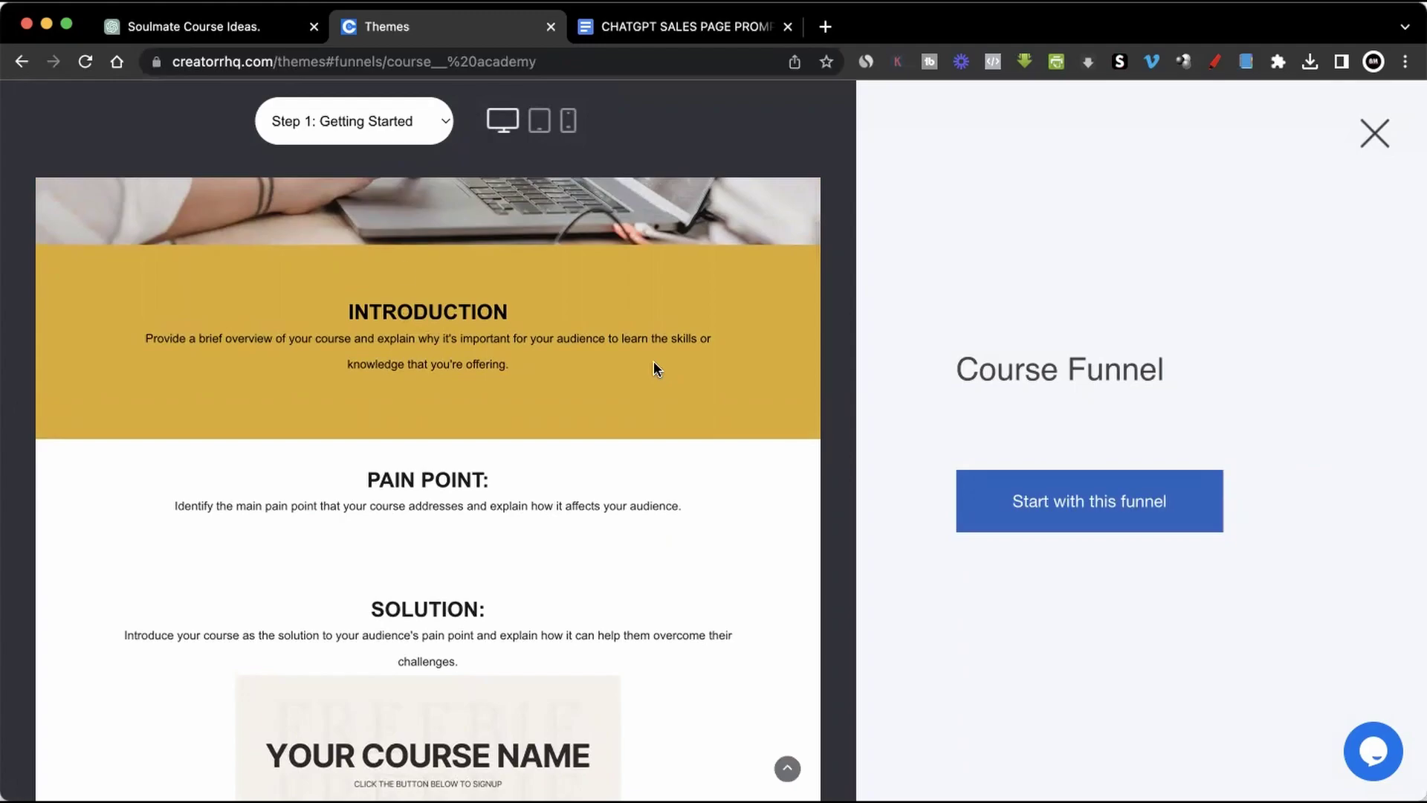
# Close the Course Funnel preview and look over its card among the Course / Academy funnel templates.
pyautogui.press('Escape')
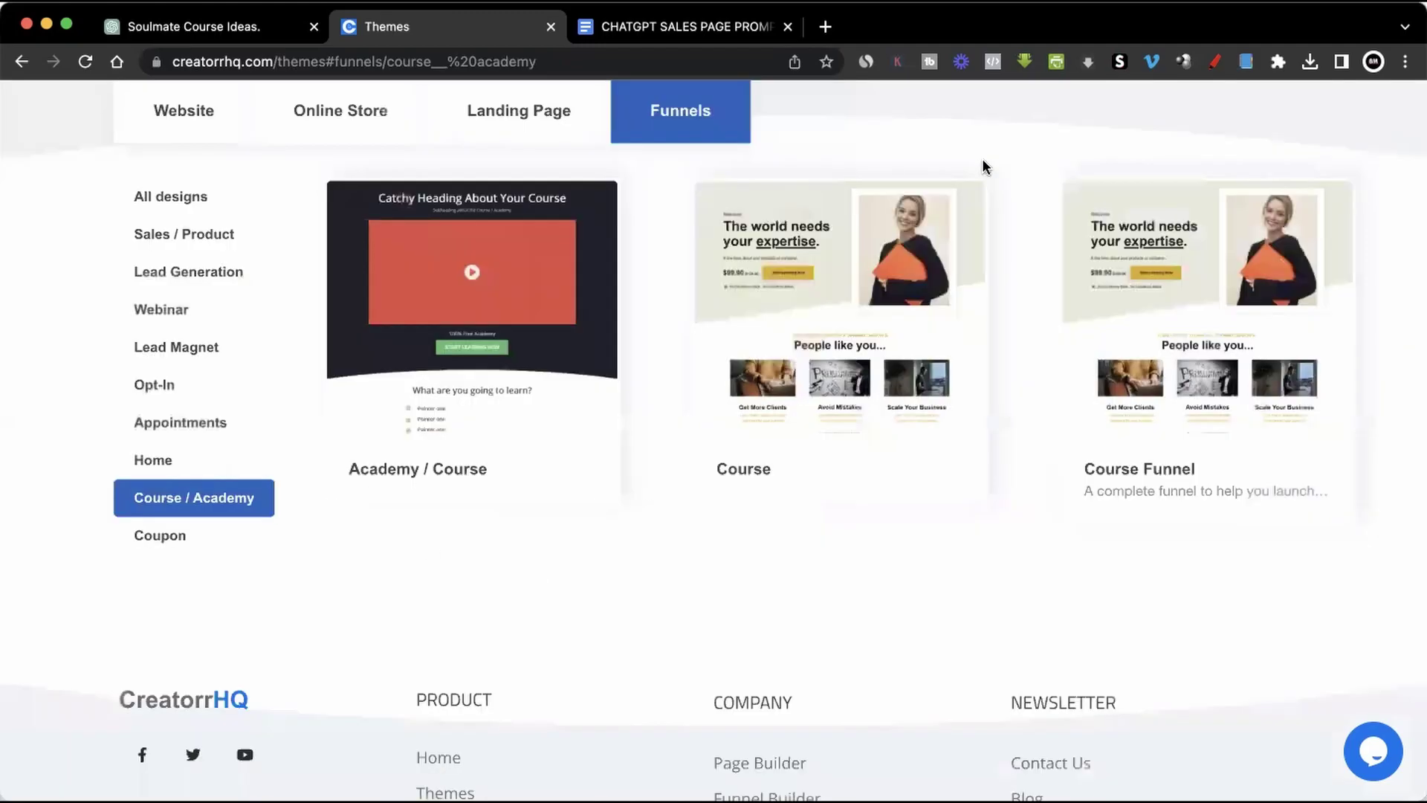
pyautogui.scroll(3, 983, 158)
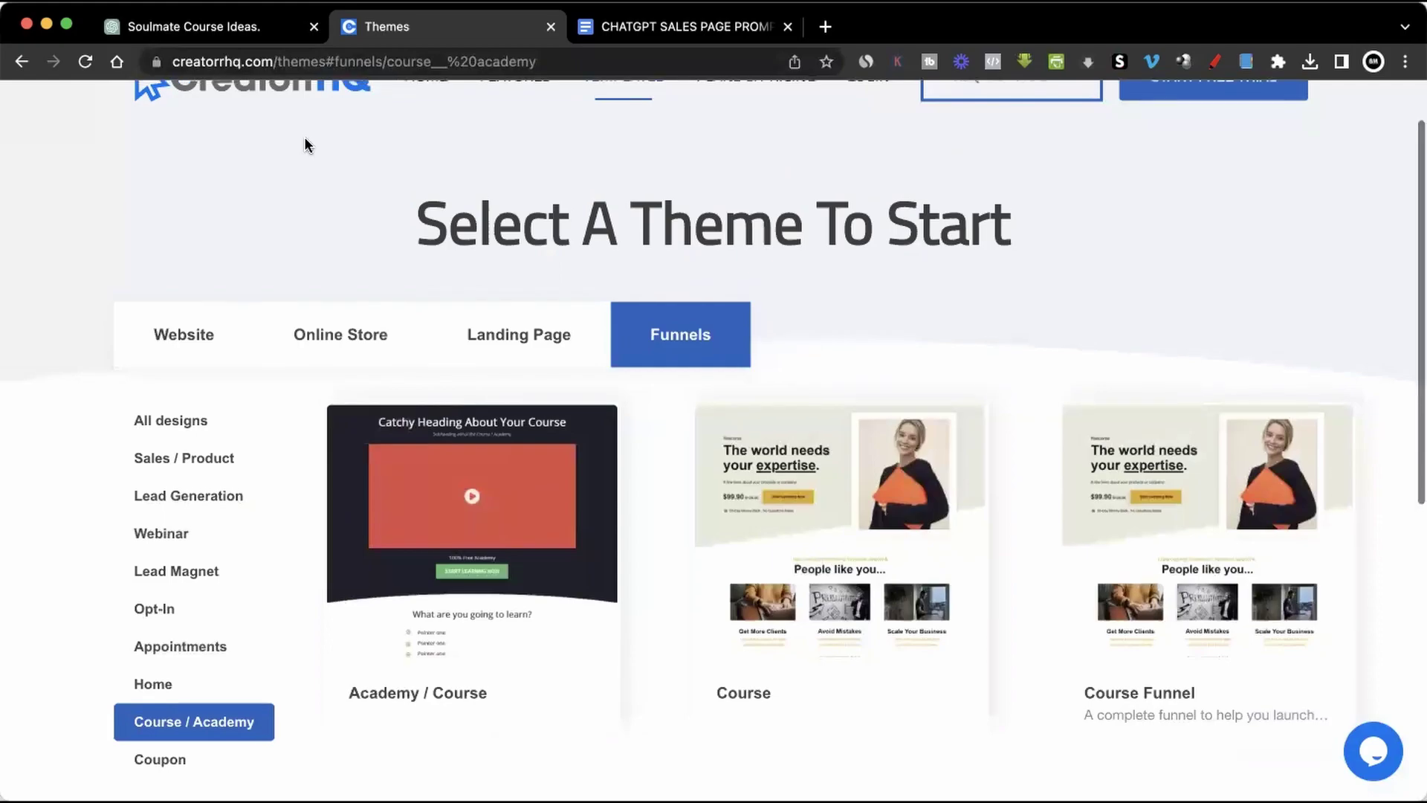
pyautogui.scroll(2, 305, 144)
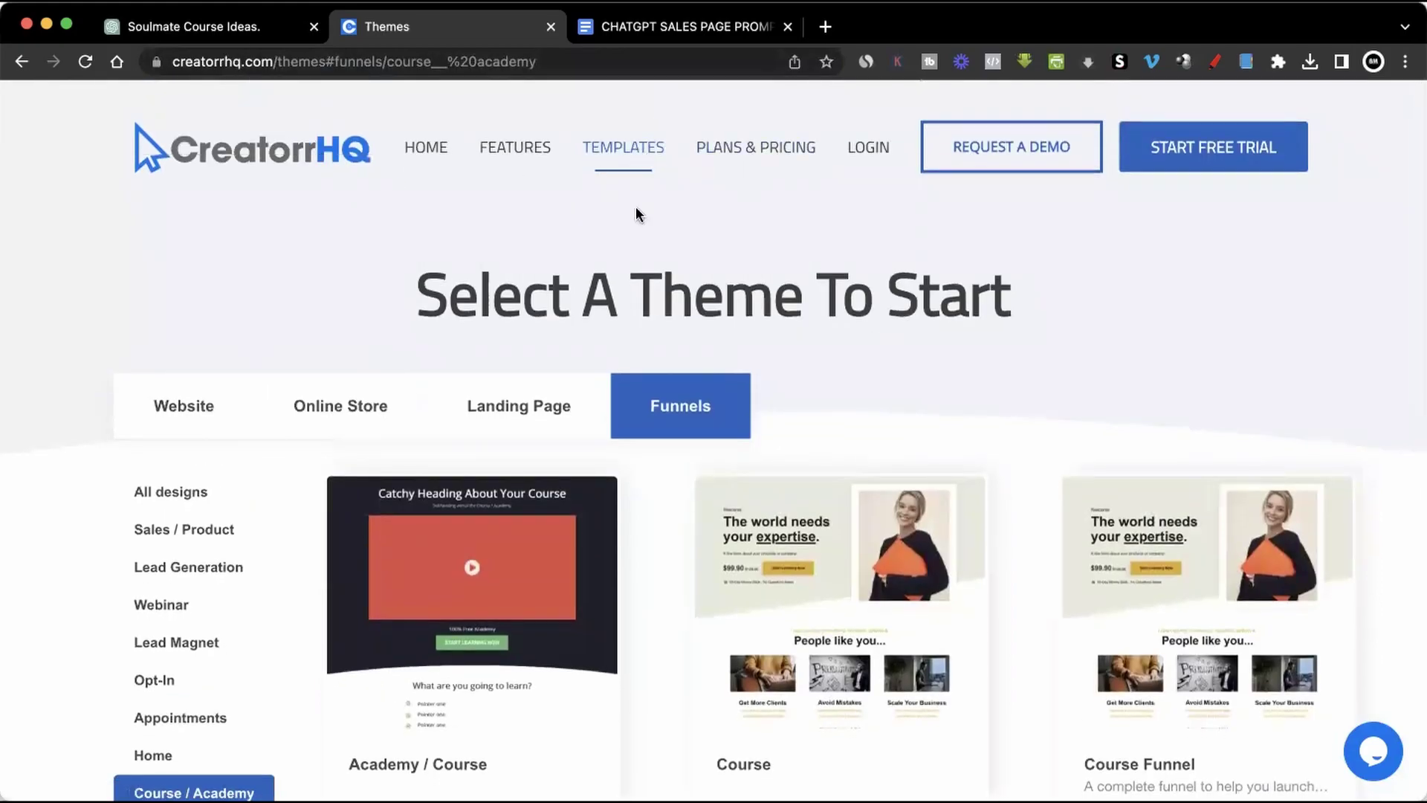
pyautogui.scroll(-1, 668, 282)
pyautogui.moveTo(1239, 523)
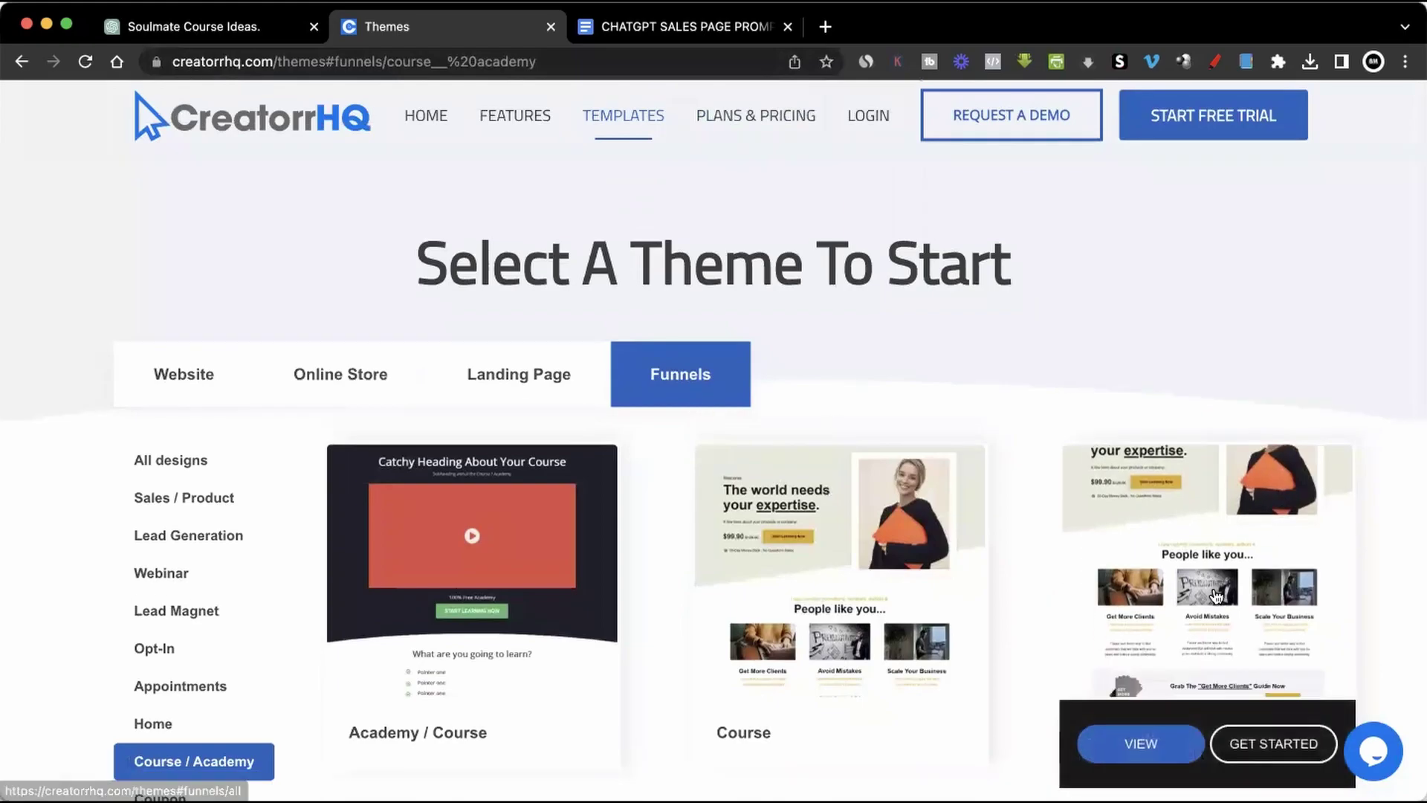
pyautogui.scroll(-3, 1239, 524)
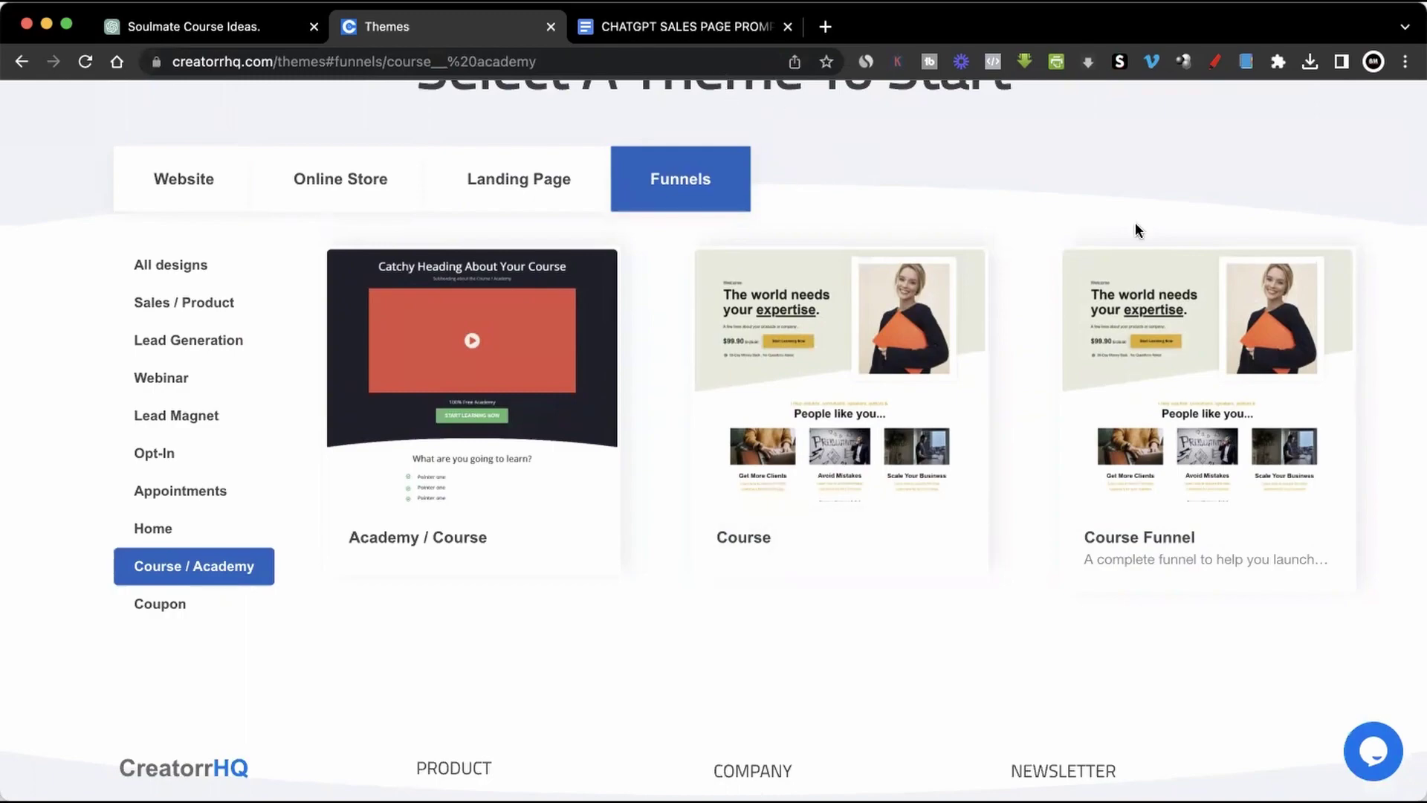
pyautogui.moveTo(1171, 374)
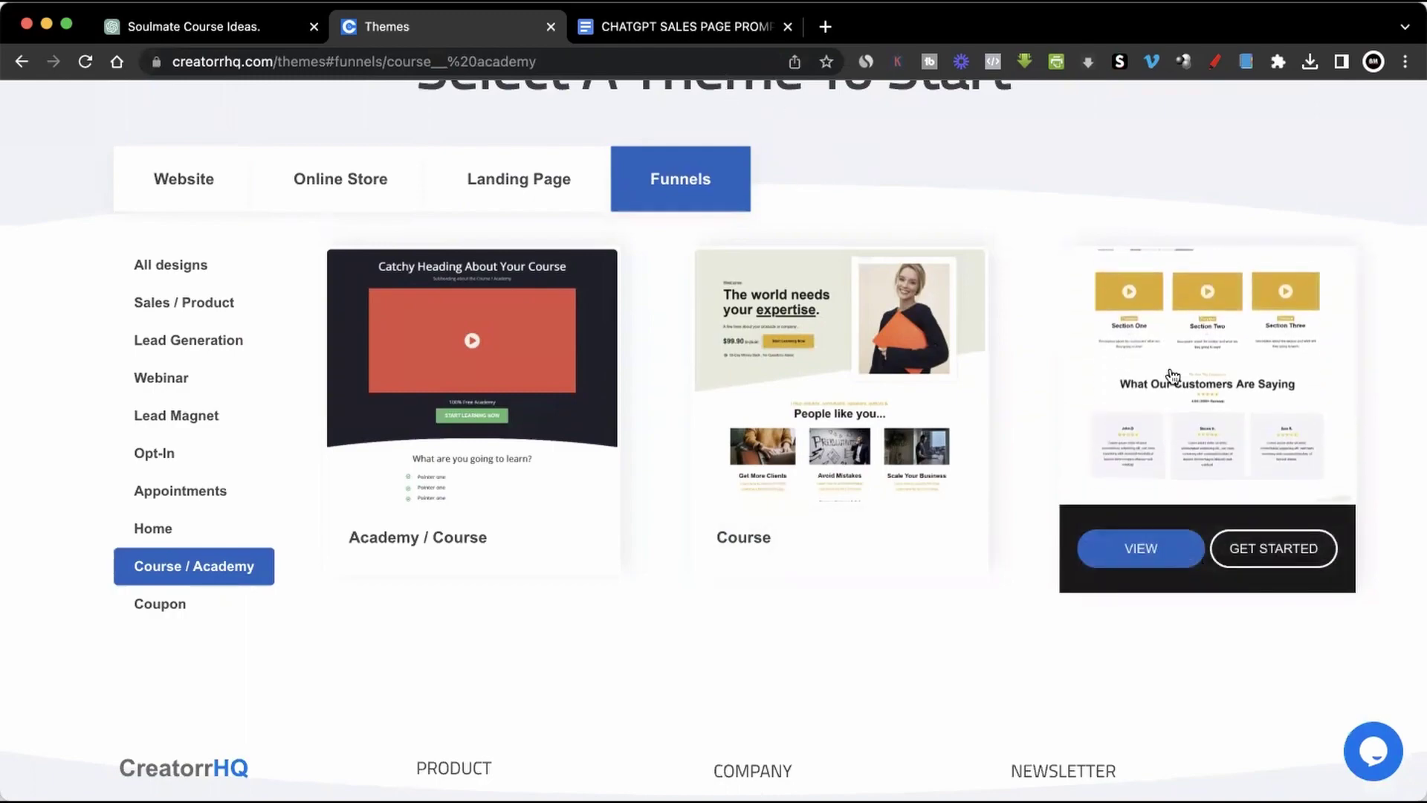
# Switch to the CHATGPT SALES PAGE PROMPT document in Google Docs and read through its sales page guidelines.
pyautogui.click(691, 33)
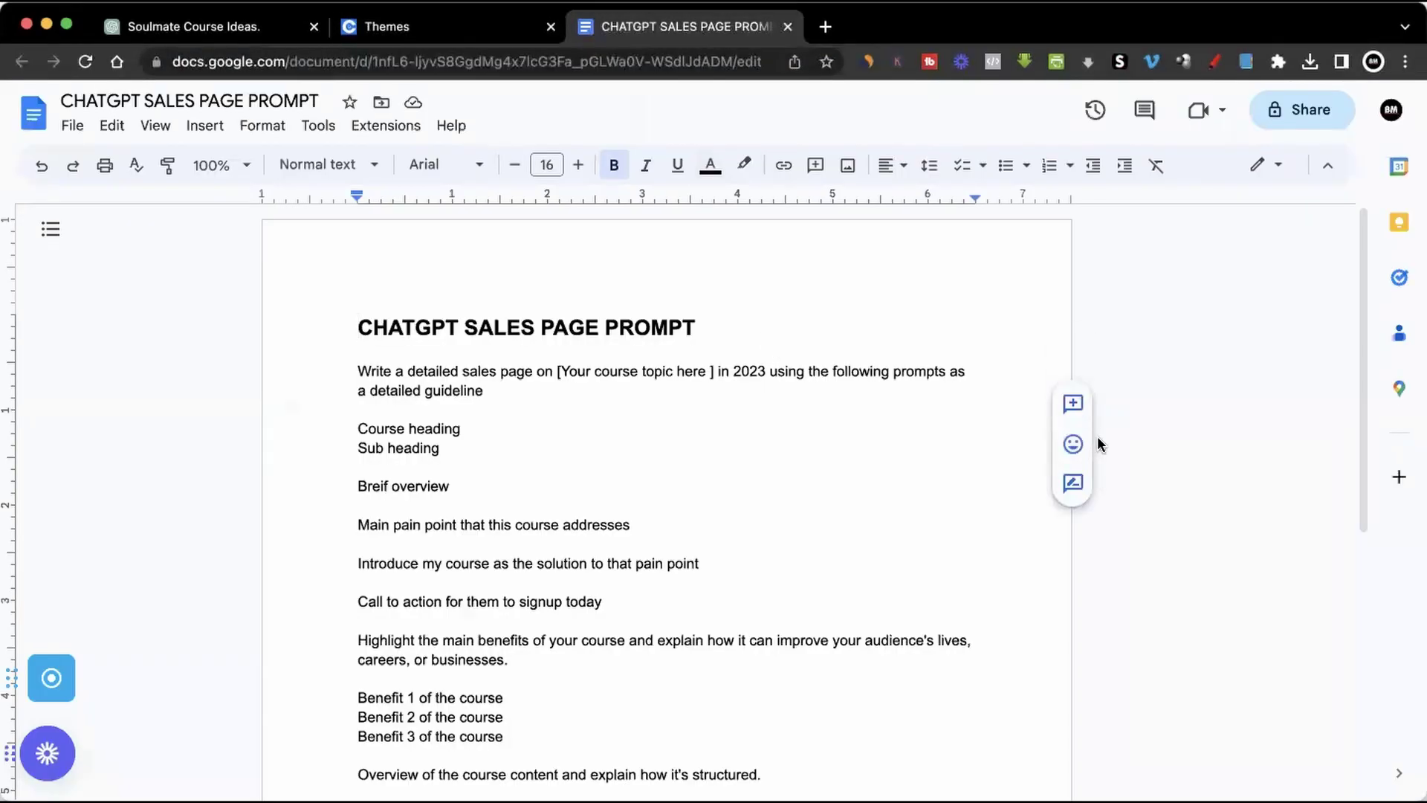
pyautogui.scroll(-2, 1097, 439)
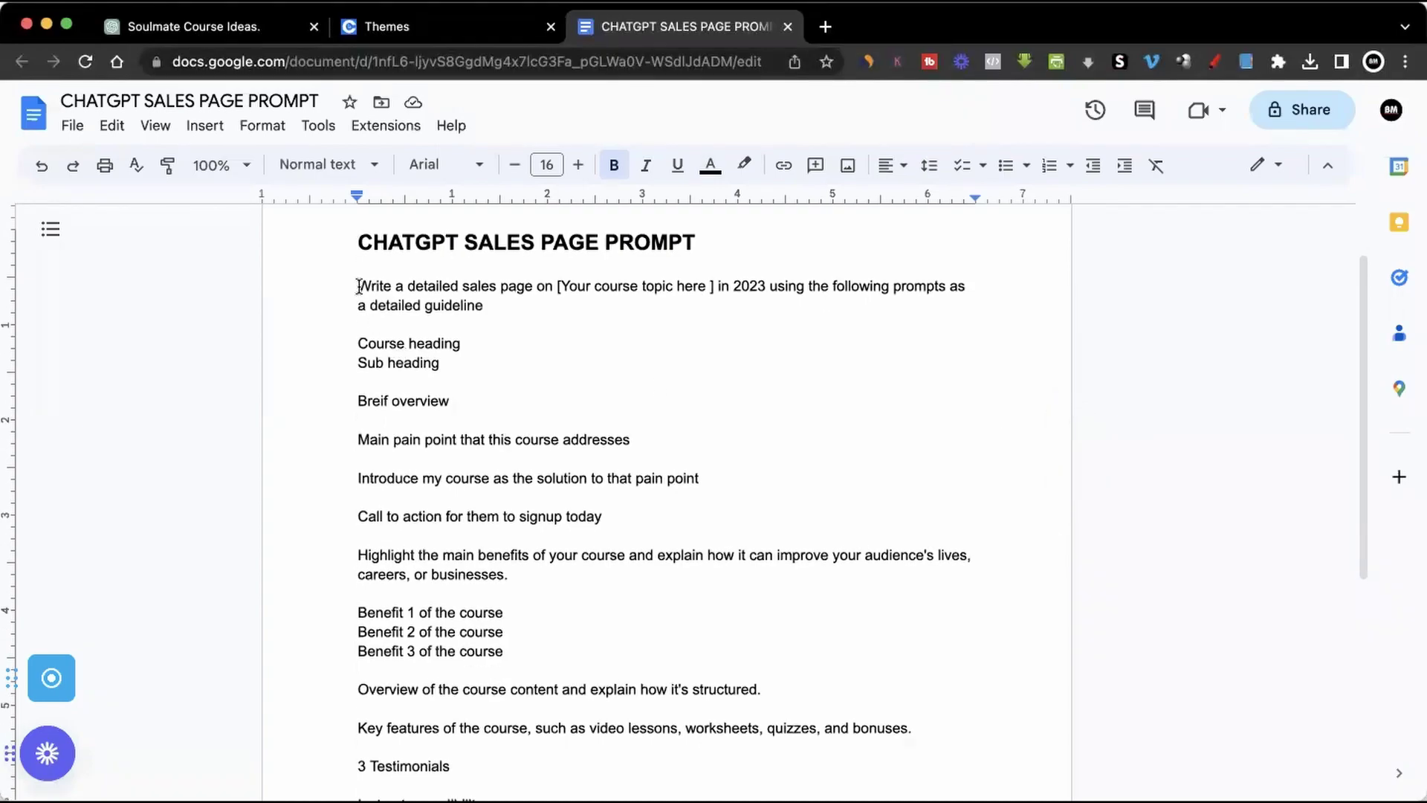
pyautogui.scroll(-1, 689, 418)
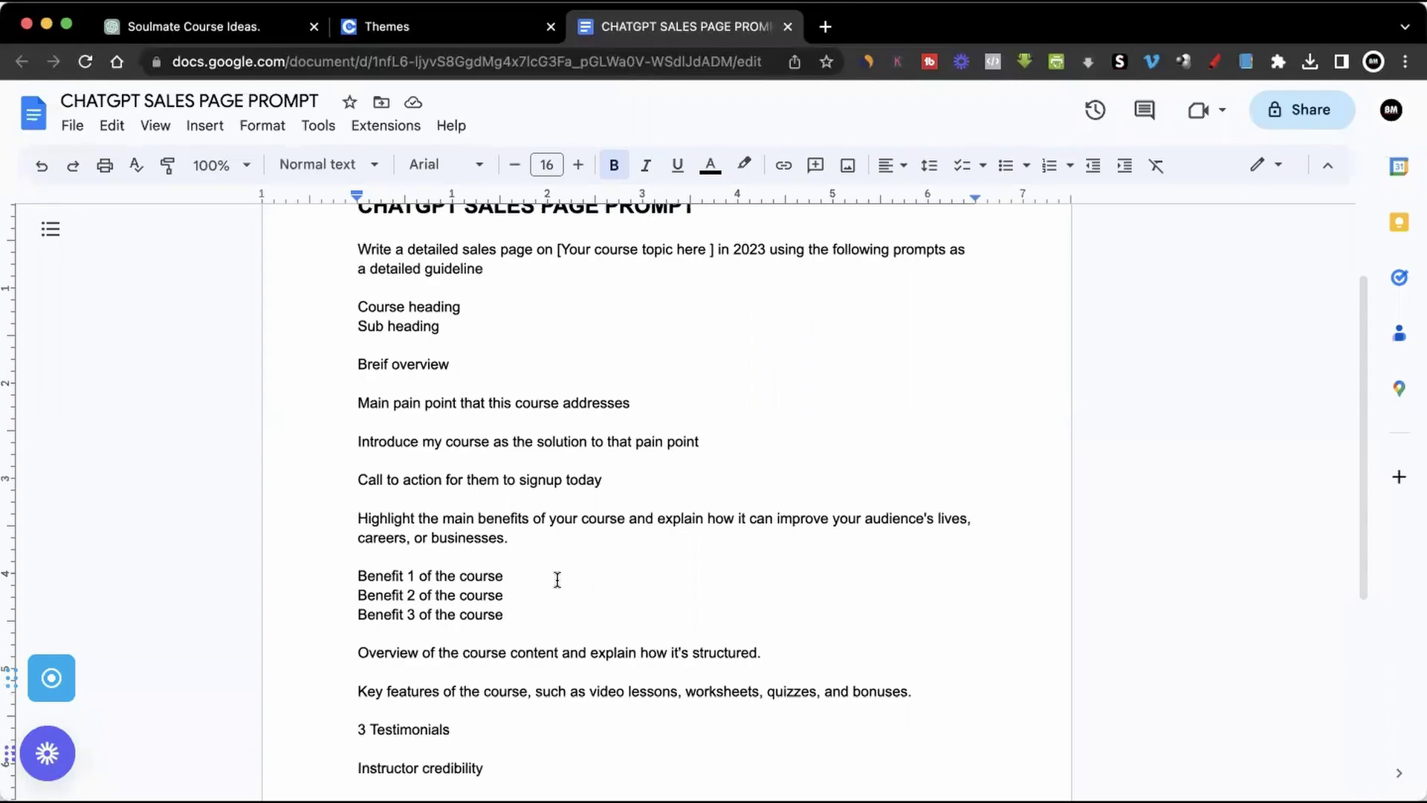
pyautogui.scroll(-3, 651, 724)
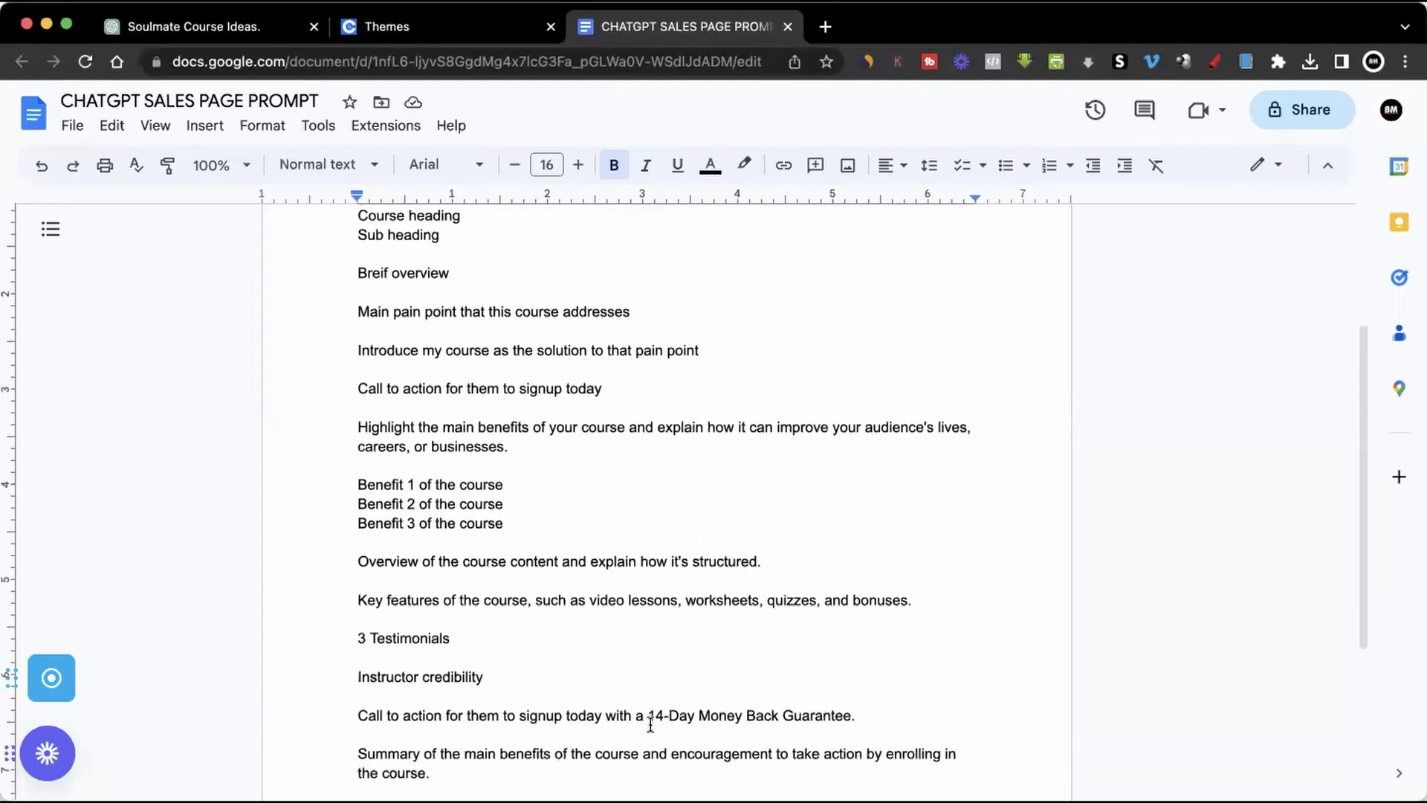
# Replace the course topic placeholder in the prompt with "From First Date to Forever: Navigating the Journey of Finding Your Soulmate" from the ChatGPT chat.
pyautogui.press('super+Up')
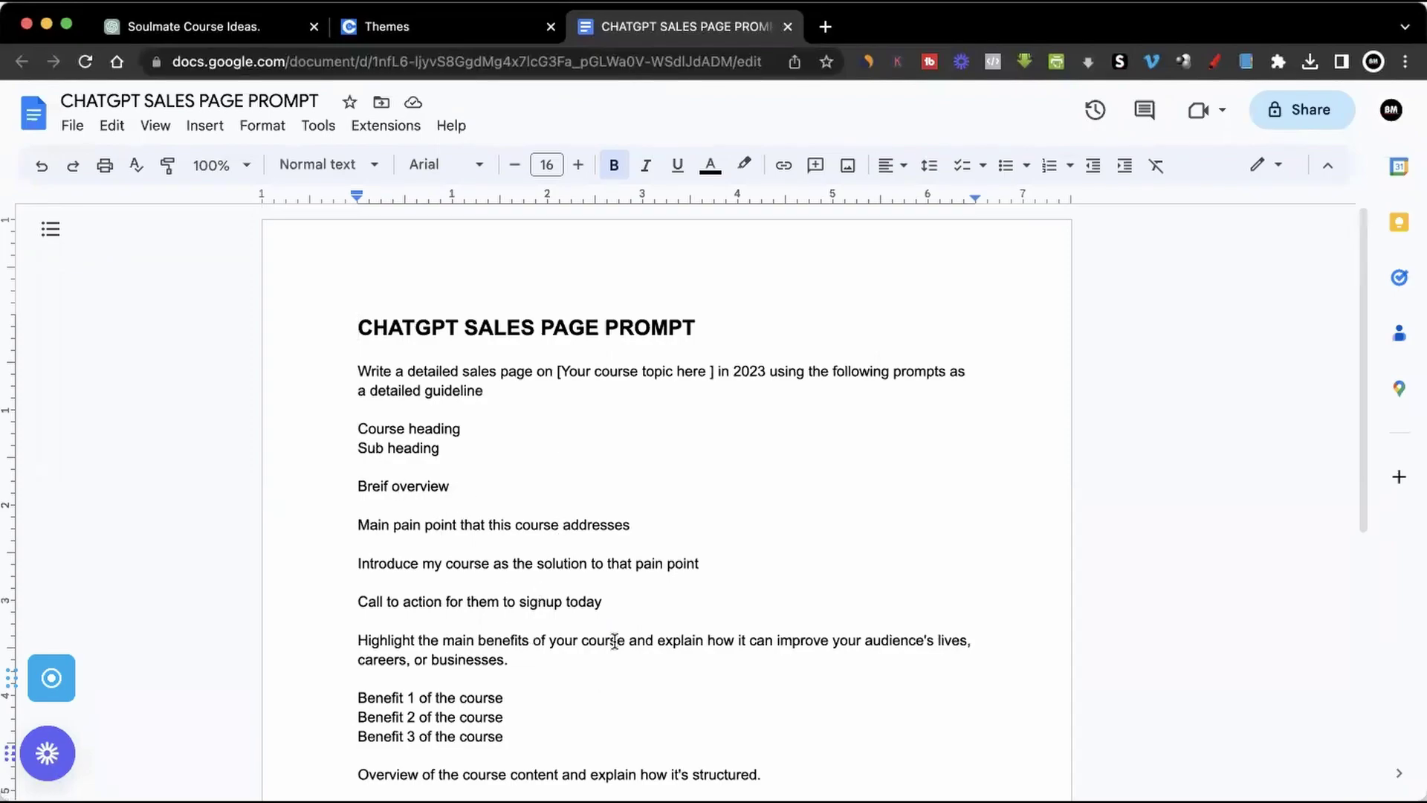
pyautogui.scroll(-1, 654, 698)
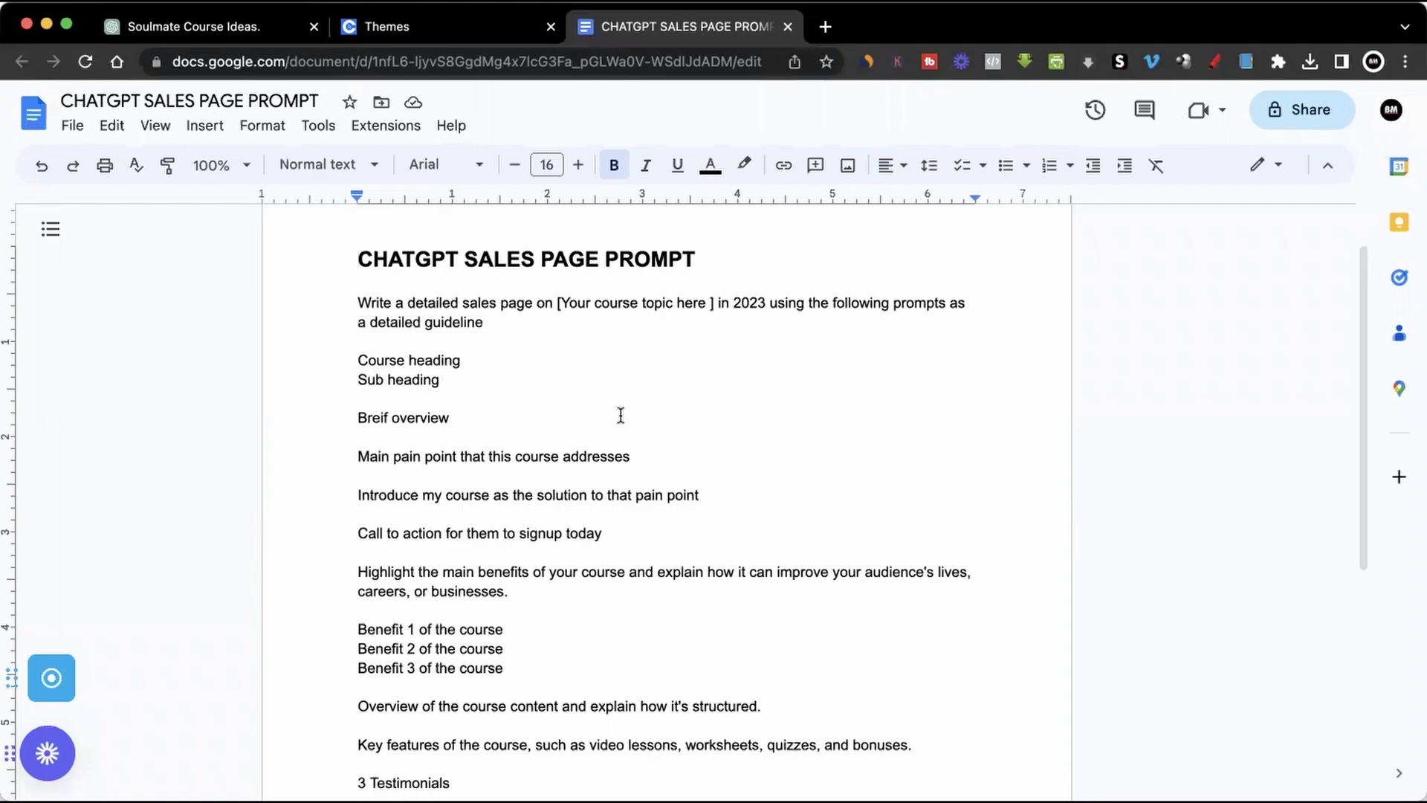
pyautogui.scroll(-4, 618, 414)
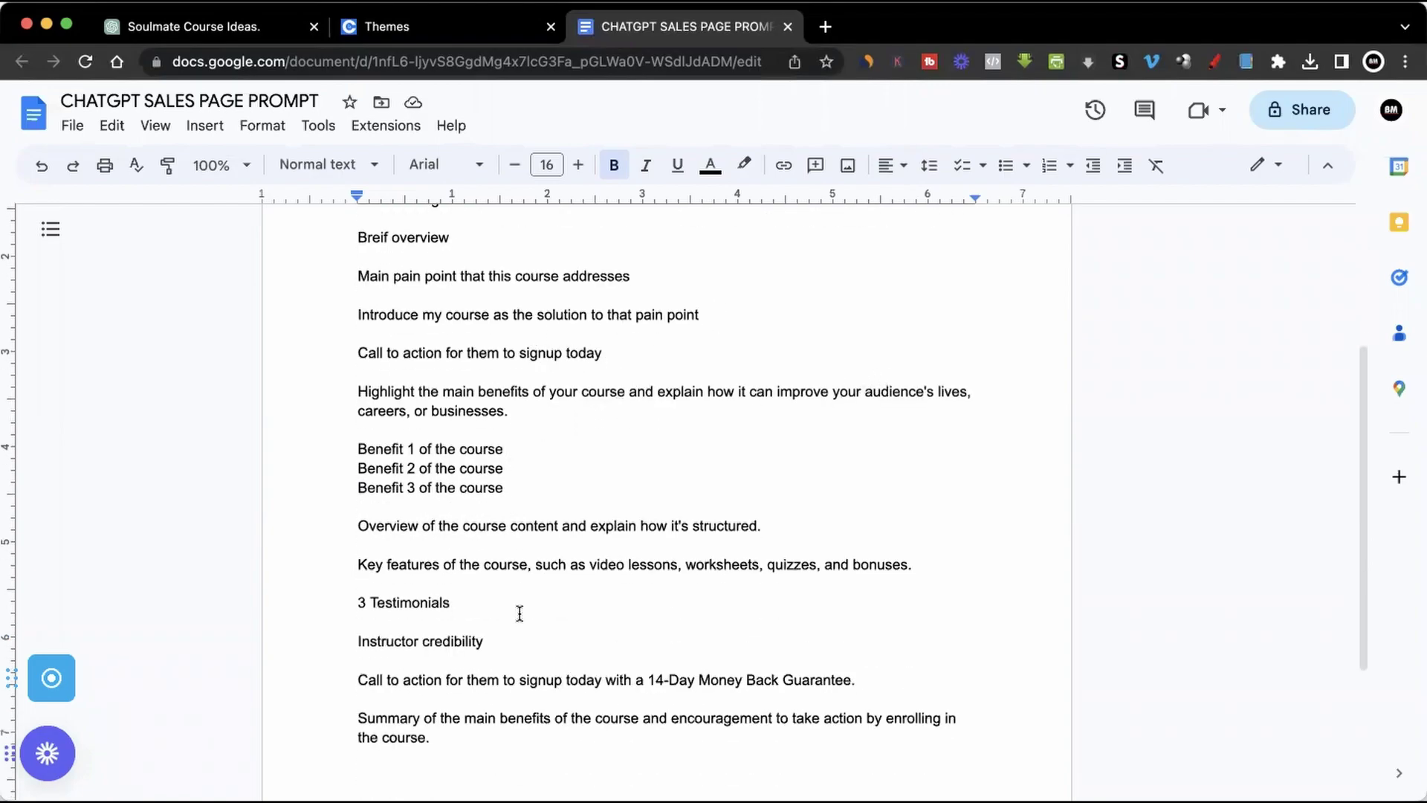
pyautogui.scroll(5, 638, 681)
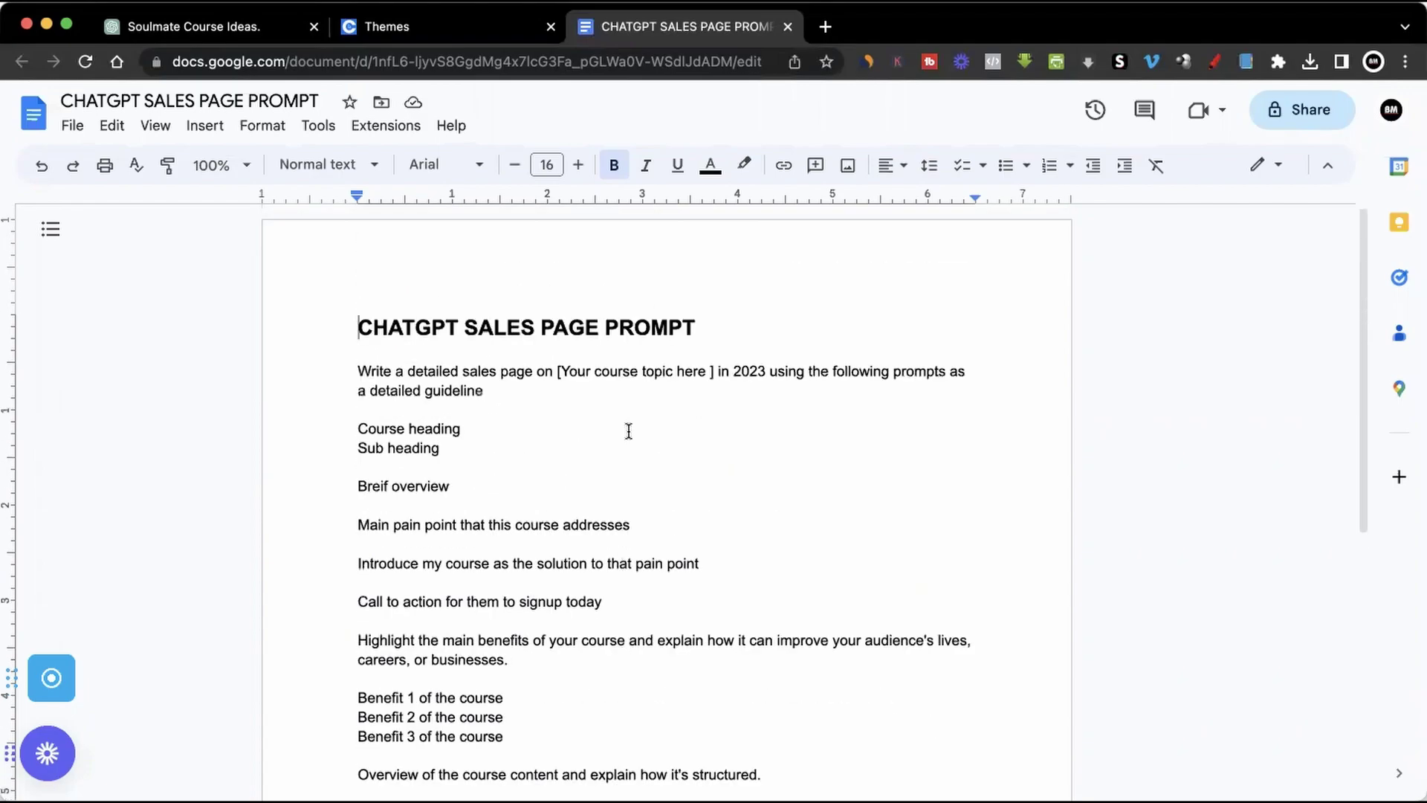
pyautogui.click(563, 370)
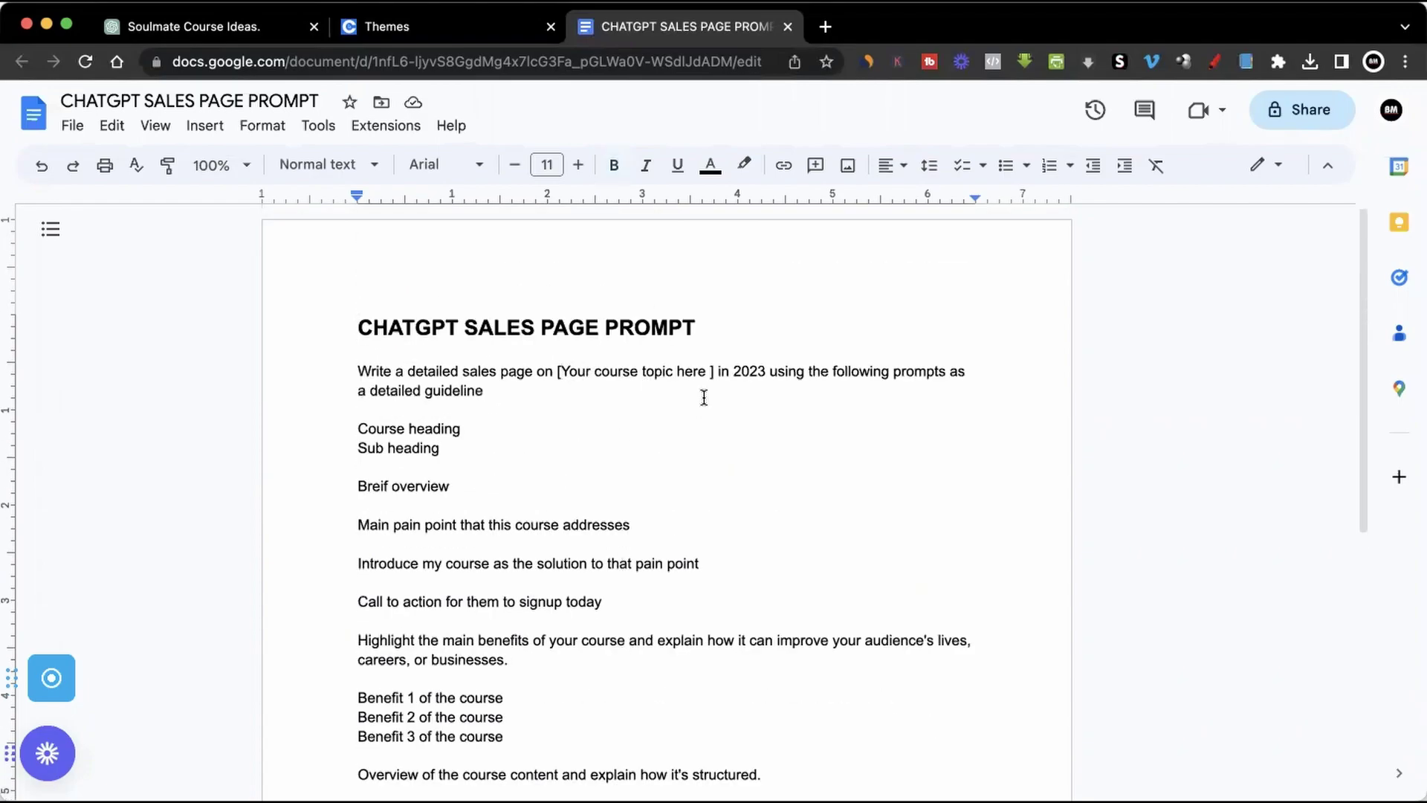
pyautogui.moveTo(714, 369); pyautogui.dragTo(559, 370)
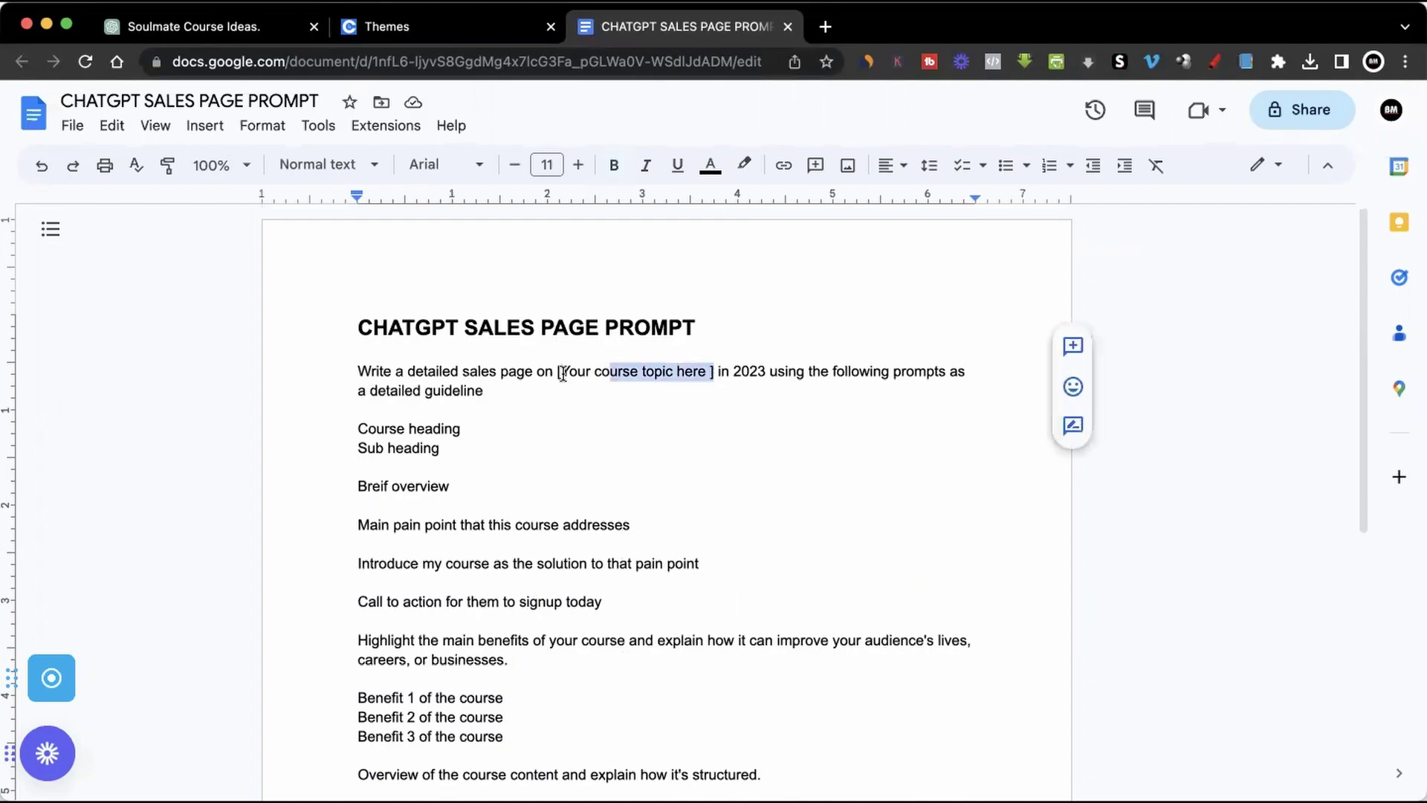
pyautogui.press('BackSpace')
pyautogui.hotkey('ctrl', 'Tab')
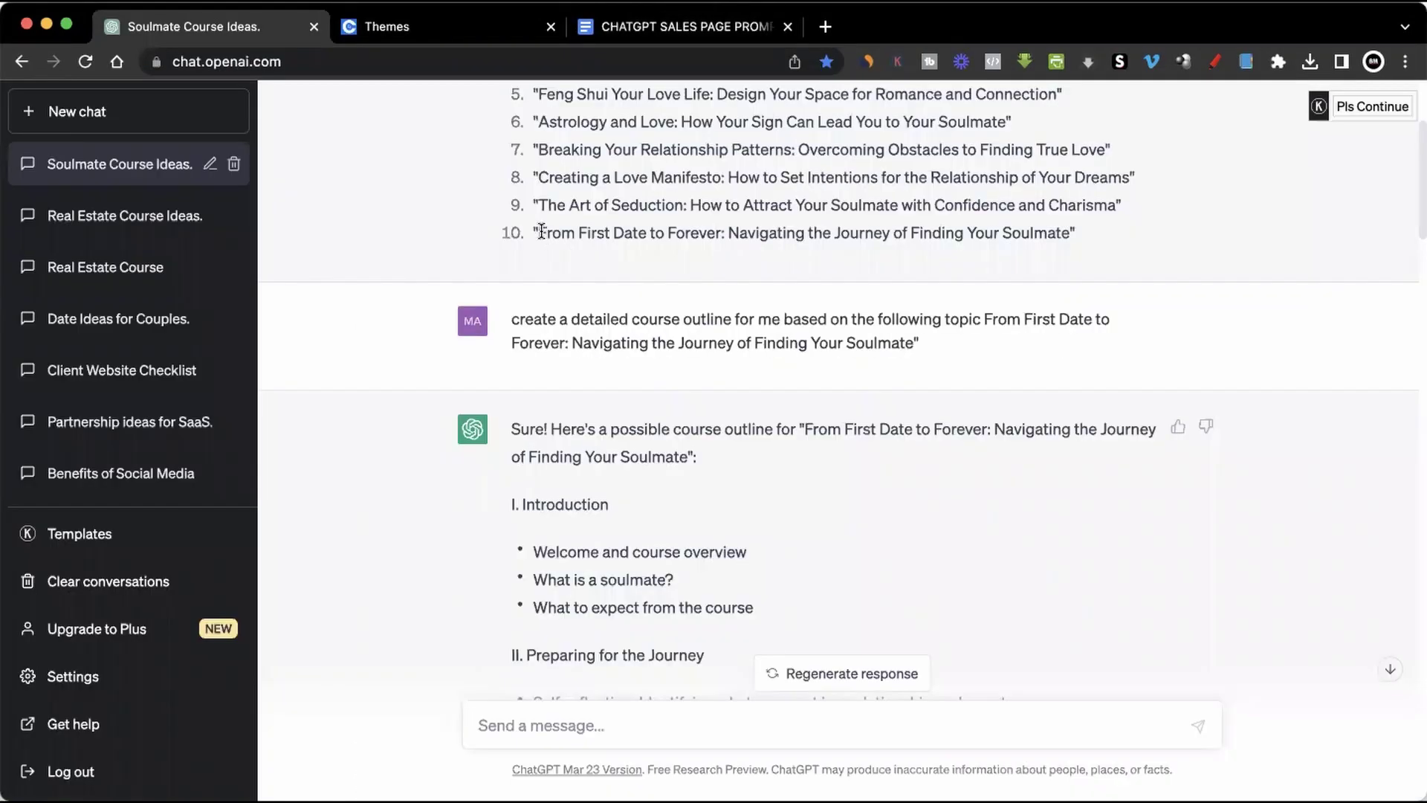
pyautogui.moveTo(540, 231); pyautogui.dragTo(1018, 211)
pyautogui.hotkey('ctrl', 'Tab')
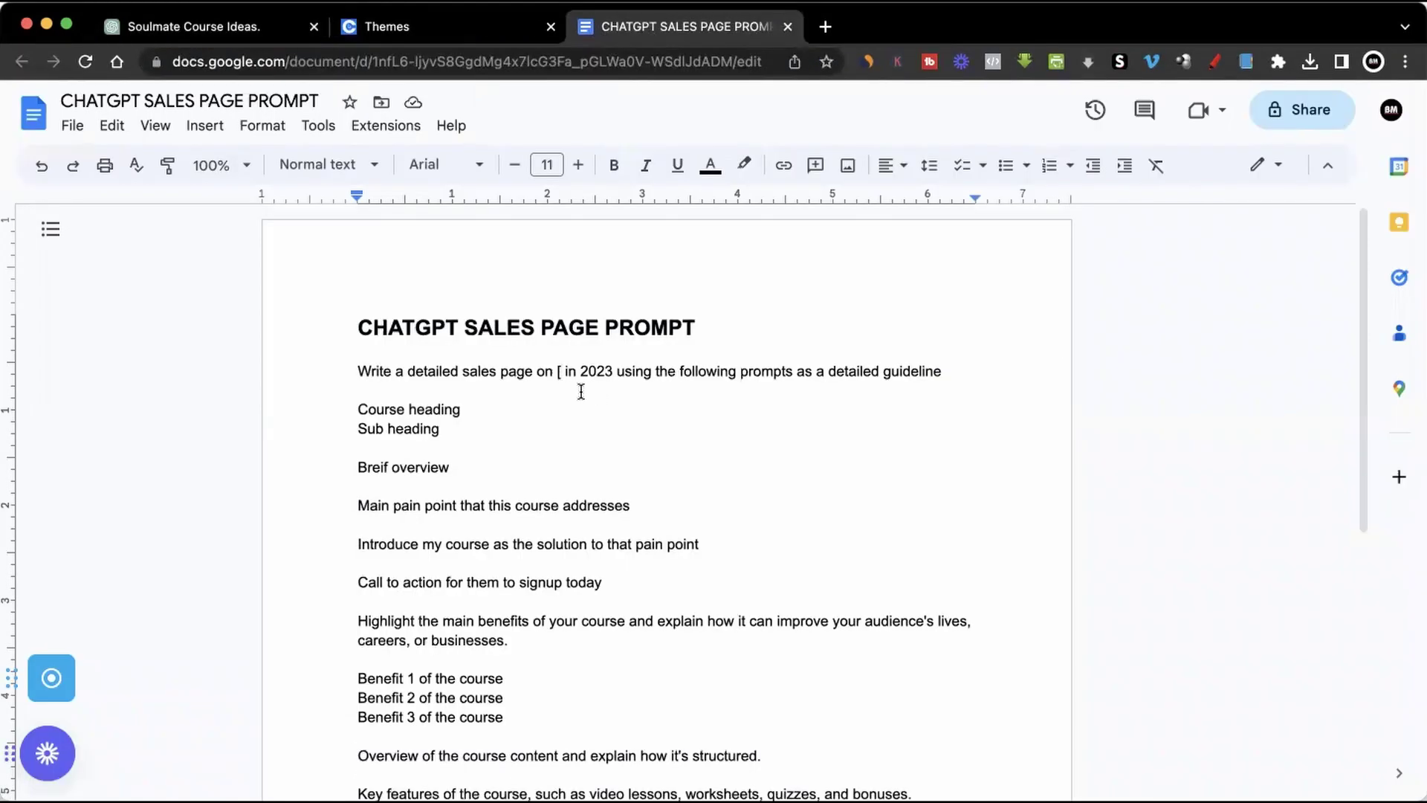
pyautogui.write('From First Date to Forever: Navigating the Journey of Finding Your Soulmate"')
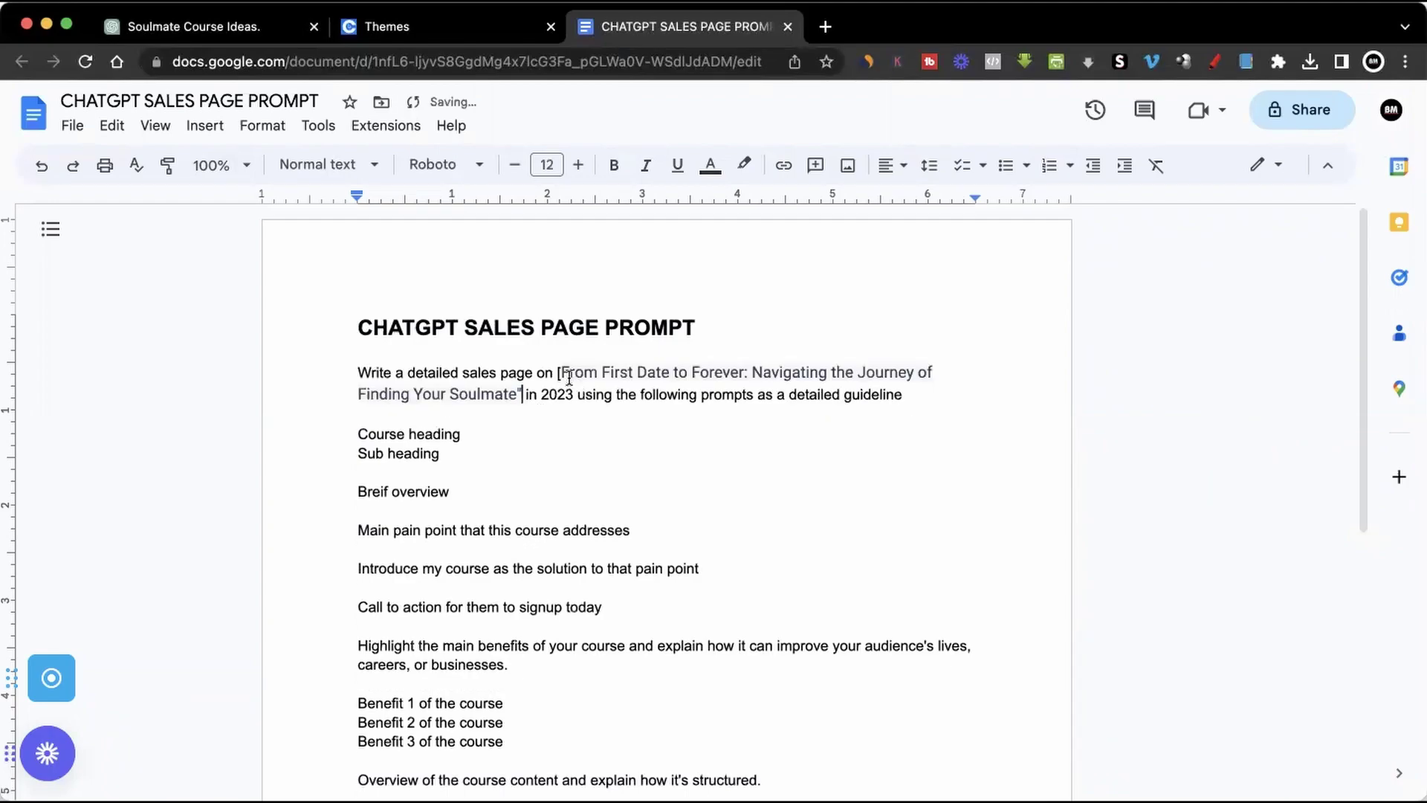
# Remove the leftover opening bracket before the course title and the quotation mark after it.
pyautogui.click(559, 371)
pyautogui.press('BackSpace')
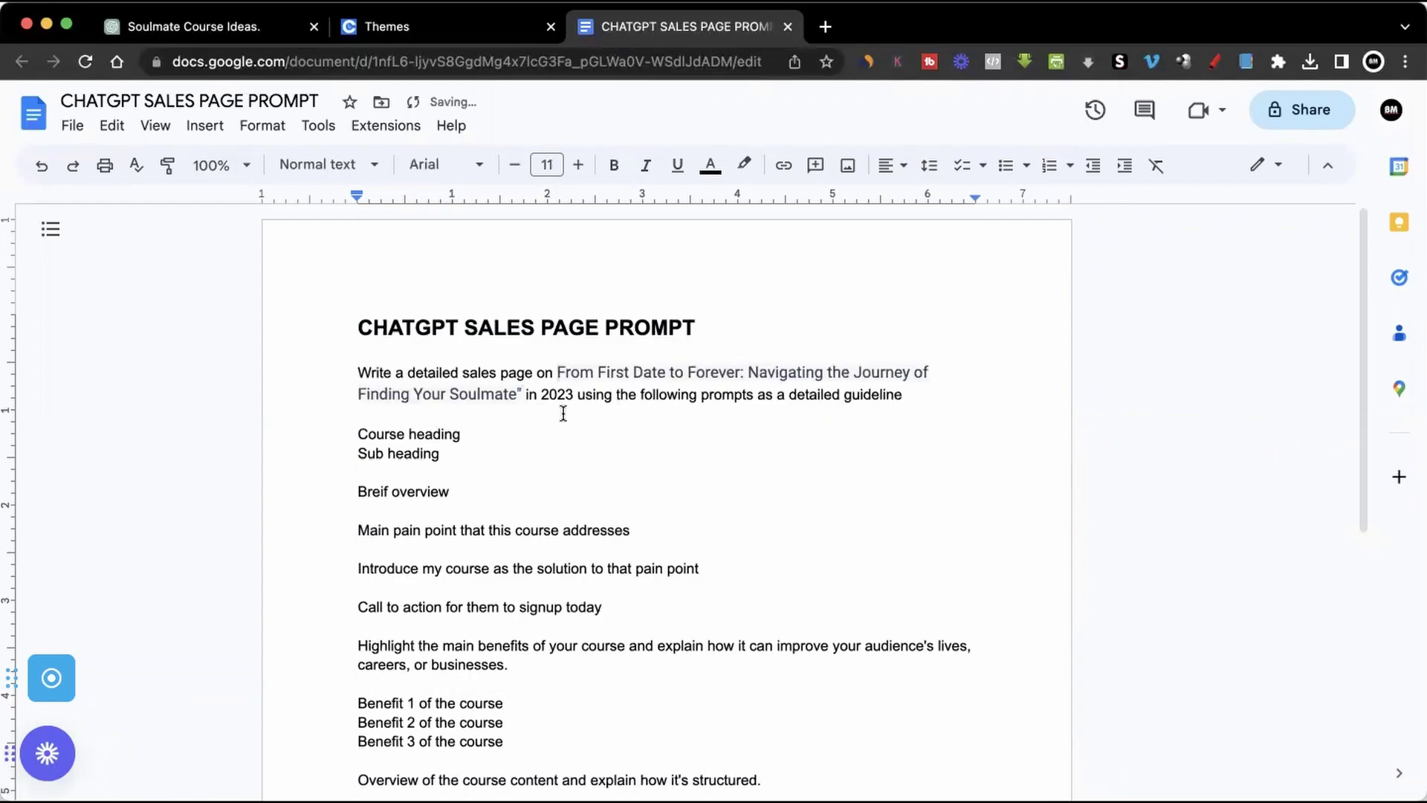
pyautogui.click(522, 394)
pyautogui.press('BackSpace')
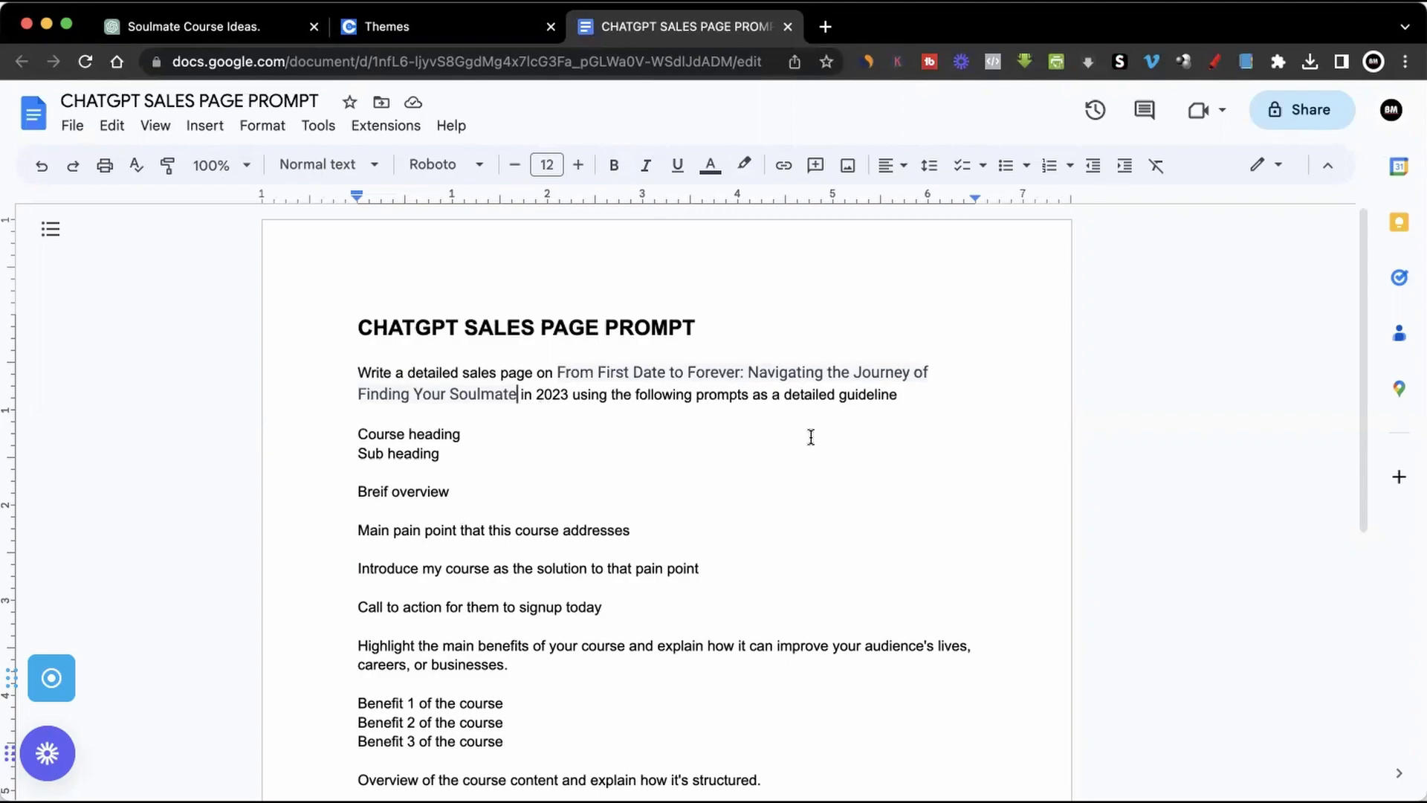
# Copy the full prompt below the document's title and submit it in the Soulmate Course Ideas chat in ChatGPT.
pyautogui.click(359, 370)
pyautogui.moveTo(358, 370); pyautogui.dragTo(453, 492)
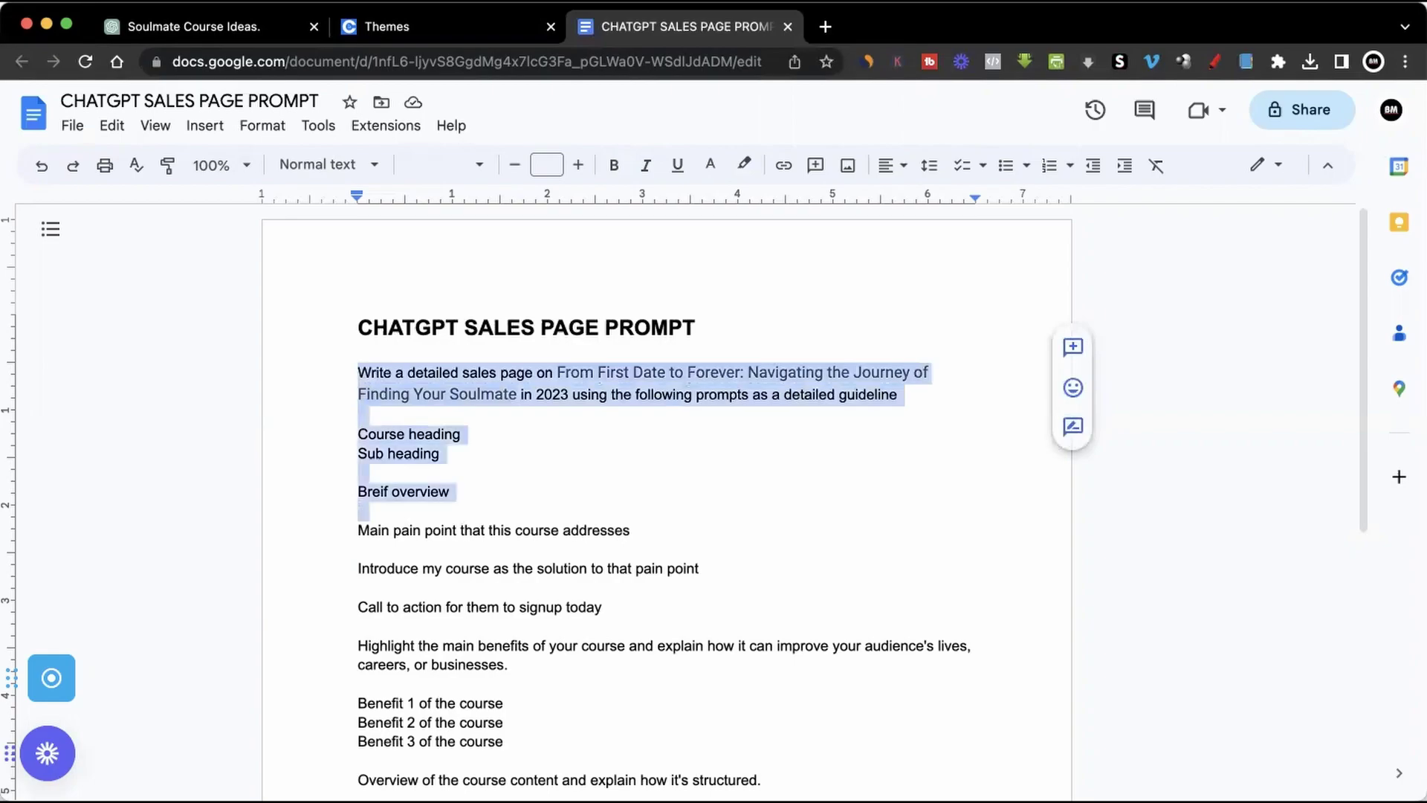
pyautogui.press('shift+super+Down')
pyautogui.click(223, 33)
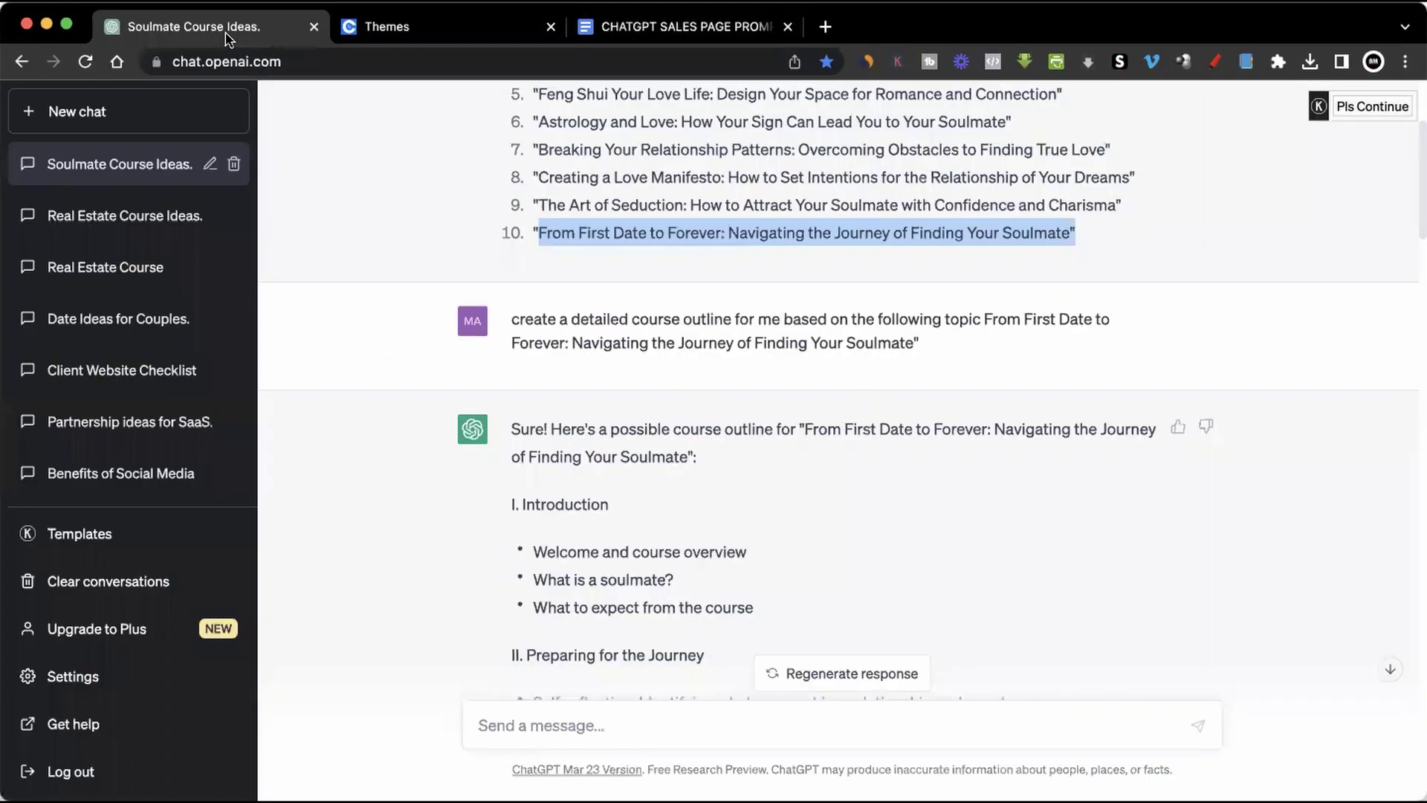
pyautogui.click(679, 726)
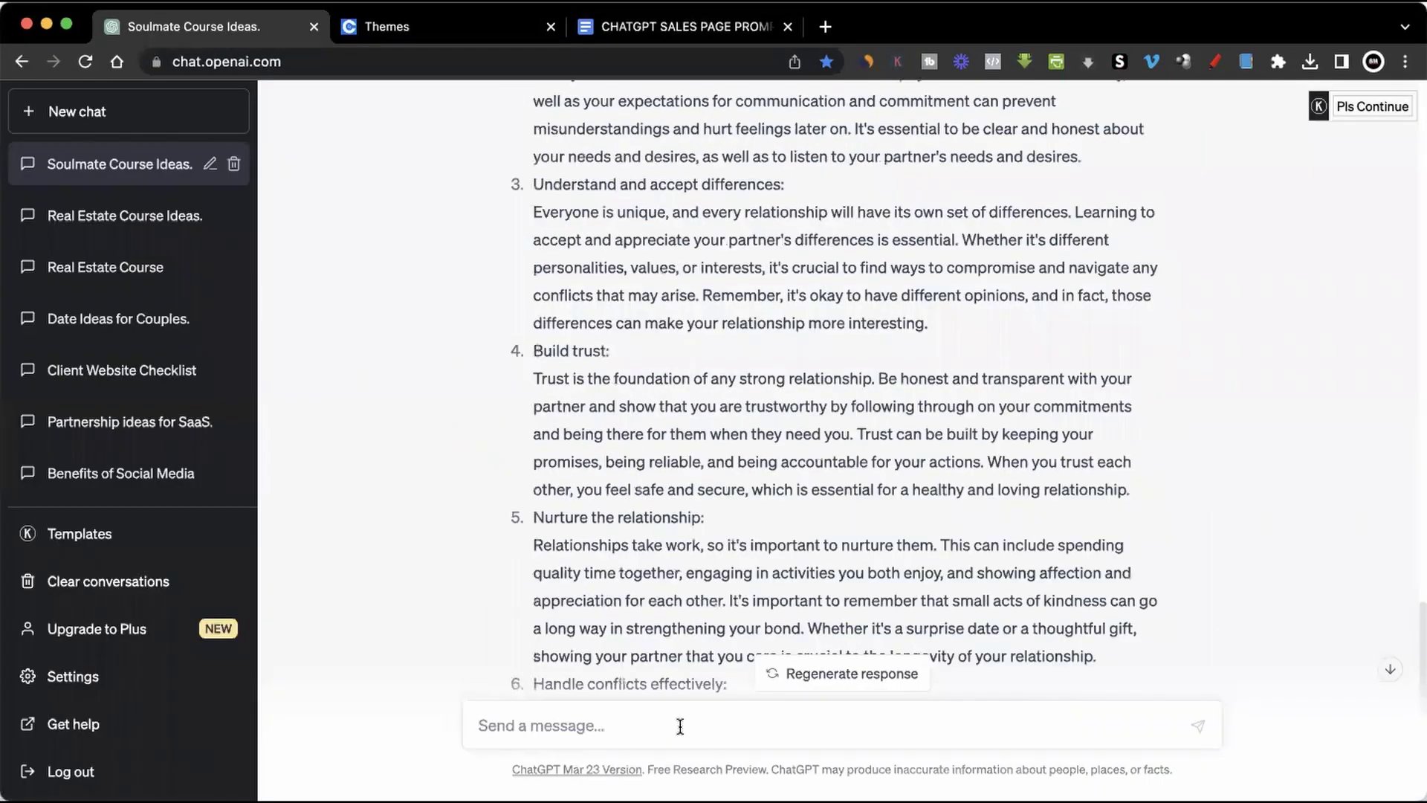
pyautogui.press('super+v')
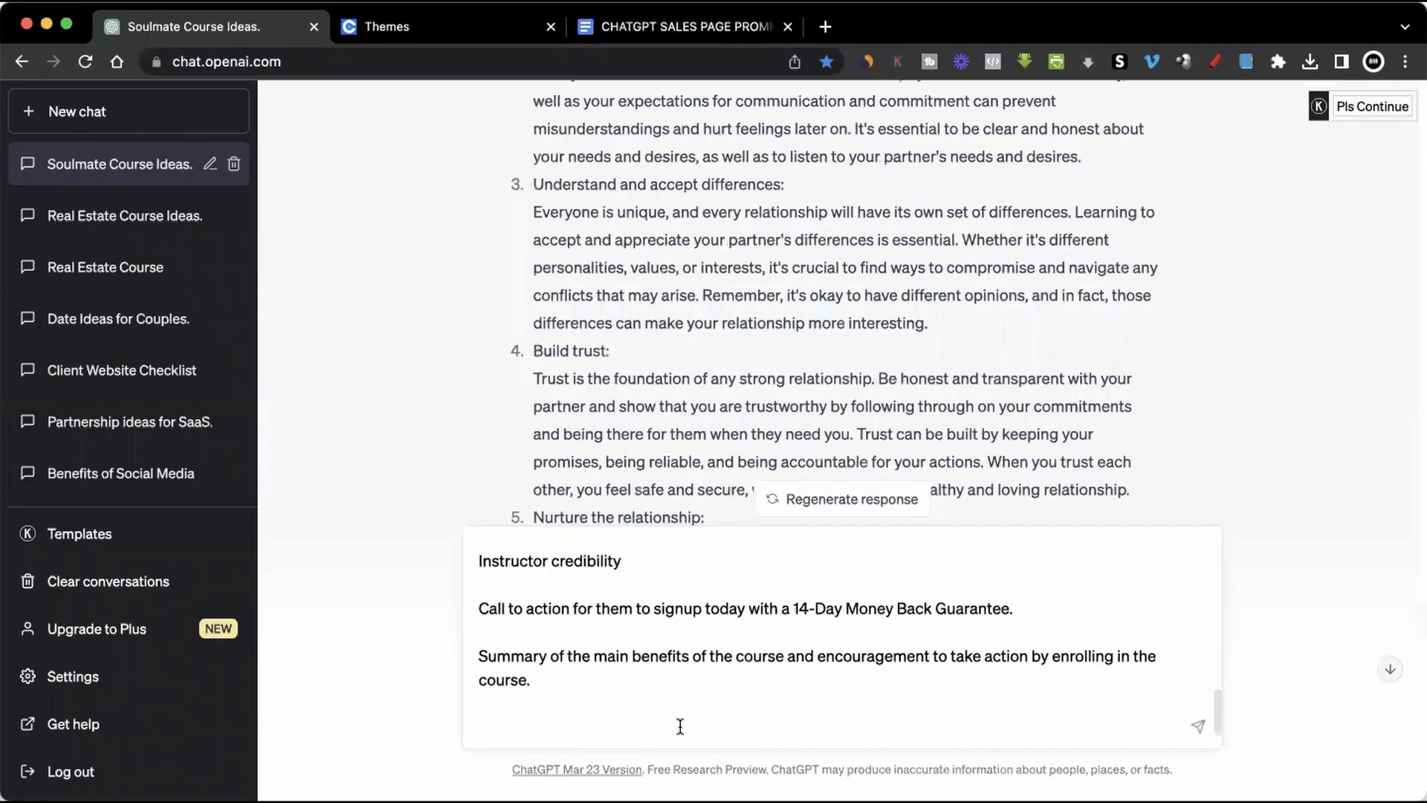
pyautogui.click(1198, 727)
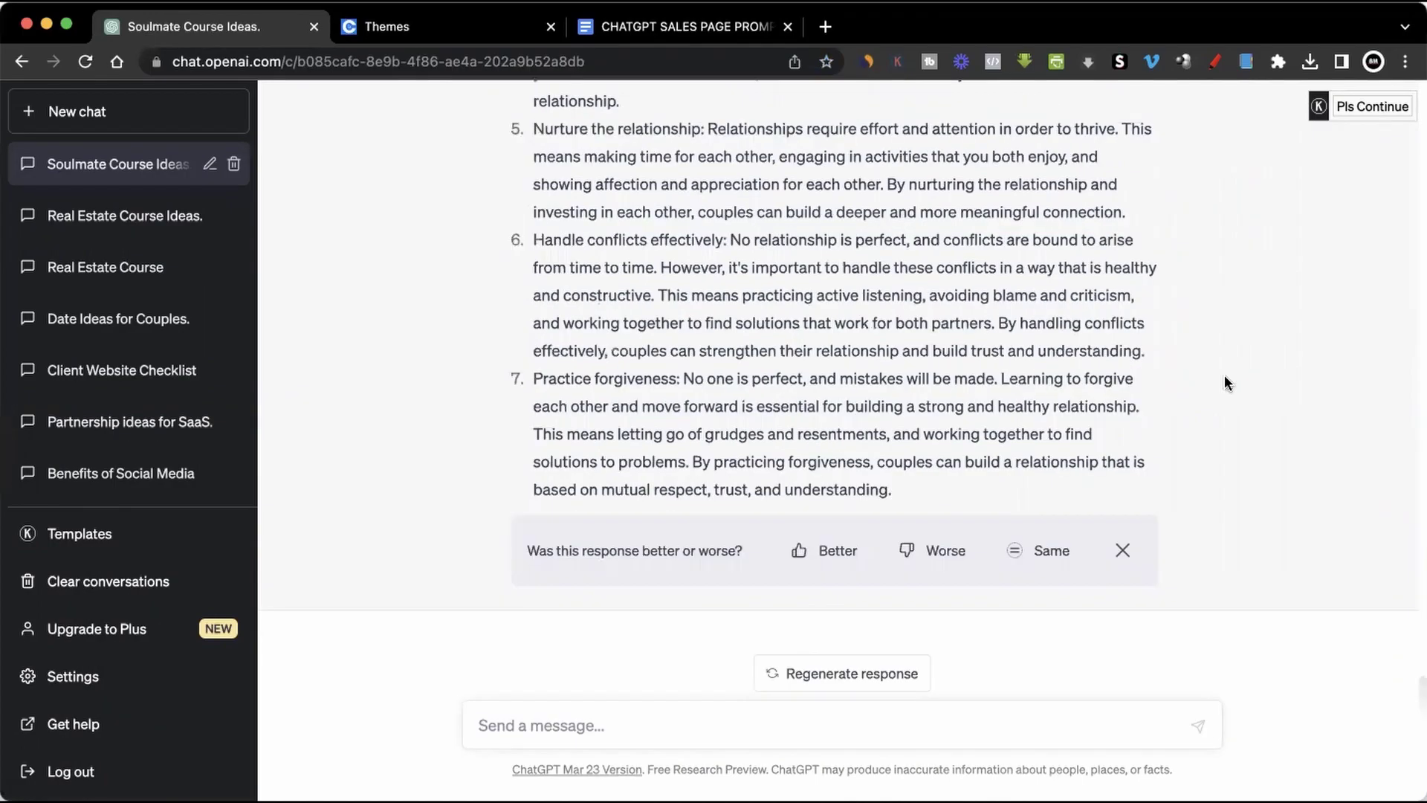
# Paste the sales page prompt into the chat again and send it.
pyautogui.click(781, 725)
pyautogui.press('super+v')
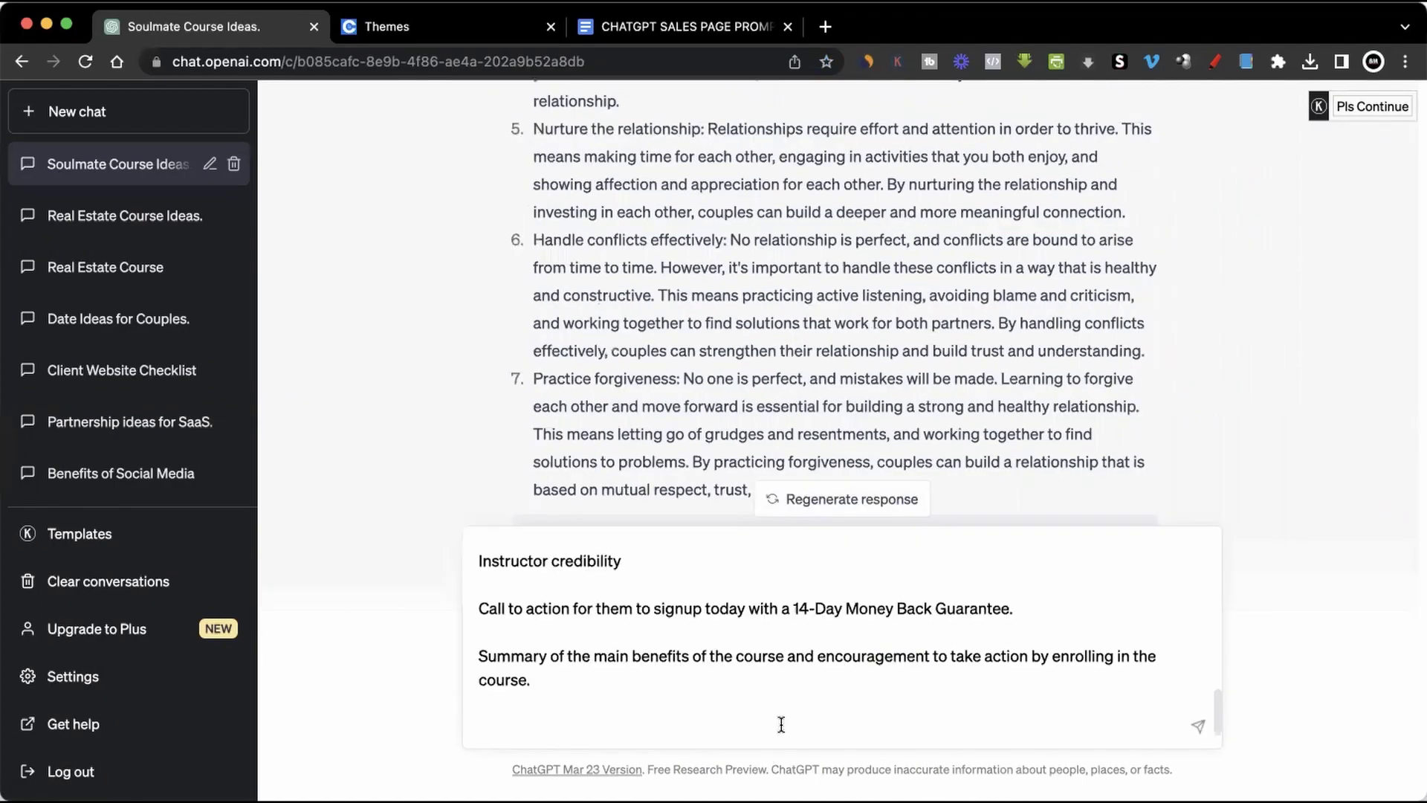
pyautogui.click(1198, 726)
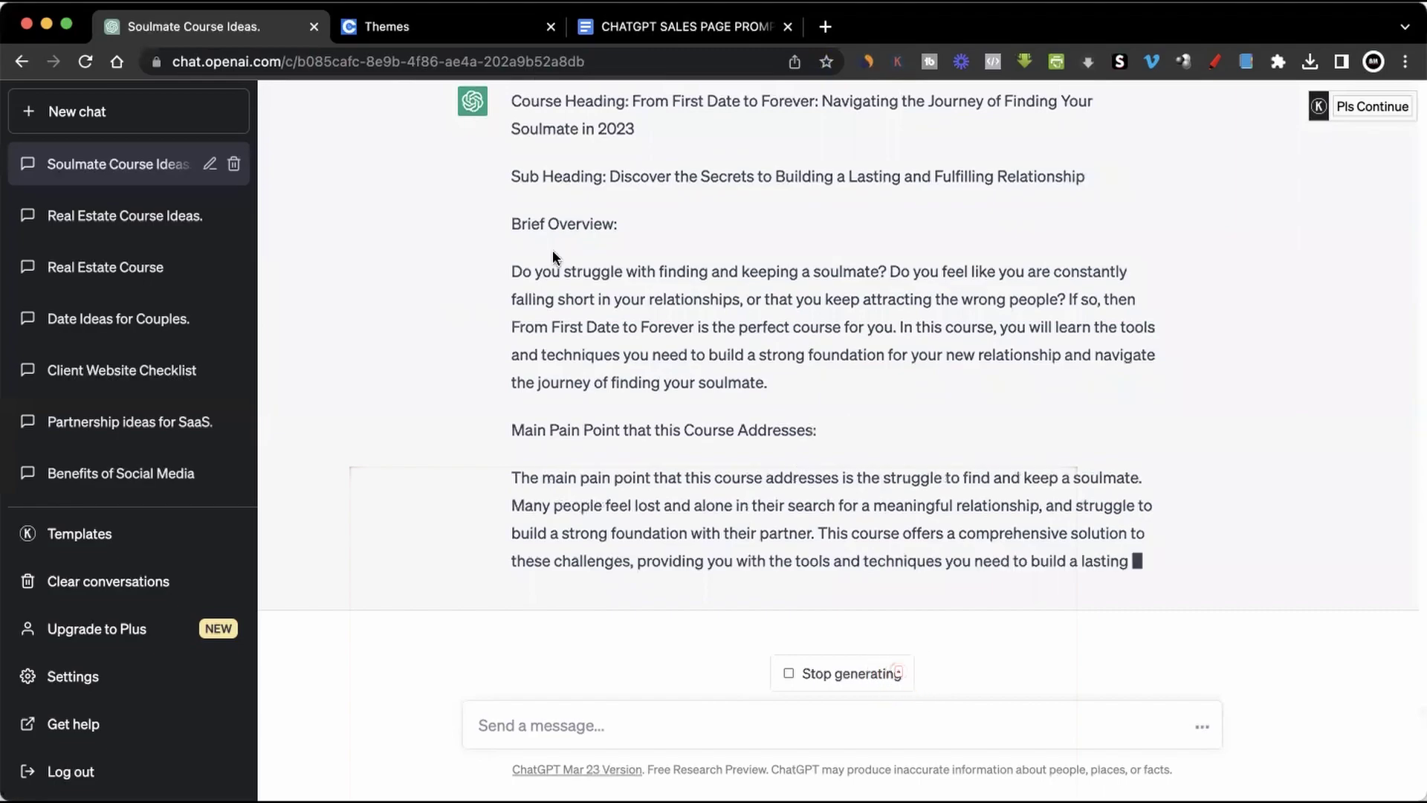
# Switch to CreatorrHQ, start with the Course Funnel template and submit the account registration form.
pyautogui.click(429, 27)
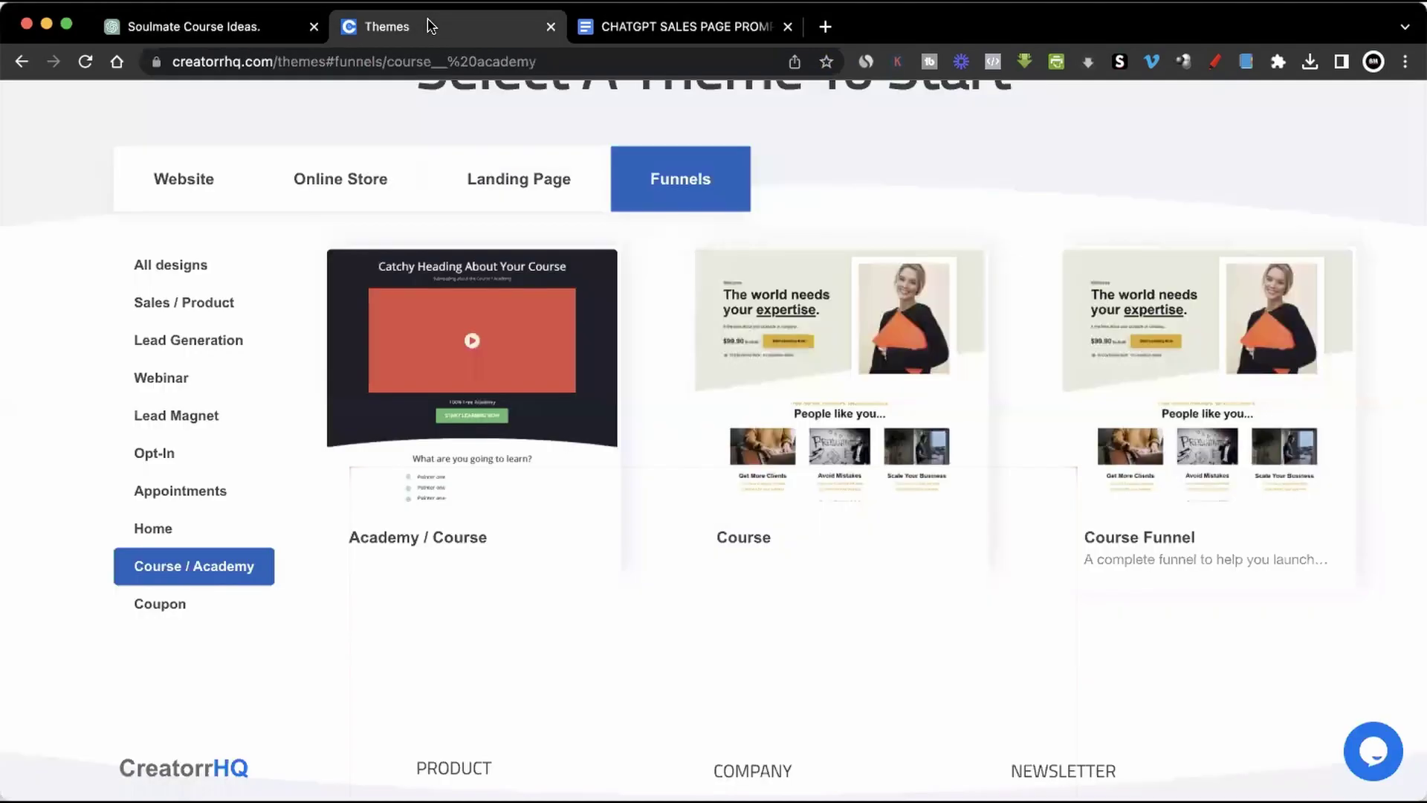
pyautogui.moveTo(1166, 563)
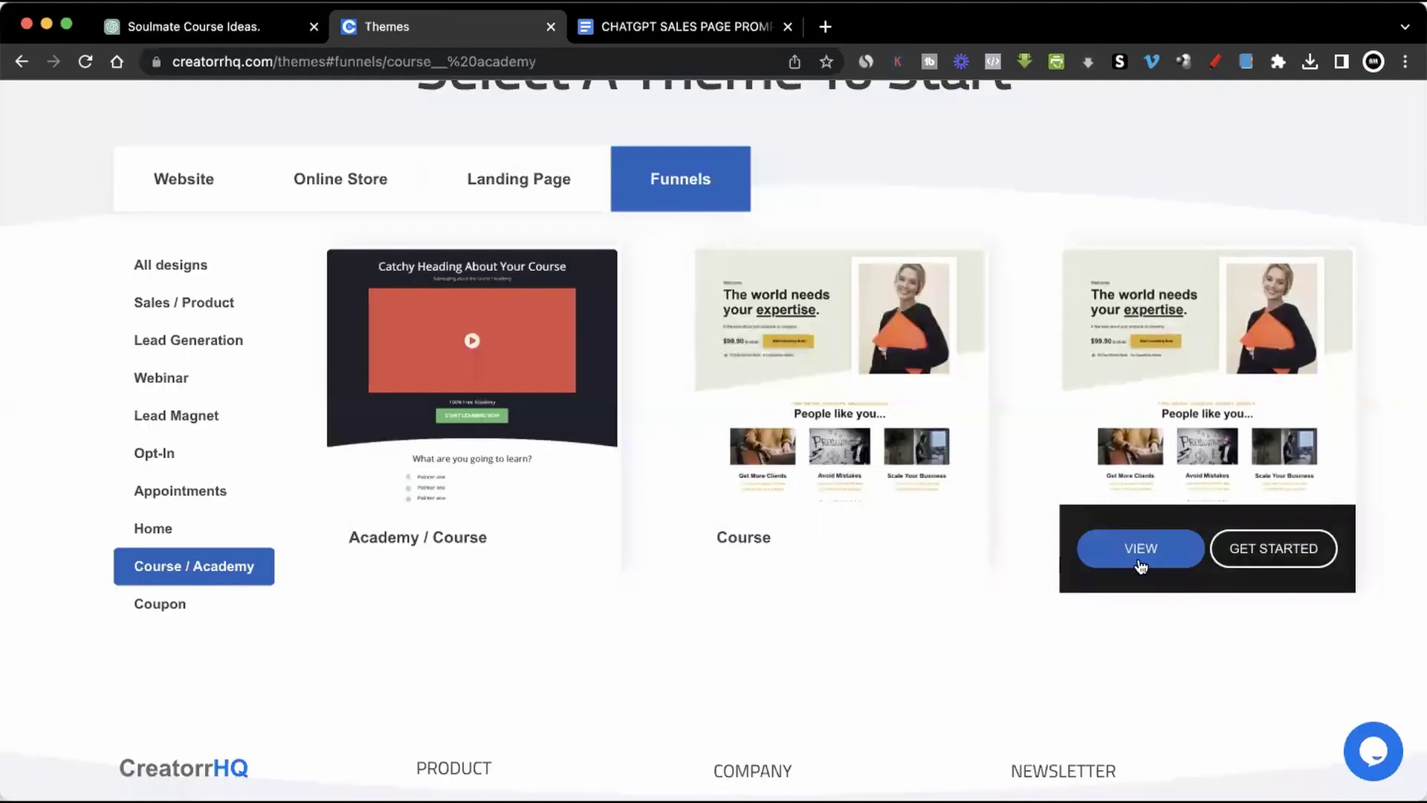
pyautogui.click(1273, 550)
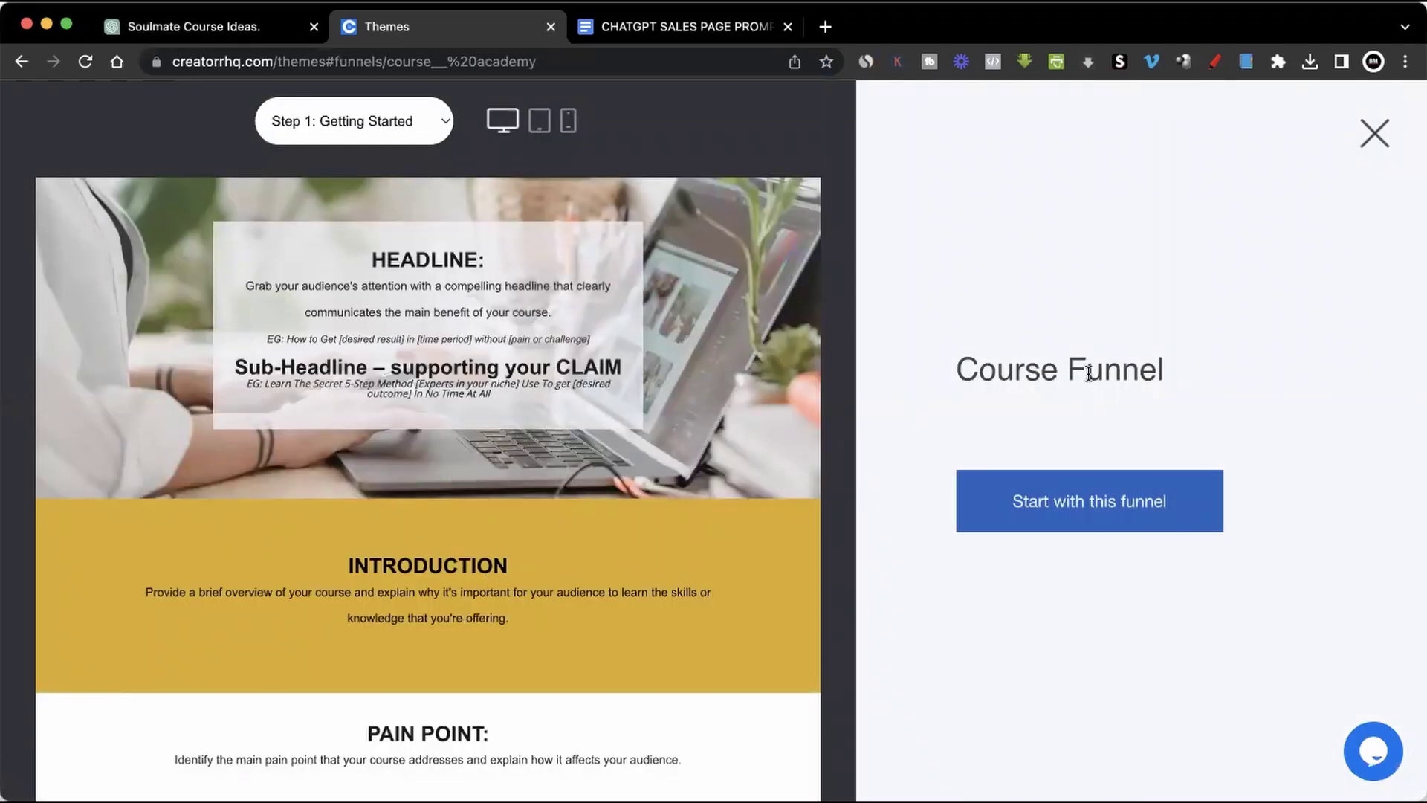
pyautogui.click(1090, 520)
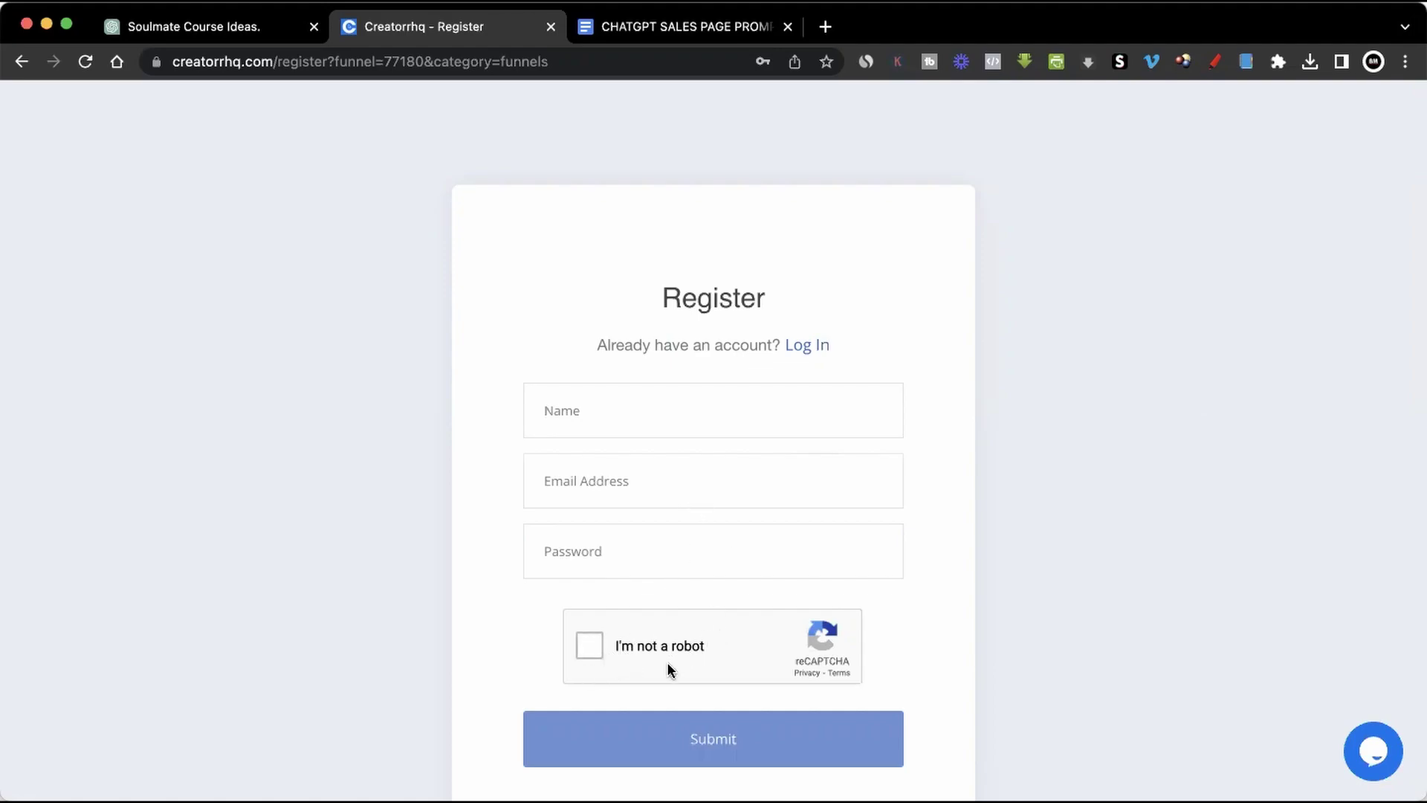
pyautogui.click(751, 743)
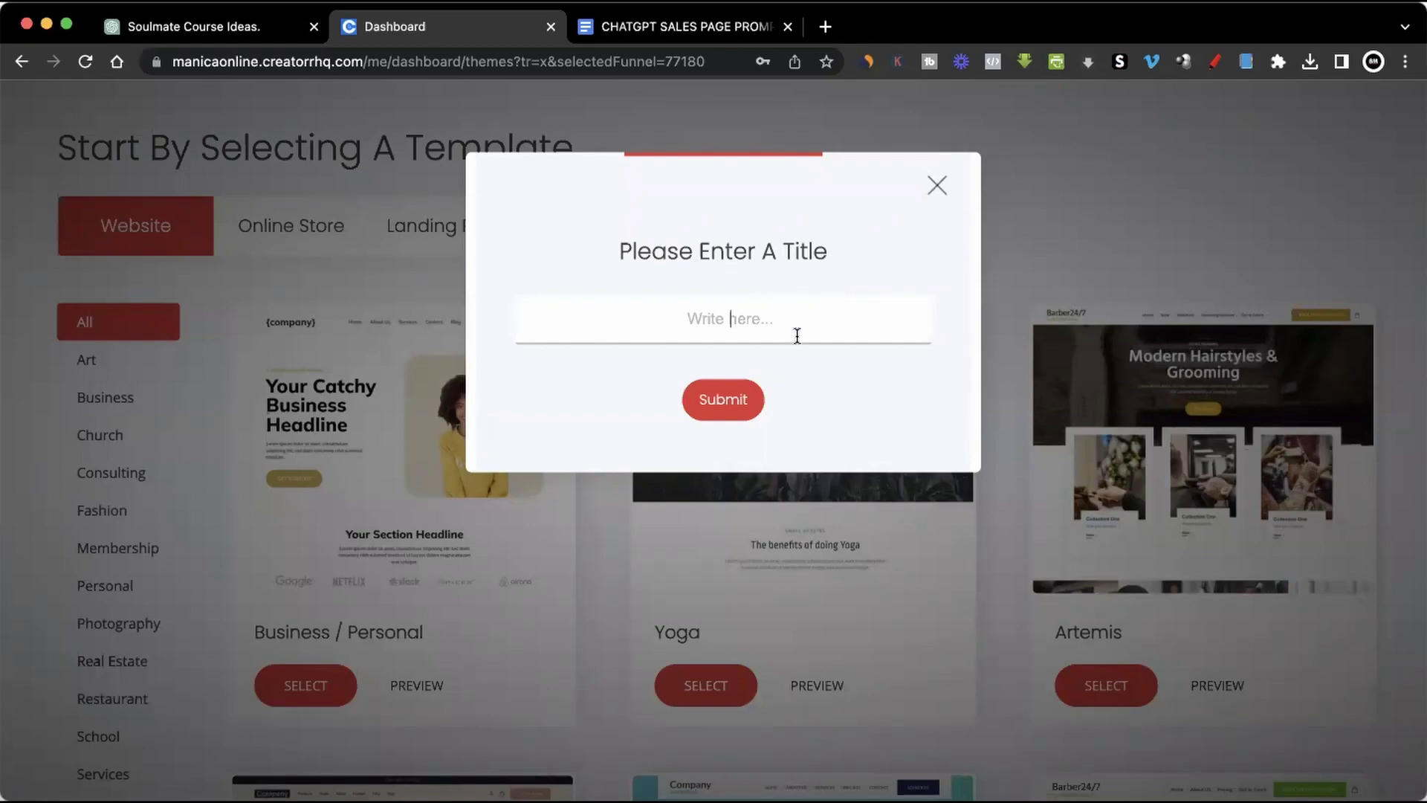
# Title the new funnel "From First Date to Forever: Navigating the Journey of Finding Your Soulmate", without "in 2023", and submit it.
pyautogui.press('super+v')
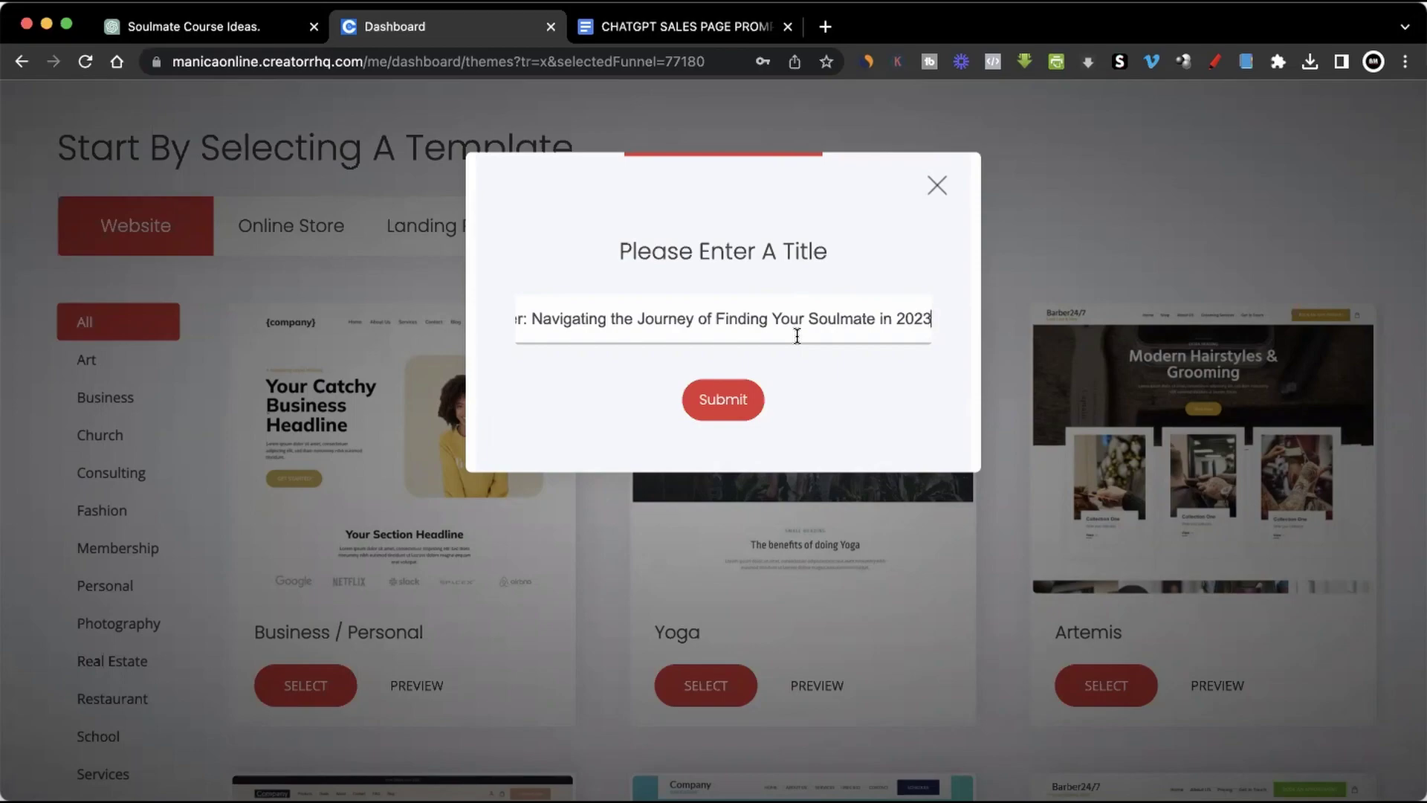
pyautogui.press('BackSpace')
pyautogui.press('BackSpace')
pyautogui.press('BackSpace')
pyautogui.press('BackSpace')
pyautogui.press('BackSpace')
pyautogui.press('BackSpace')
pyautogui.press('BackSpace')
pyautogui.press('BackSpace')
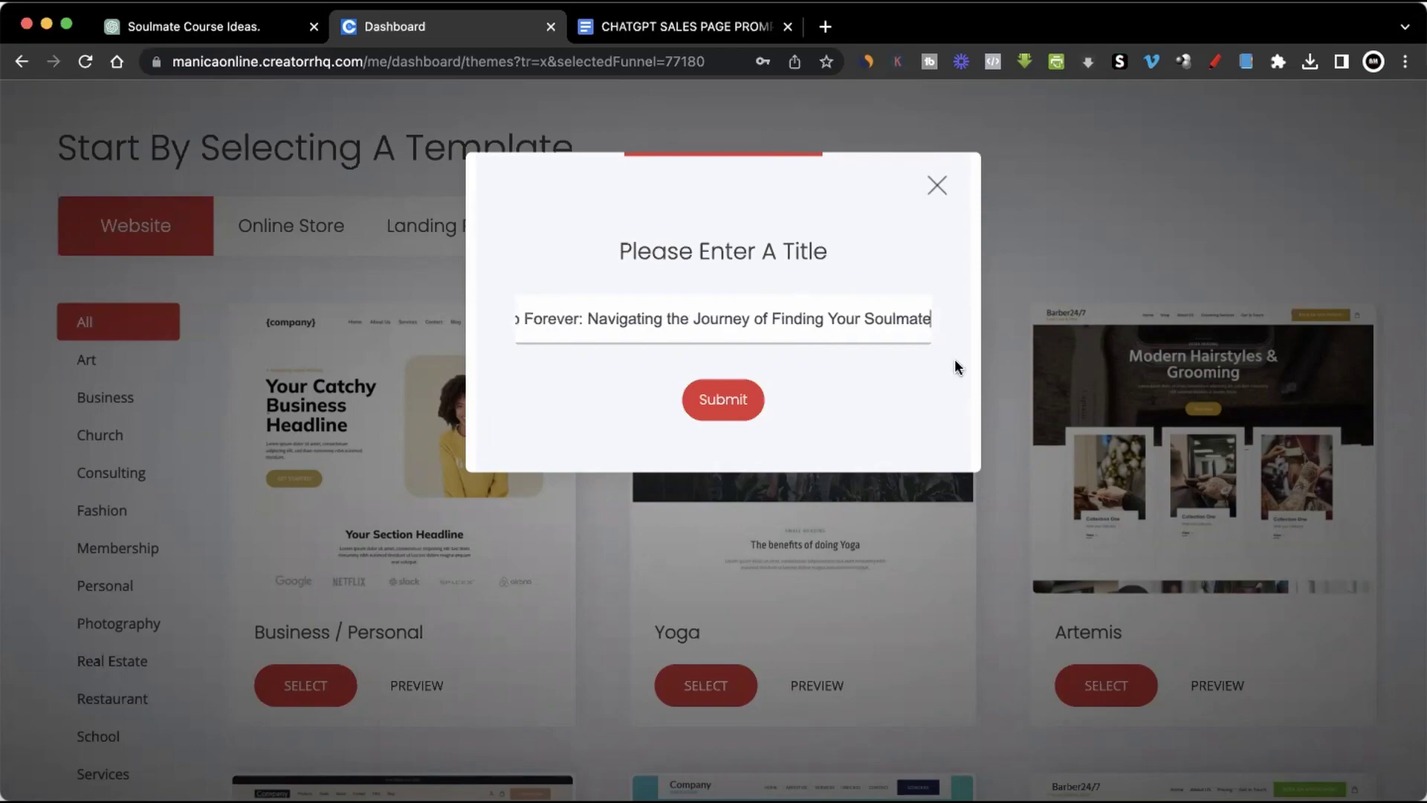
pyautogui.click(720, 403)
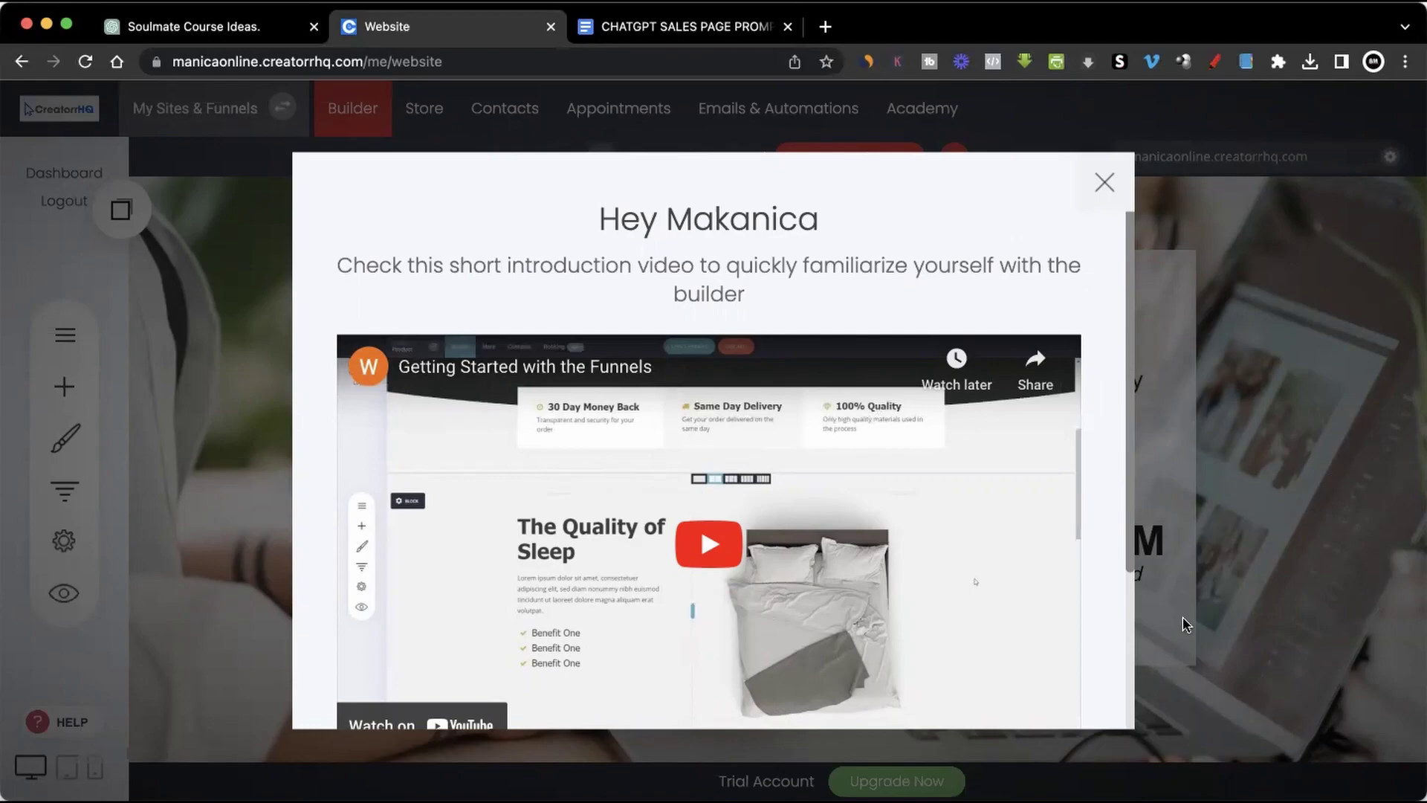
# Dismiss the builder's introduction video and select all the headline placeholder text in the funnel page's first block.
pyautogui.click(1103, 185)
pyautogui.scroll(-15, 1255, 362)
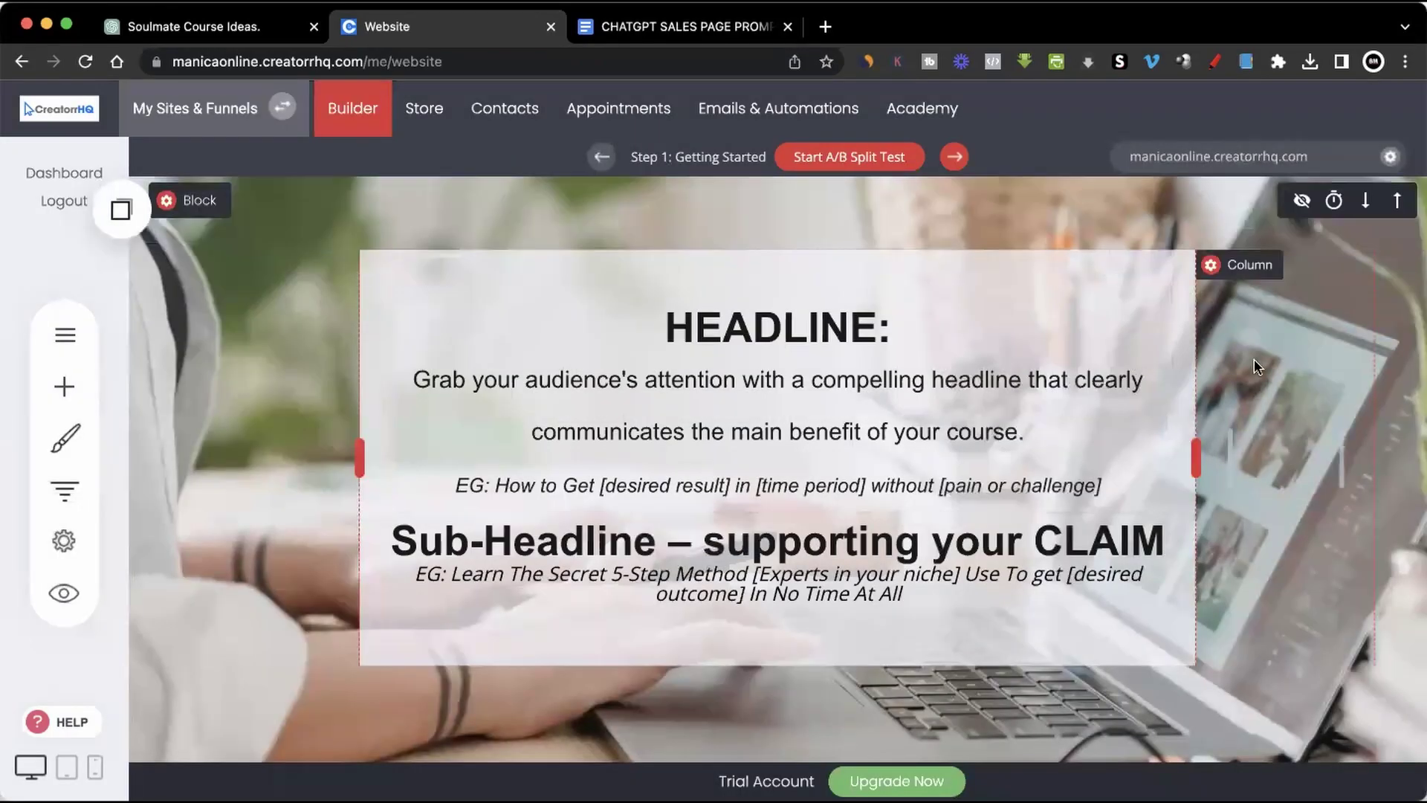
pyautogui.scroll(-8, 1255, 362)
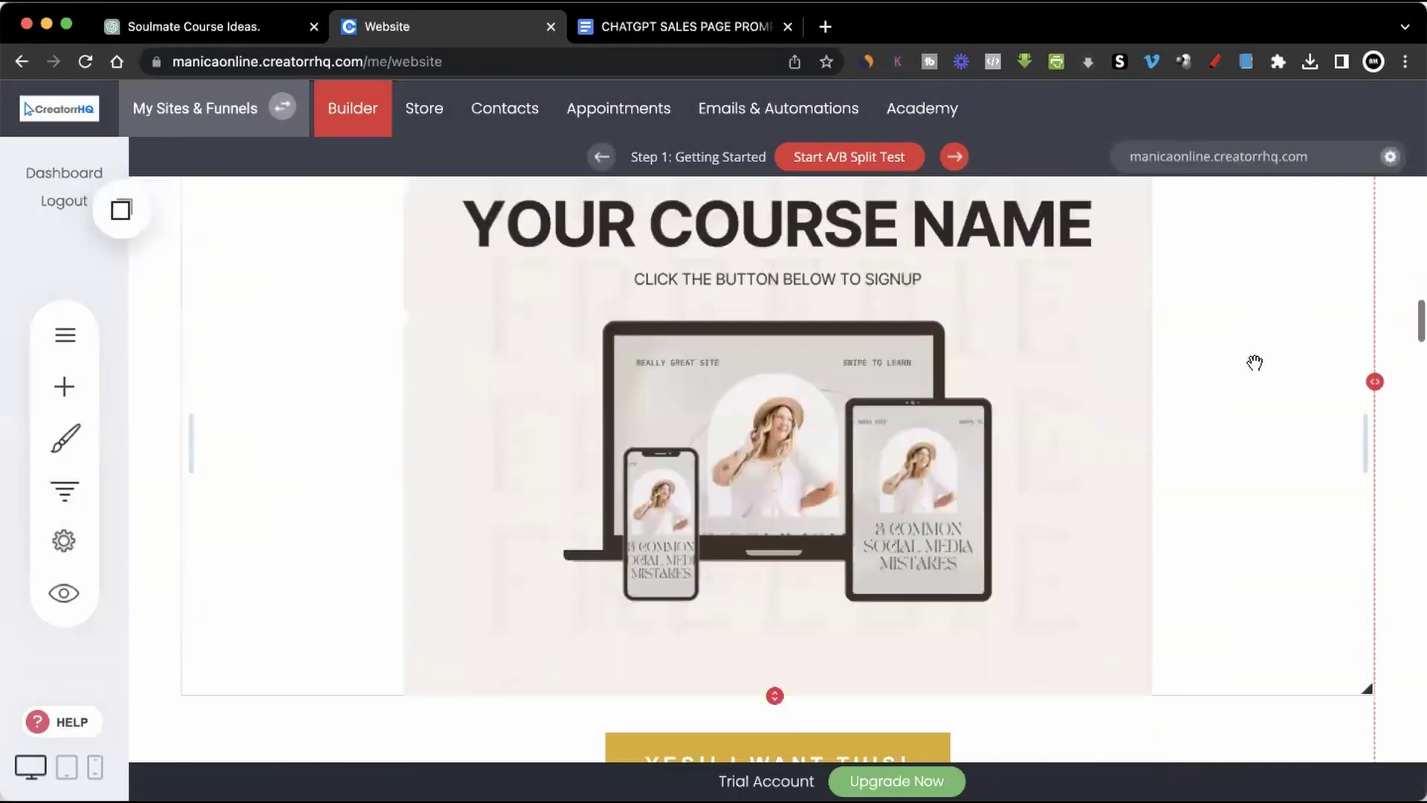
pyautogui.scroll(12, 1254, 362)
pyautogui.scroll(8, 1254, 362)
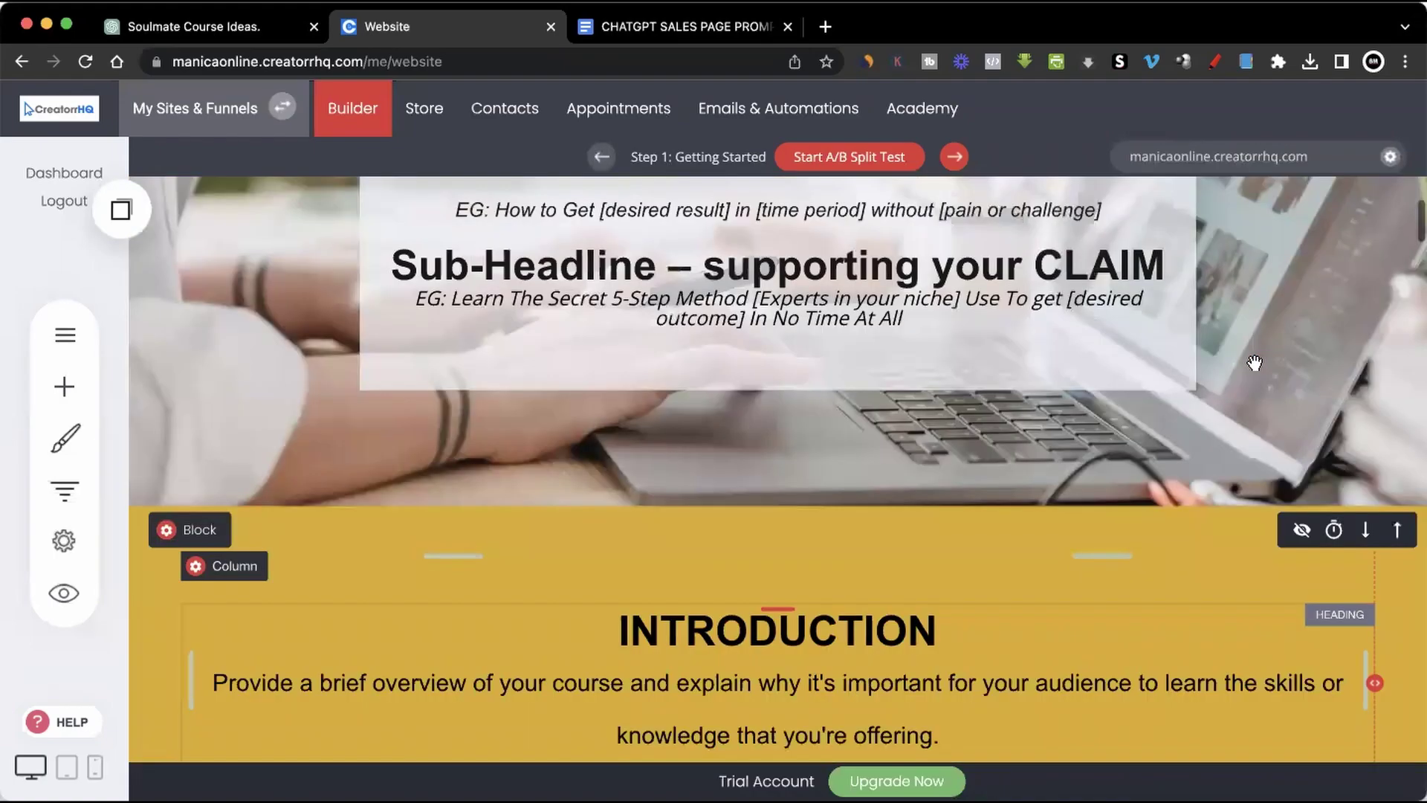
pyautogui.click(789, 382)
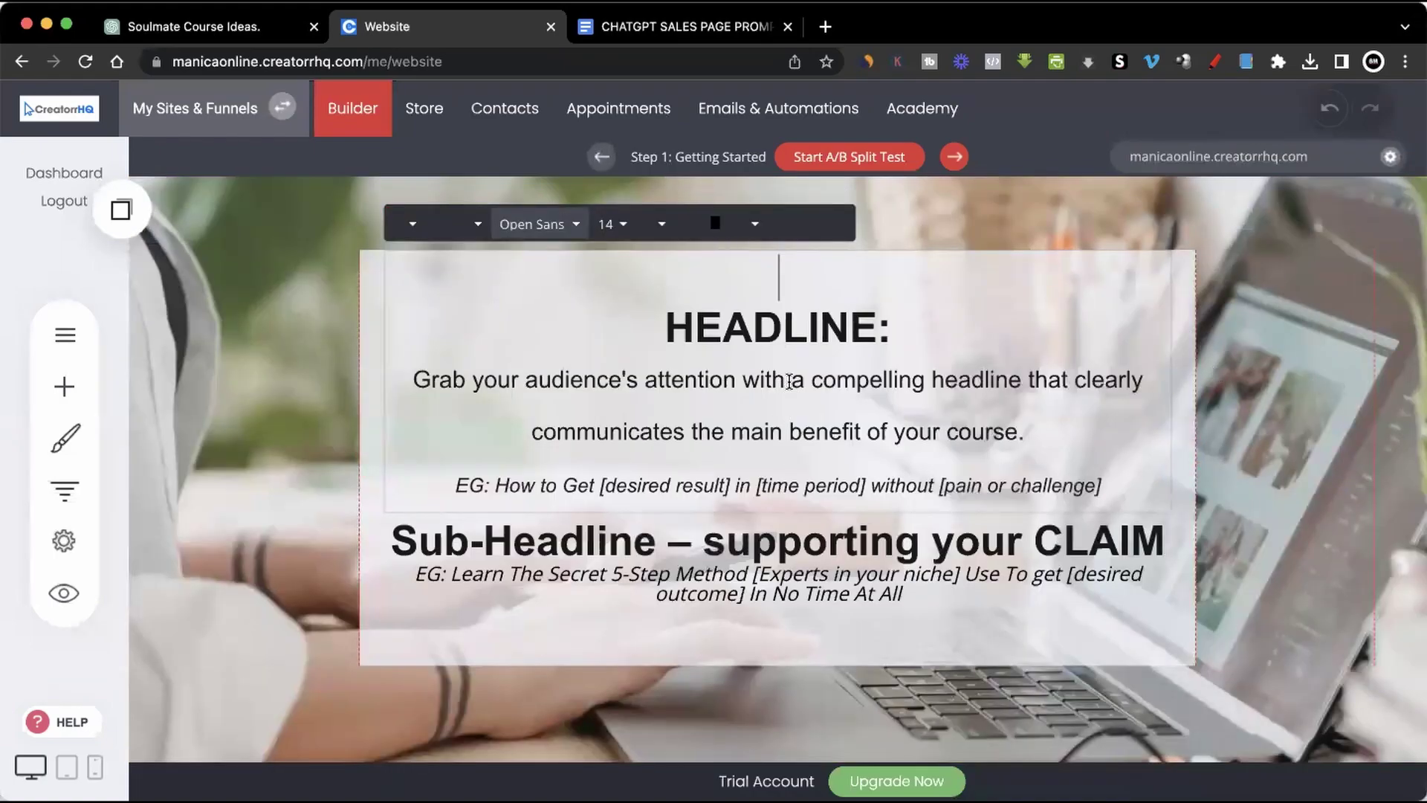
pyautogui.press('super+a')
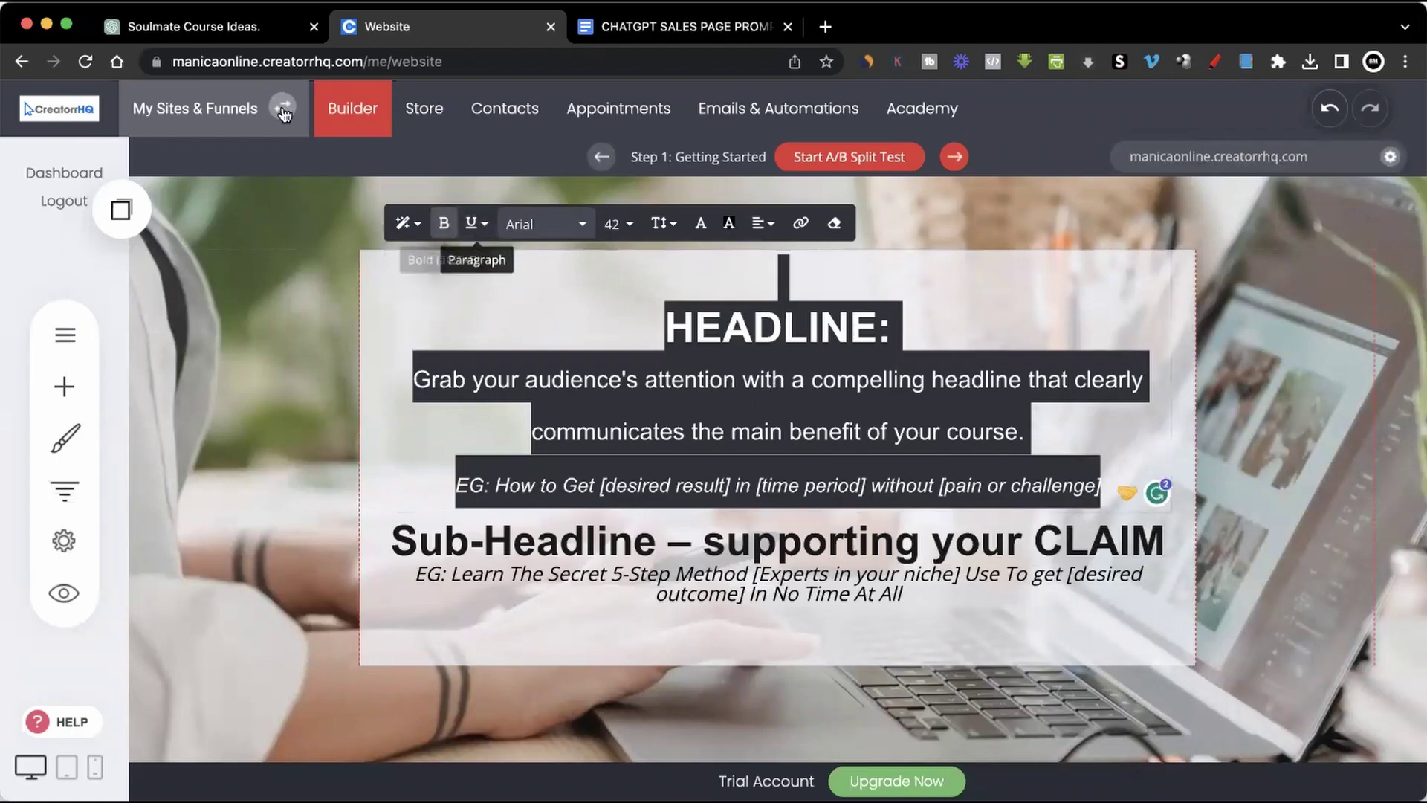
# Switch to ChatGPT and review the generated sales page copy, from the course heading through benefits, modules and key features.
pyautogui.click(234, 33)
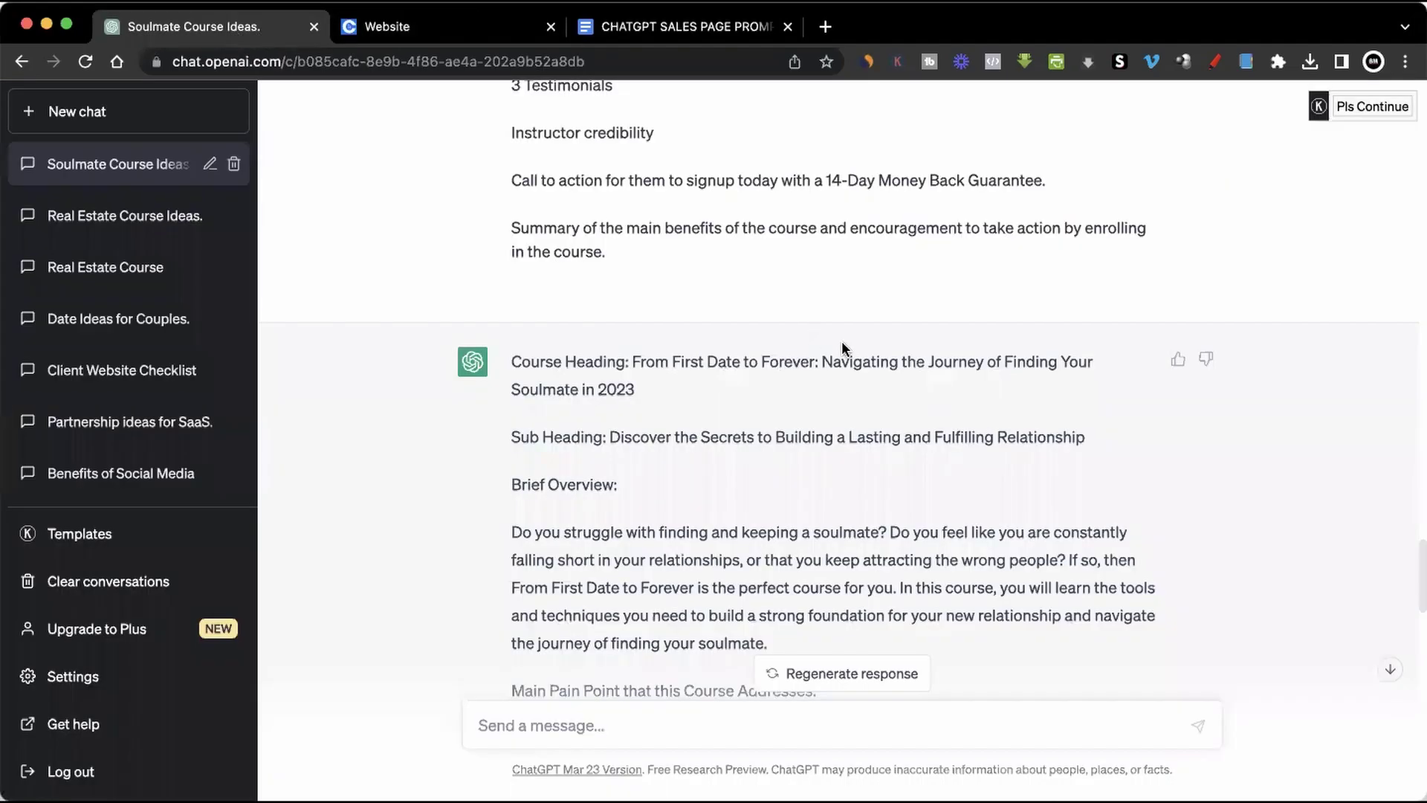
pyautogui.scroll(-5, 842, 341)
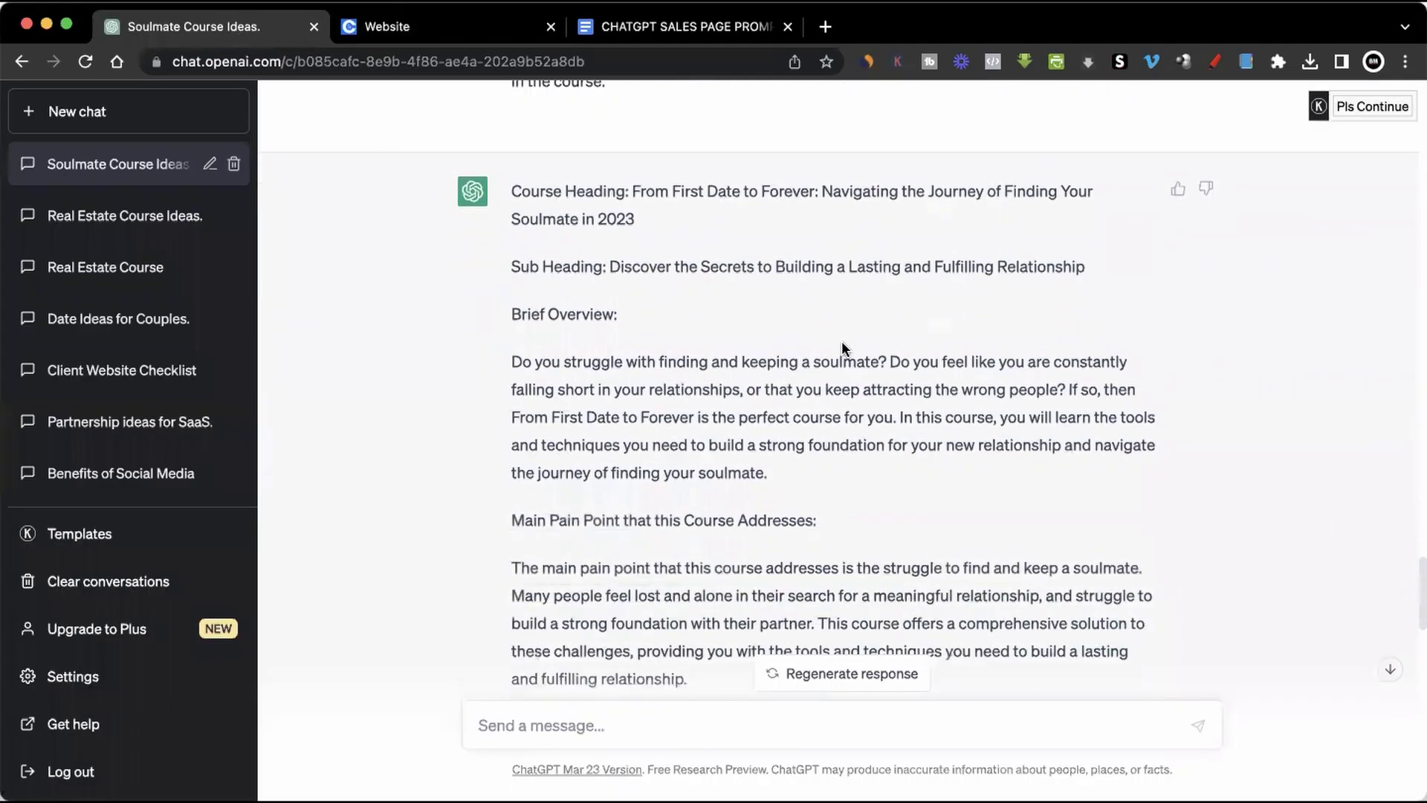
pyautogui.scroll(-3, 842, 343)
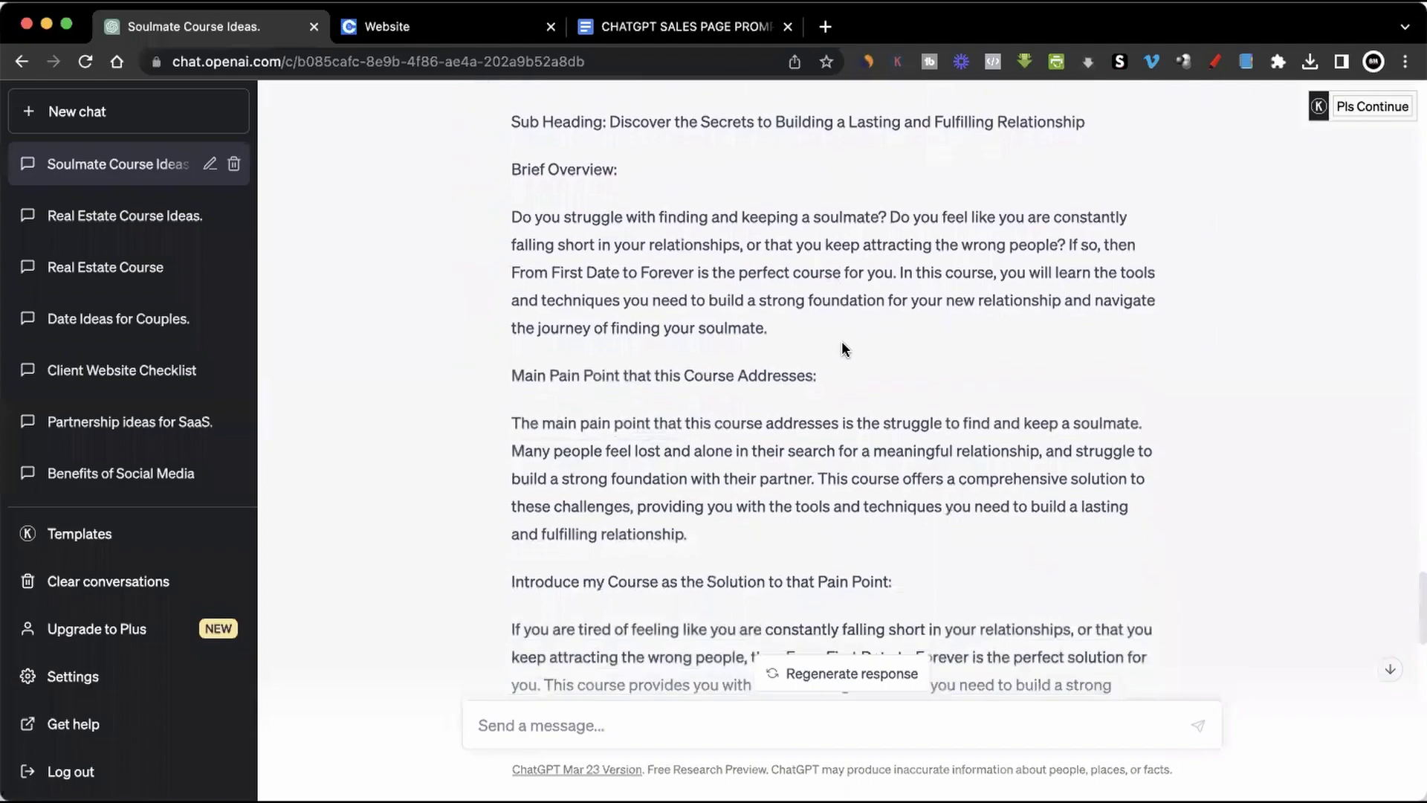
pyautogui.scroll(-20, 841, 346)
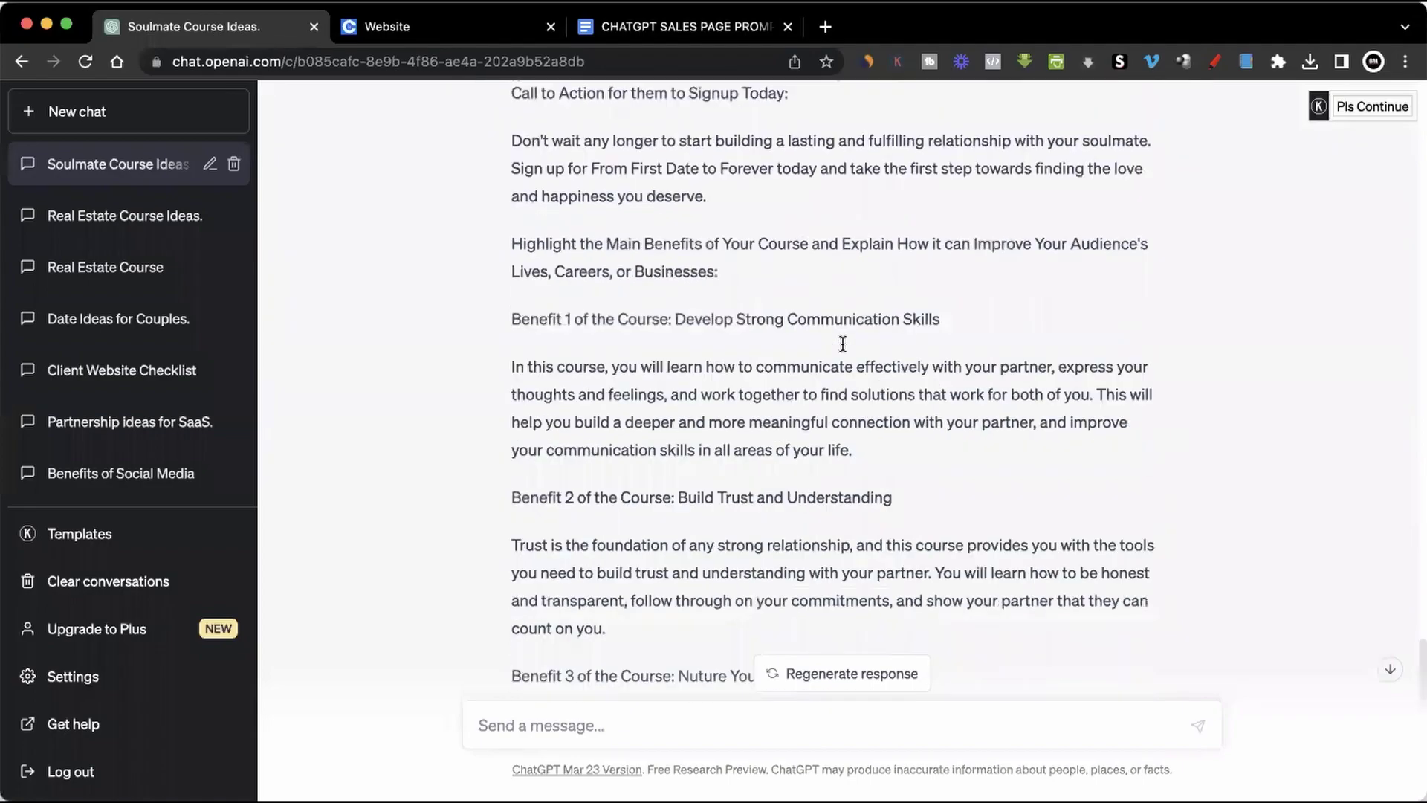
pyautogui.scroll(-16, 842, 343)
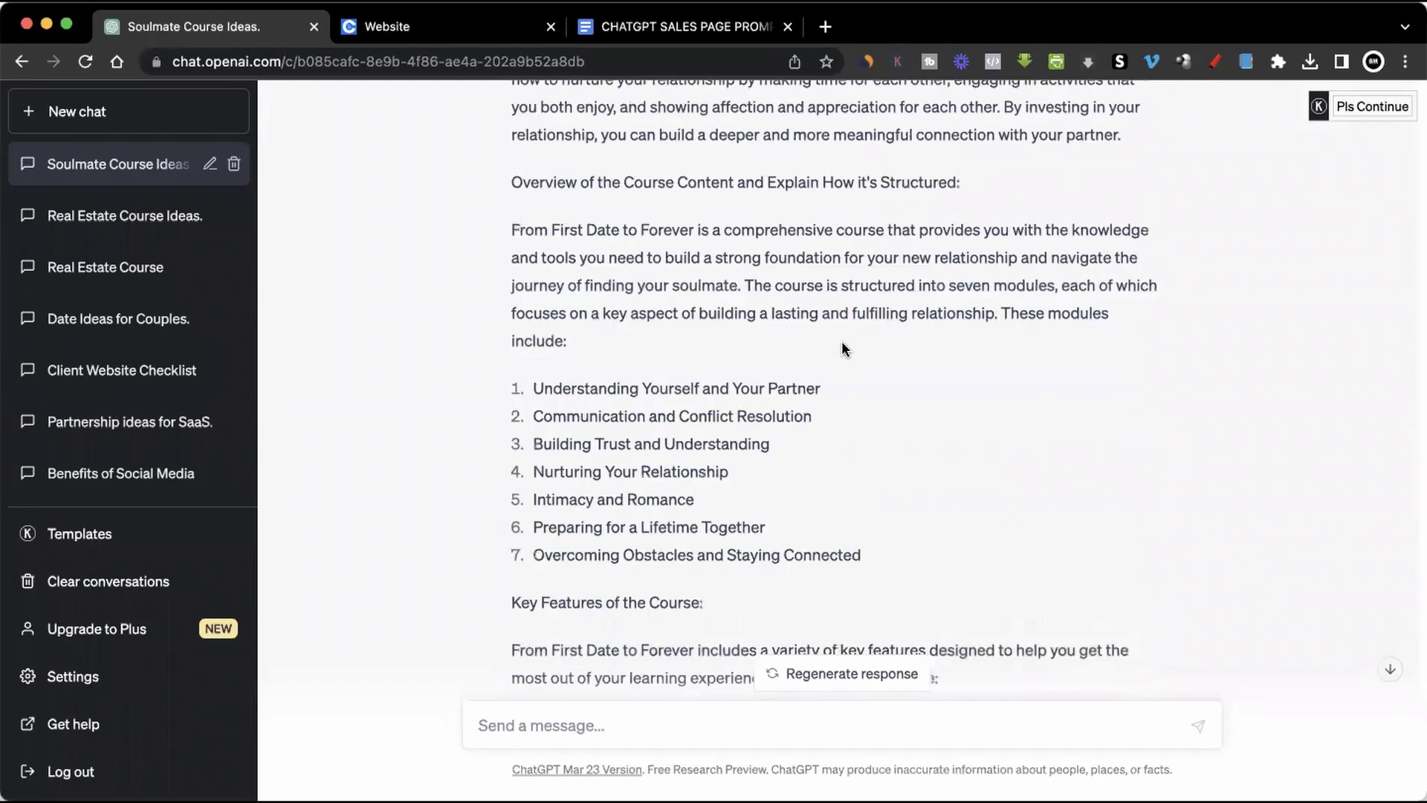
pyautogui.scroll(20, 841, 346)
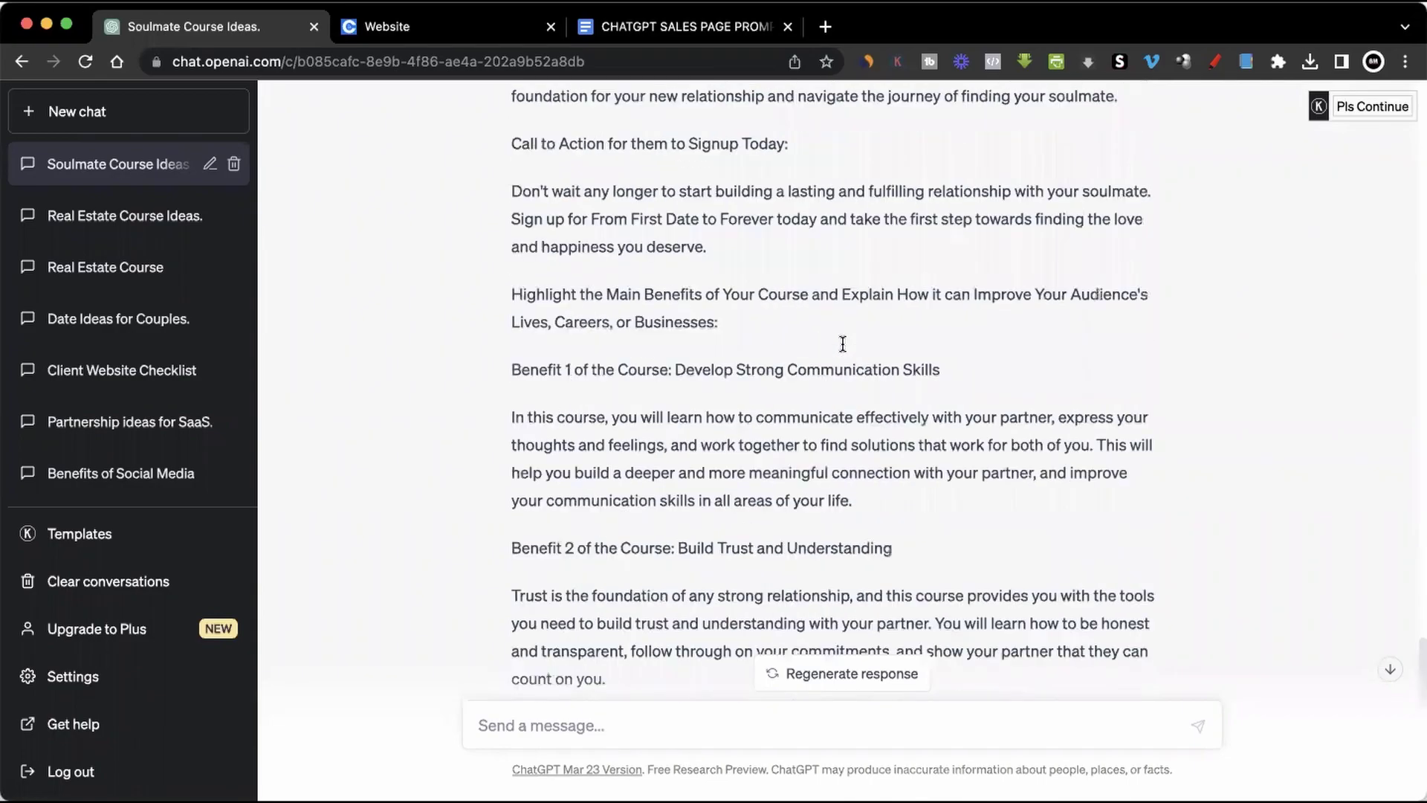
pyautogui.scroll(20, 842, 343)
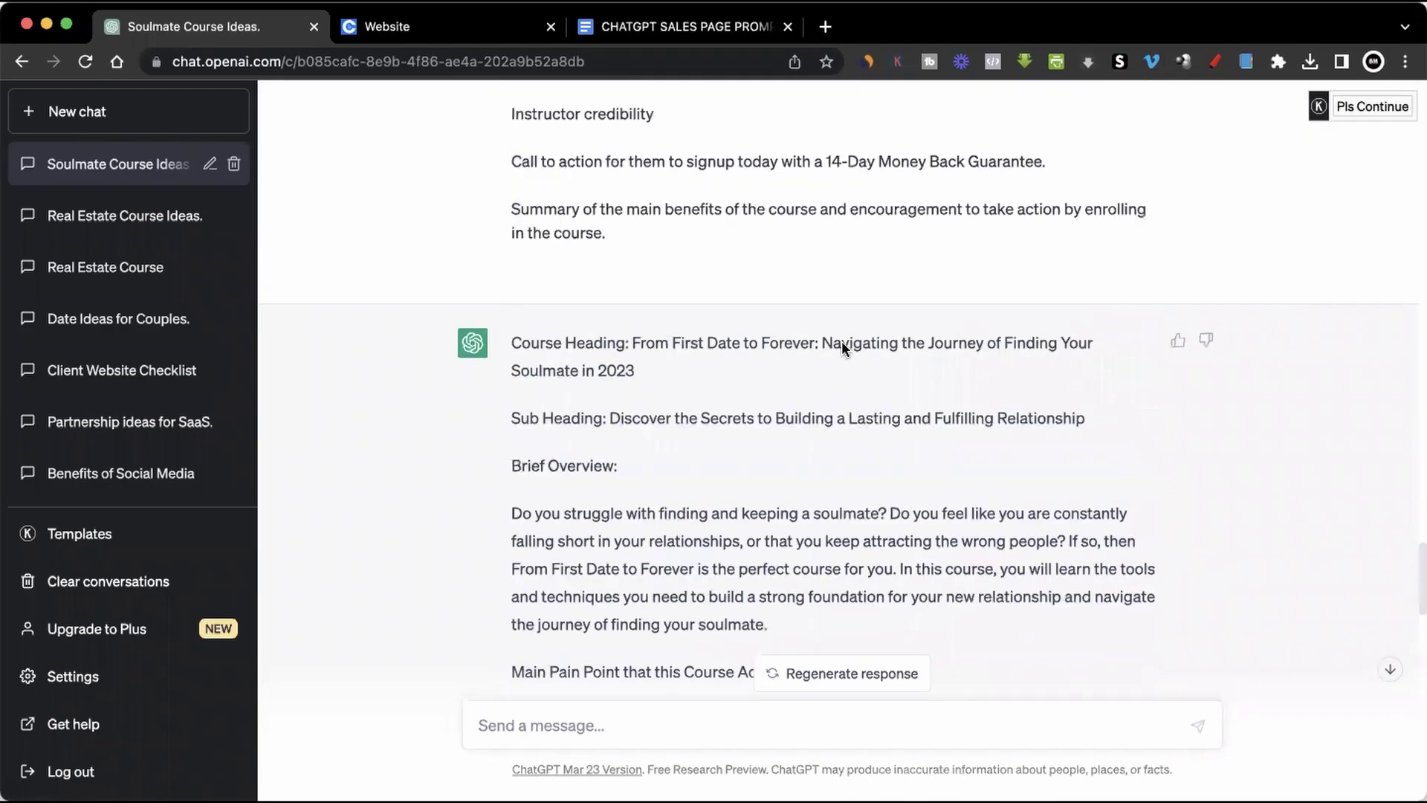
pyautogui.scroll(-2, 842, 348)
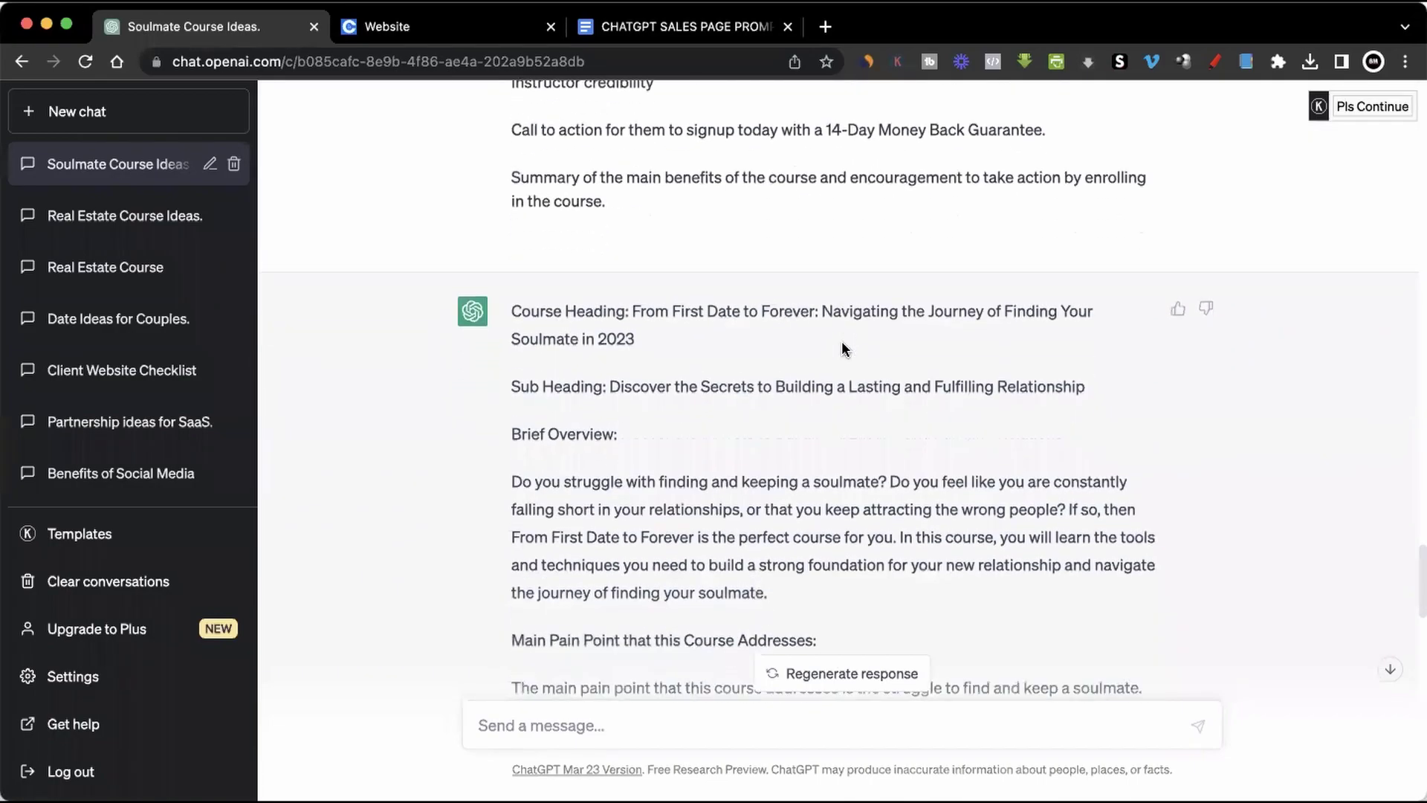
# Copy the course heading "From First Date to Forever: Navigating the Journey of Finding Your Soulmate in 2023" and return to the CreatorrHQ builder.
pyautogui.click(639, 311)
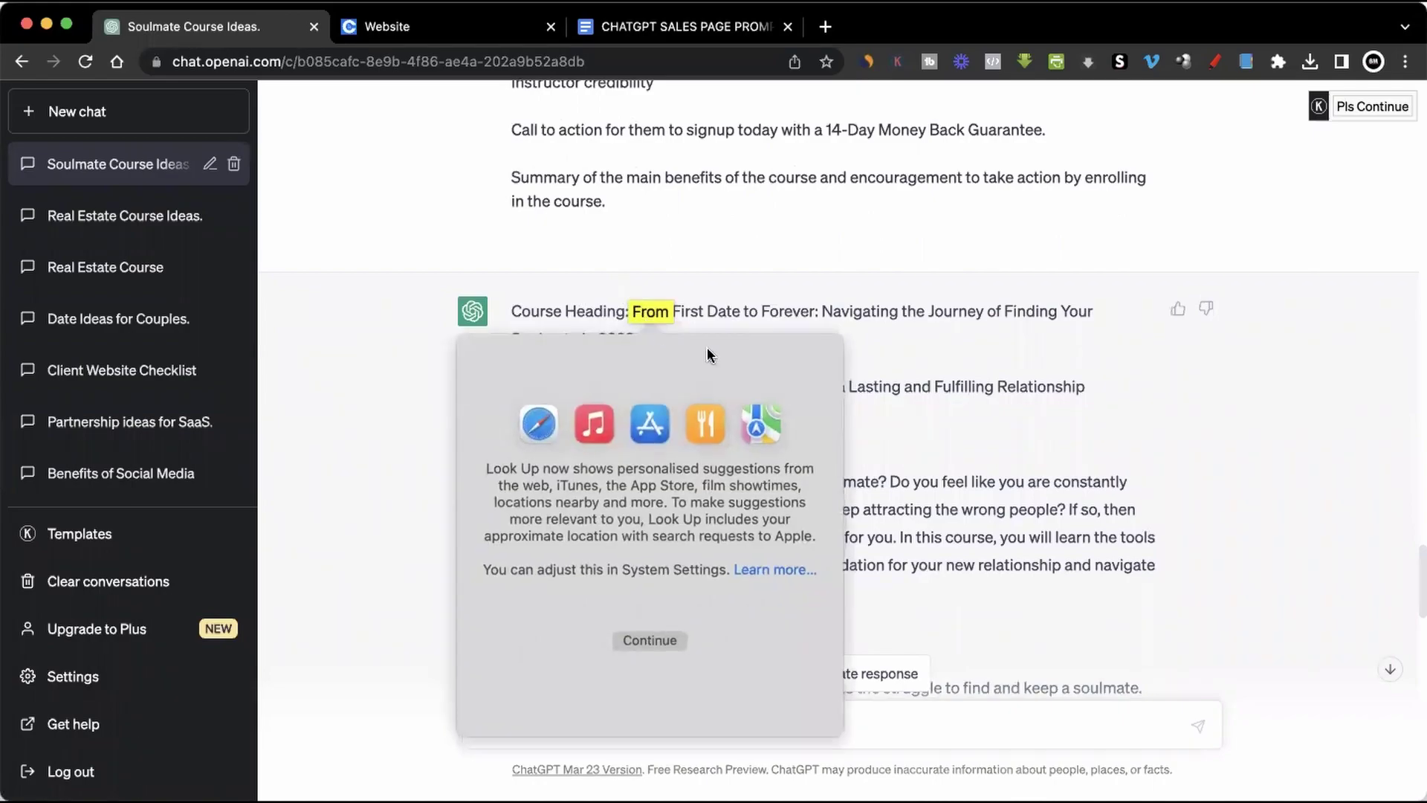
pyautogui.moveTo(631, 311); pyautogui.dragTo(667, 327)
pyautogui.press('super+c')
pyautogui.hotkey('ctrl', 'Tab')
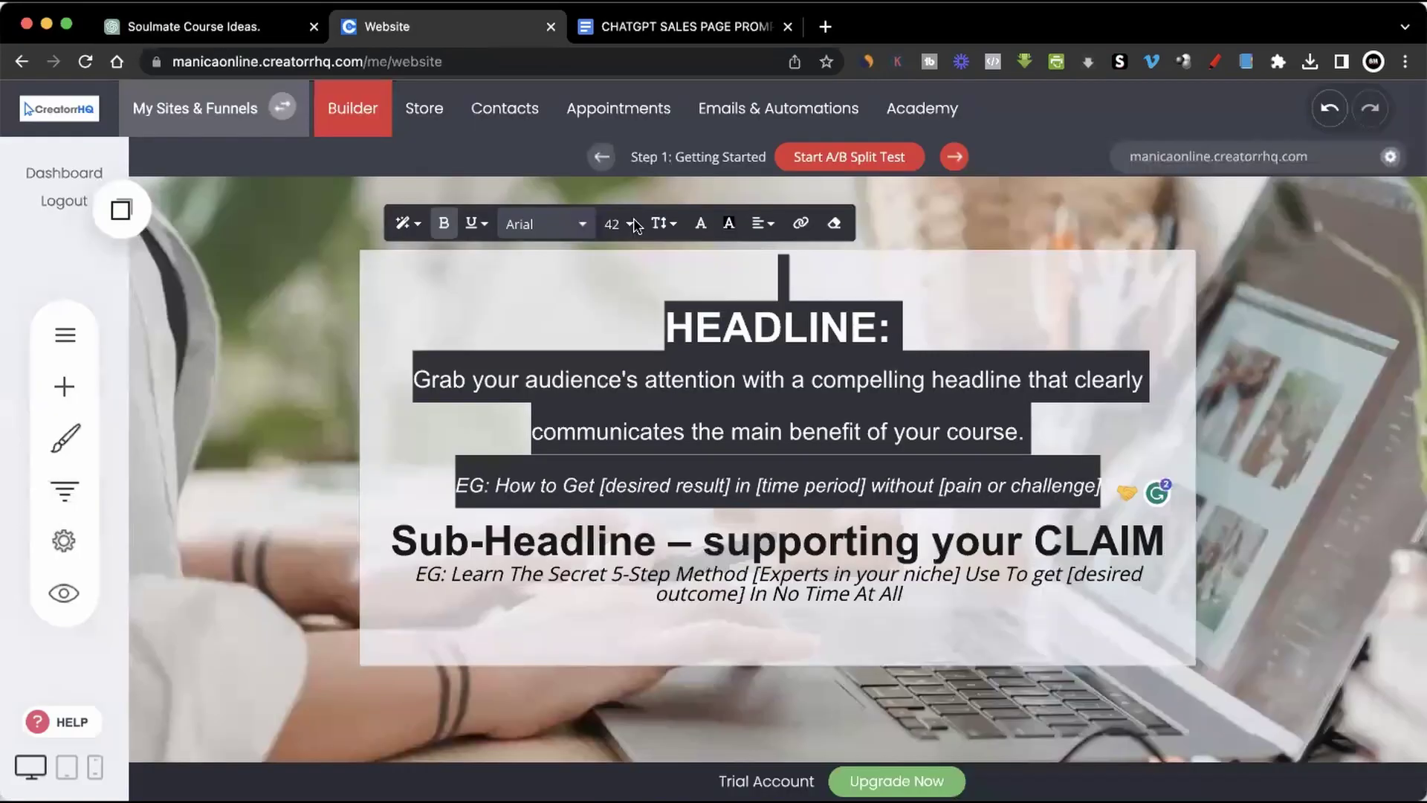
# Insert the copied course heading in the first block's headline and delete the placeholder headline, description and example text.
pyautogui.click(694, 324)
pyautogui.click(669, 323)
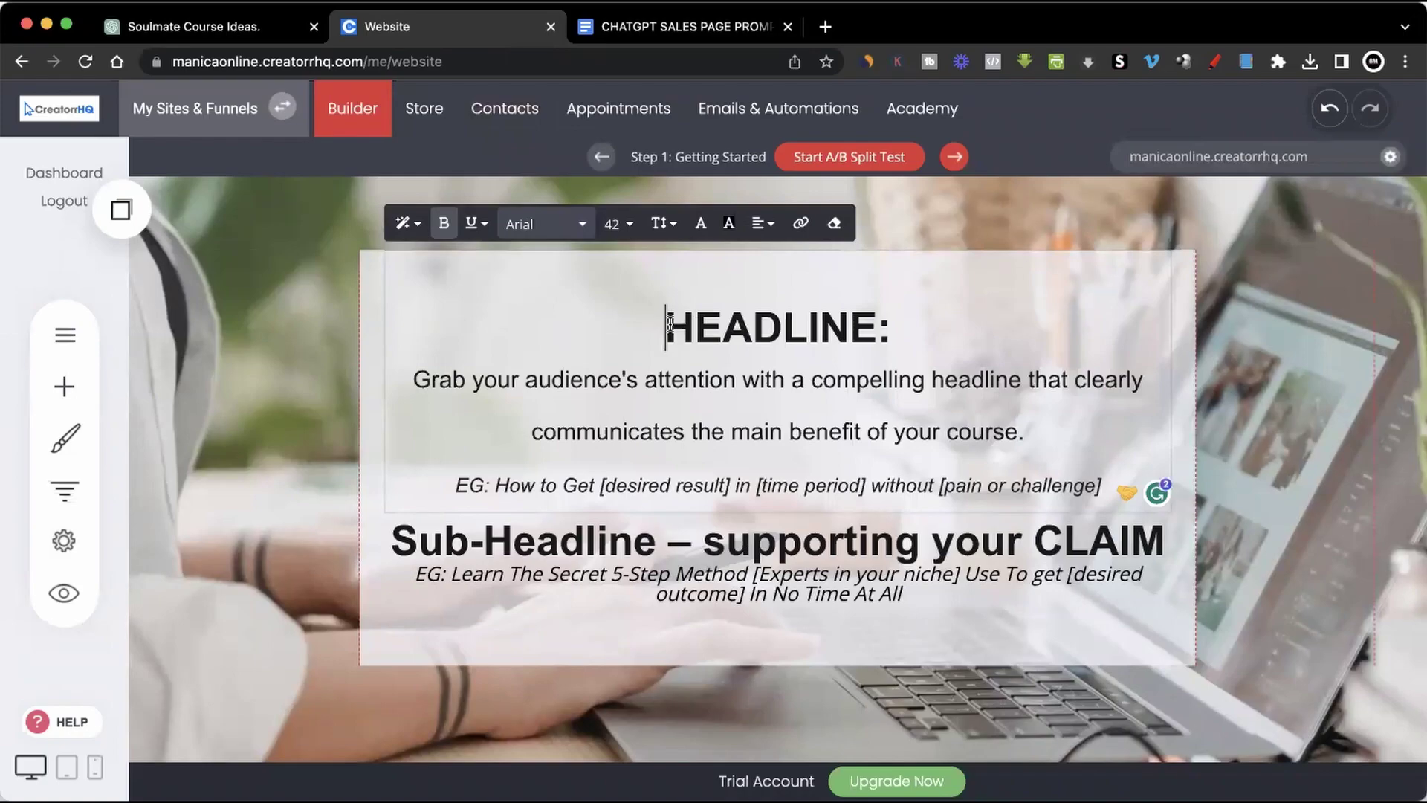
pyautogui.press('super+v')
pyautogui.hotkey('shift', 'Down')
pyautogui.hotkey('shift', 'Down')
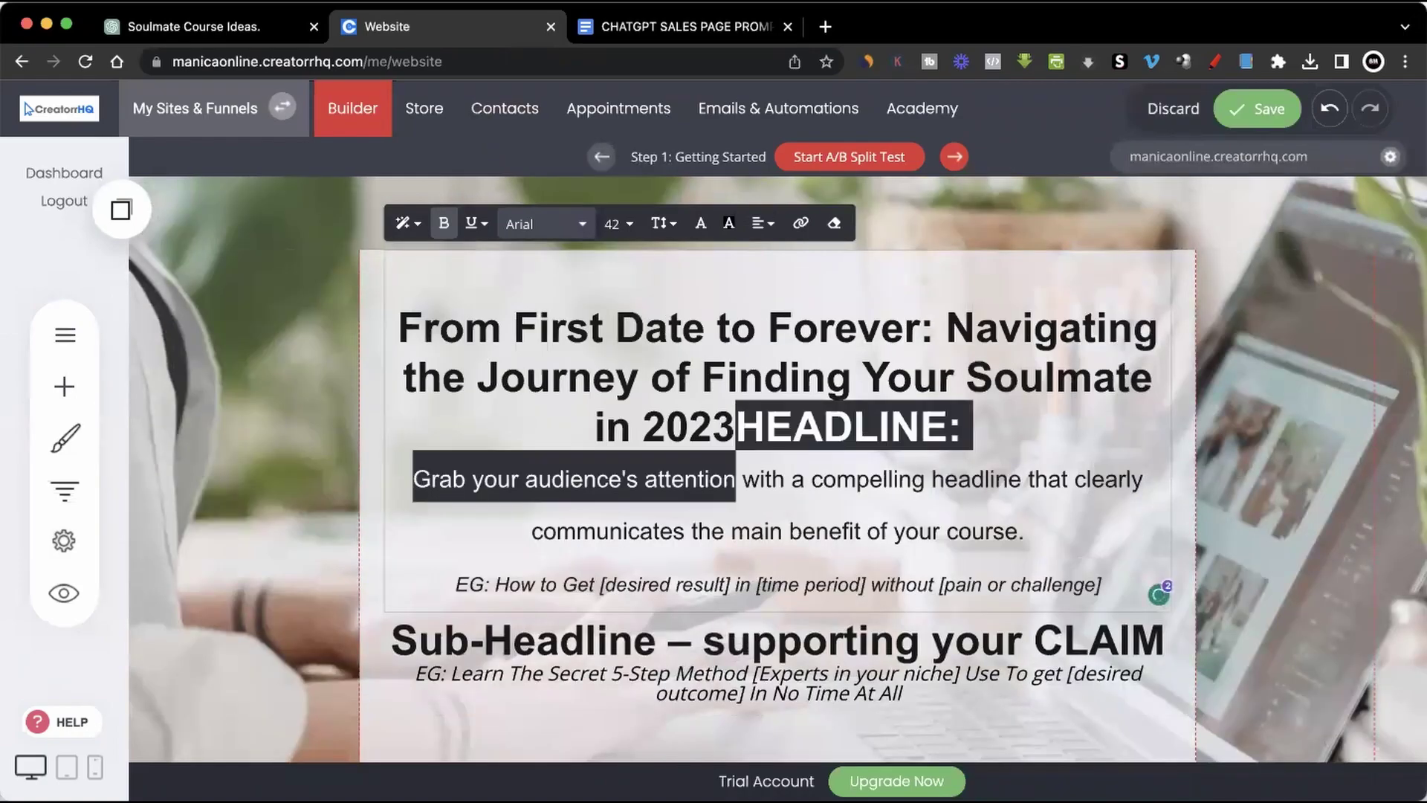
pyautogui.hotkey('shift', 'Down')
pyautogui.hotkey('shift', 'Down')
pyautogui.press('BackSpace')
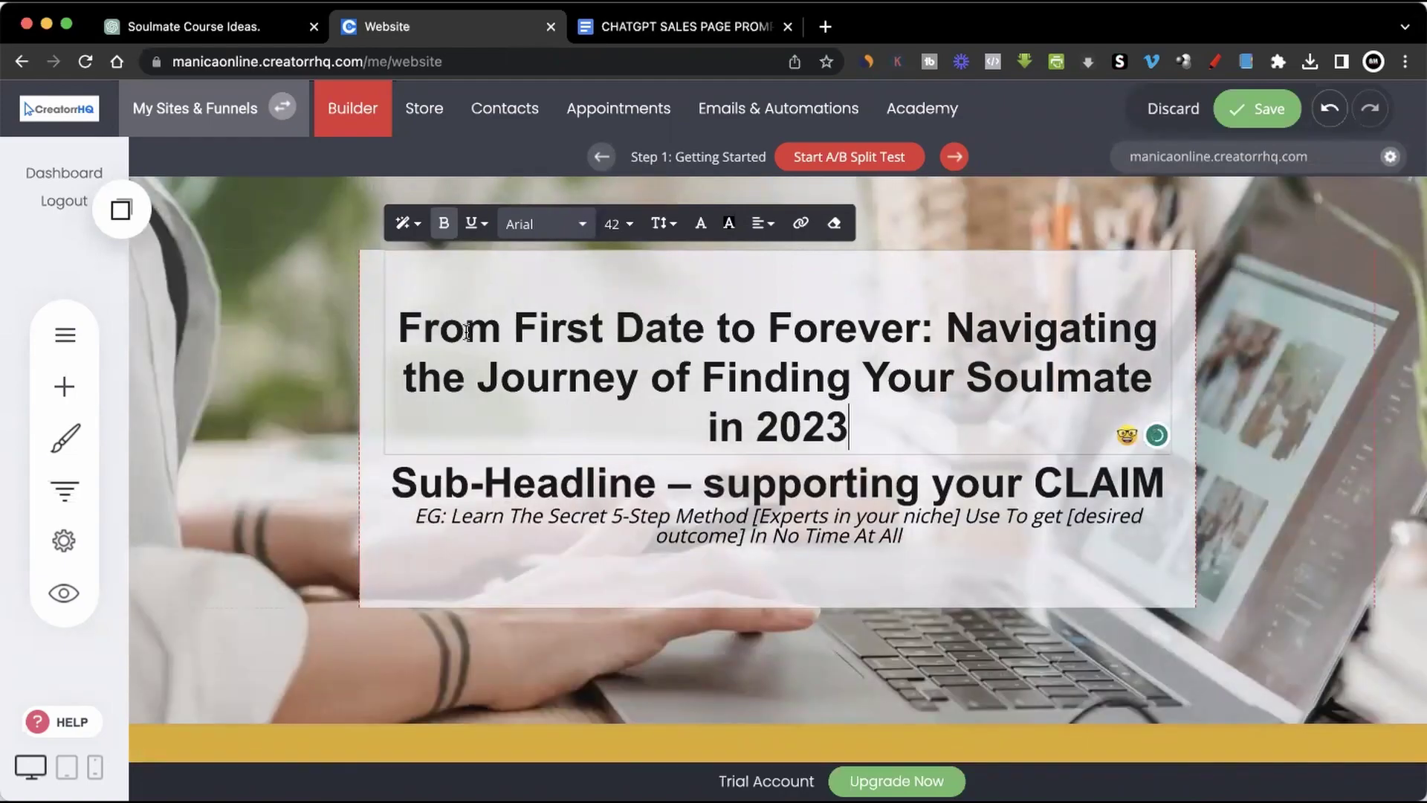
# Replace the sub-headline placeholder with ChatGPT's sub heading "Discover the Secrets to Building a Lasting and Fulfilling Relationship".
pyautogui.click(210, 28)
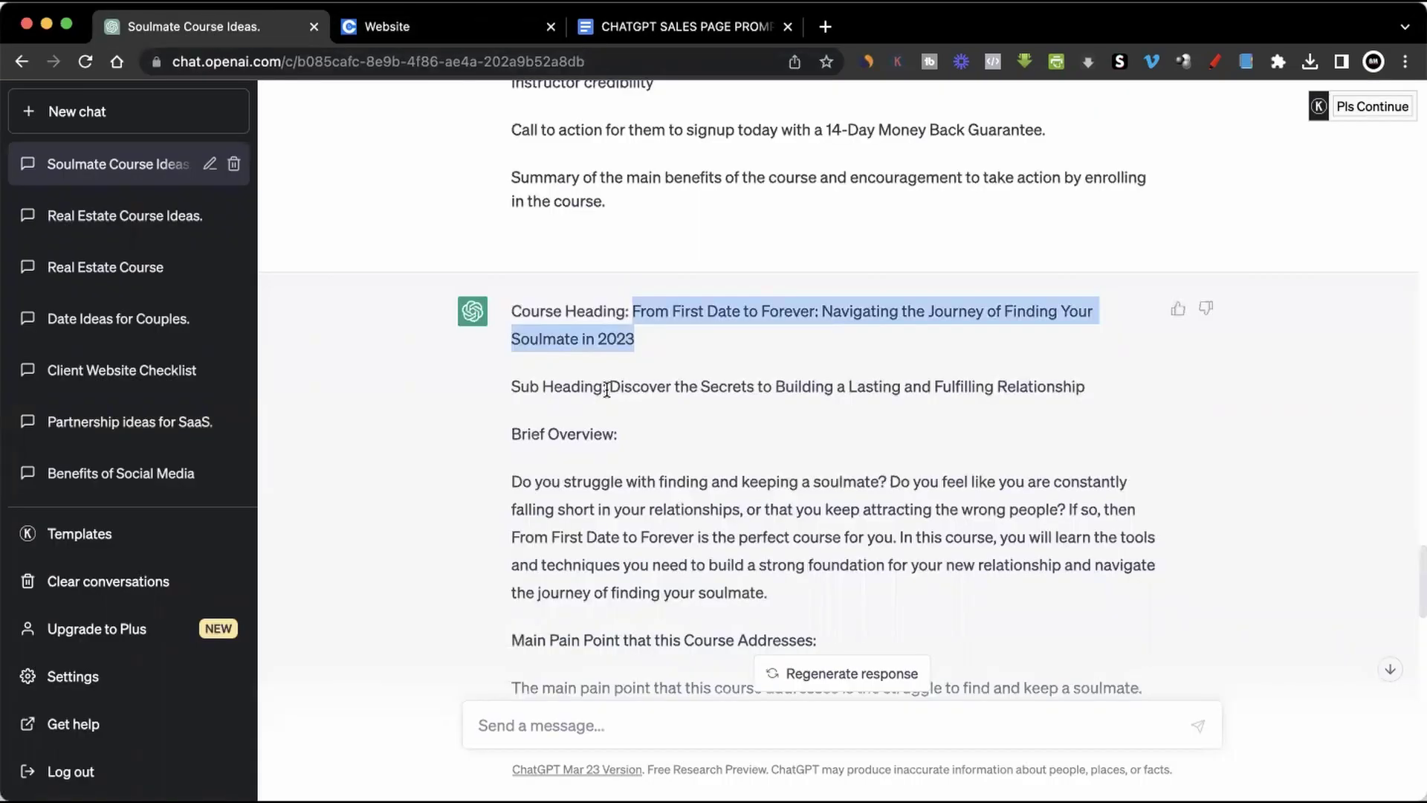
pyautogui.moveTo(610, 386); pyautogui.dragTo(1130, 406)
pyautogui.press('super+c')
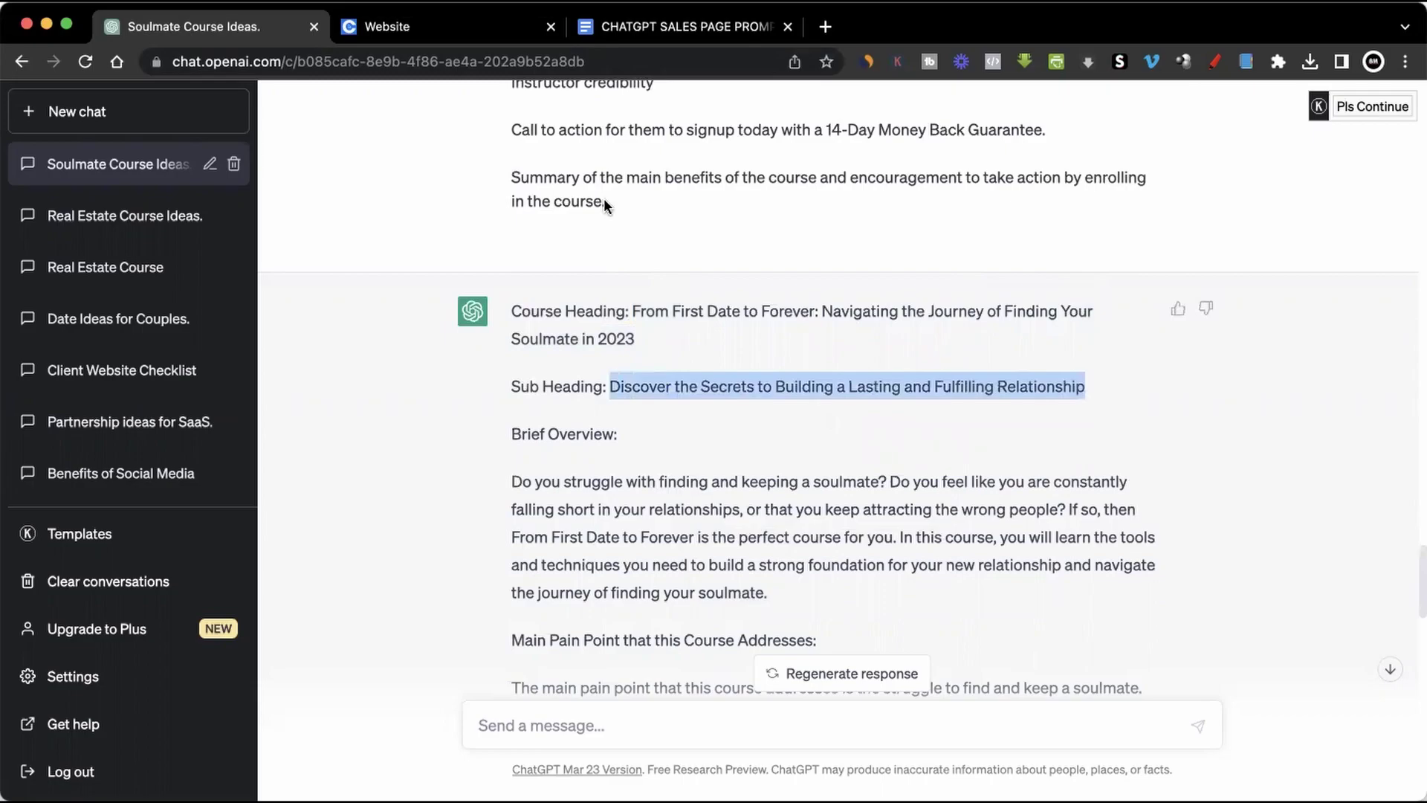
pyautogui.click(442, 28)
pyautogui.tripleClick(654, 484)
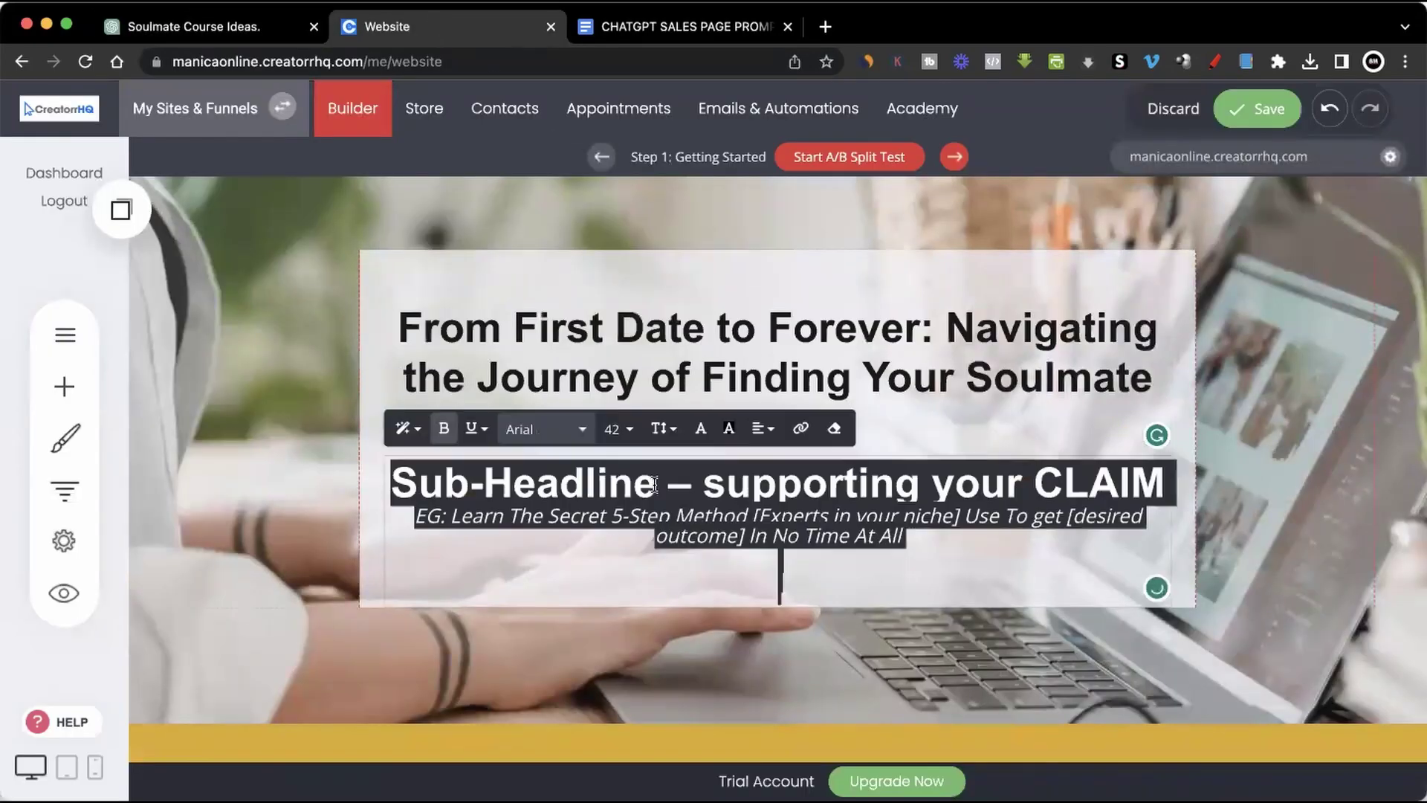
pyautogui.press('BackSpace')
pyautogui.press('super+v')
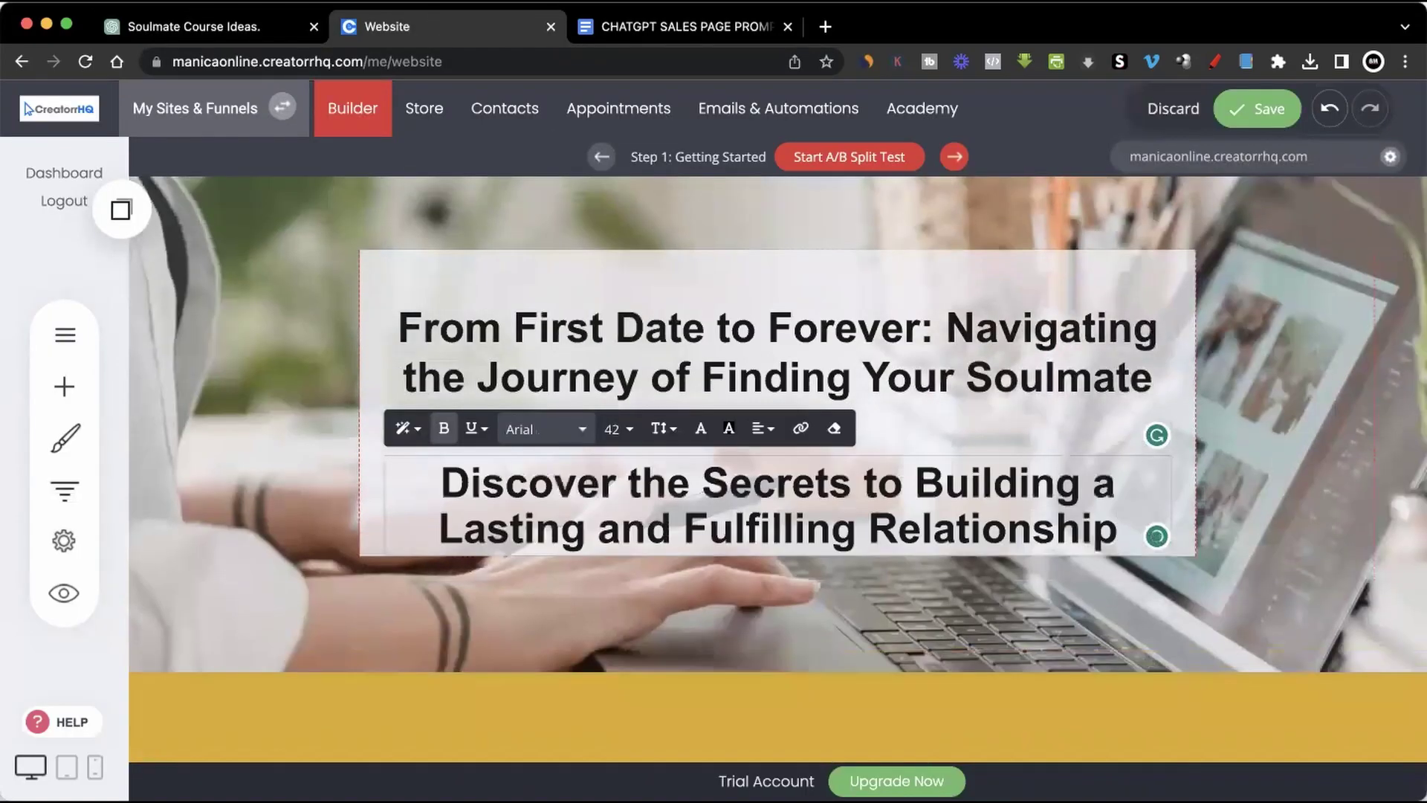
# Set the sub-headline's font size to 22 and save the page.
pyautogui.press('super+a')
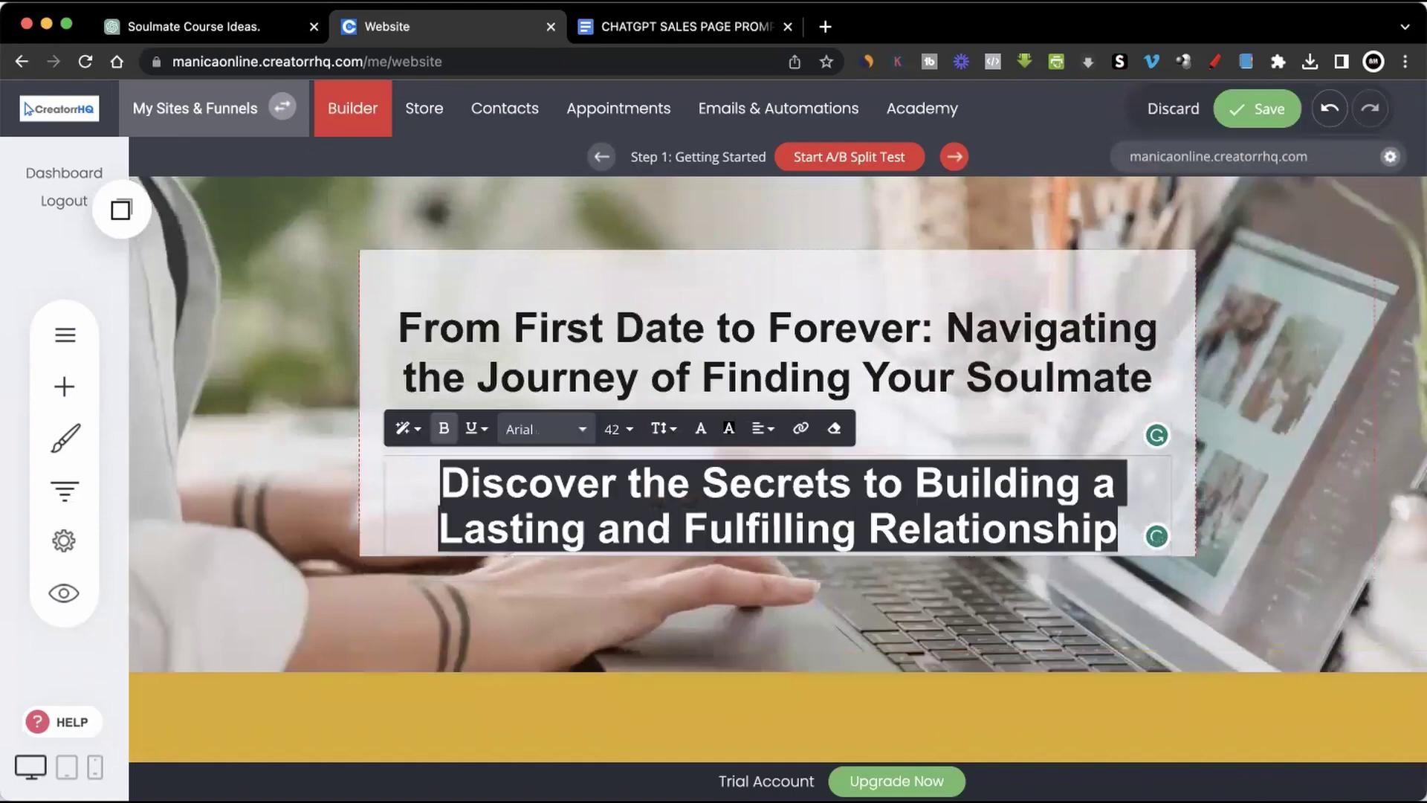
pyautogui.click(628, 431)
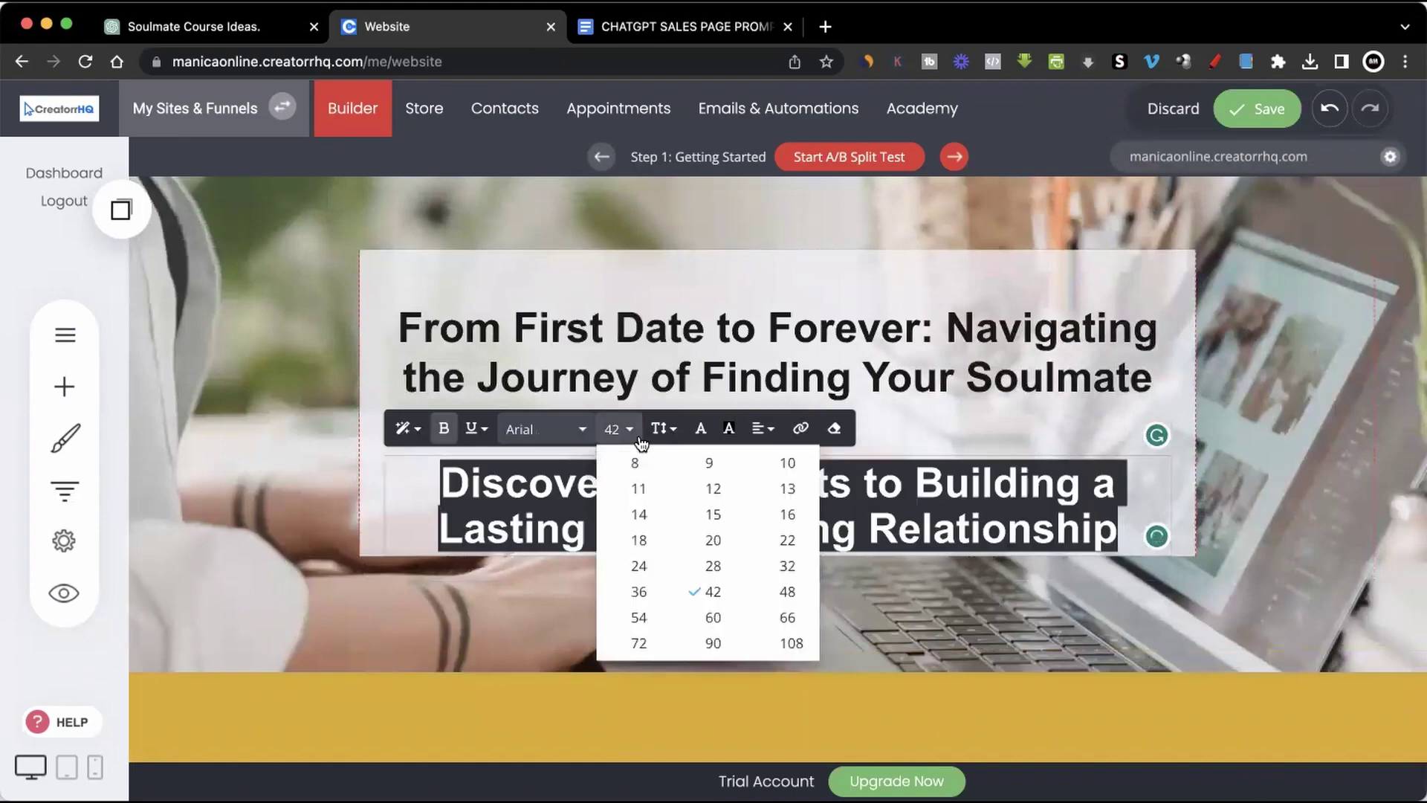
pyautogui.click(786, 540)
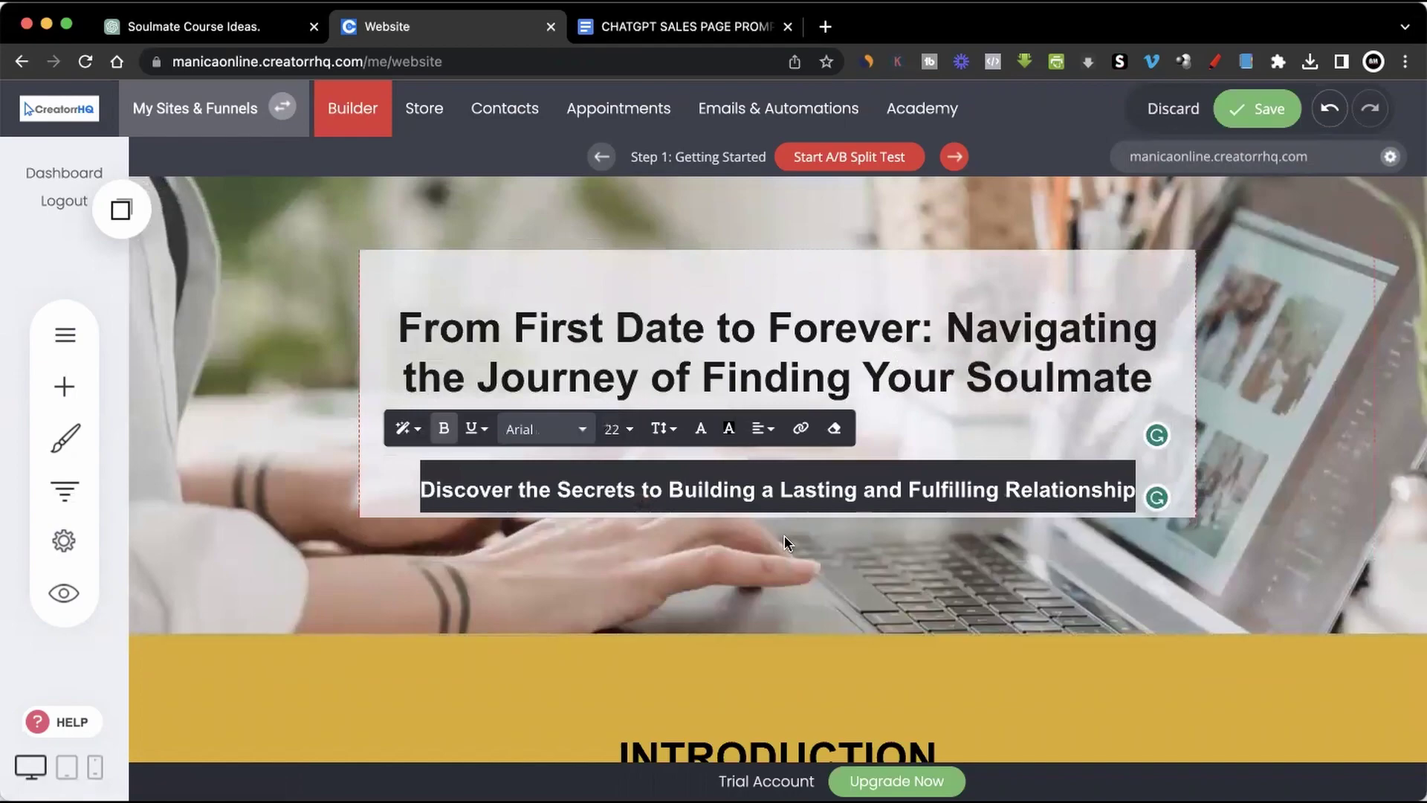
pyautogui.click(992, 418)
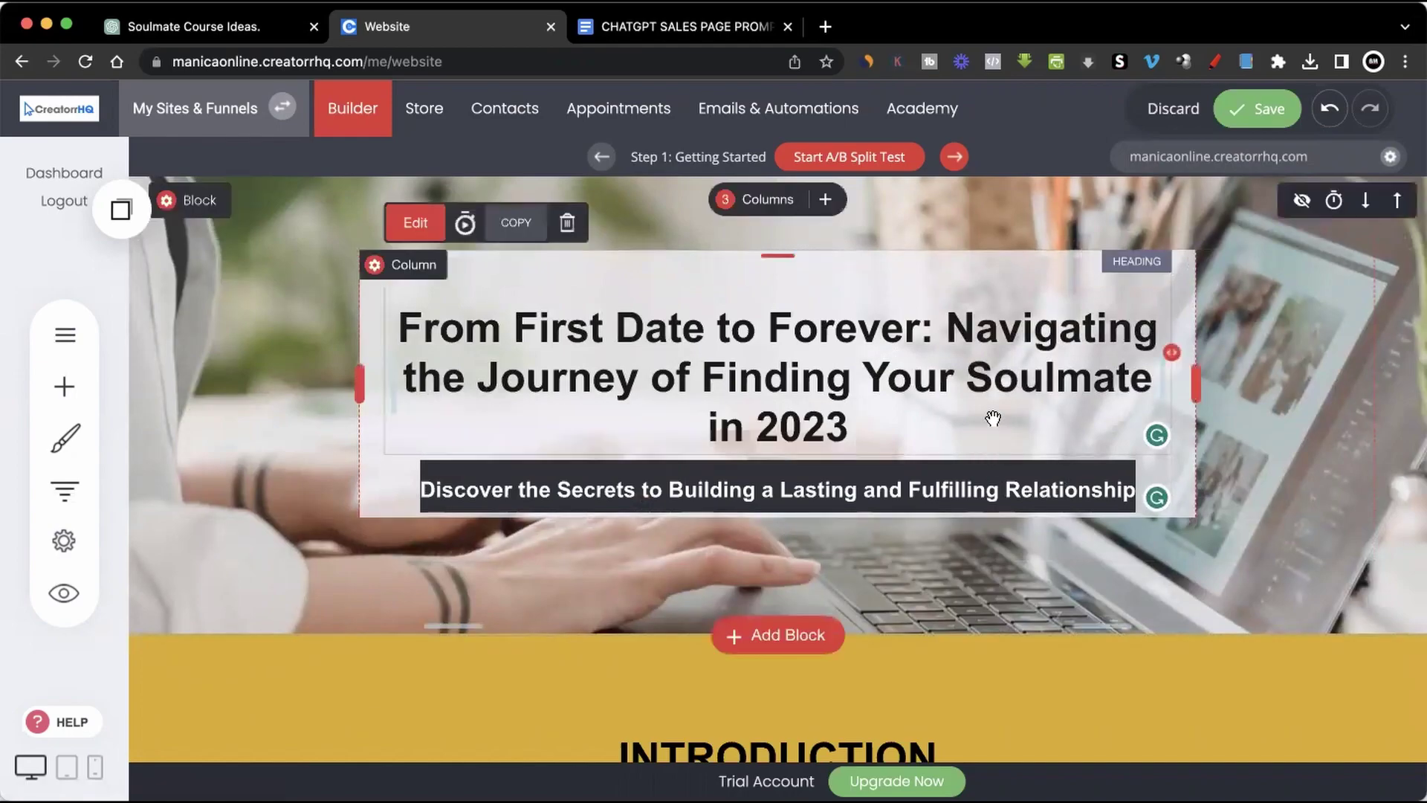
pyautogui.click(1264, 338)
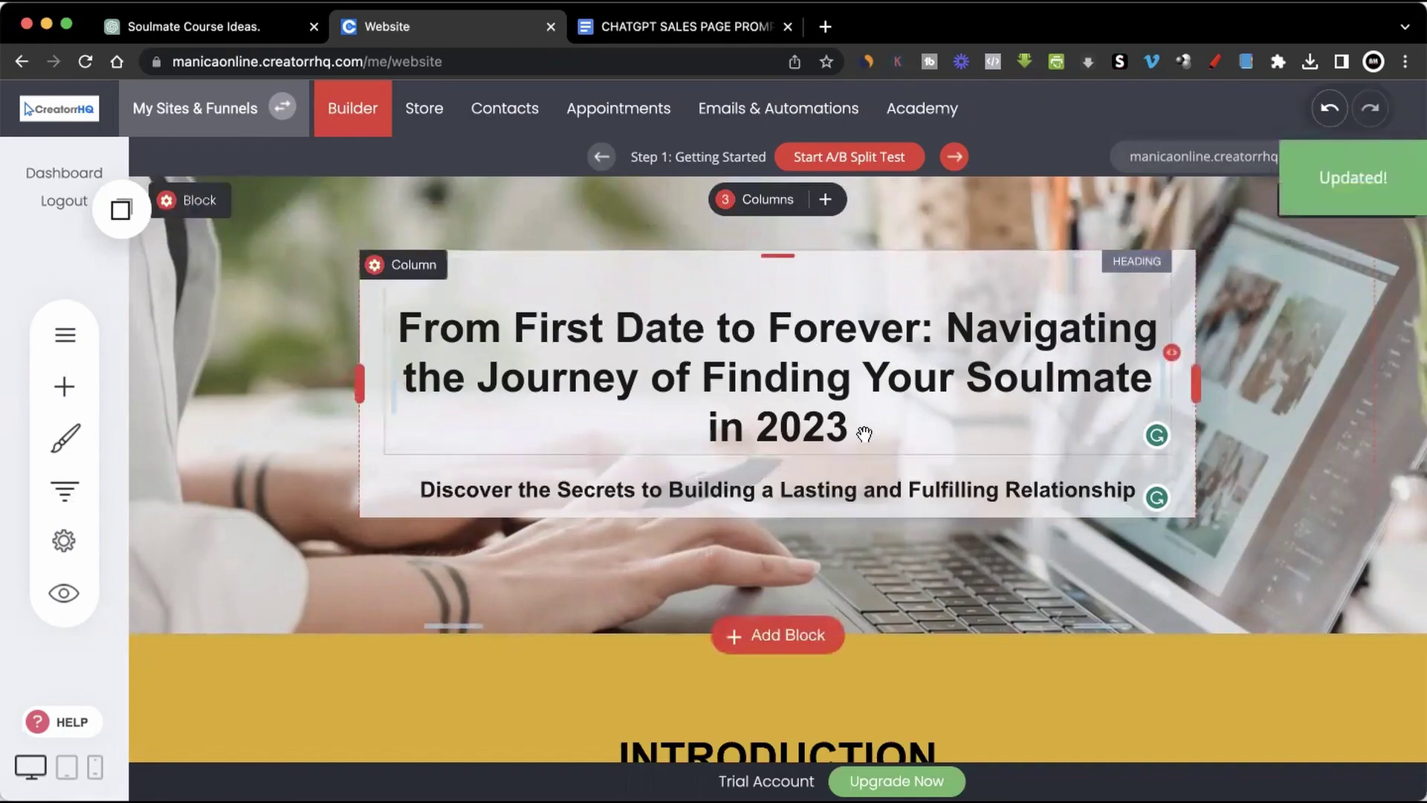
# Replace the first block's background image with the happy couple selfie photo from the file manager.
pyautogui.scroll(-1, 777, 543)
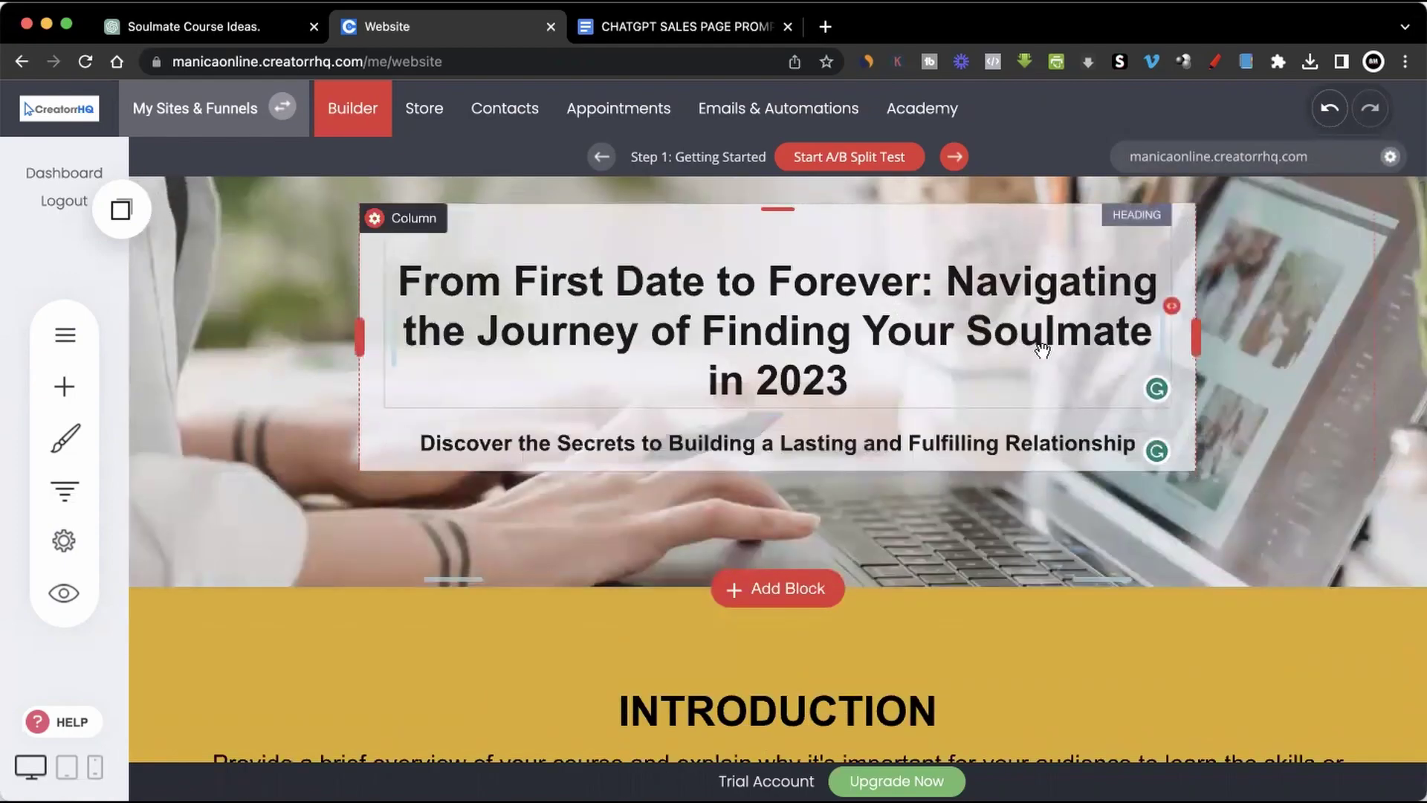
pyautogui.scroll(1, 1043, 349)
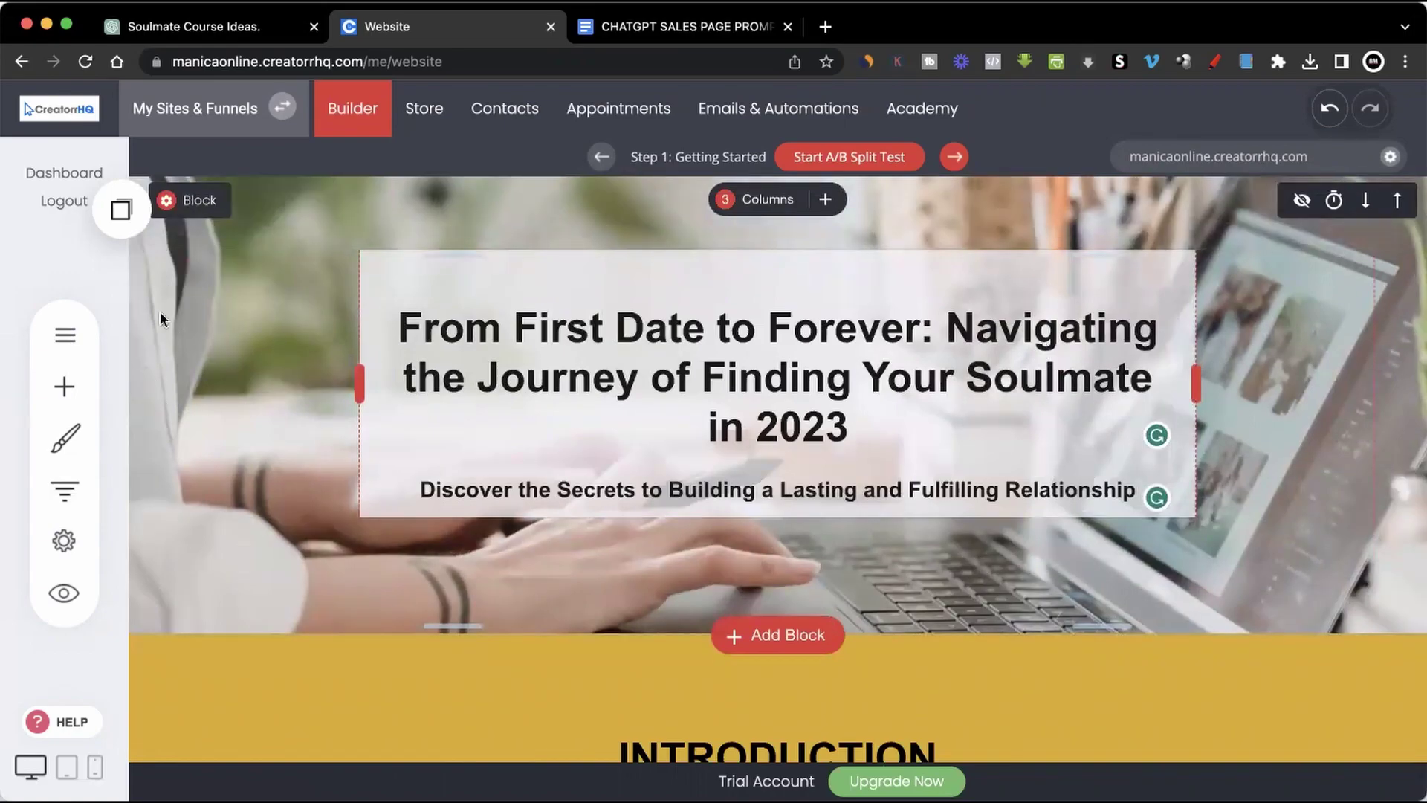
pyautogui.click(171, 208)
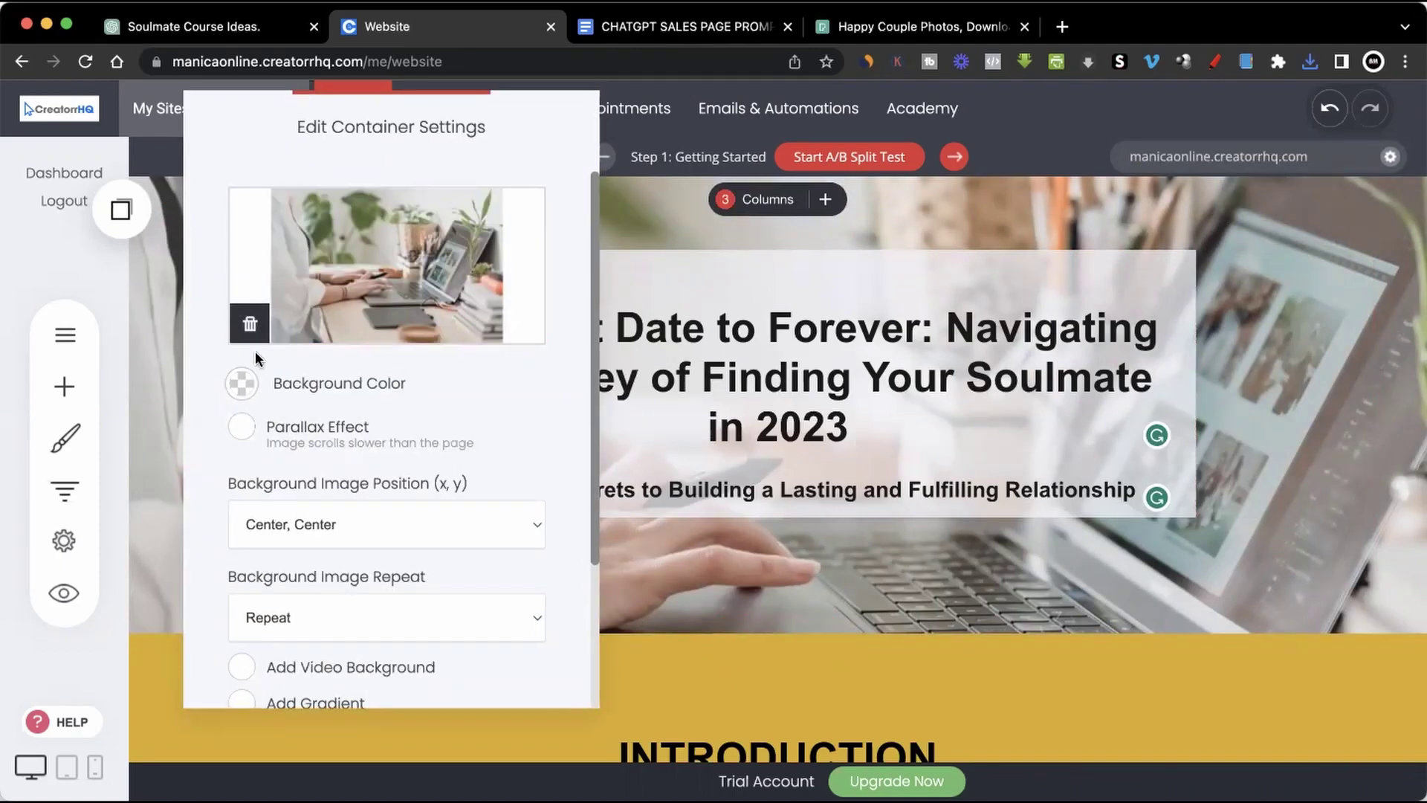
pyautogui.click(250, 327)
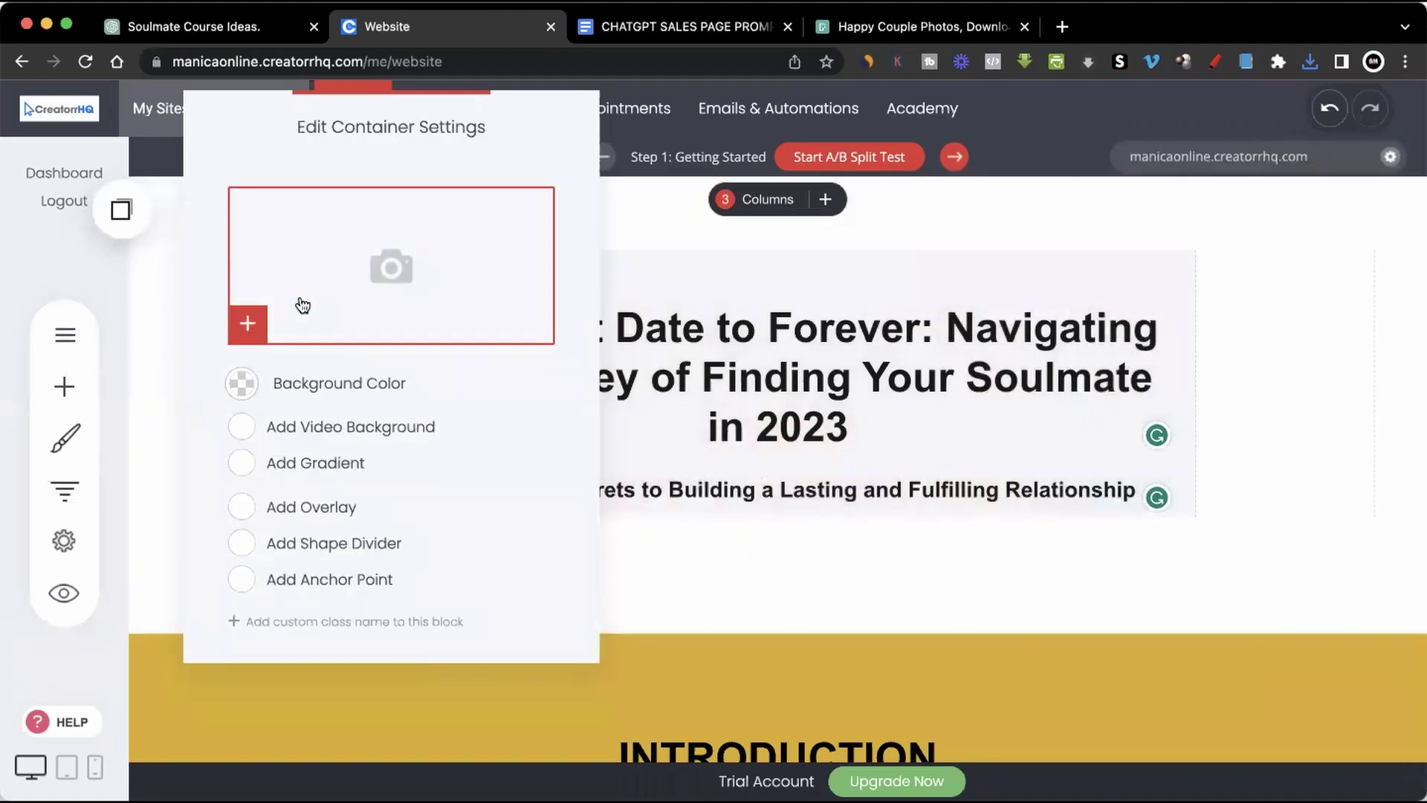
pyautogui.click(303, 304)
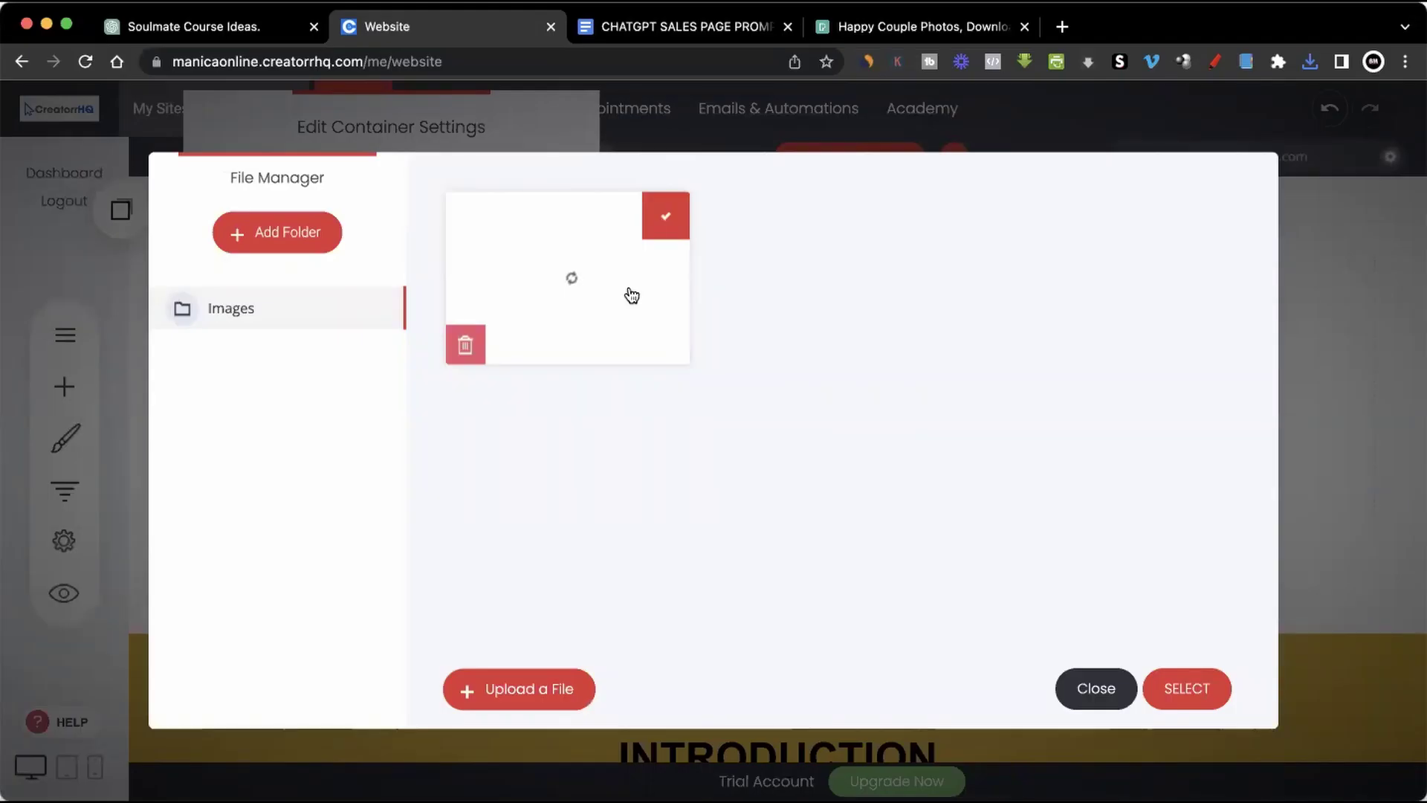
pyautogui.click(1187, 688)
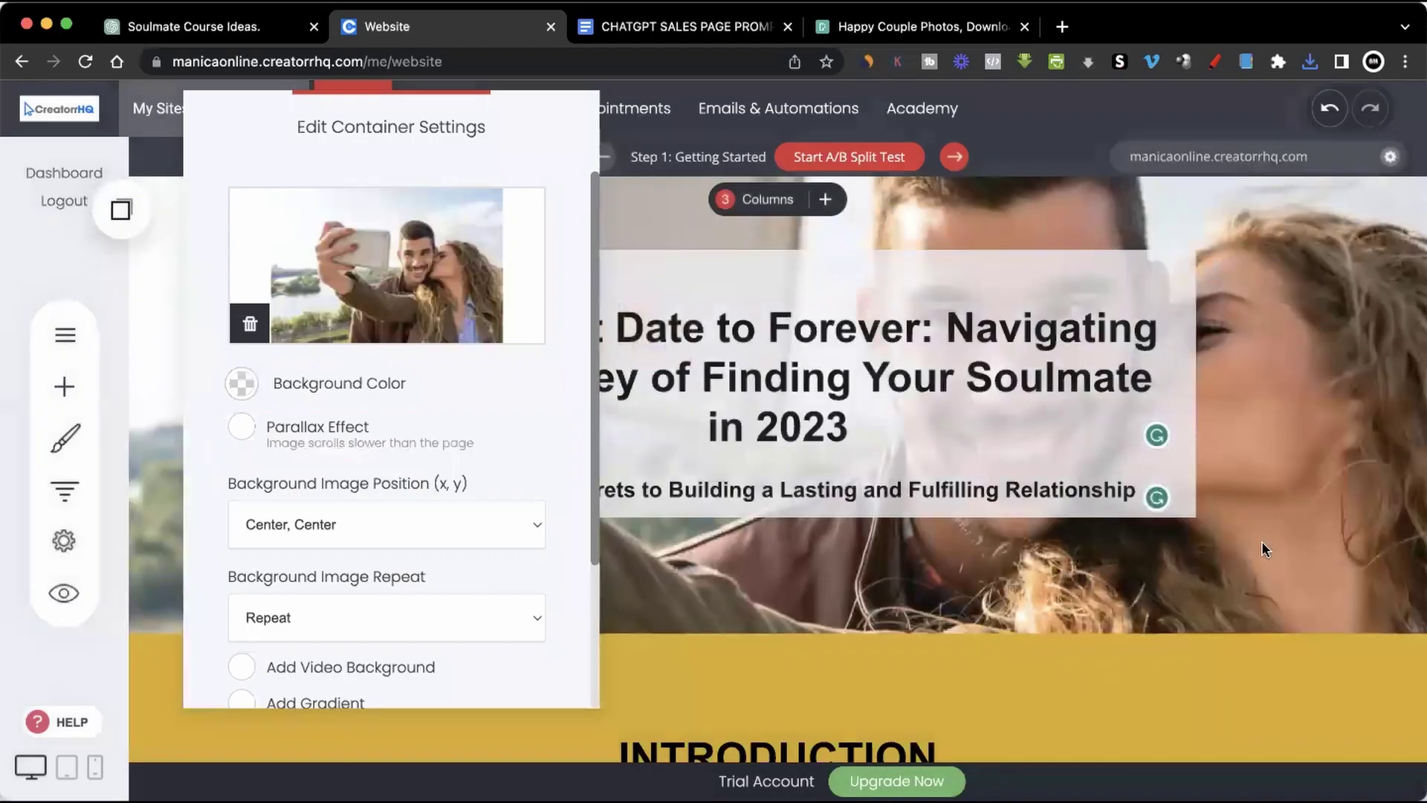
pyautogui.click(1260, 550)
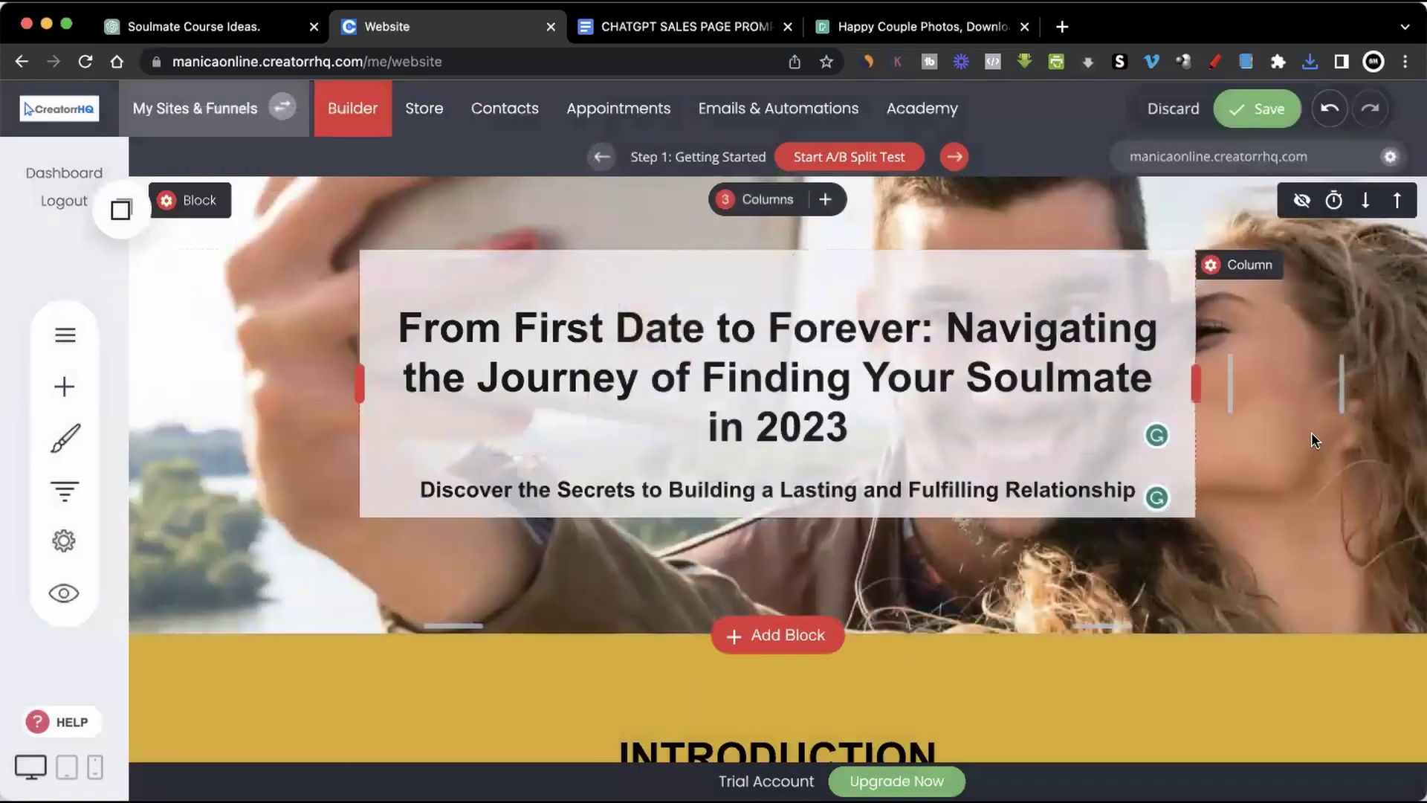
# Change the Introduction block's background color to the light red swatch.
pyautogui.scroll(-5, 1312, 433)
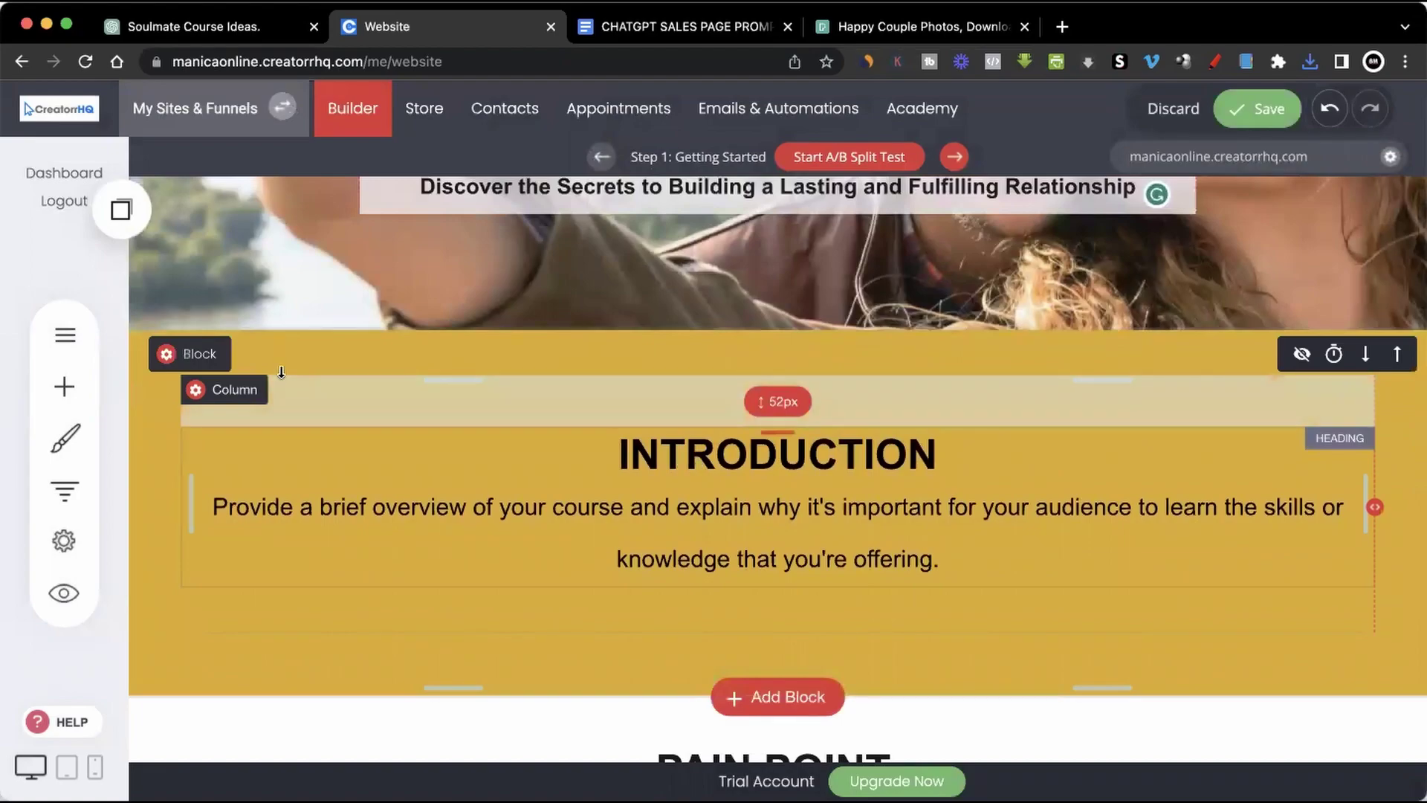
pyautogui.click(166, 354)
pyautogui.click(240, 385)
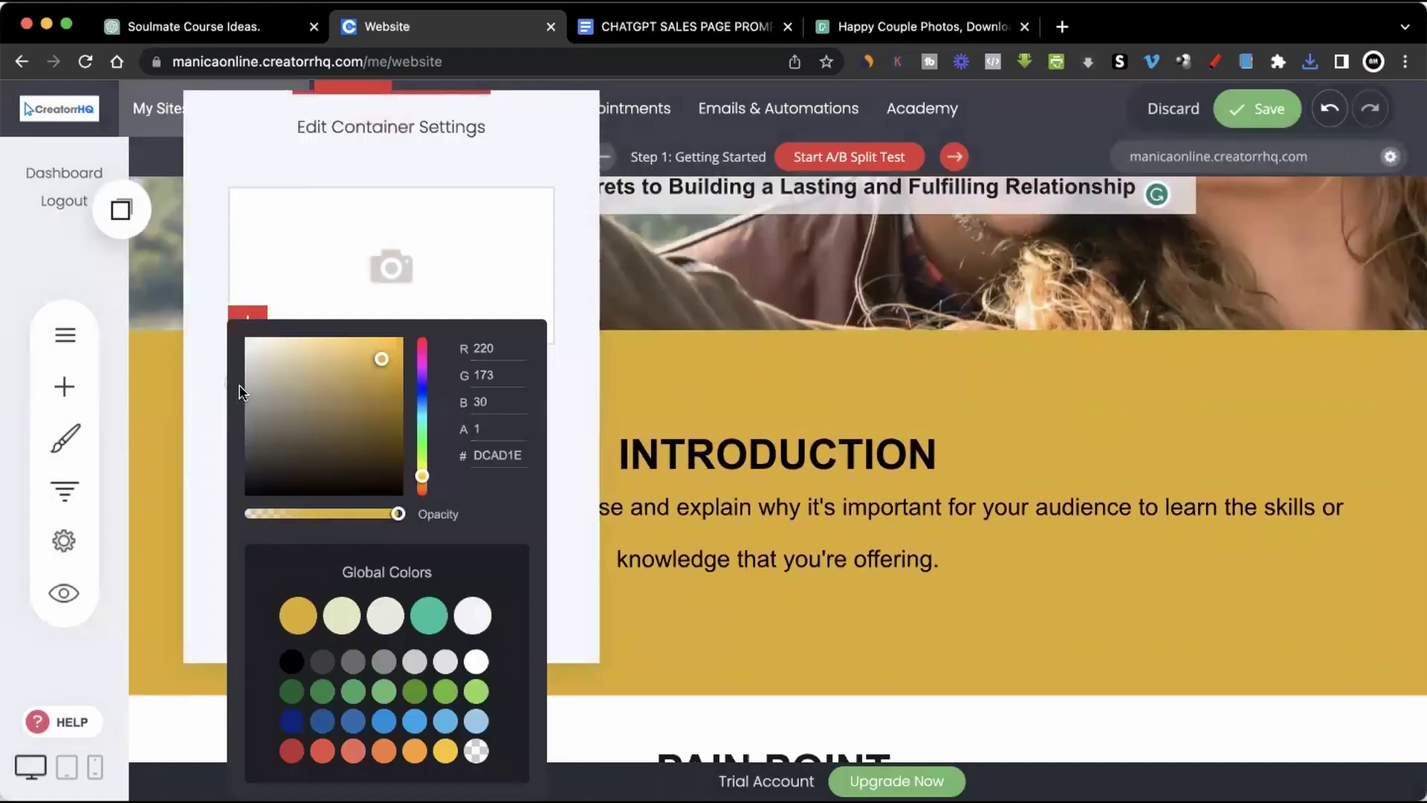
pyautogui.click(335, 751)
# Replace the Introduction block's placeholder heading and text with the Brief Overview paragraph from ChatGPT's sales copy.
pyautogui.click(168, 29)
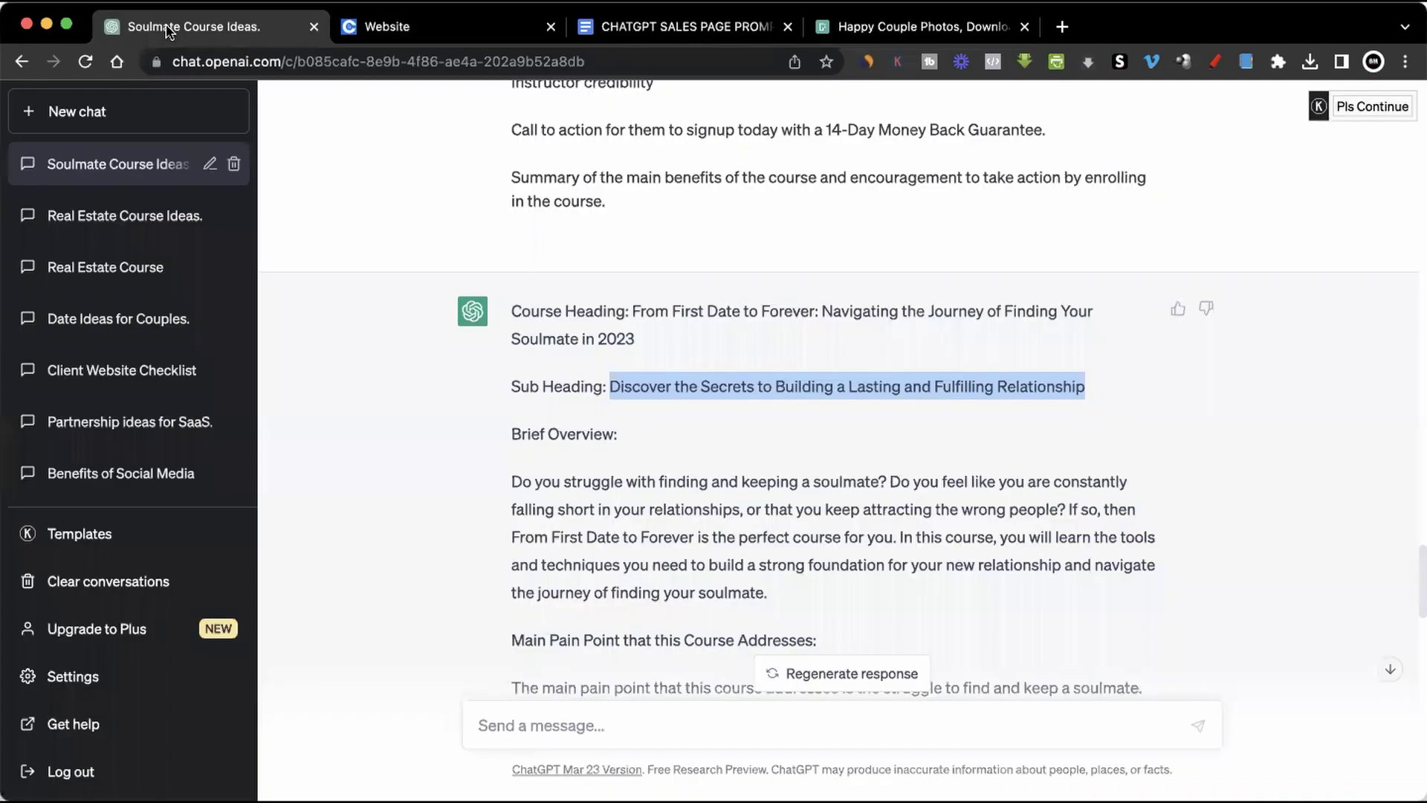
pyautogui.click(1307, 415)
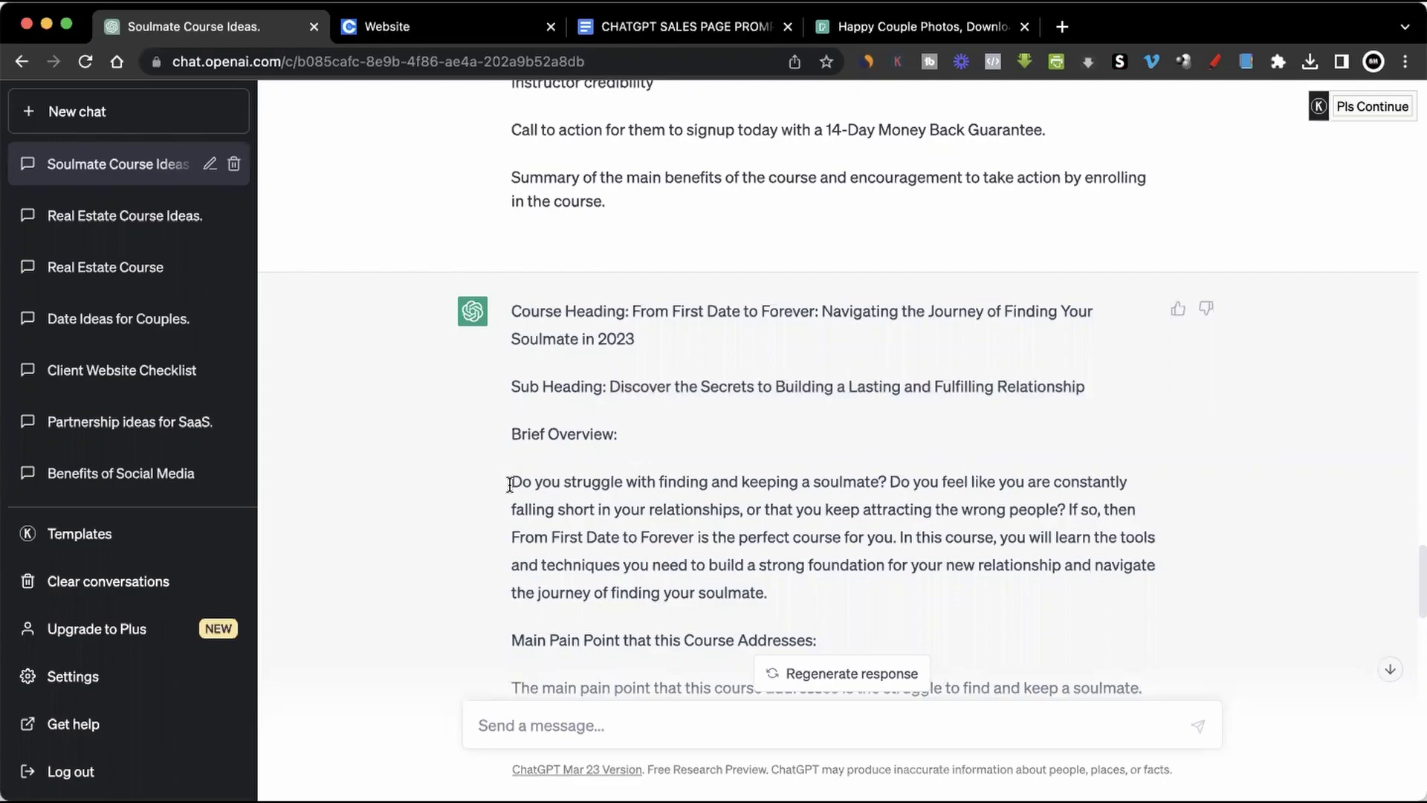
pyautogui.moveTo(509, 484); pyautogui.dragTo(786, 603)
pyautogui.press('super+c')
pyautogui.click(487, 27)
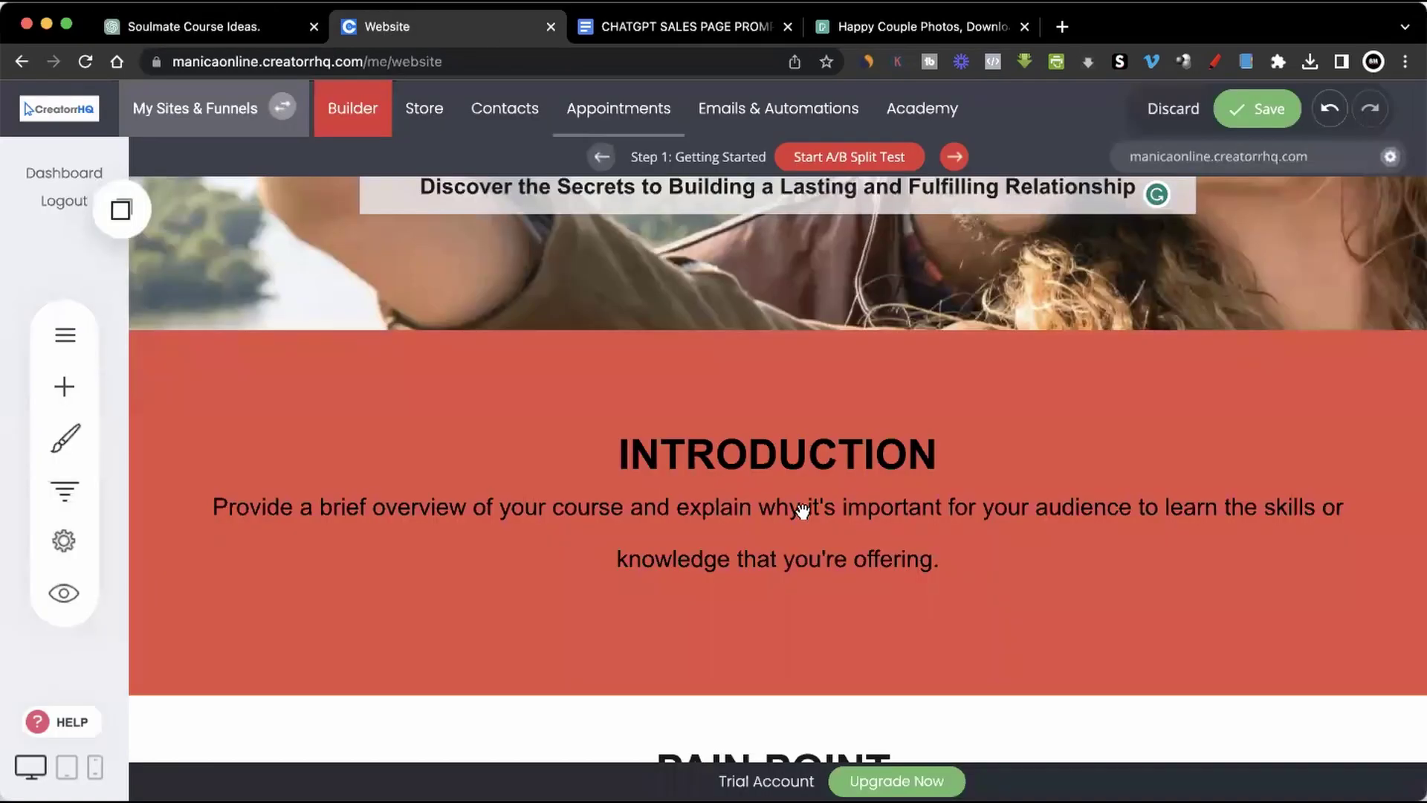
pyautogui.click(691, 510)
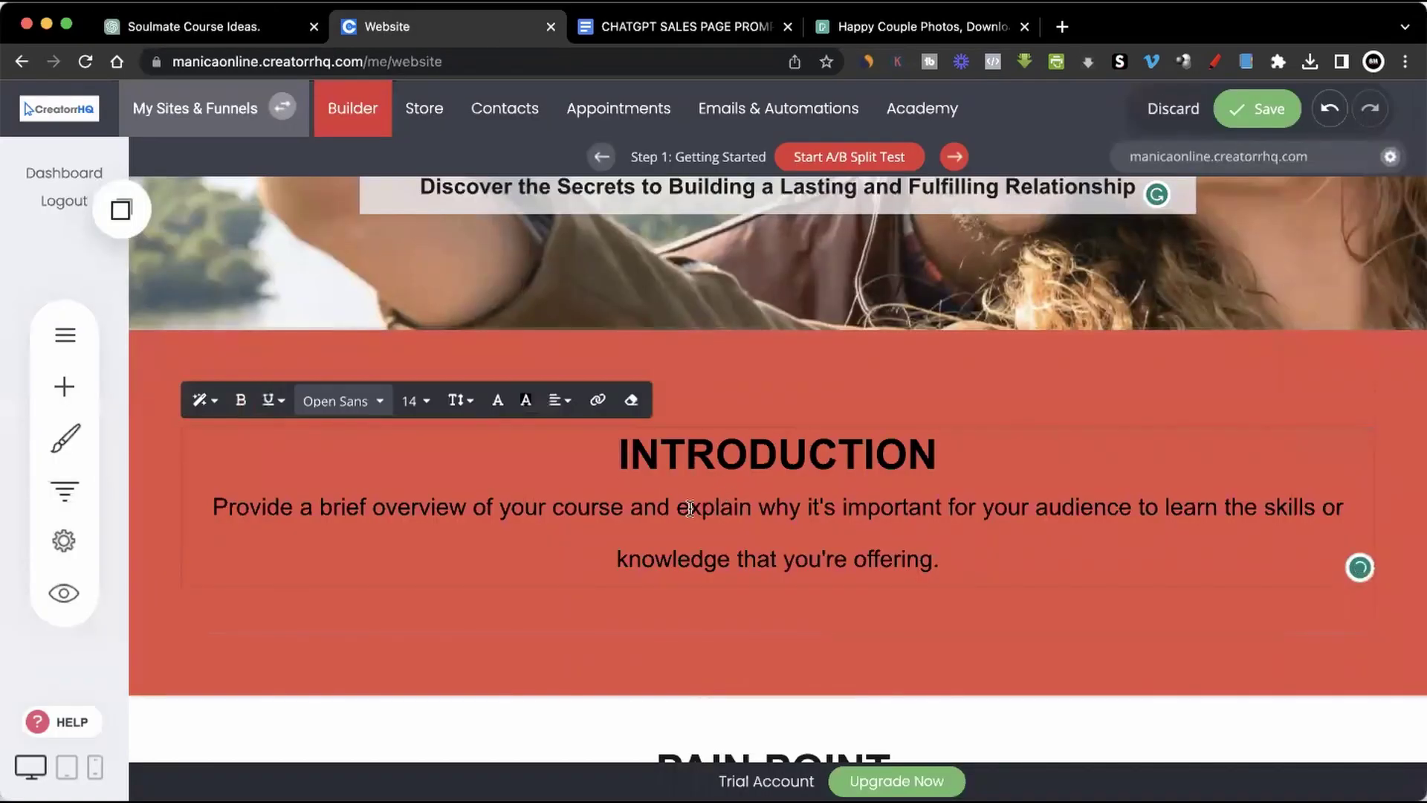
pyautogui.press('super+a')
pyautogui.press('super+v')
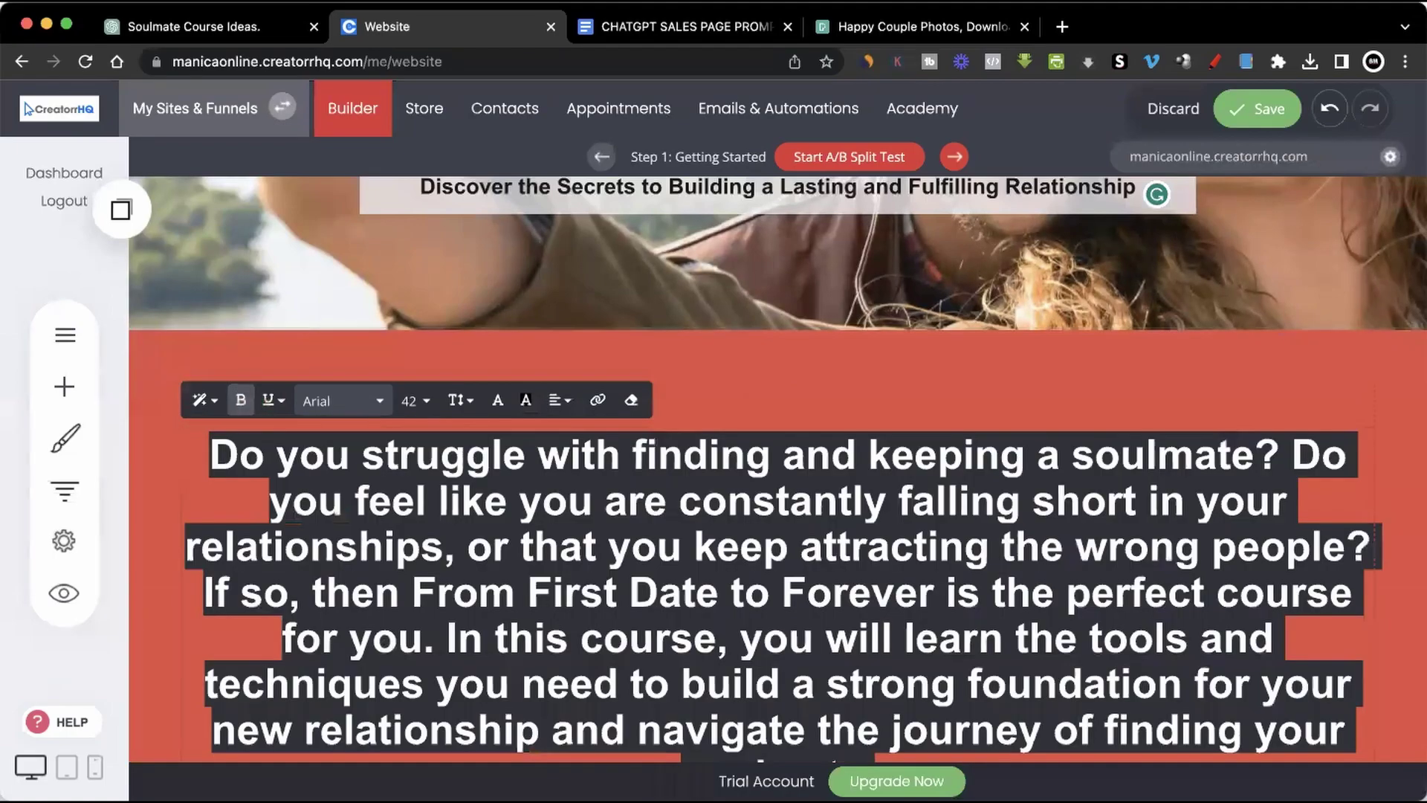
# Format the introduction paragraph with font size 22, no bold and white text color.
pyautogui.click(414, 401)
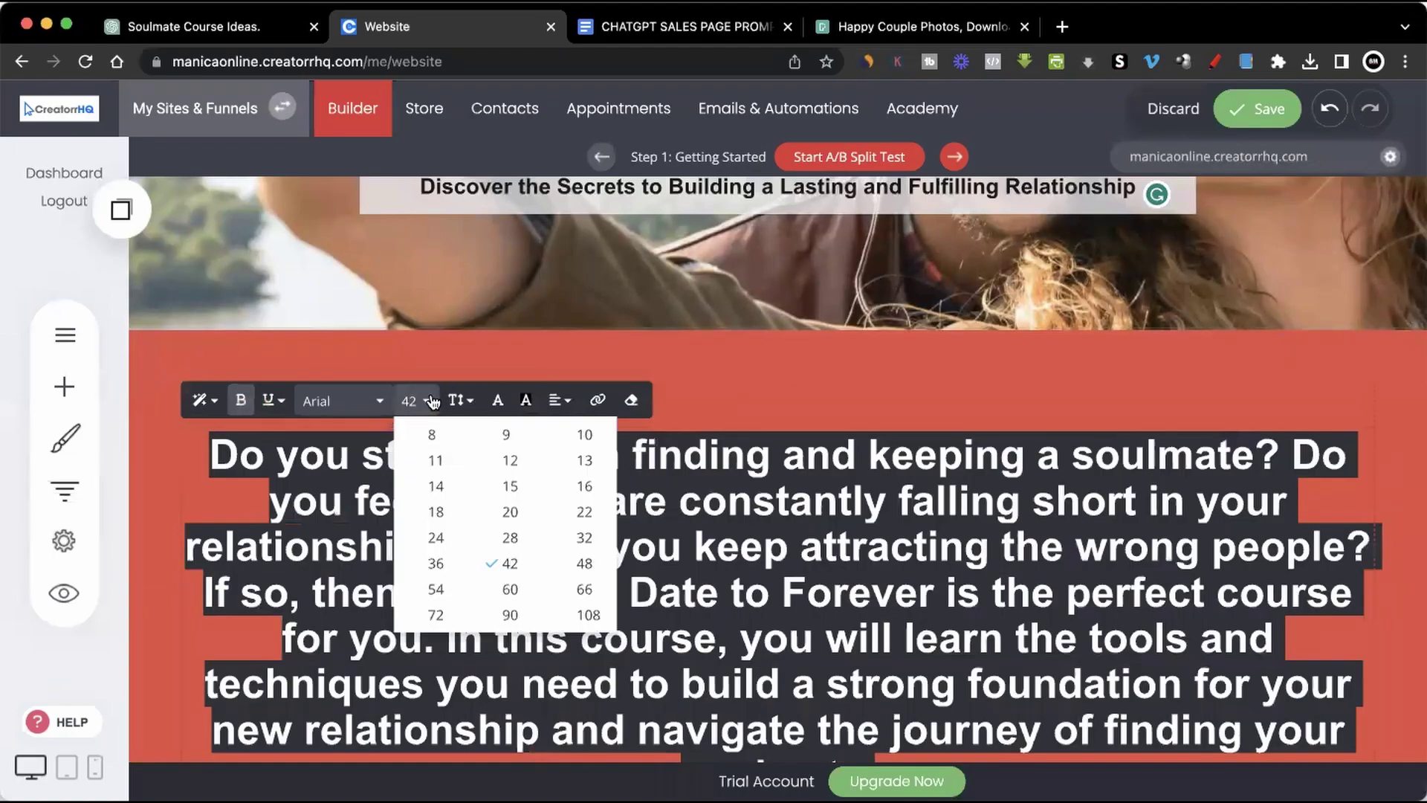
pyautogui.click(585, 512)
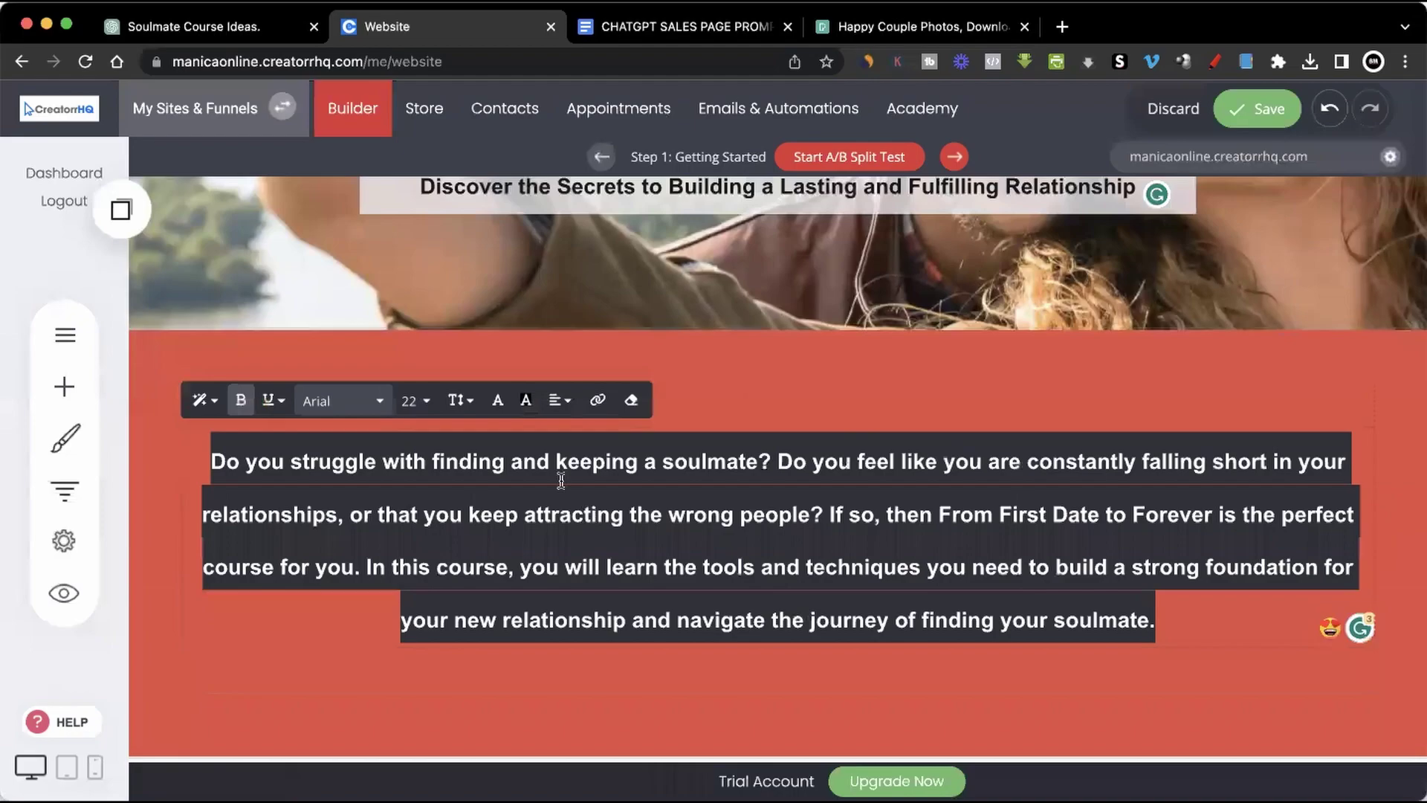
pyautogui.press('super+b')
pyautogui.click(911, 535)
pyautogui.press('super+a')
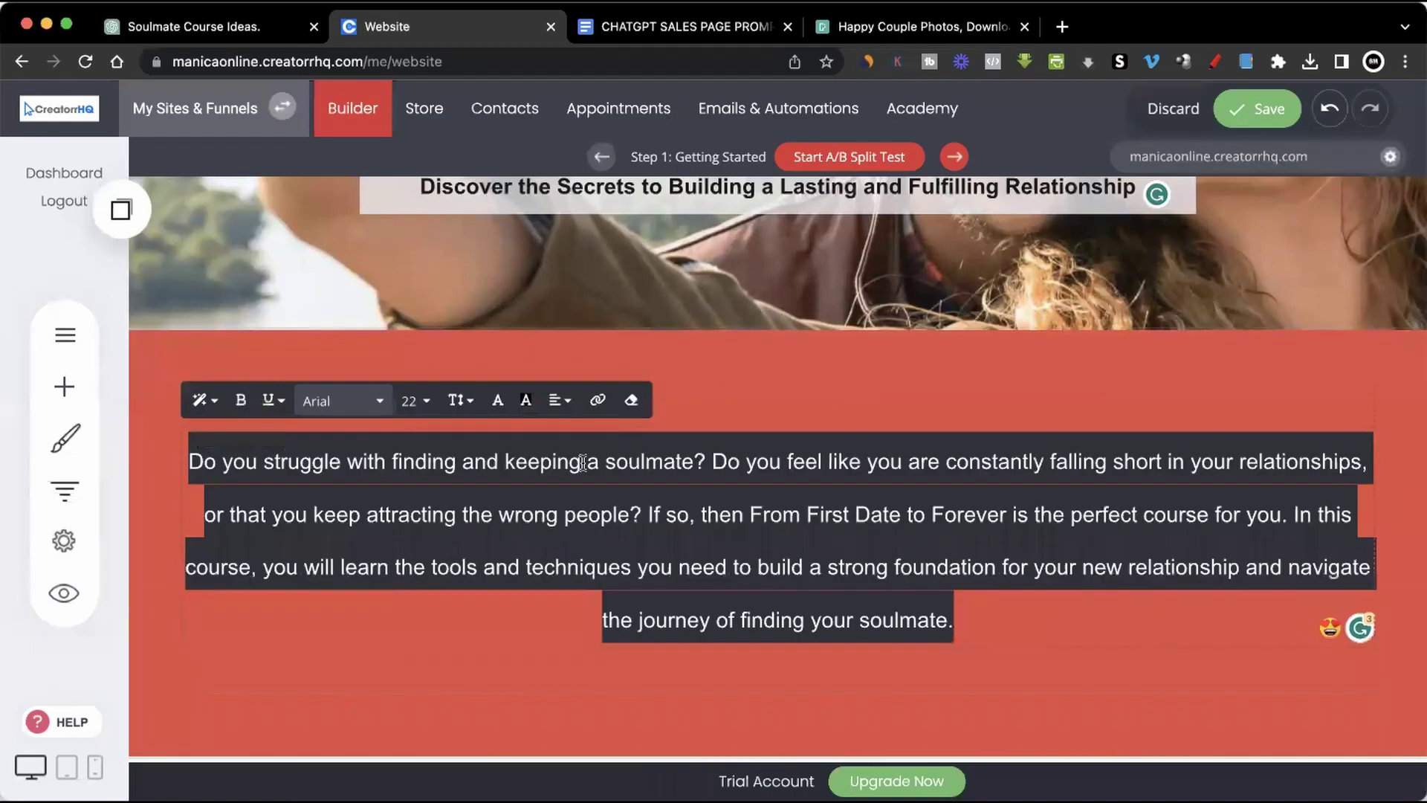
pyautogui.click(498, 400)
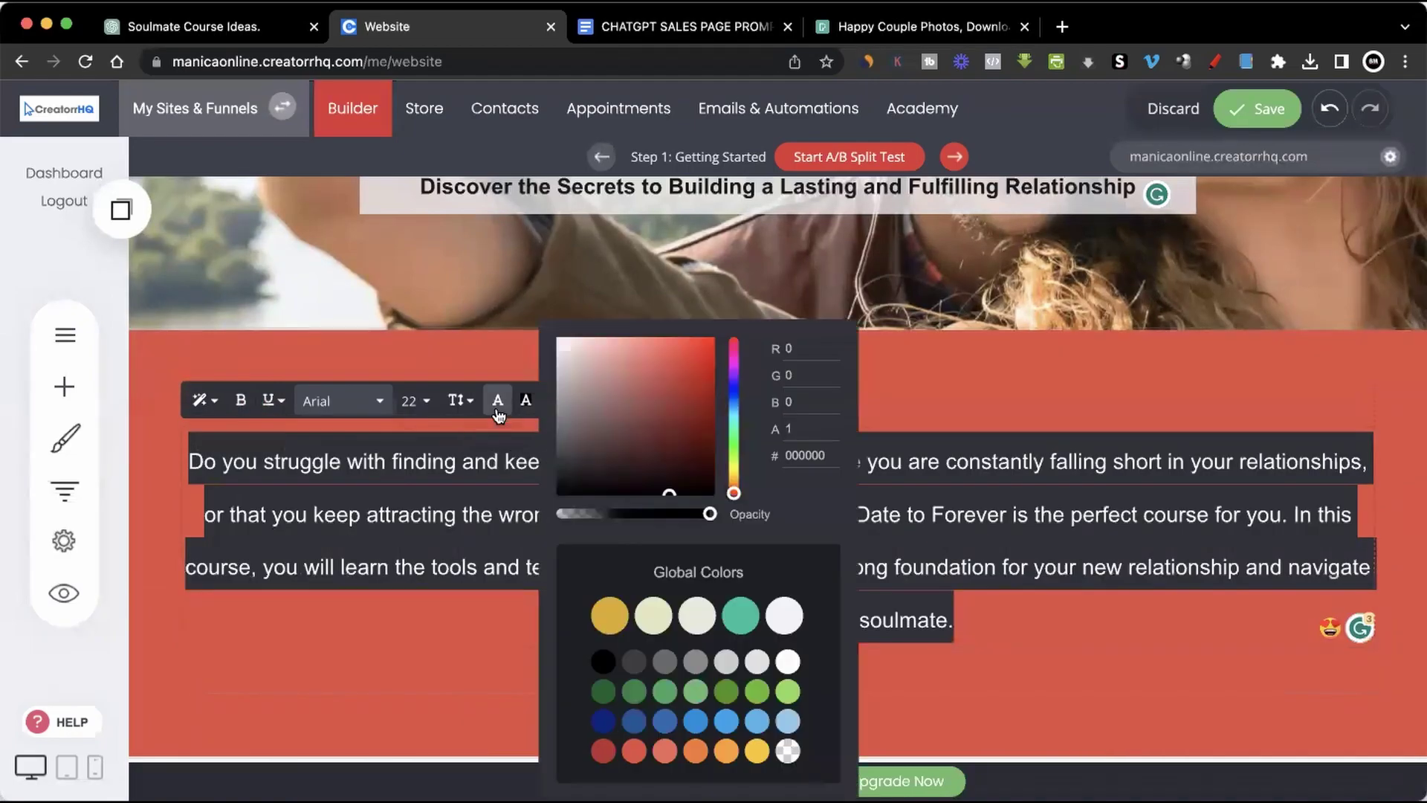
pyautogui.click(790, 662)
pyautogui.click(1163, 712)
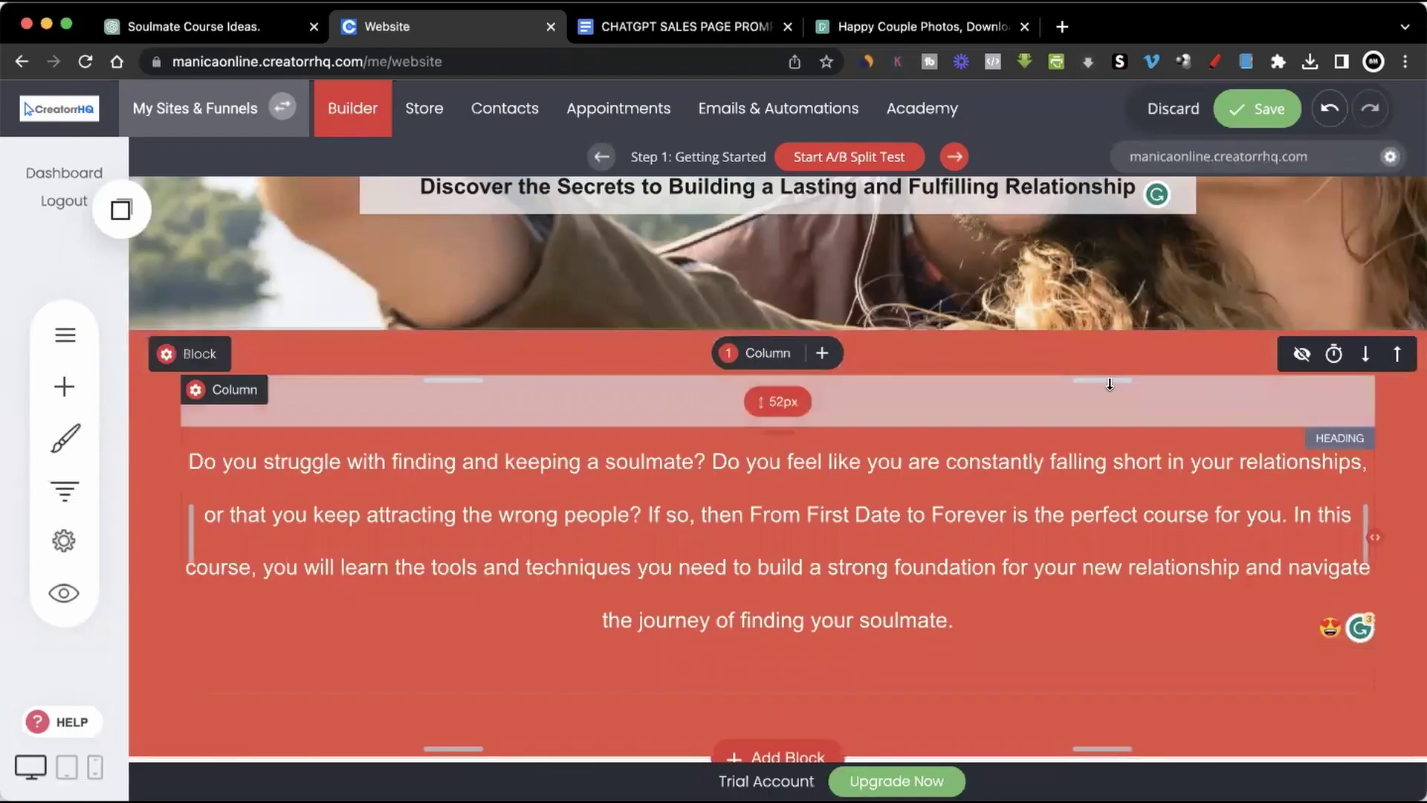
# Look through the remaining template blocks below the introduction, from Pain Point and Solution past the signup button.
pyautogui.scroll(-2, 1109, 384)
pyautogui.scroll(-6, 1109, 384)
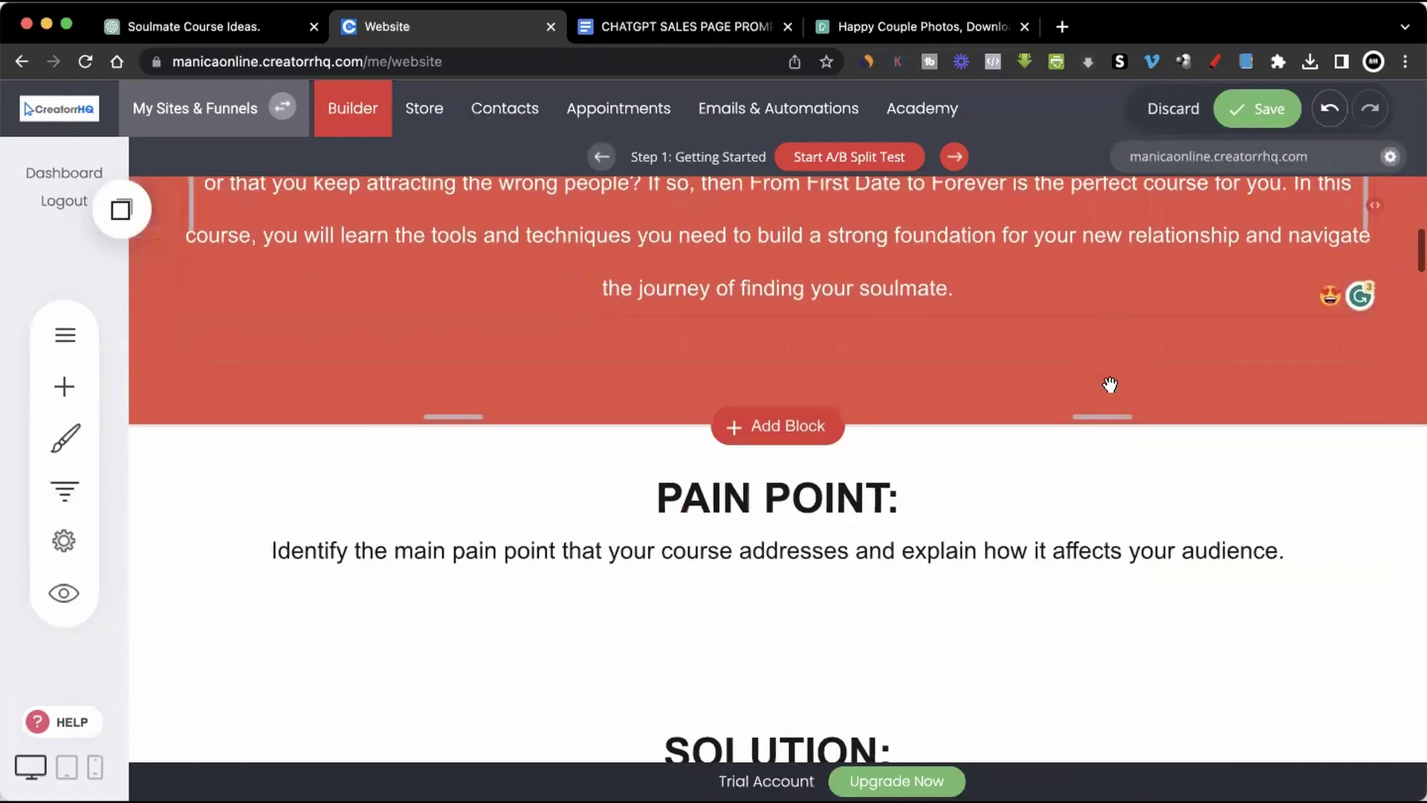
pyautogui.scroll(-15, 1109, 384)
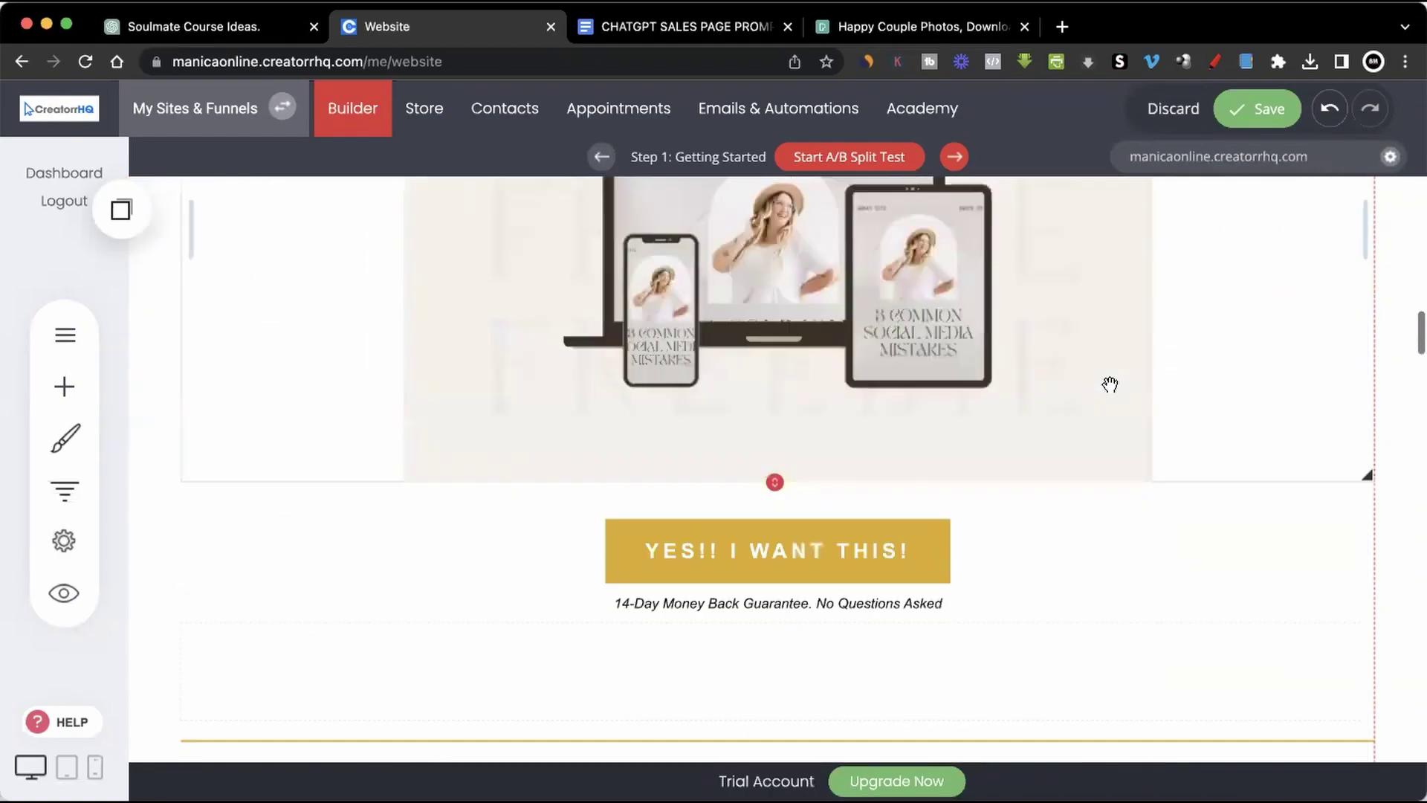
pyautogui.scroll(-10, 1109, 384)
pyautogui.scroll(-13, 1109, 385)
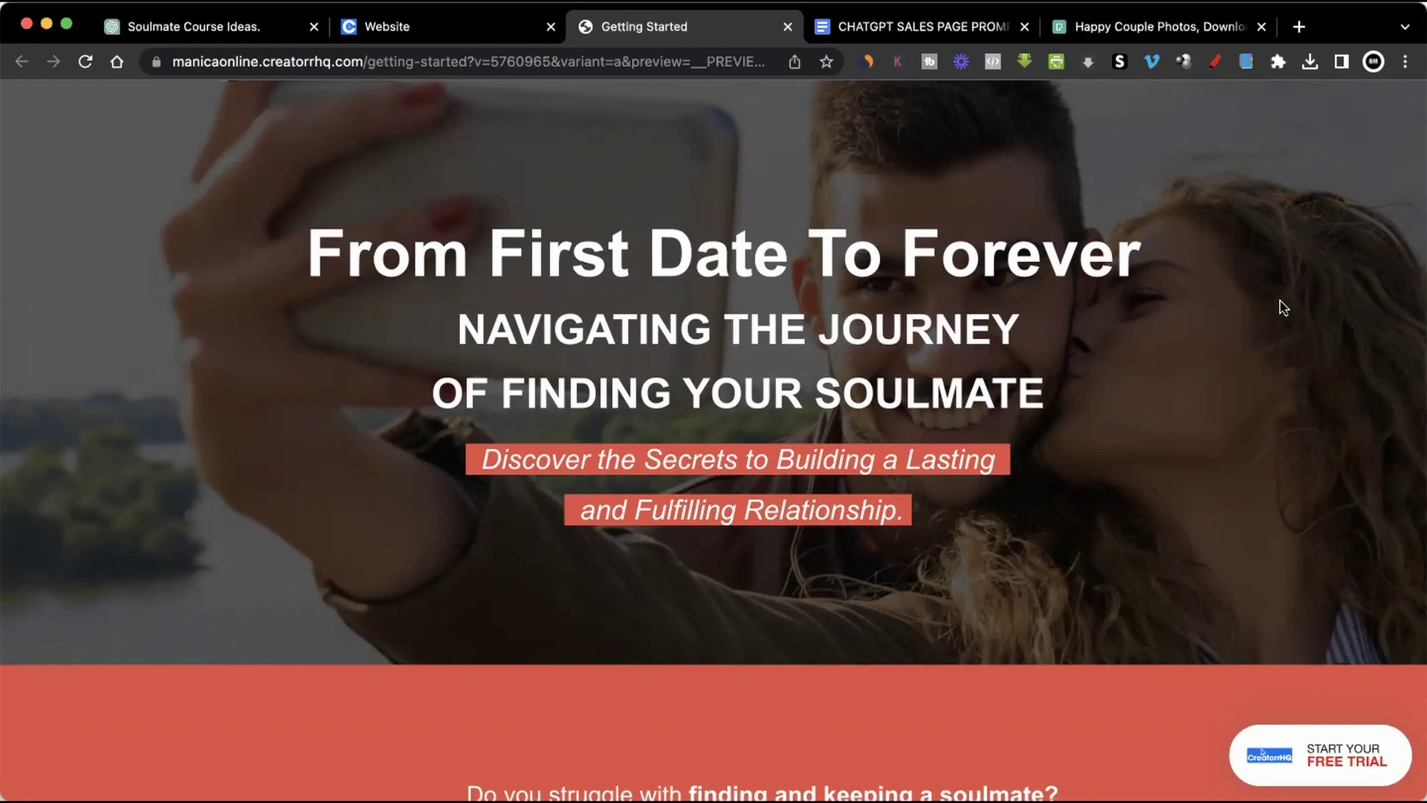
# Review the finished sales page preview from the headline through the introduction and pain point copy to the course mockup and signup button.
pyautogui.scroll(-1, 1271, 305)
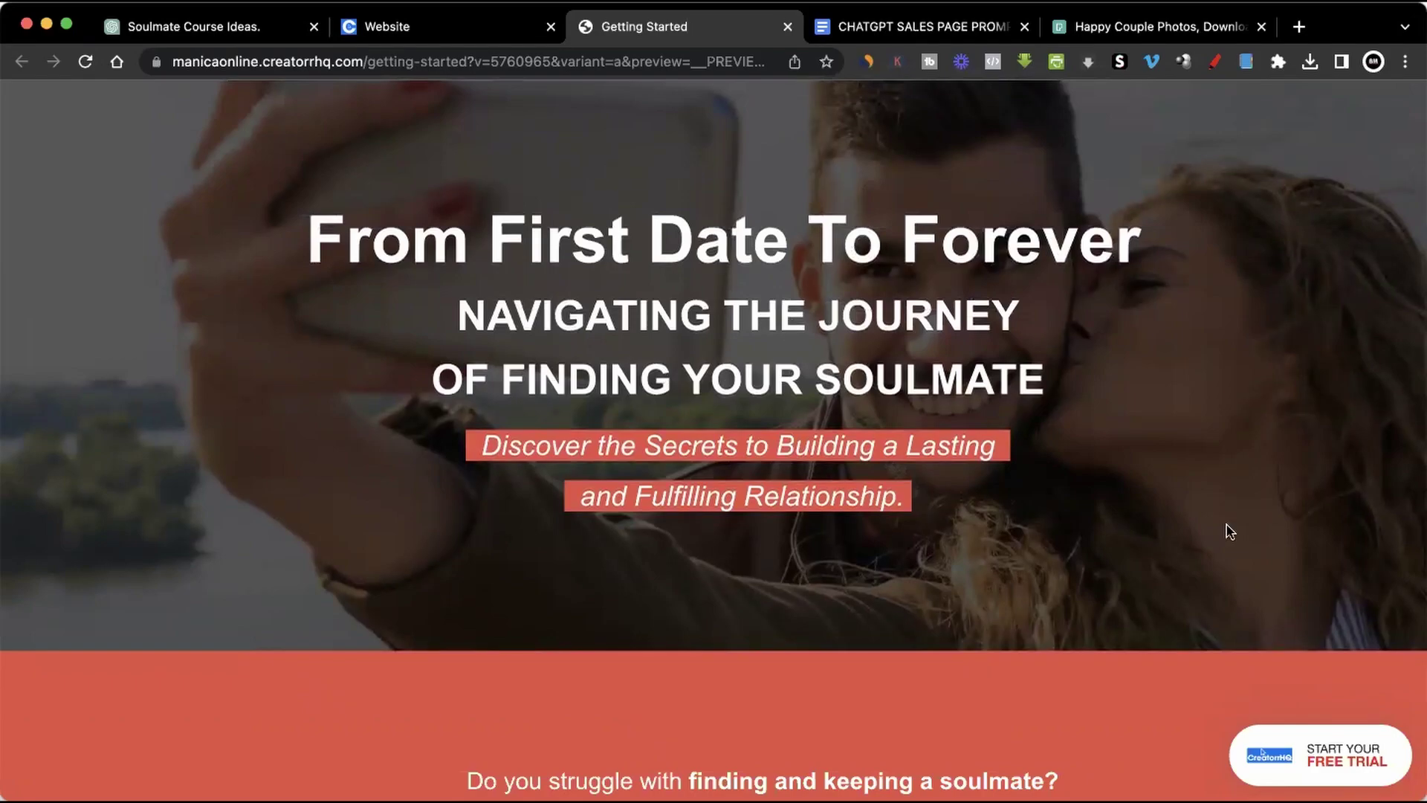
pyautogui.scroll(-2, 1228, 531)
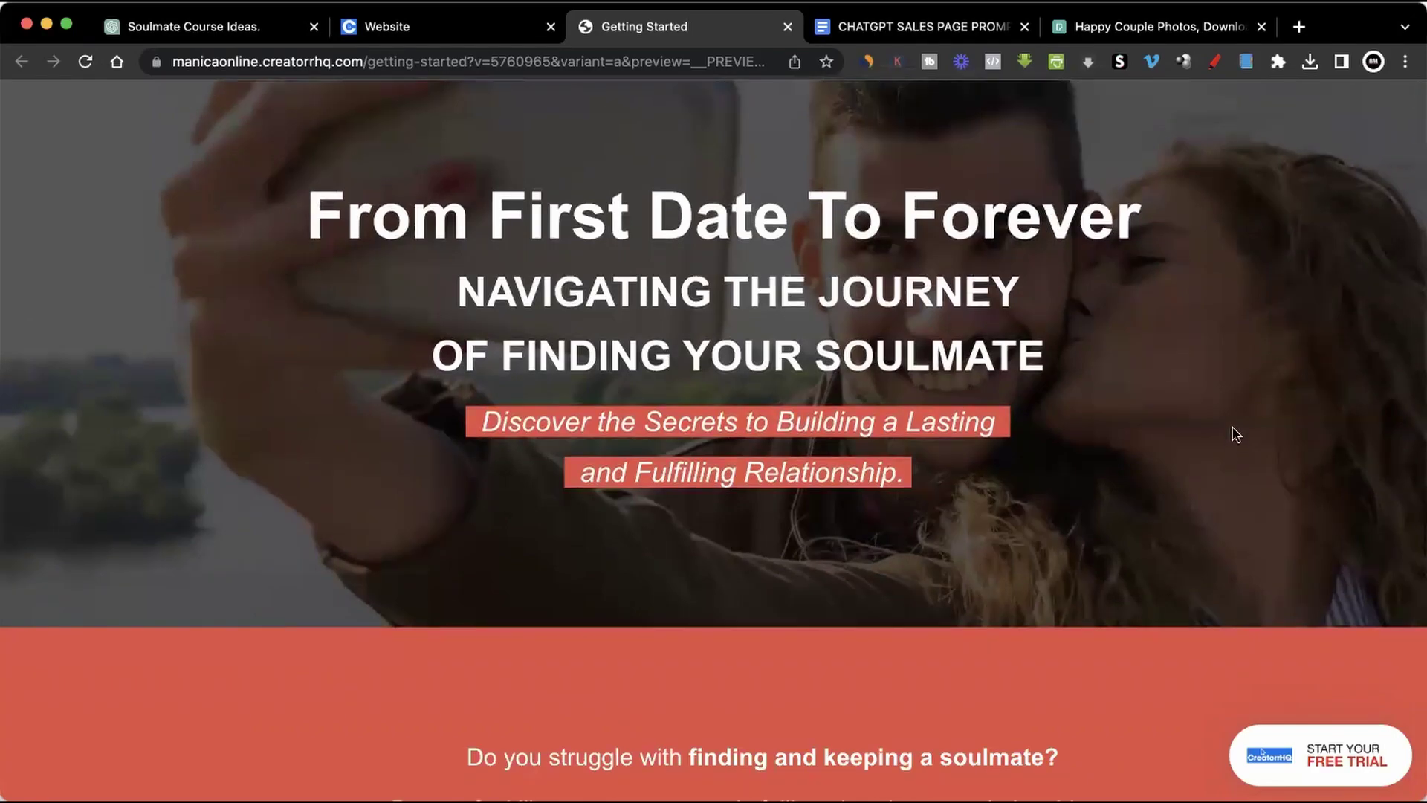
pyautogui.scroll(-10, 1235, 434)
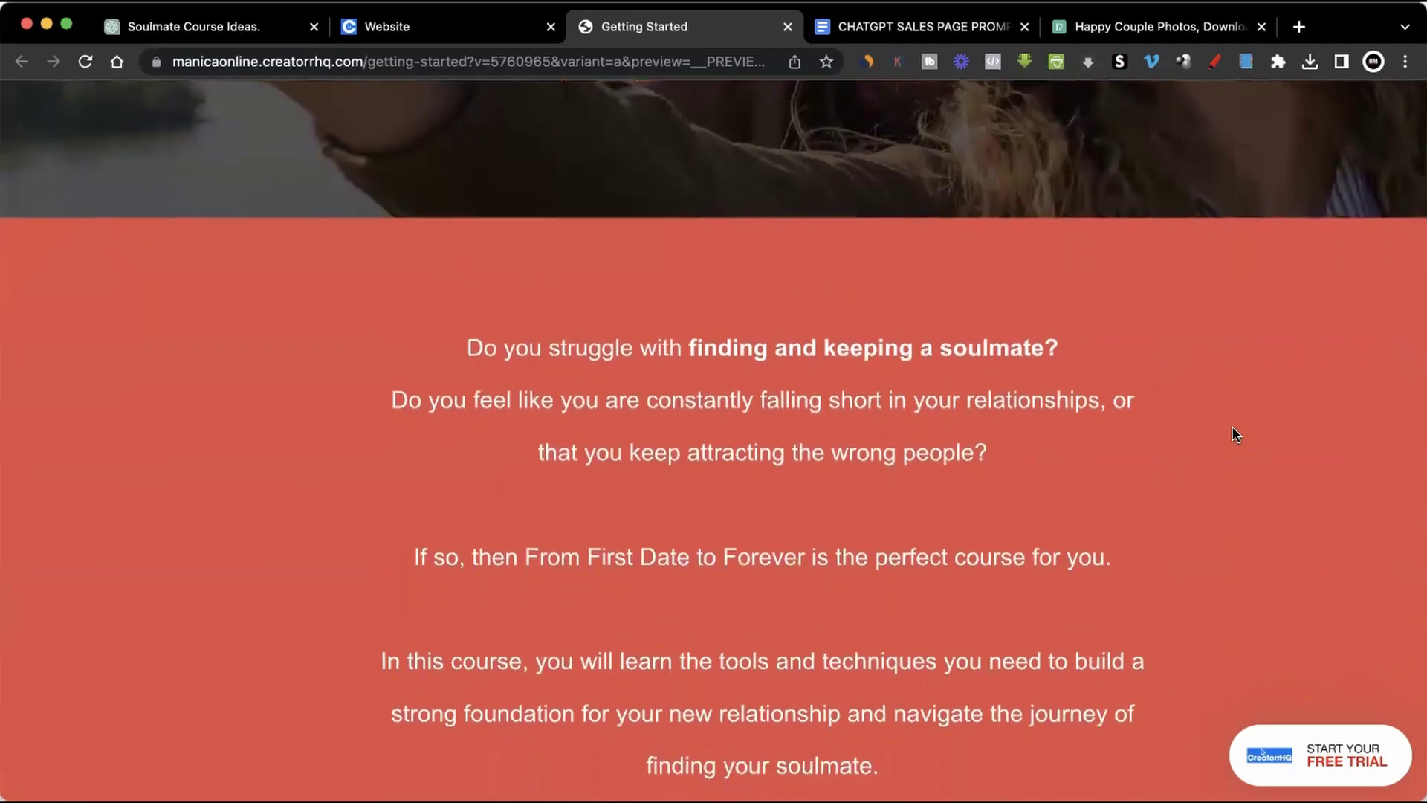
pyautogui.scroll(-2, 1234, 435)
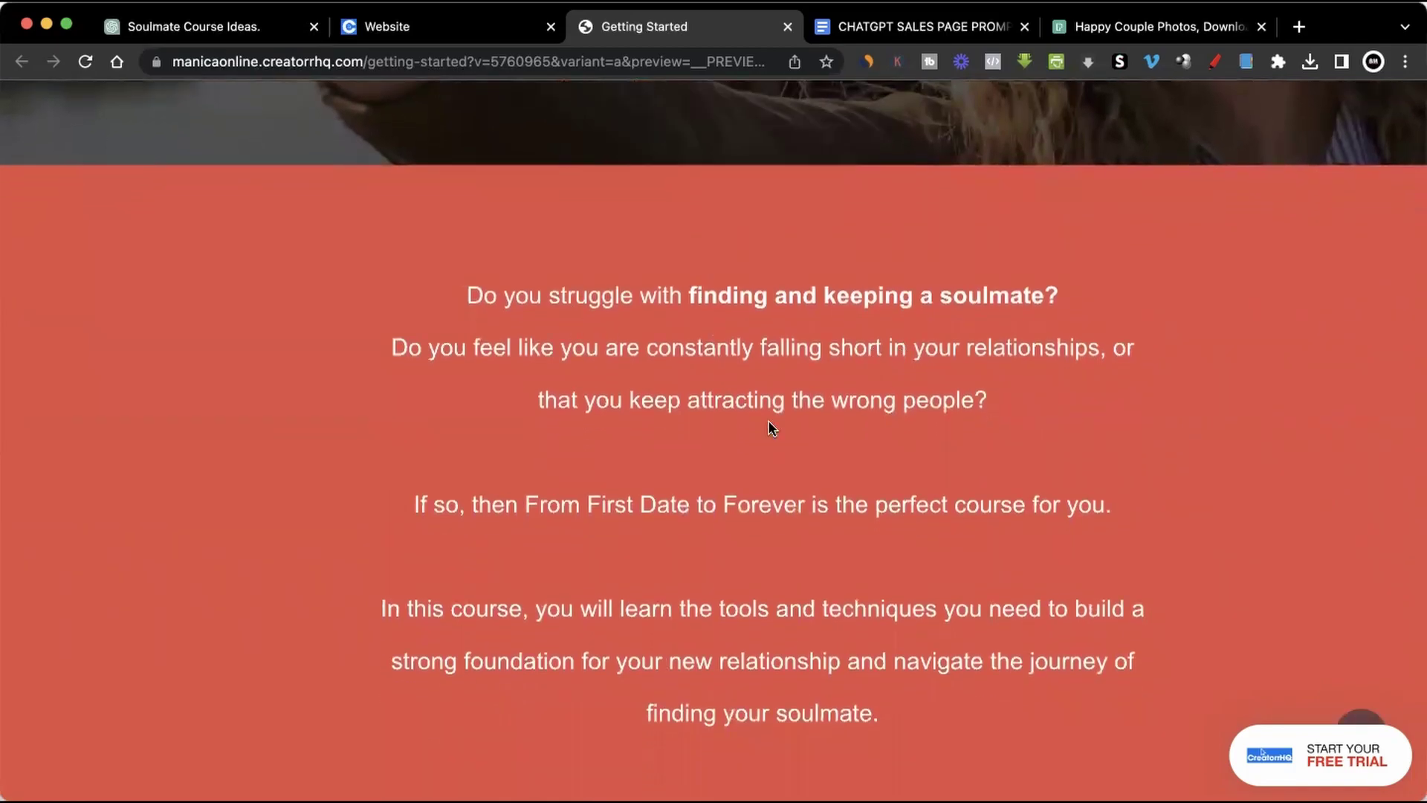
pyautogui.scroll(-4, 770, 423)
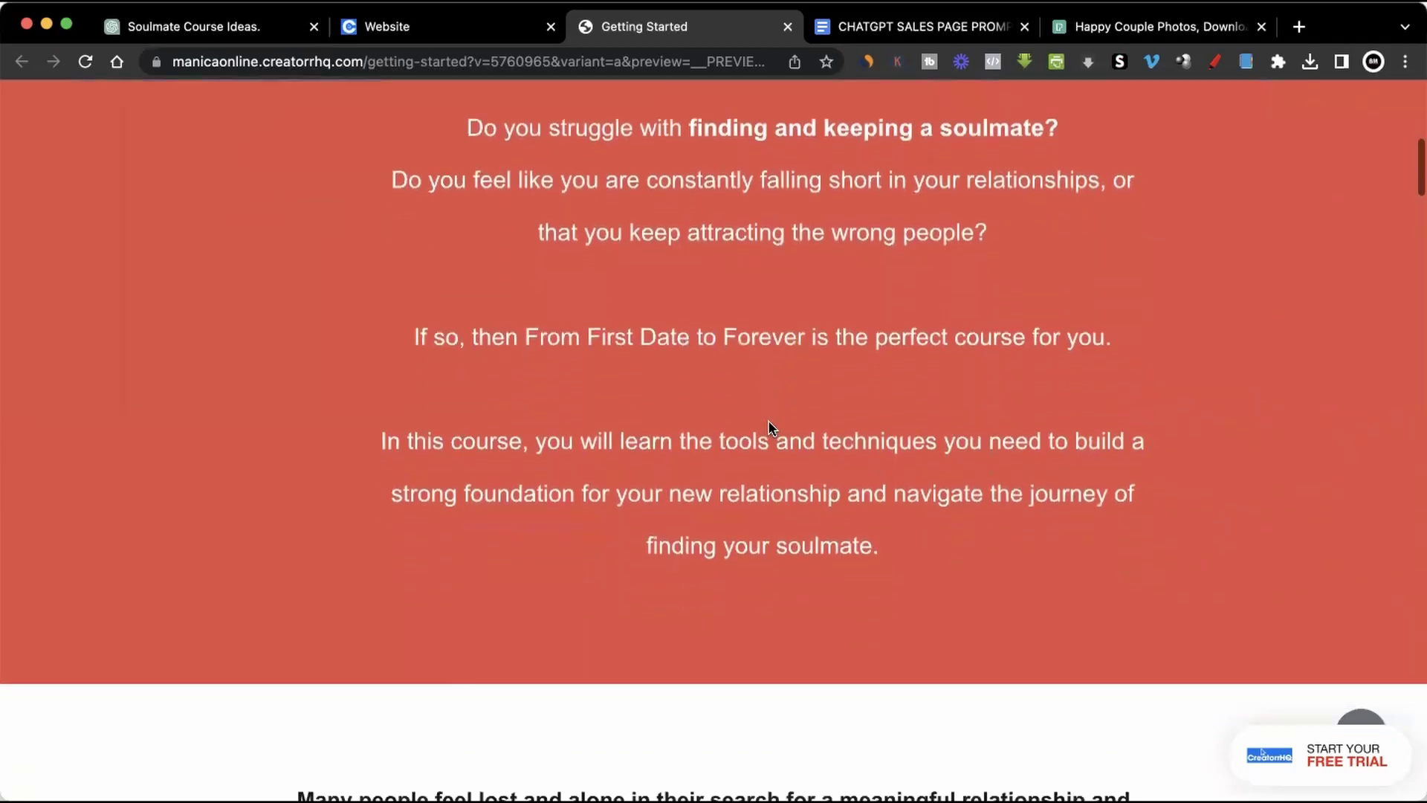
pyautogui.scroll(-4, 768, 420)
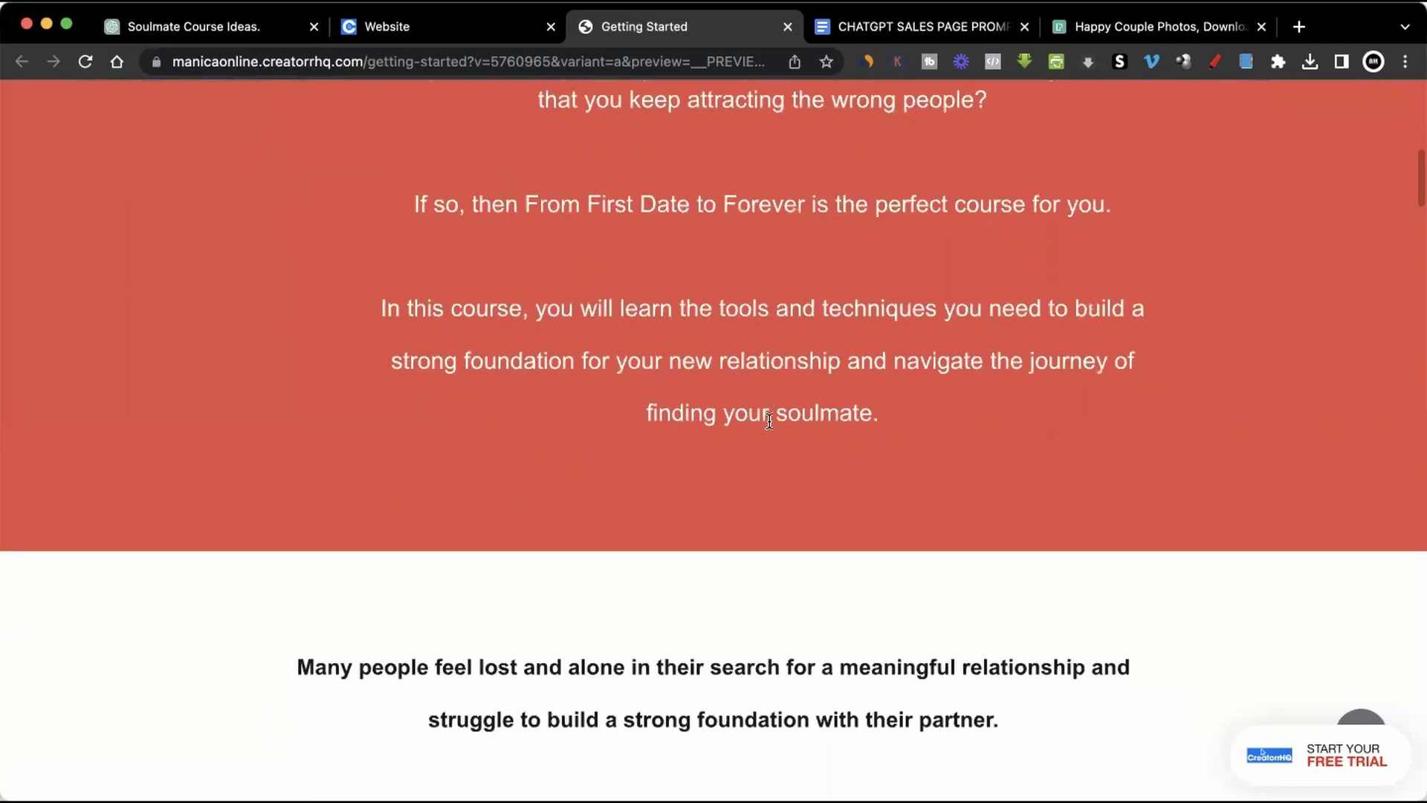
pyautogui.scroll(-10, 768, 421)
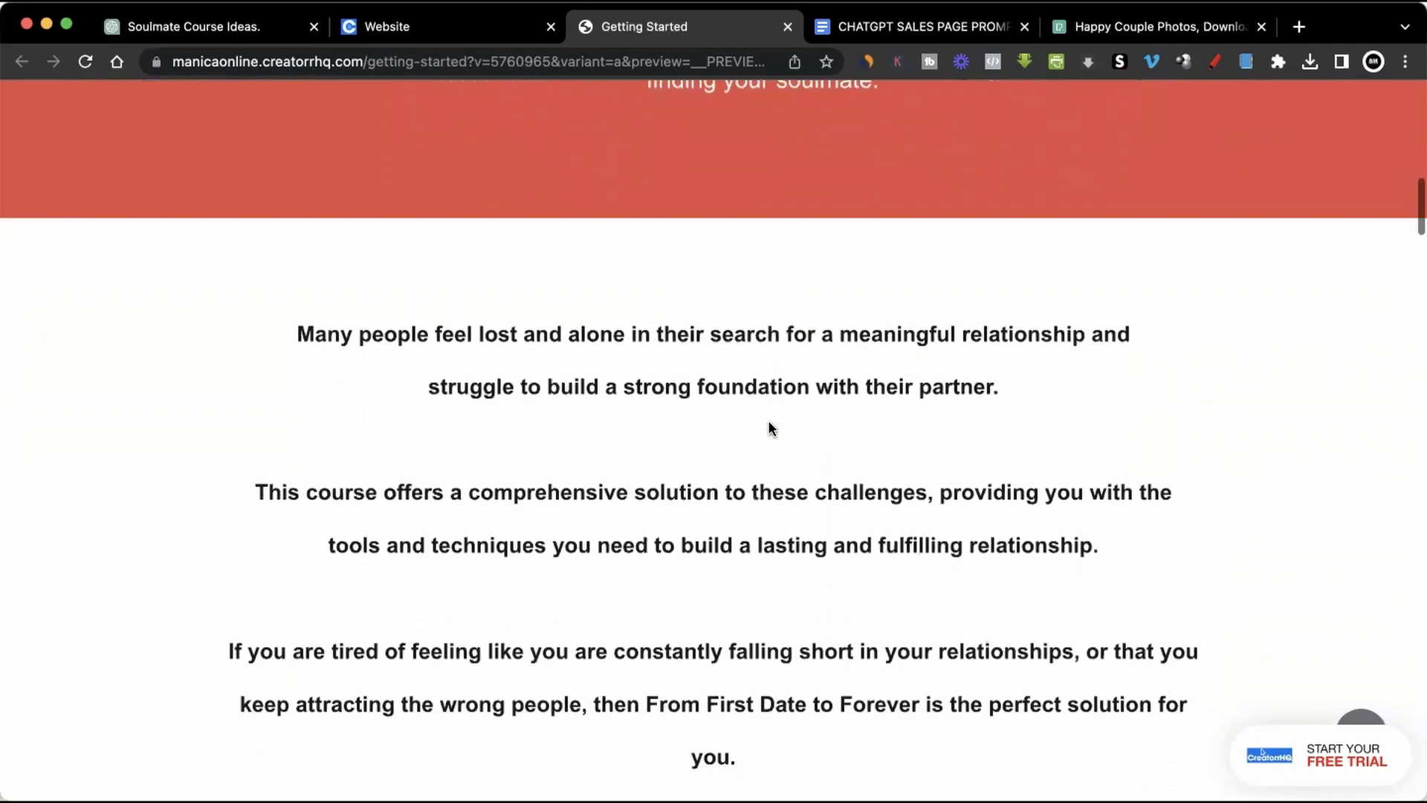
pyautogui.scroll(-15, 768, 428)
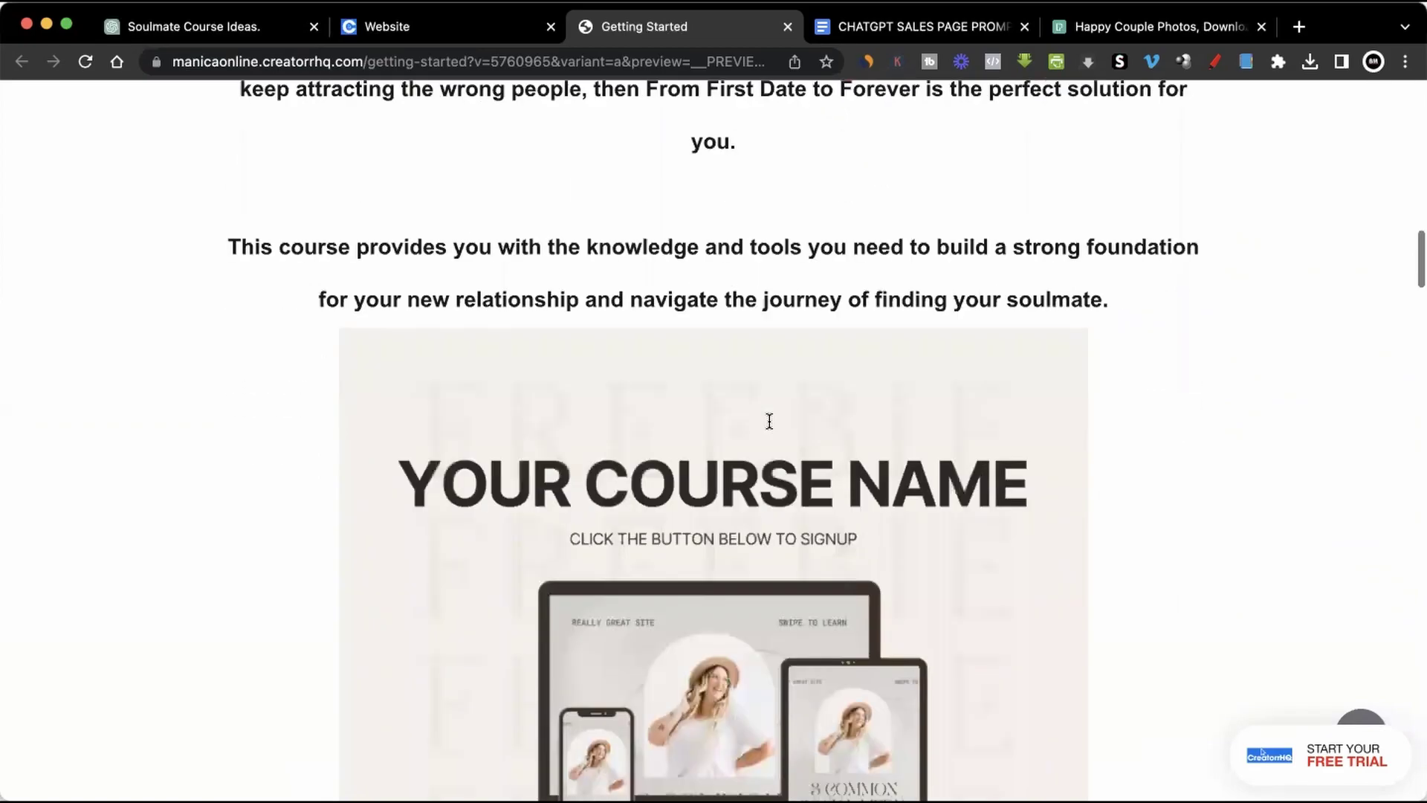
pyautogui.scroll(-3, 768, 420)
pyautogui.scroll(-3, 734, 395)
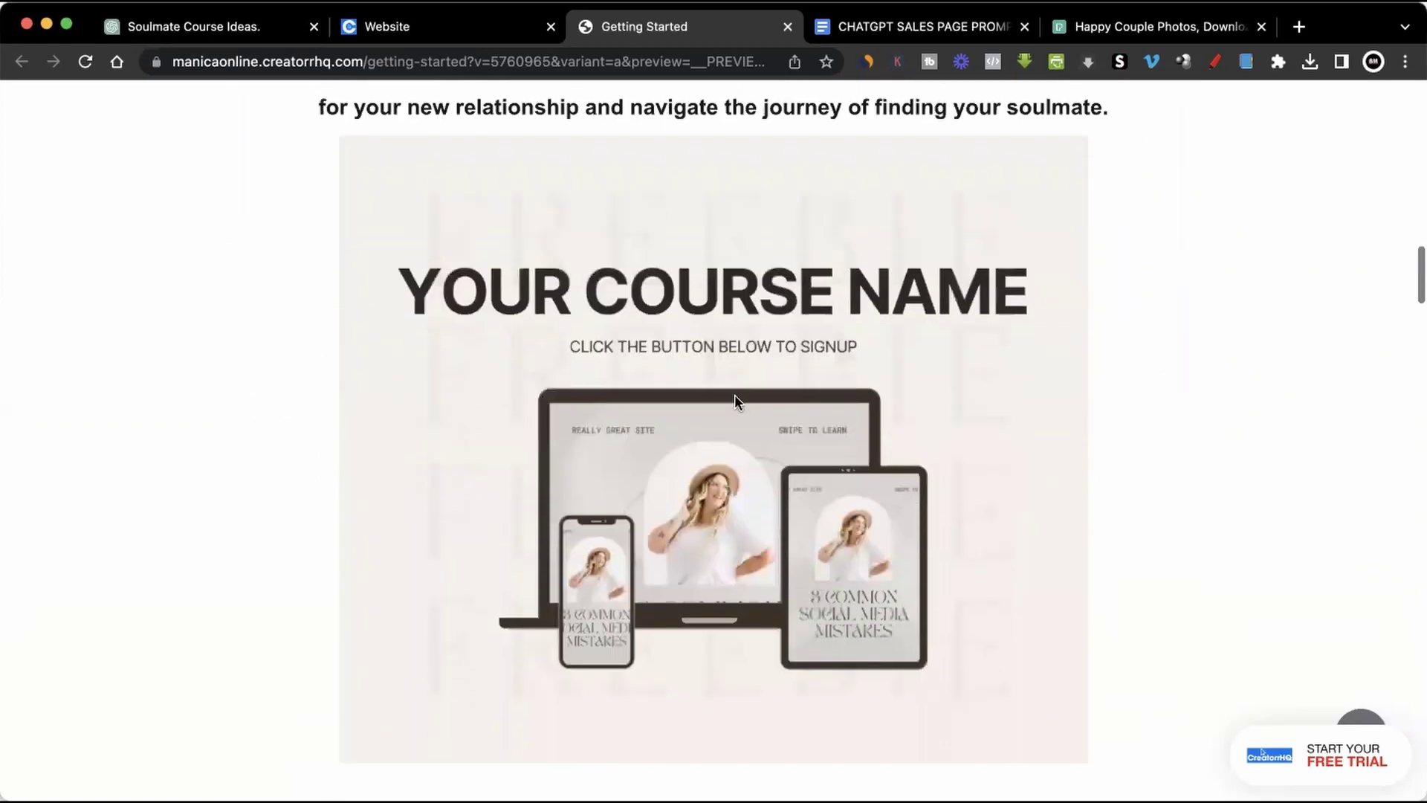
pyautogui.scroll(-1, 734, 395)
pyautogui.scroll(-2, 703, 456)
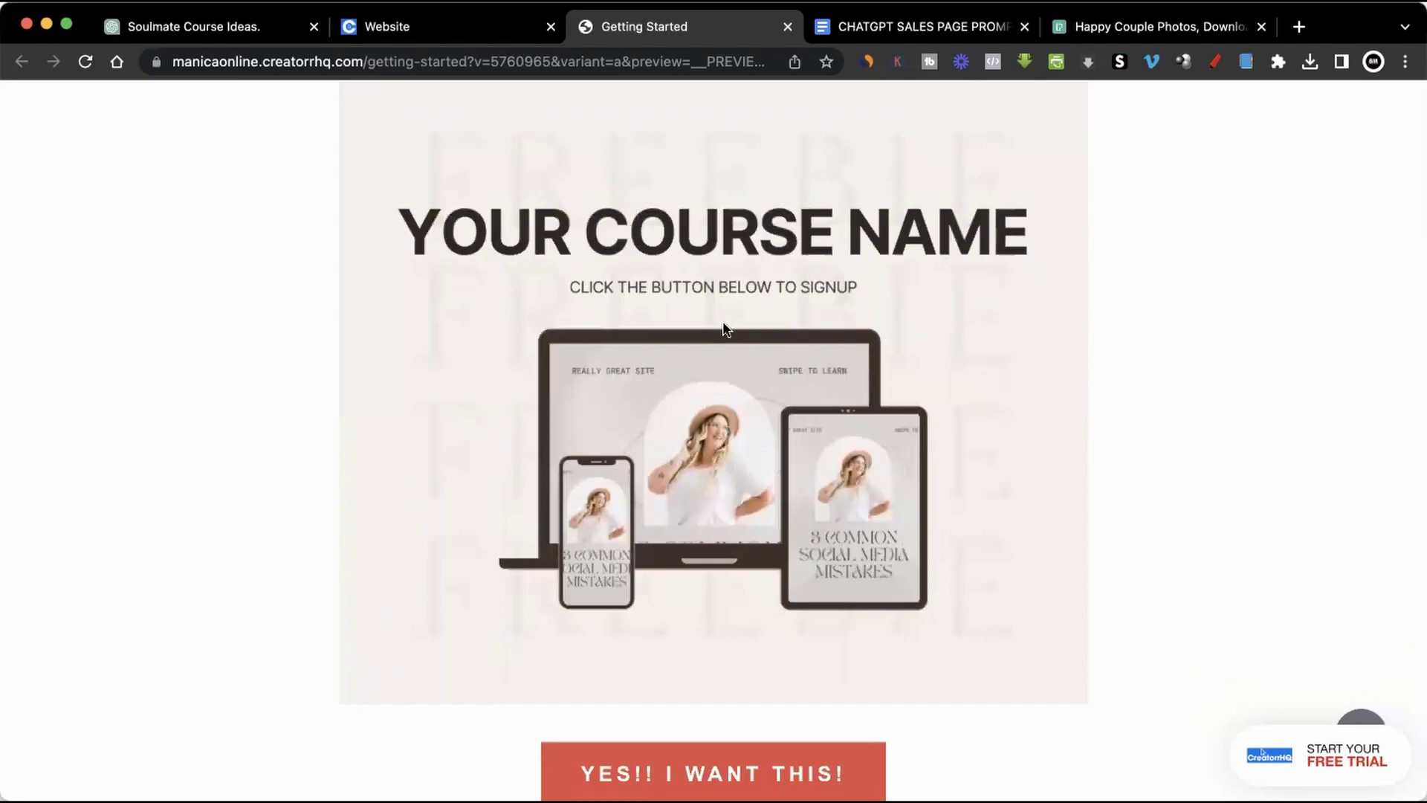
pyautogui.scroll(-1, 725, 327)
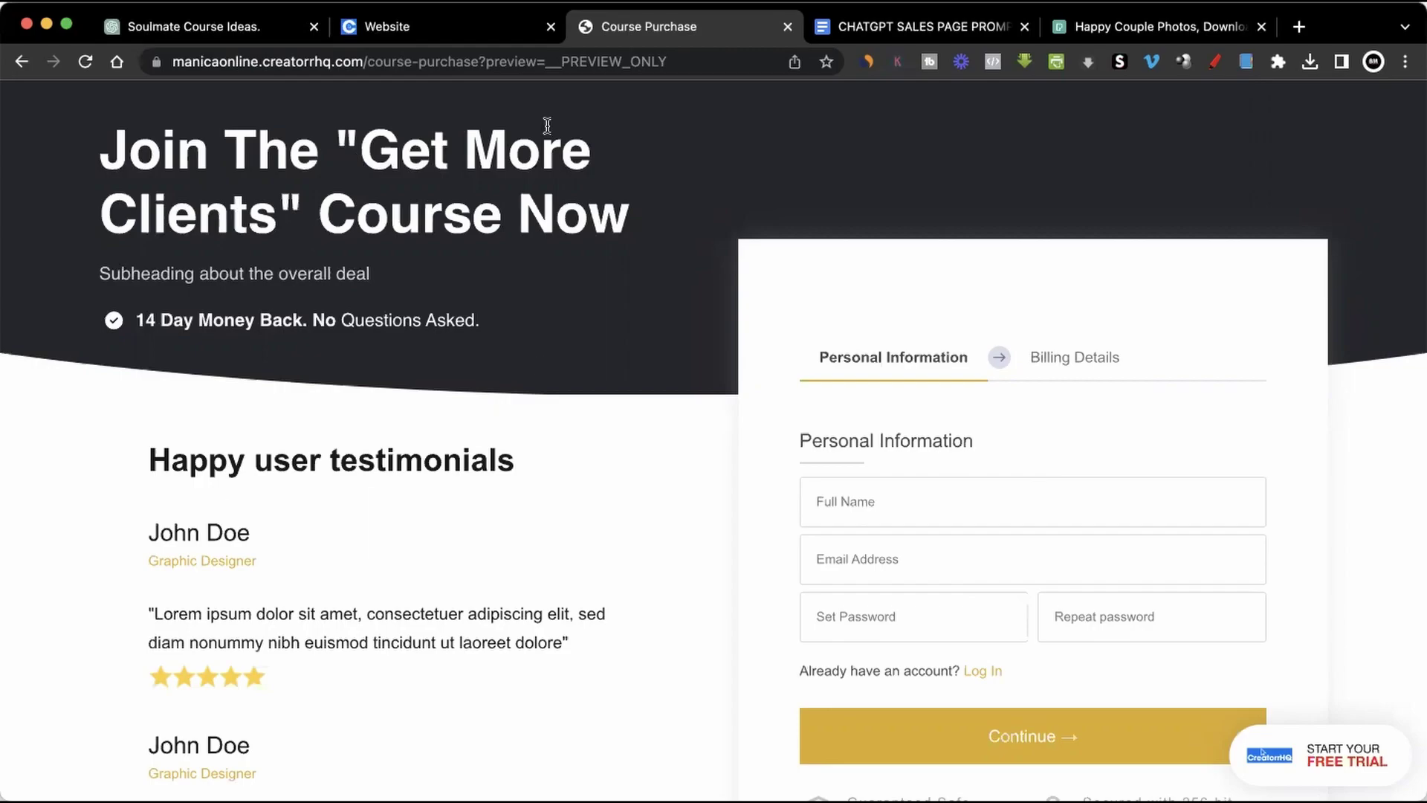
# Examine the Course Purchase page preview, including its heading, testimonials and personal information form.
pyautogui.scroll(-2, 732, 356)
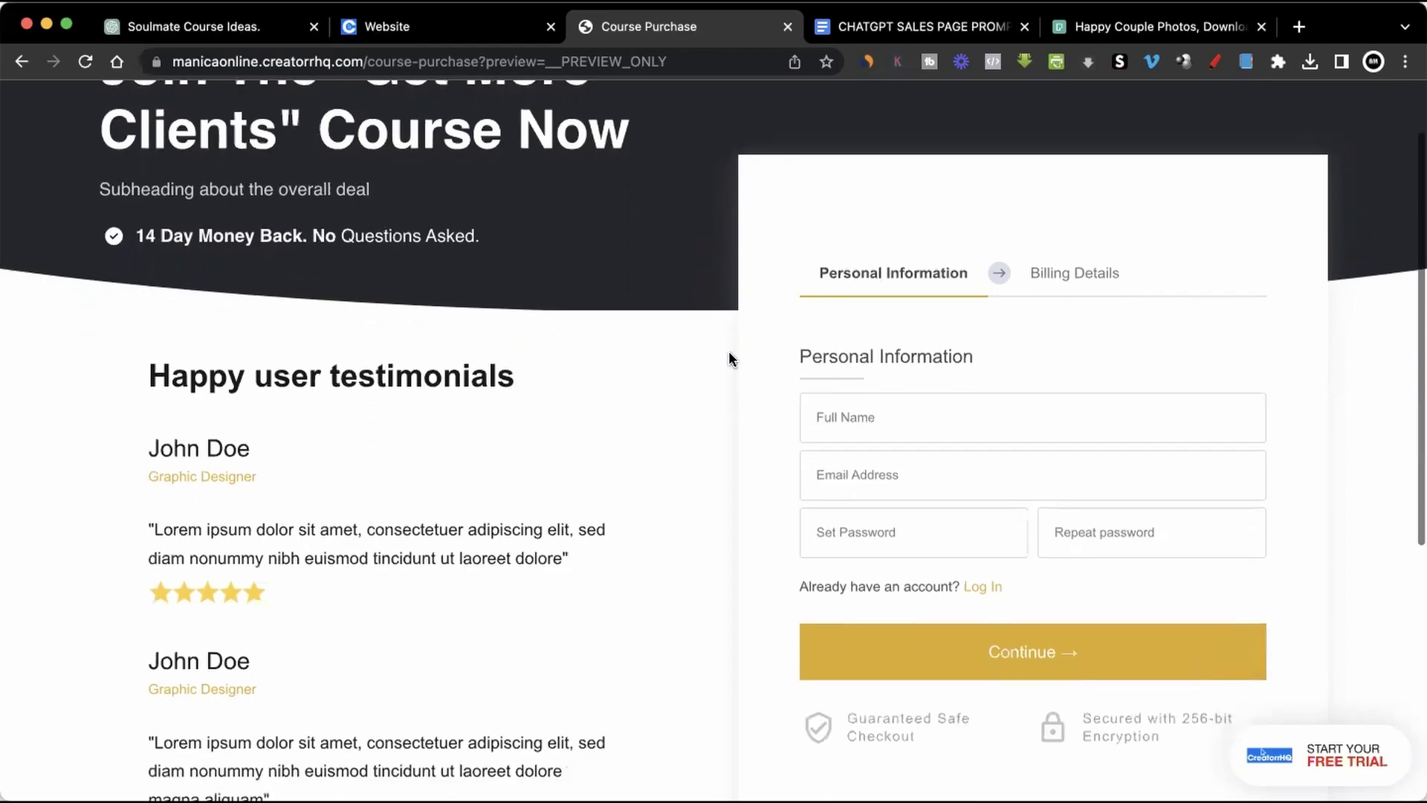
pyautogui.scroll(2, 728, 351)
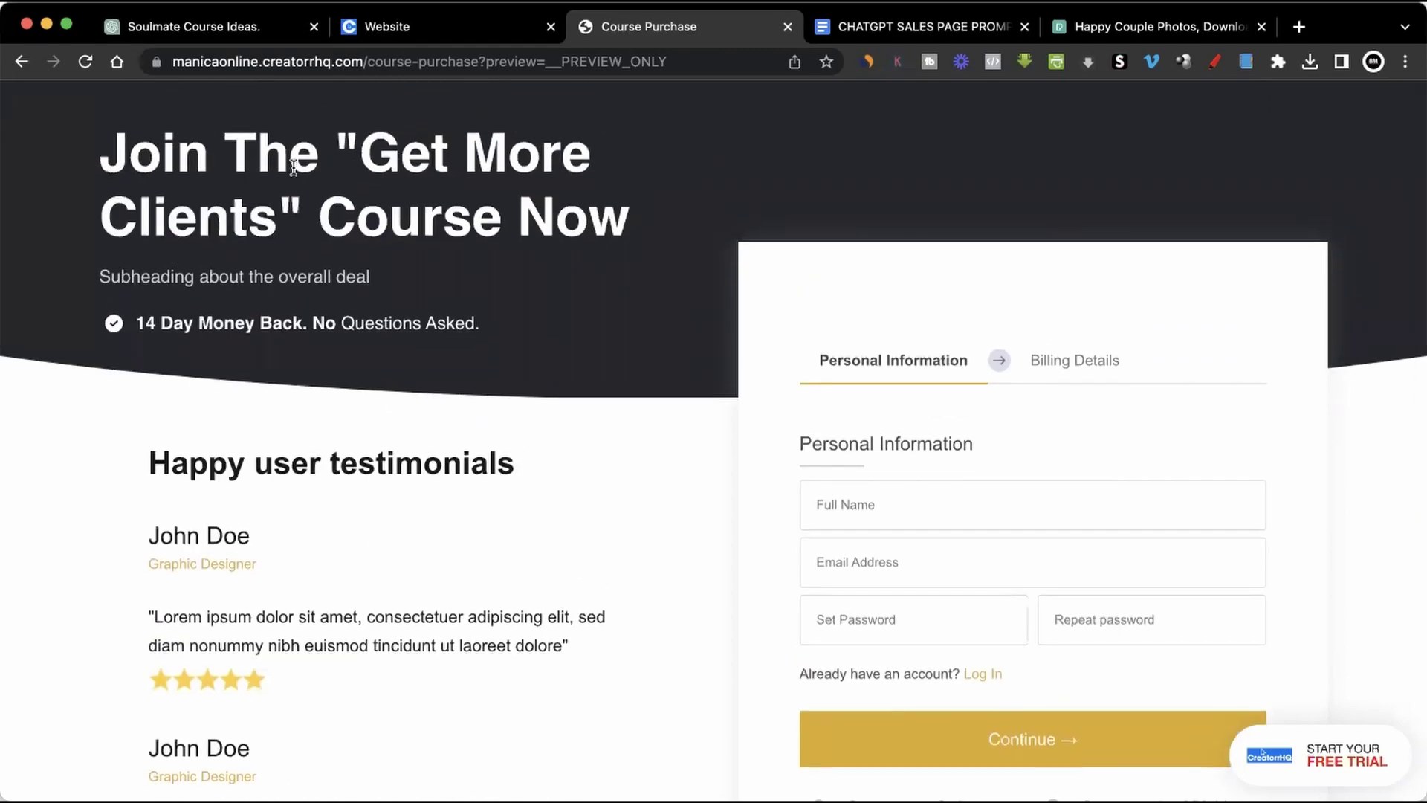
pyautogui.scroll(-2, 505, 312)
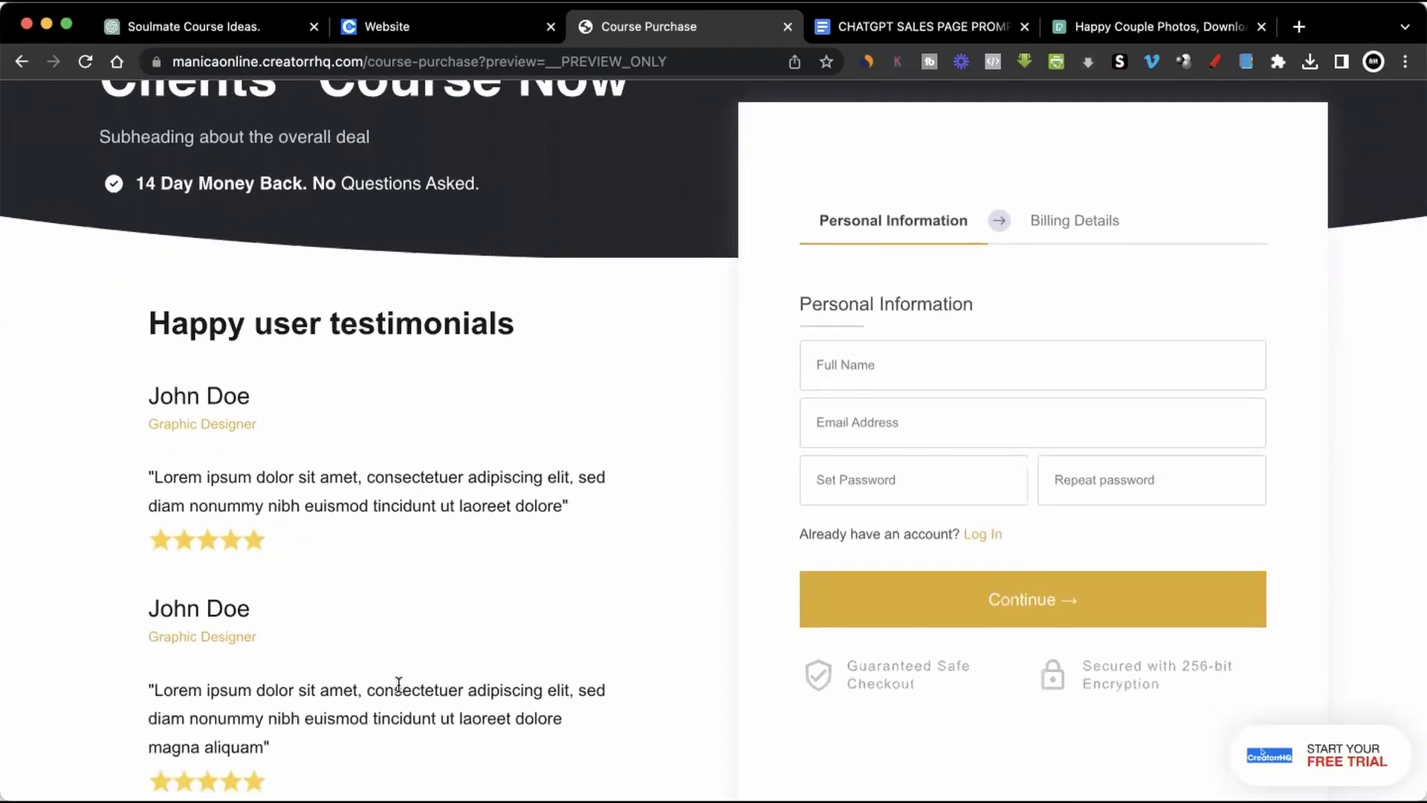
pyautogui.scroll(2, 398, 682)
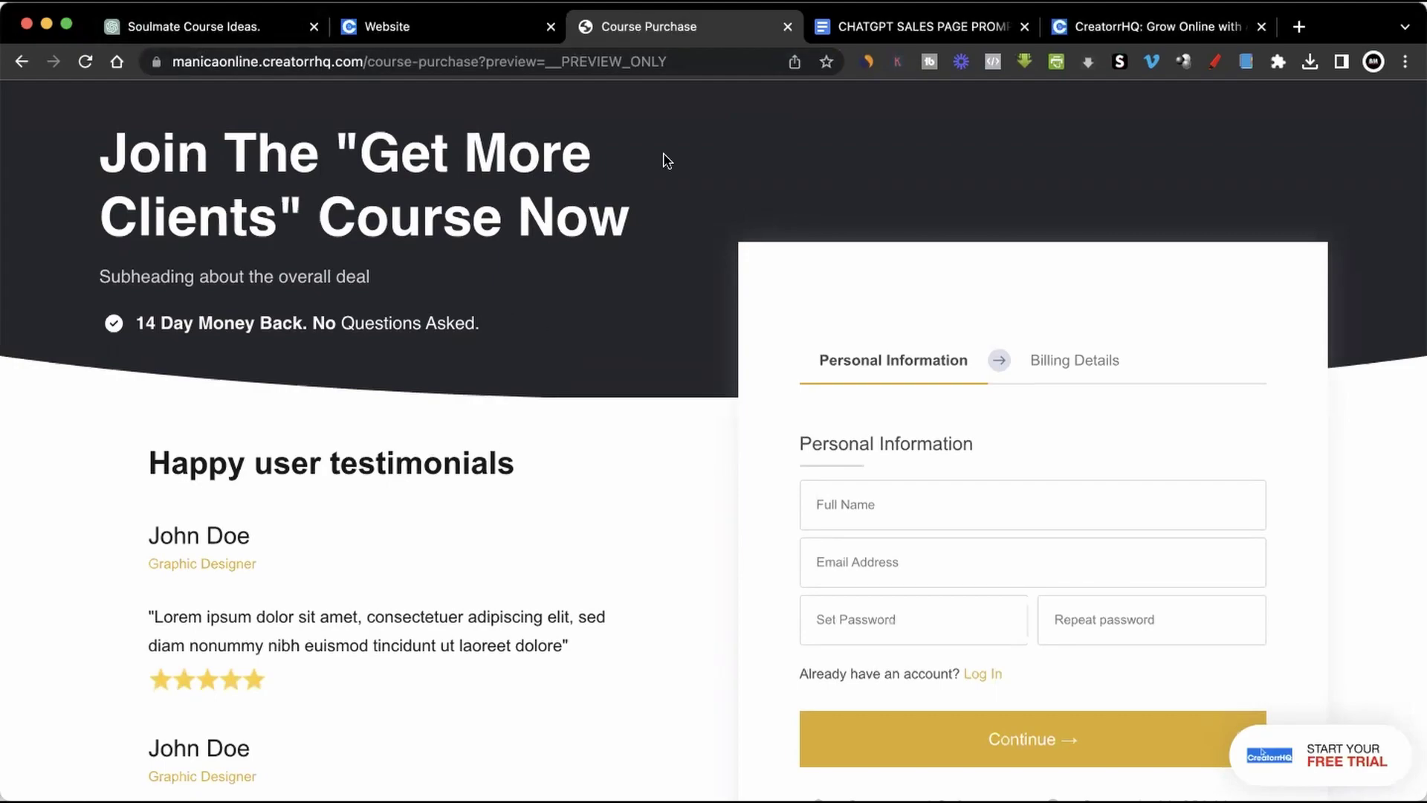
# Switch to the CreatorrHQ website and browse the Course / Academy funnel templates, then return to the overview of all funnel designs.
pyautogui.click(1173, 28)
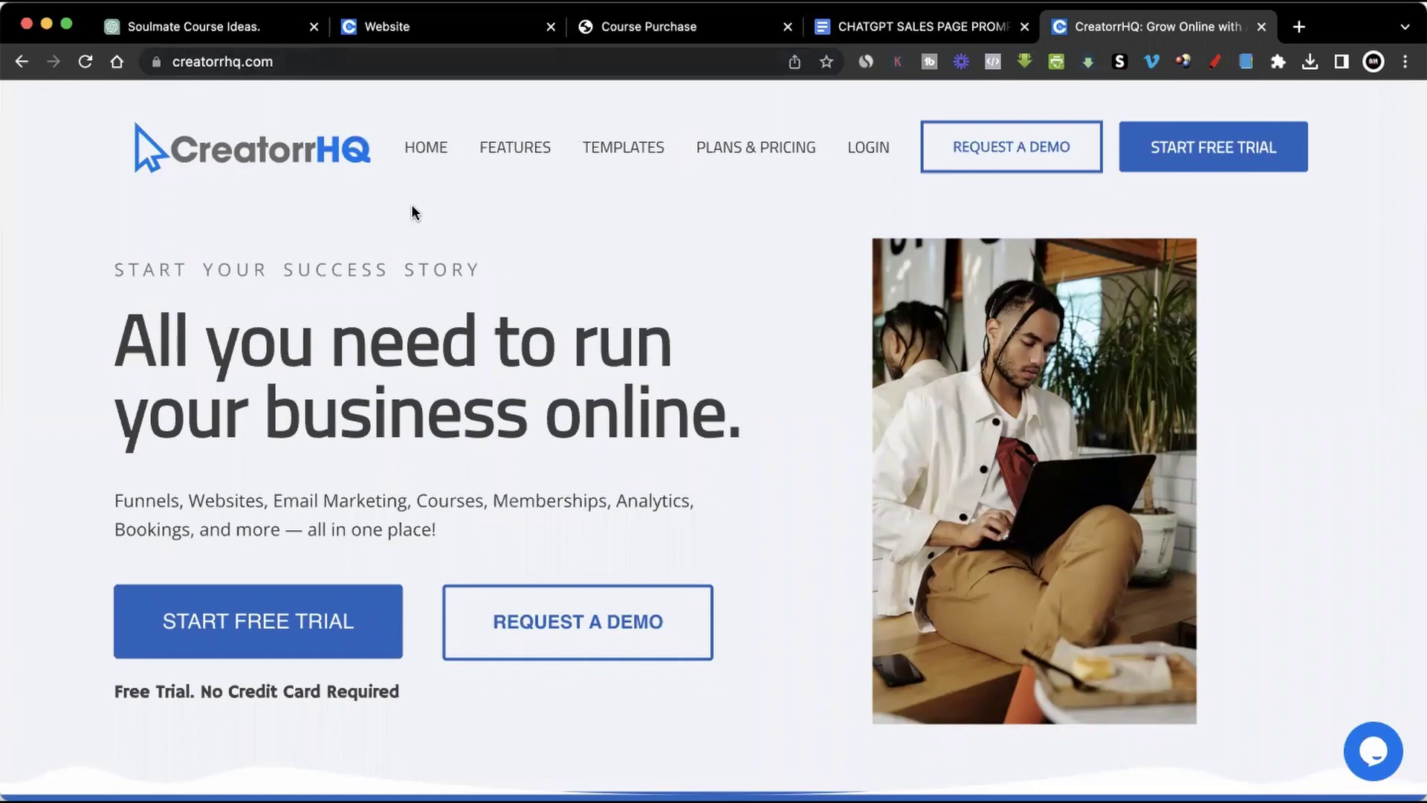
pyautogui.click(627, 152)
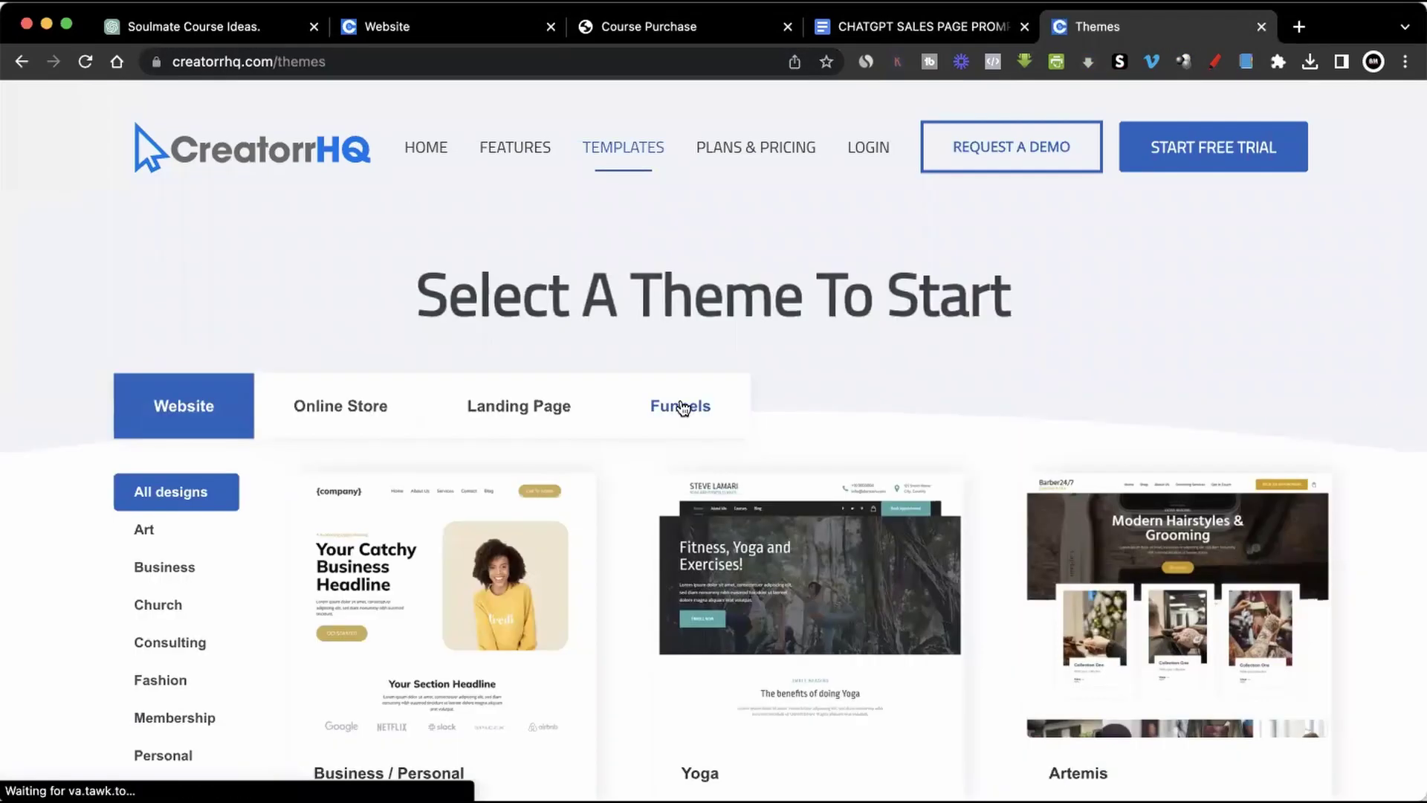
pyautogui.click(680, 406)
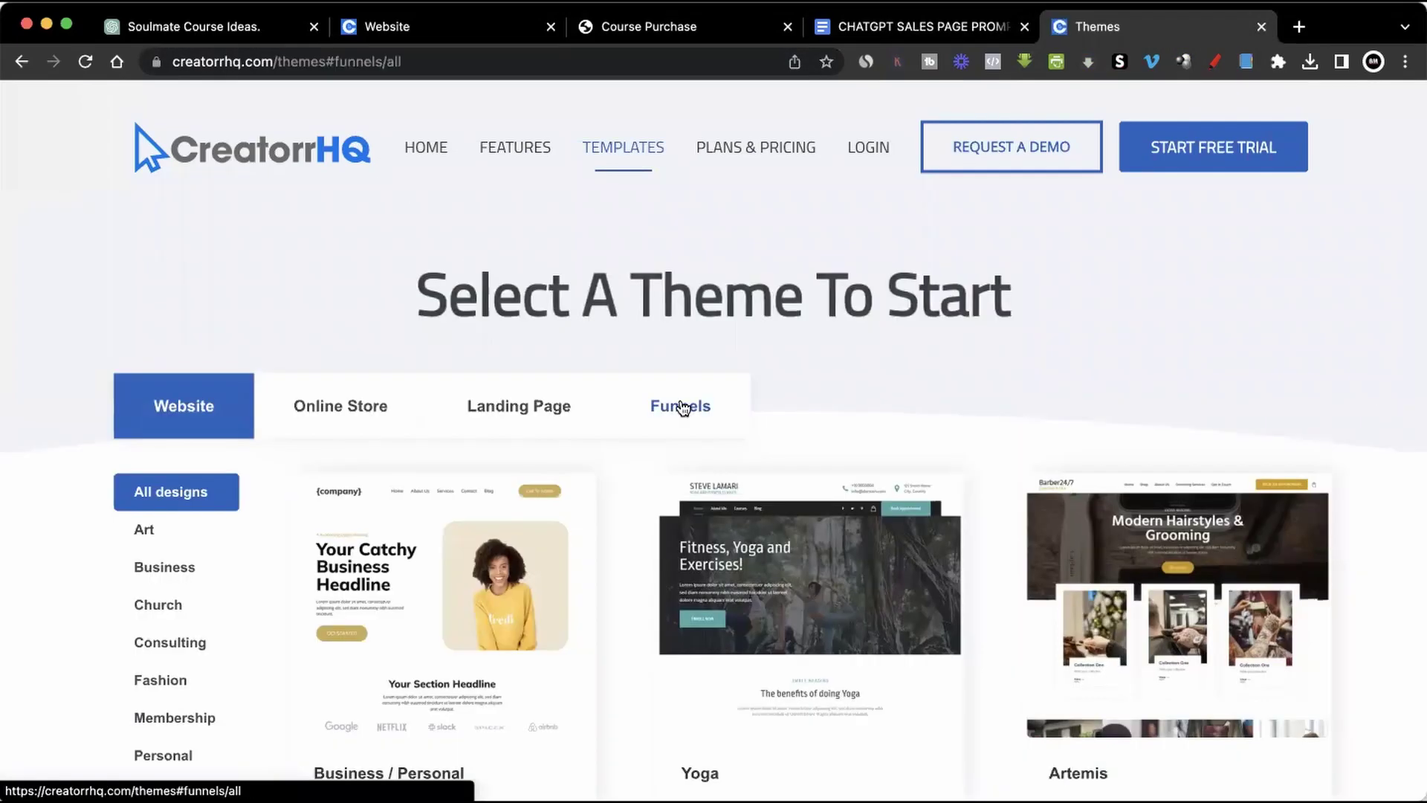
pyautogui.scroll(-3, 207, 590)
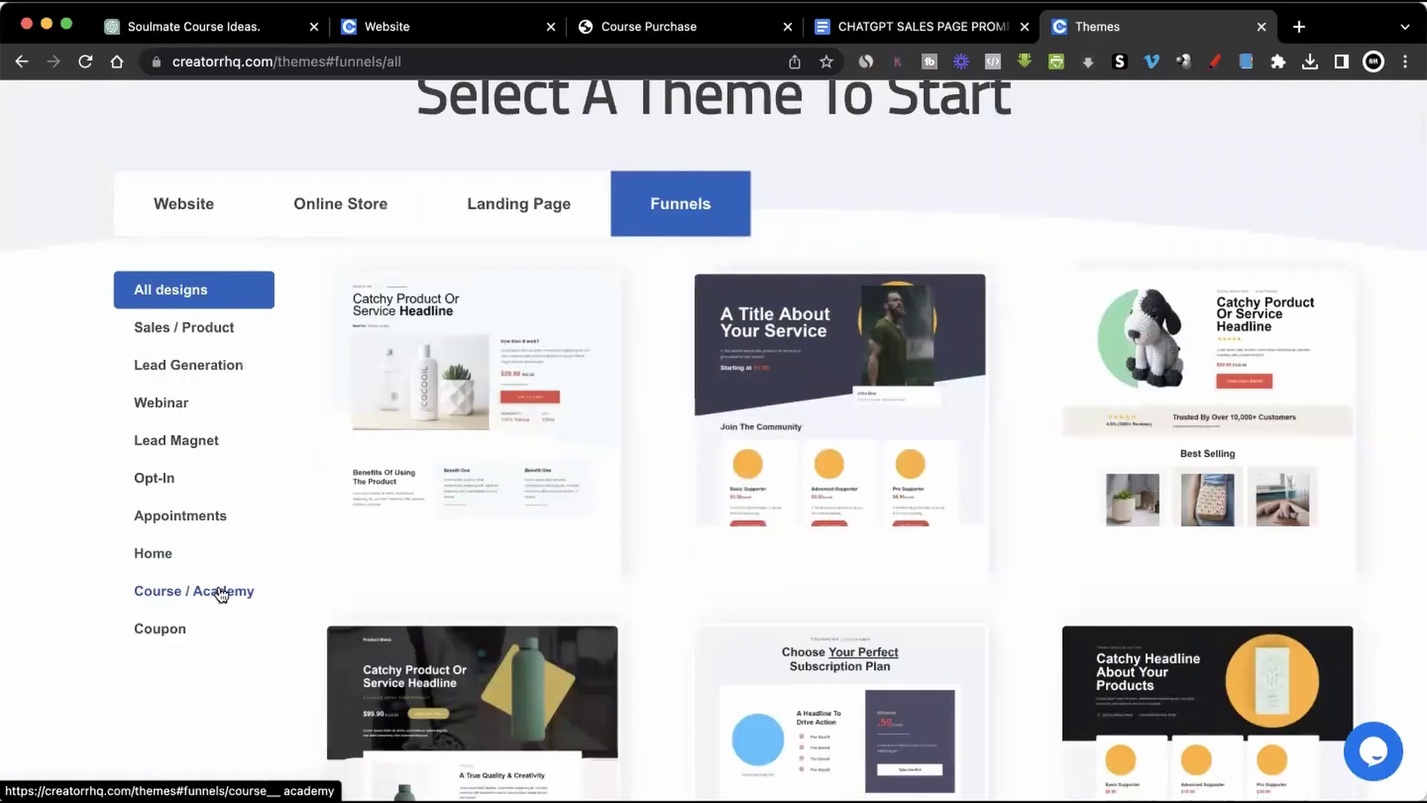
pyautogui.click(220, 591)
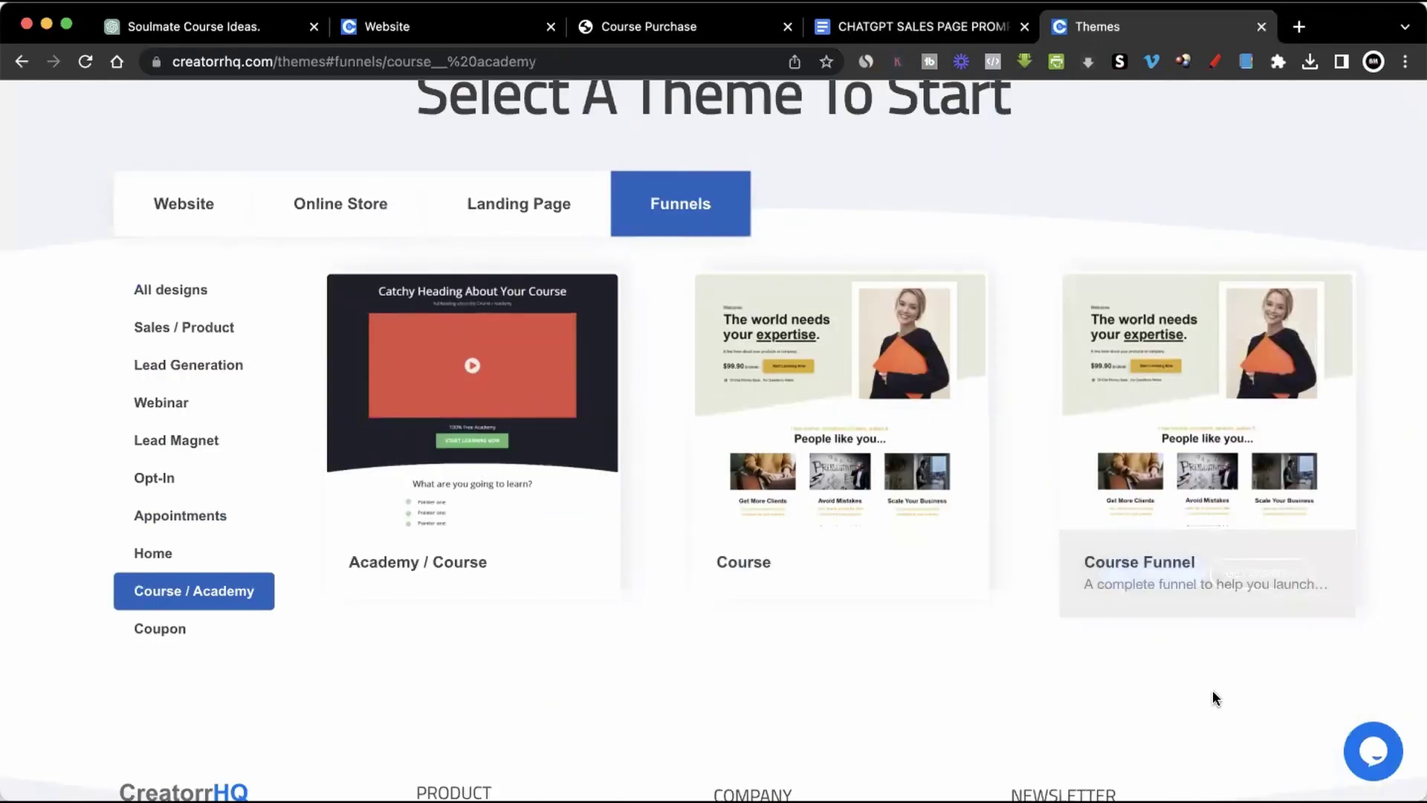
pyautogui.moveTo(1159, 580)
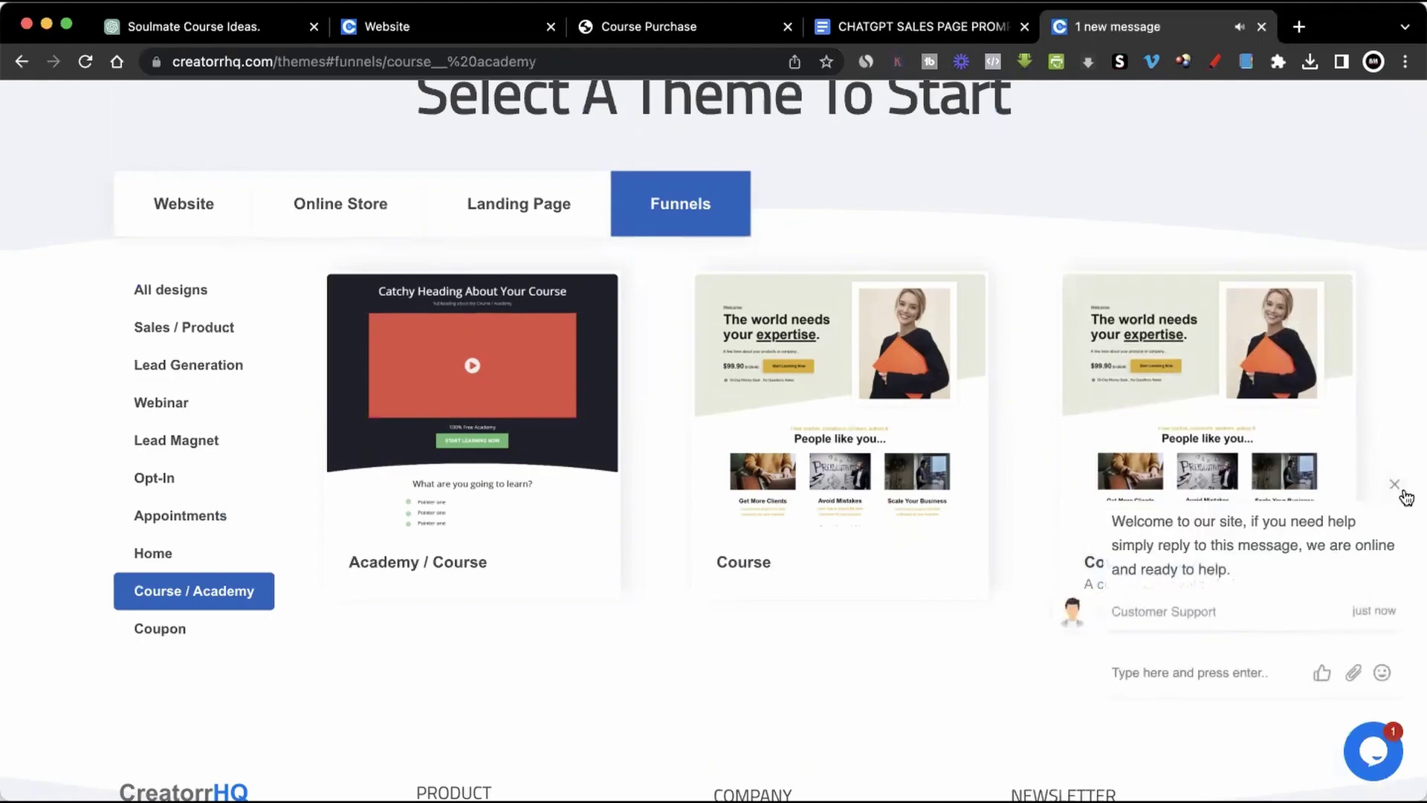
pyautogui.click(1394, 486)
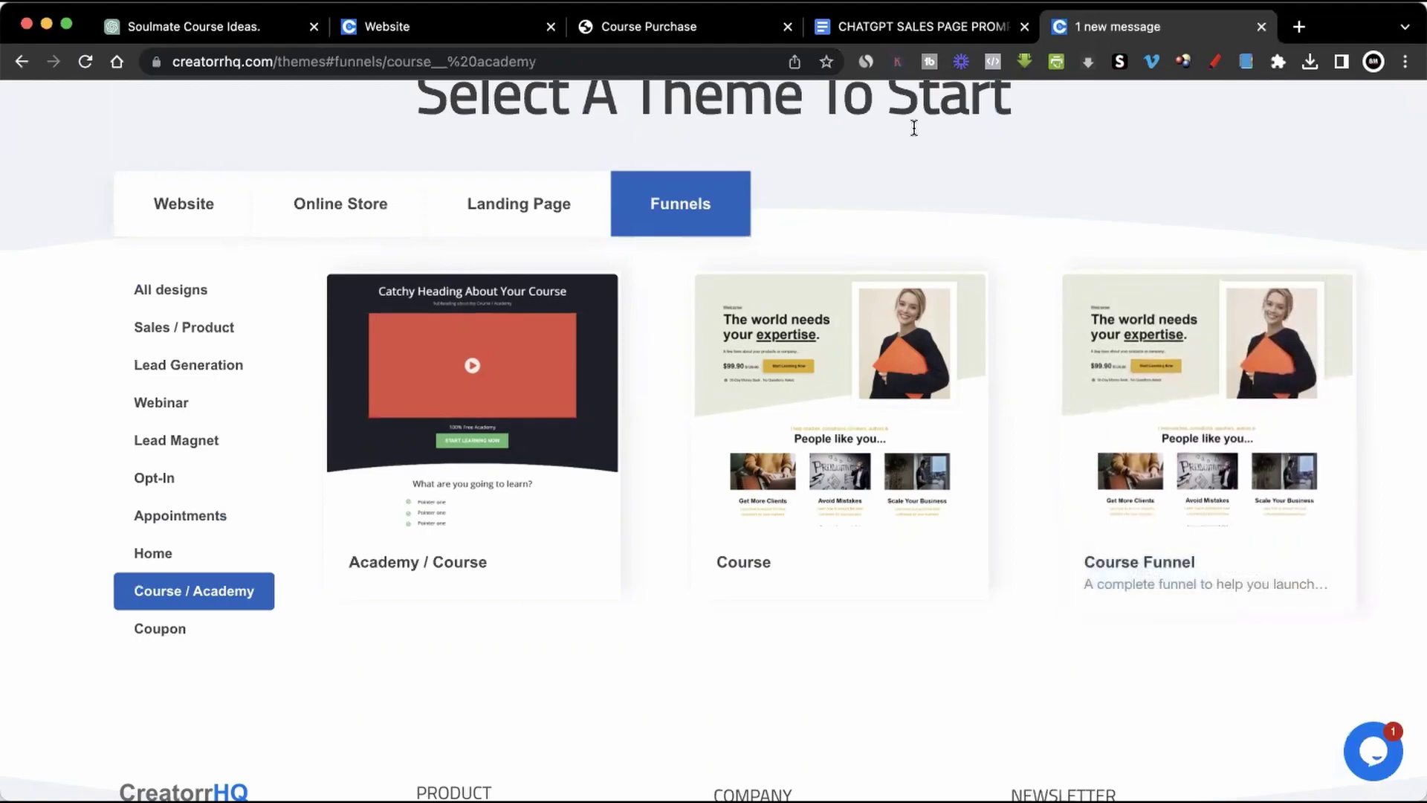
pyautogui.press('super+bracketleft')
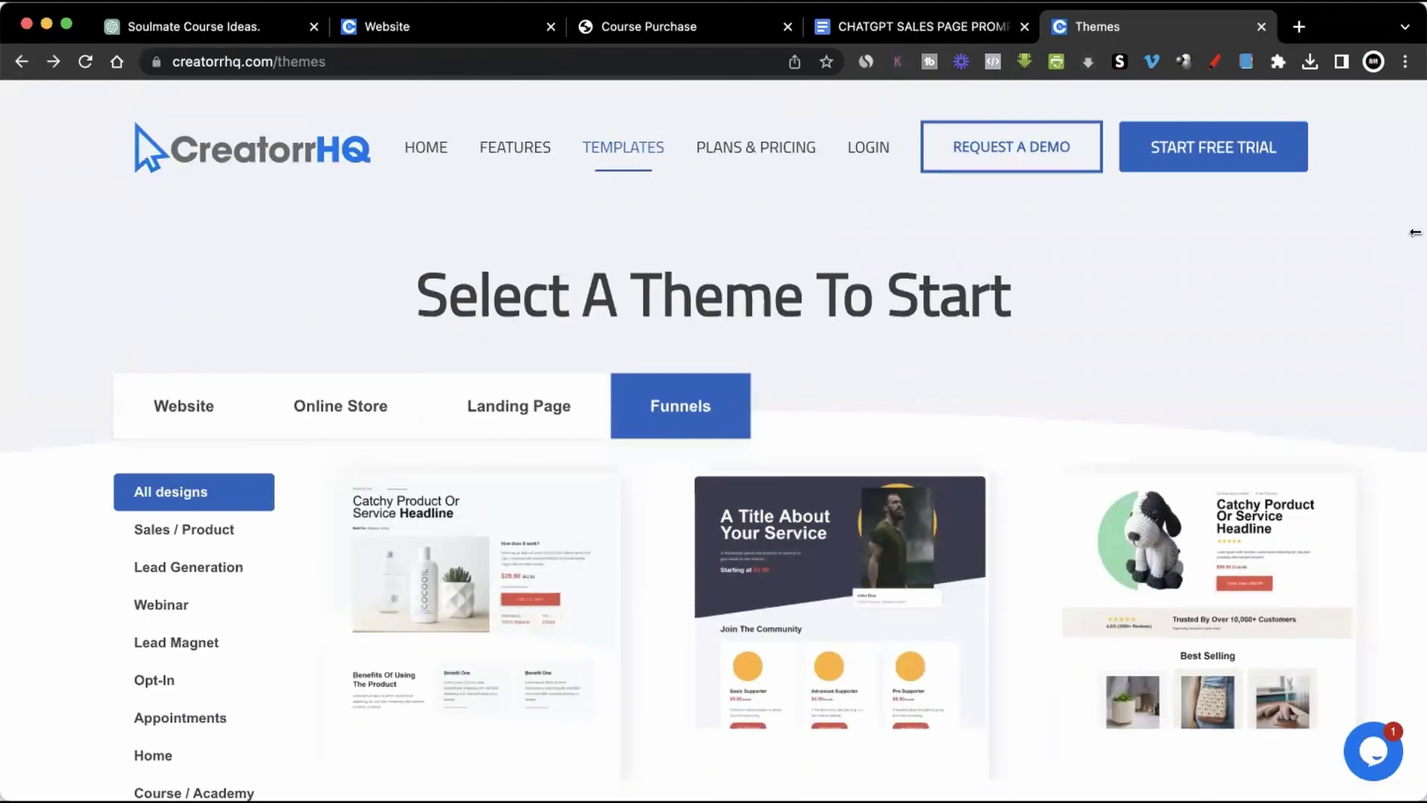